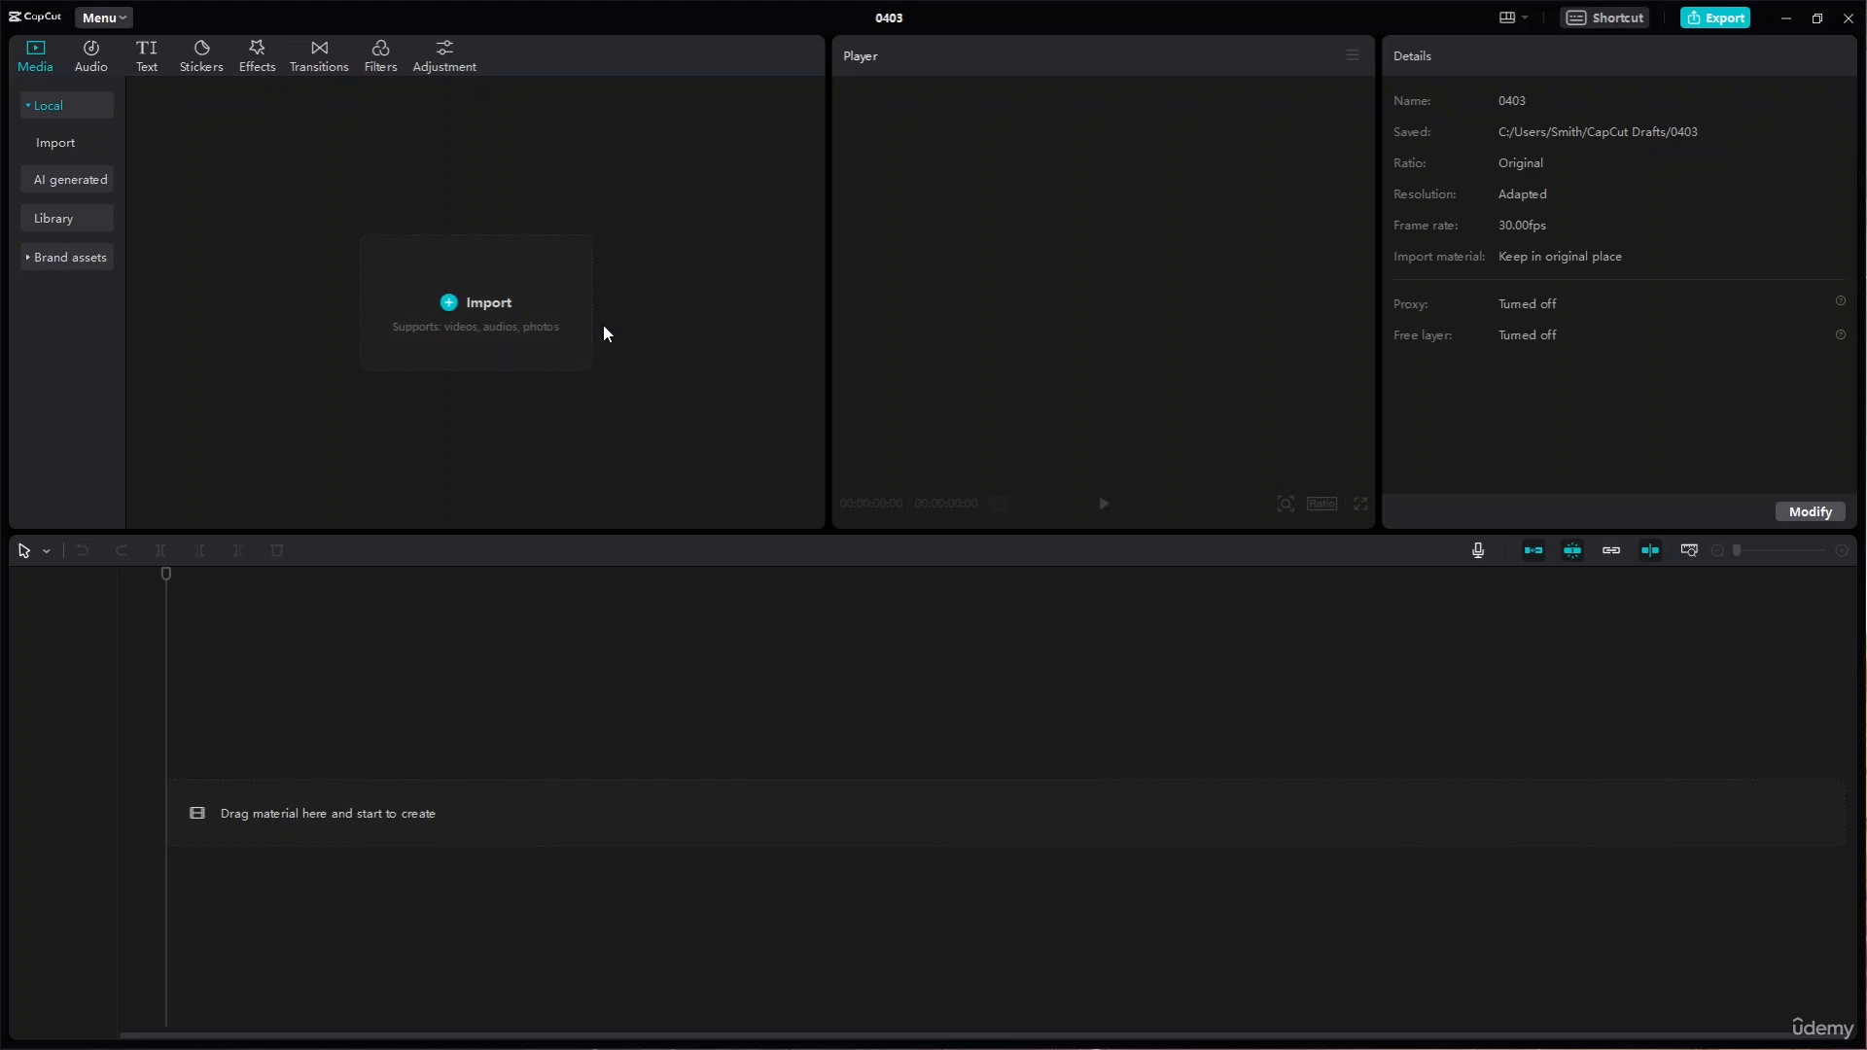
- Import all the video, image and audio files from the Desktop > Capcut > Resource folder and sort the media by file type
{"action": "left_click", "coordinate": [492, 314]}
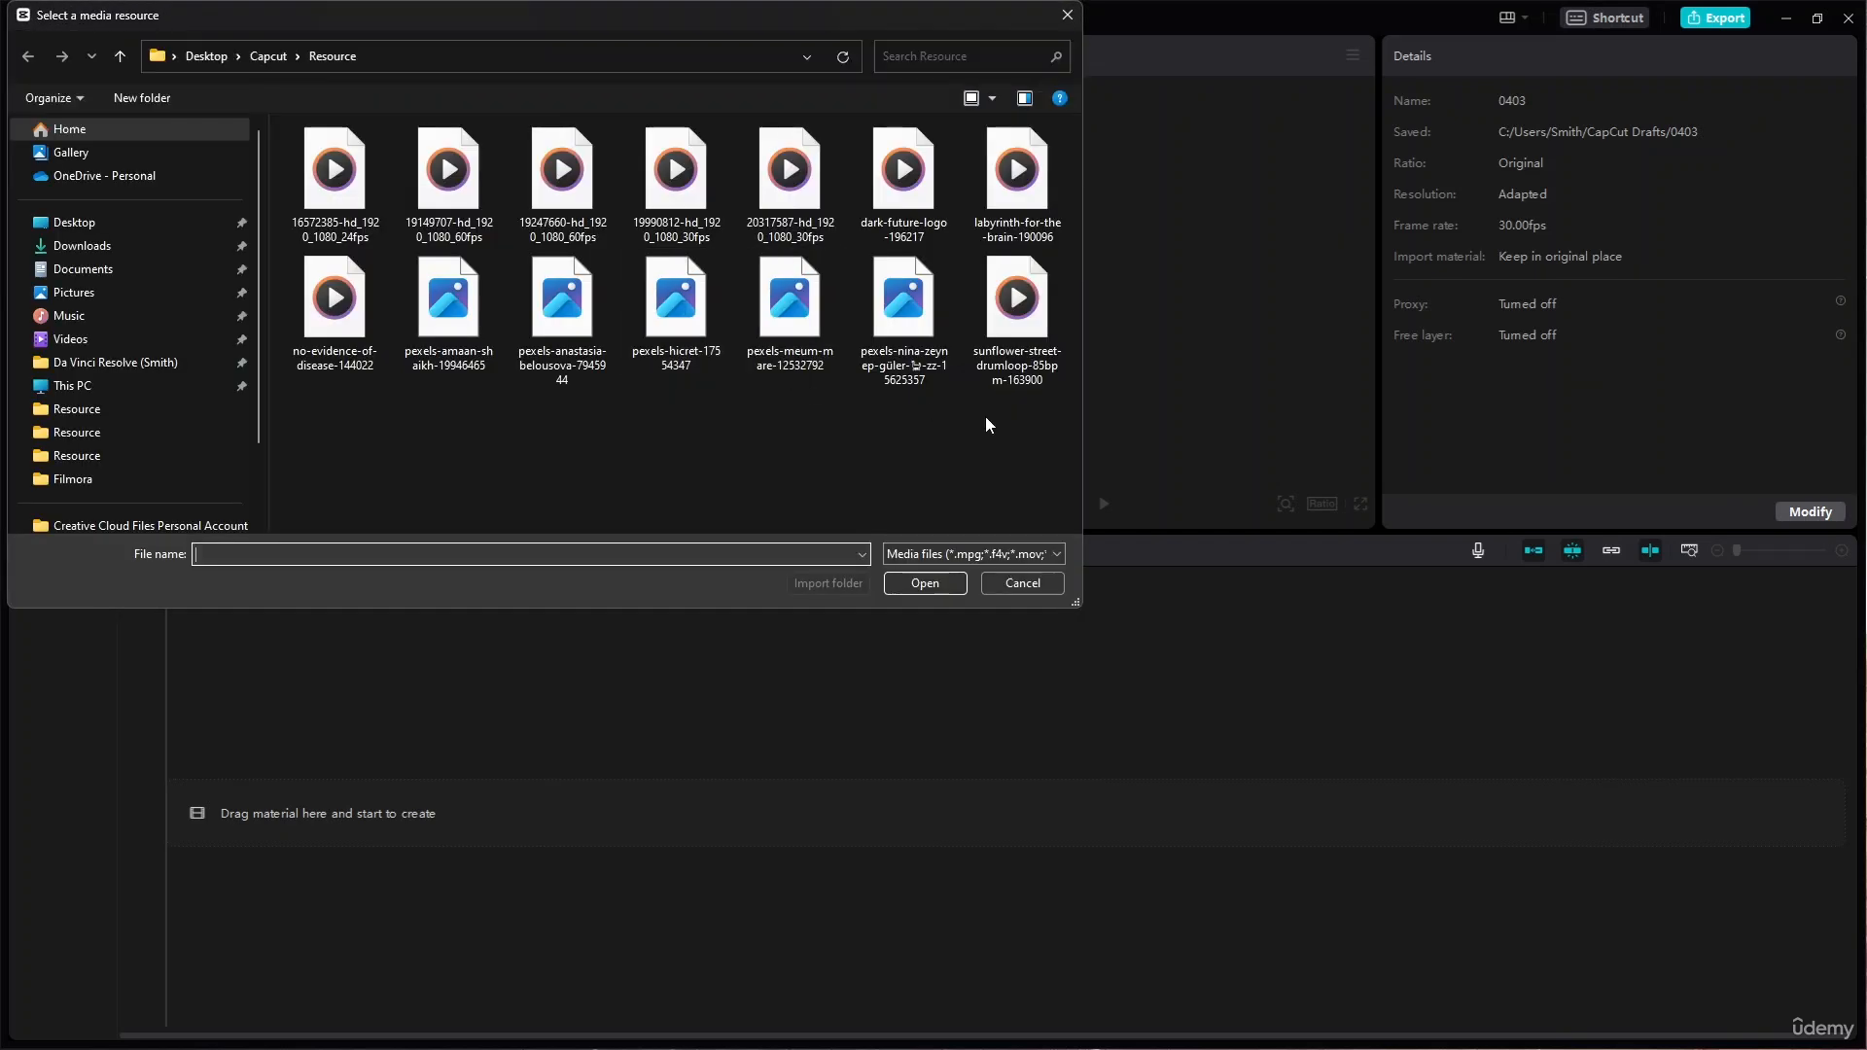
{"action": "left_click_drag", "start_coordinate": [652, 405], "coordinate": [287, 122]}
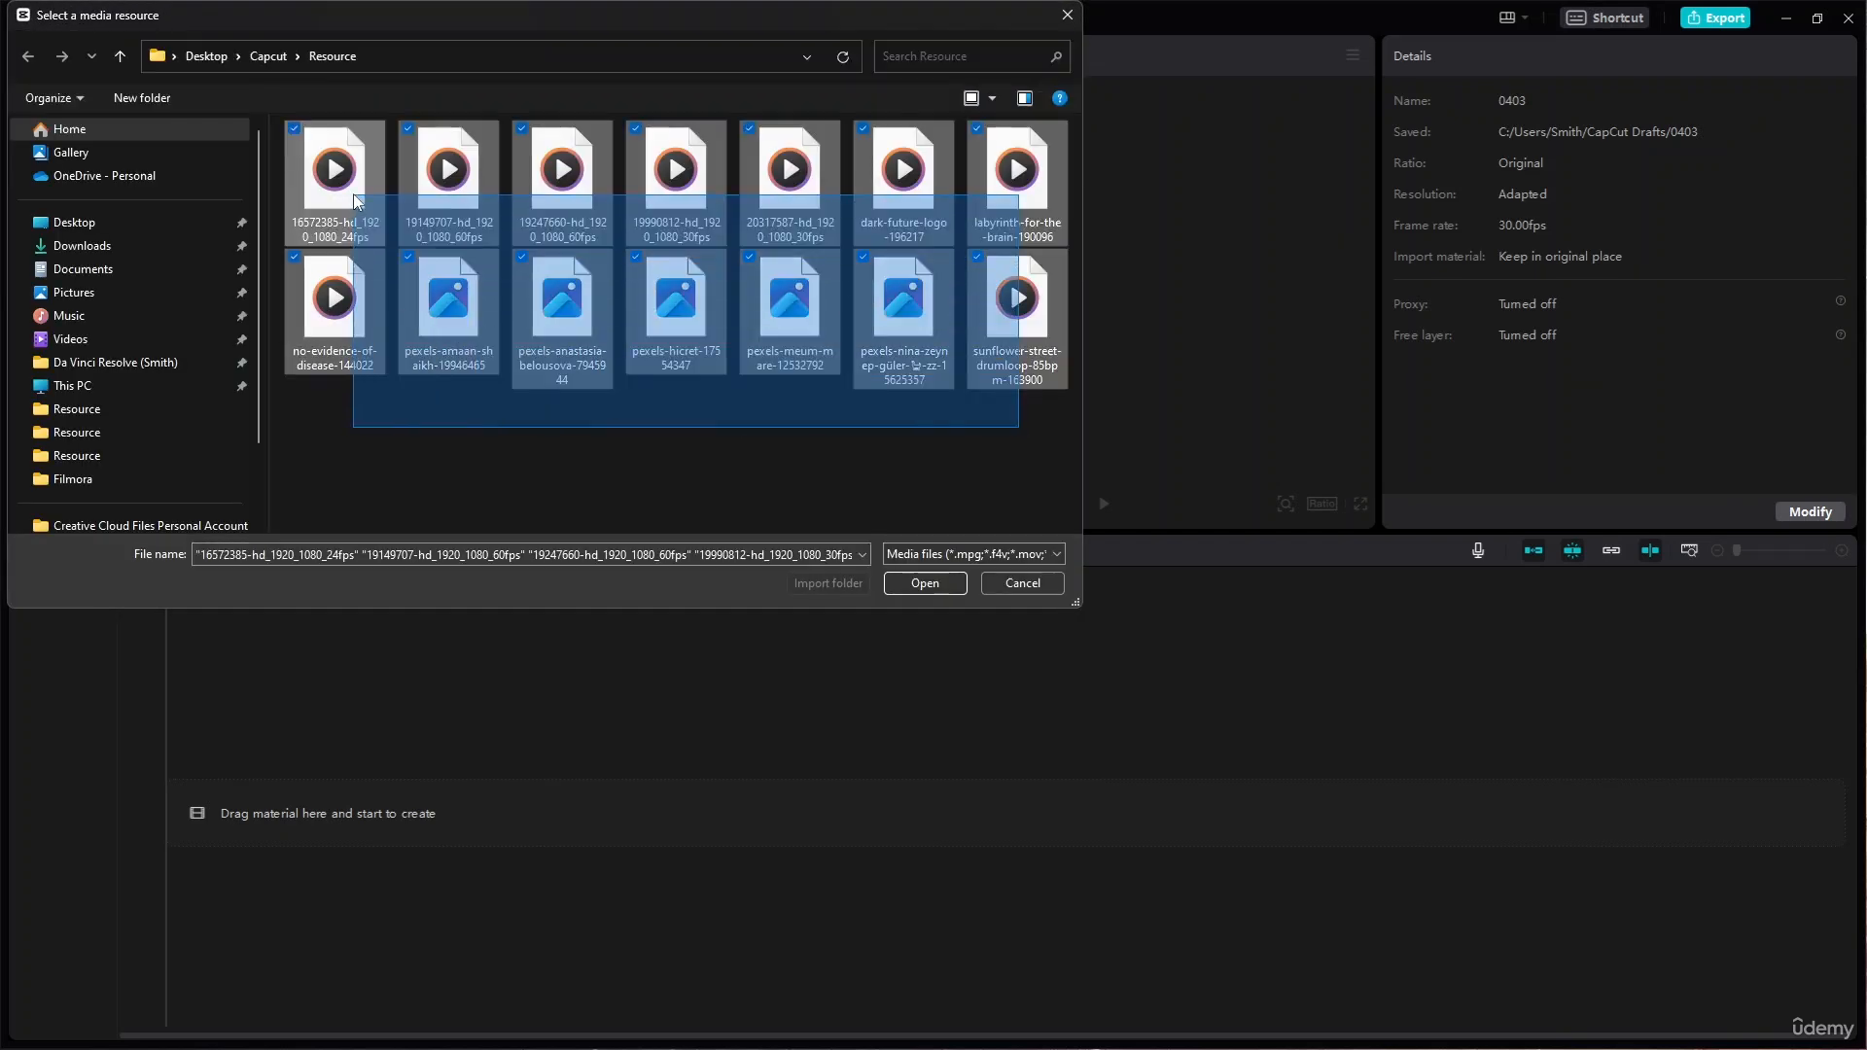
{"action": "left_click", "coordinate": [925, 586]}
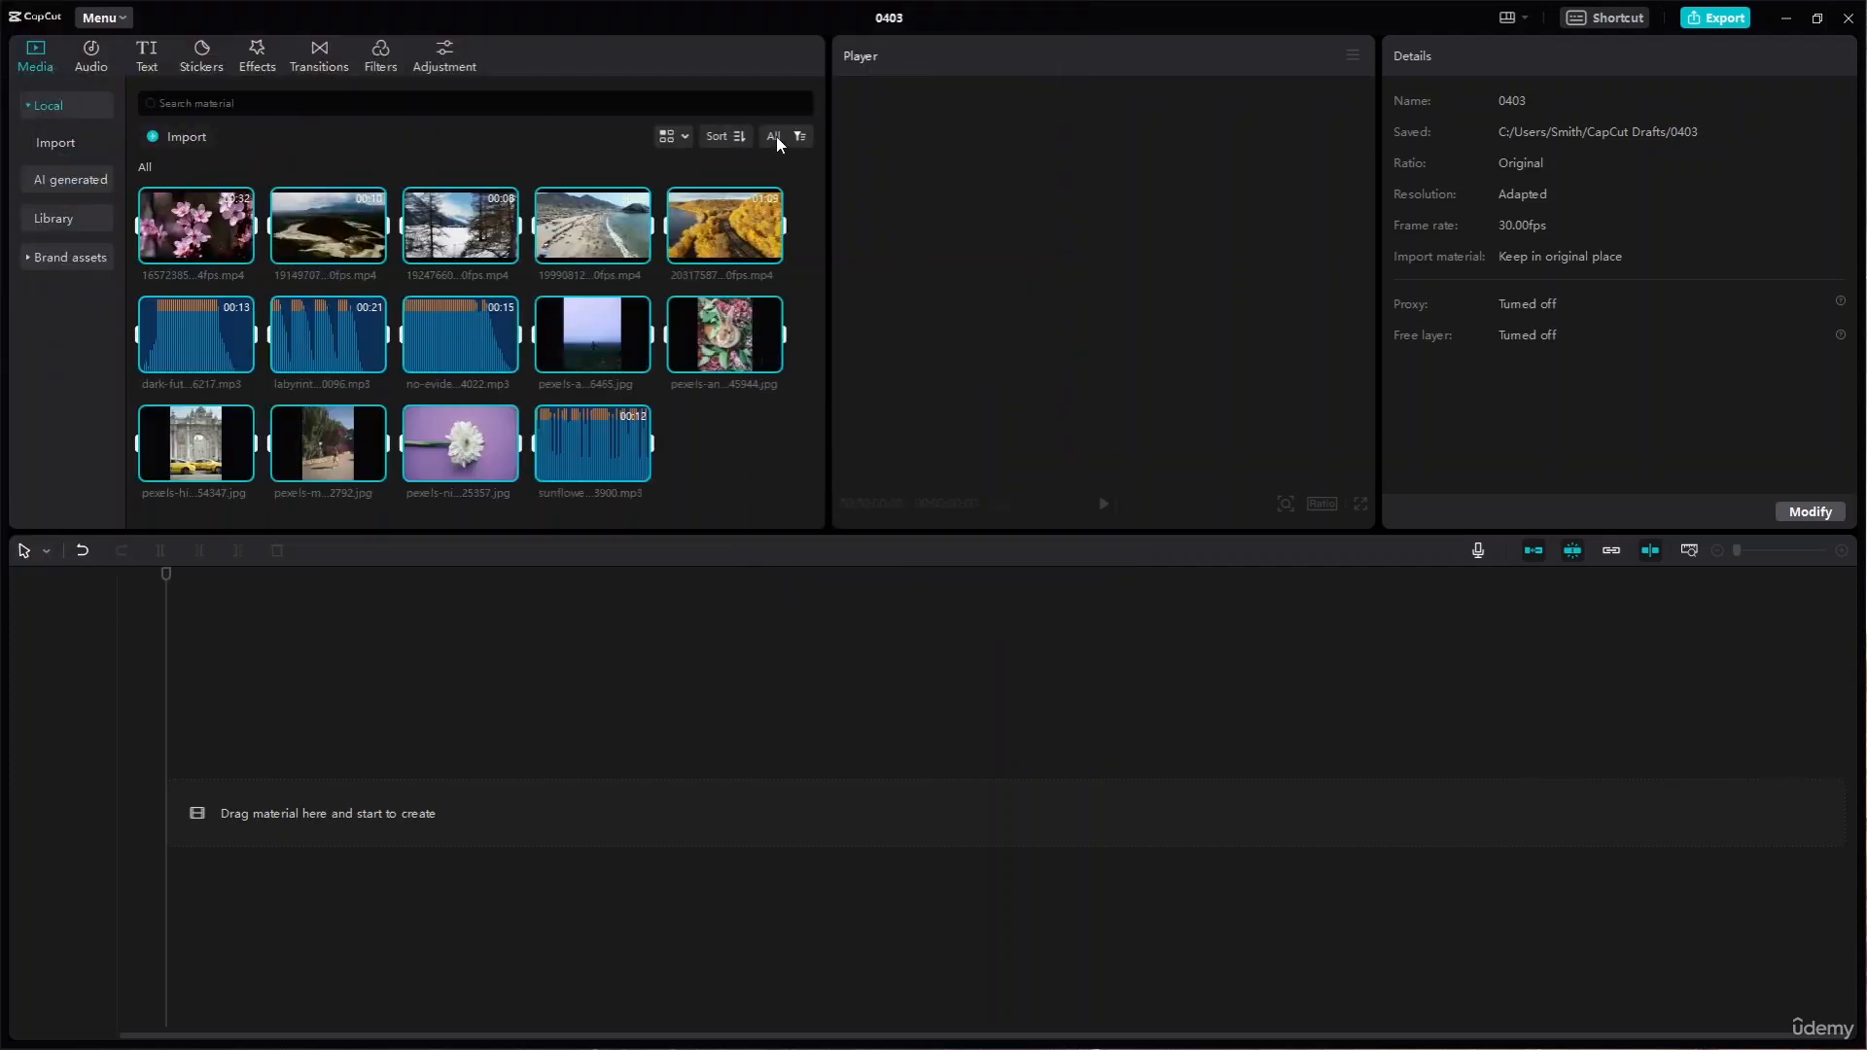
{"action": "left_click", "coordinate": [799, 445]}
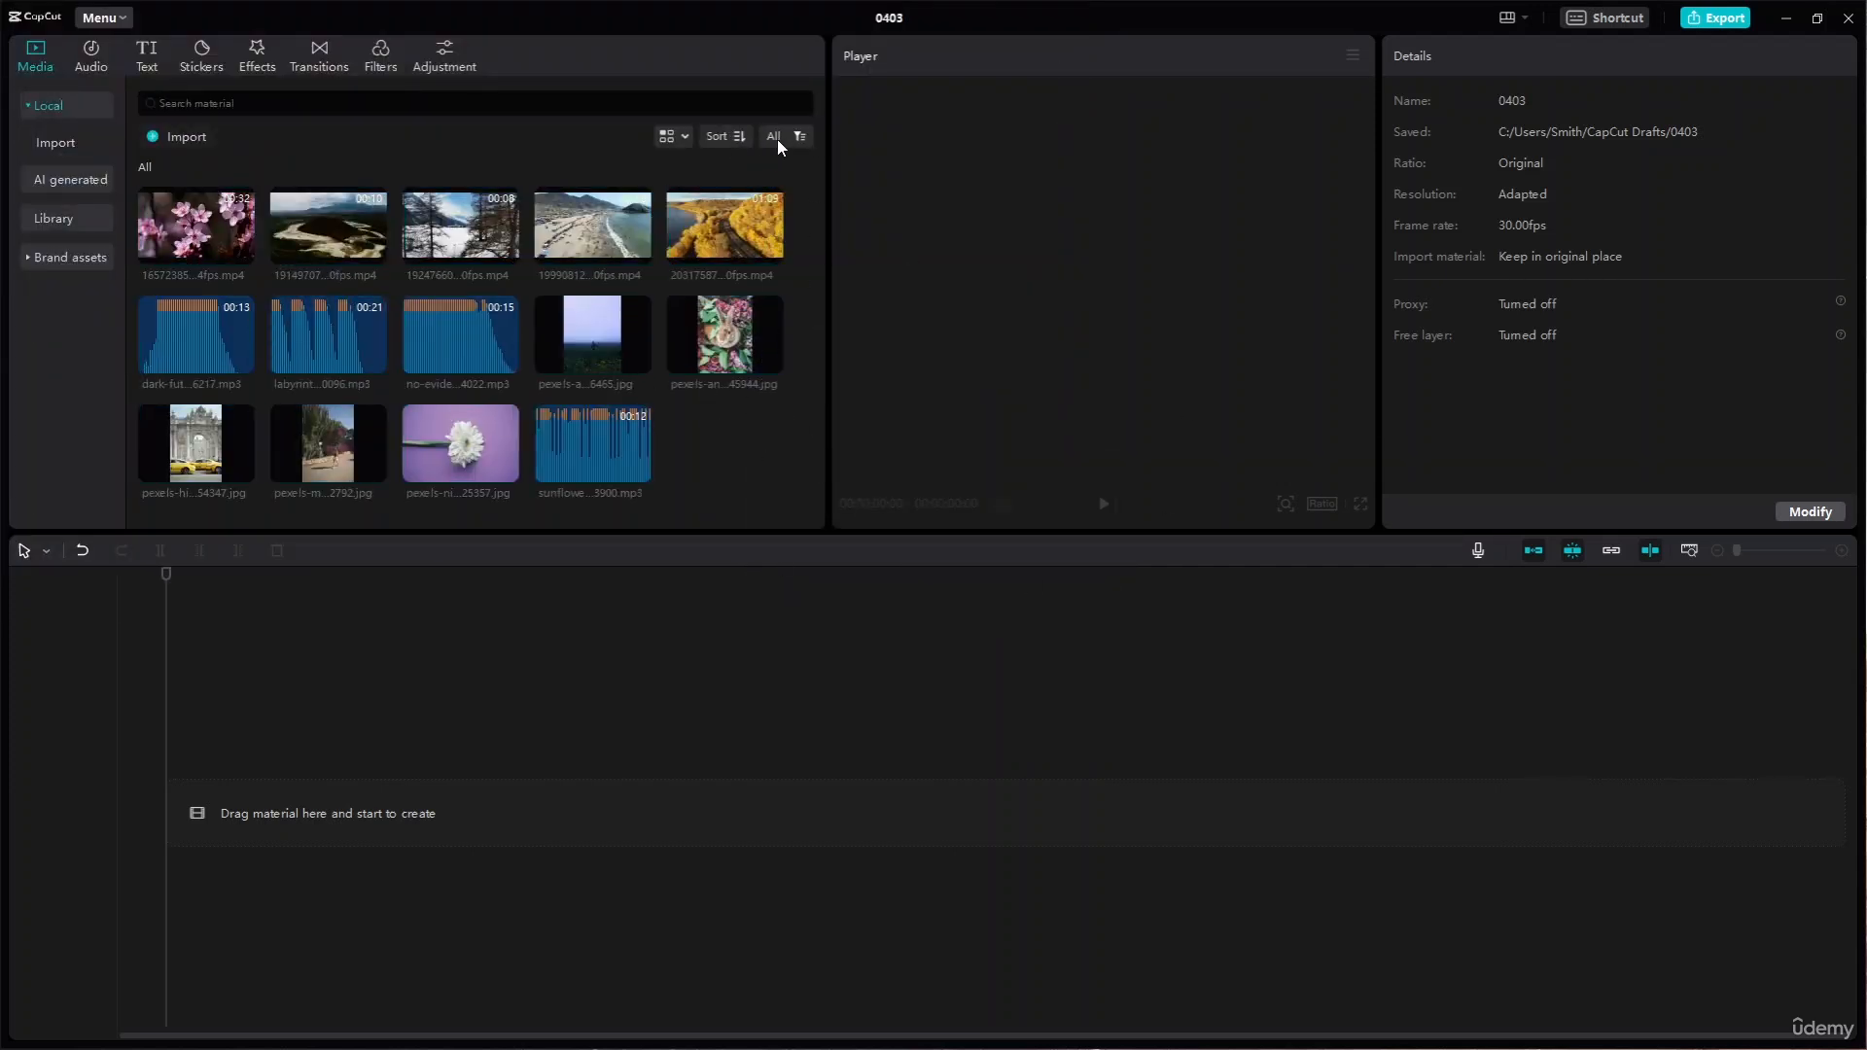
{"action": "left_click", "coordinate": [737, 139]}
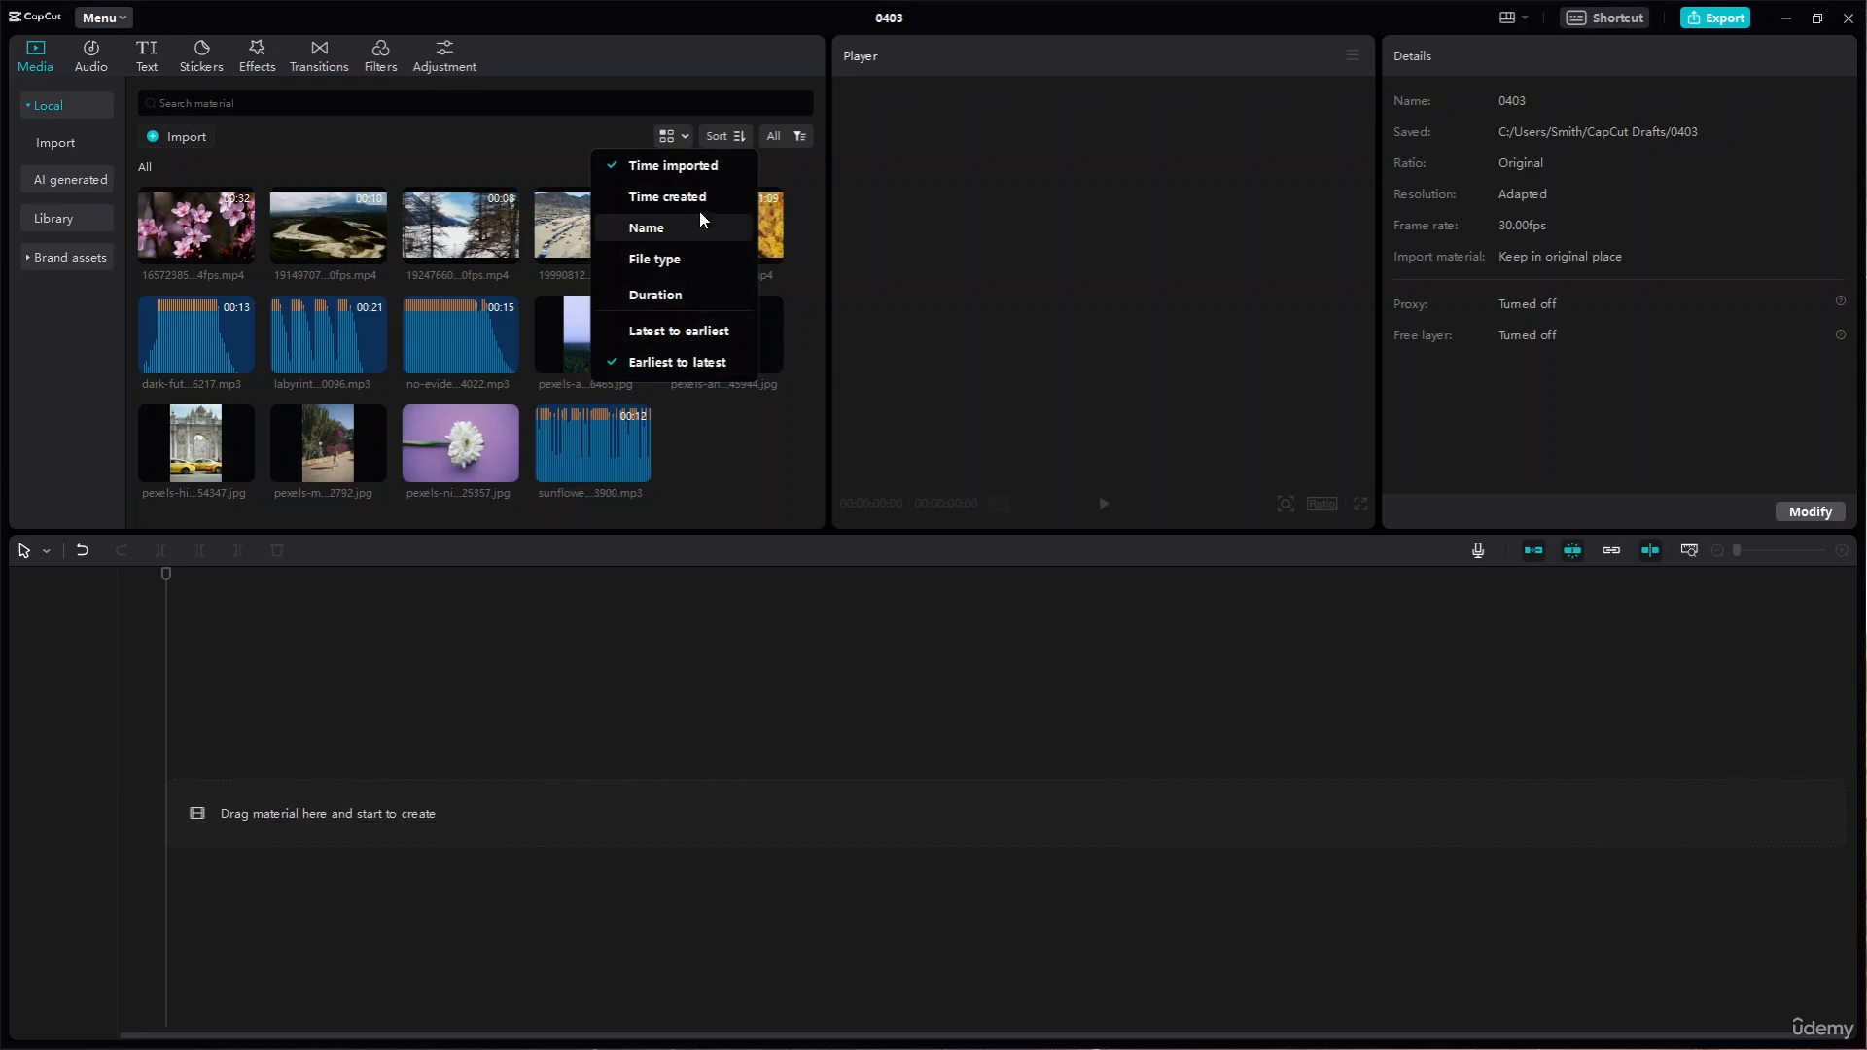
{"action": "left_click", "coordinate": [711, 260]}
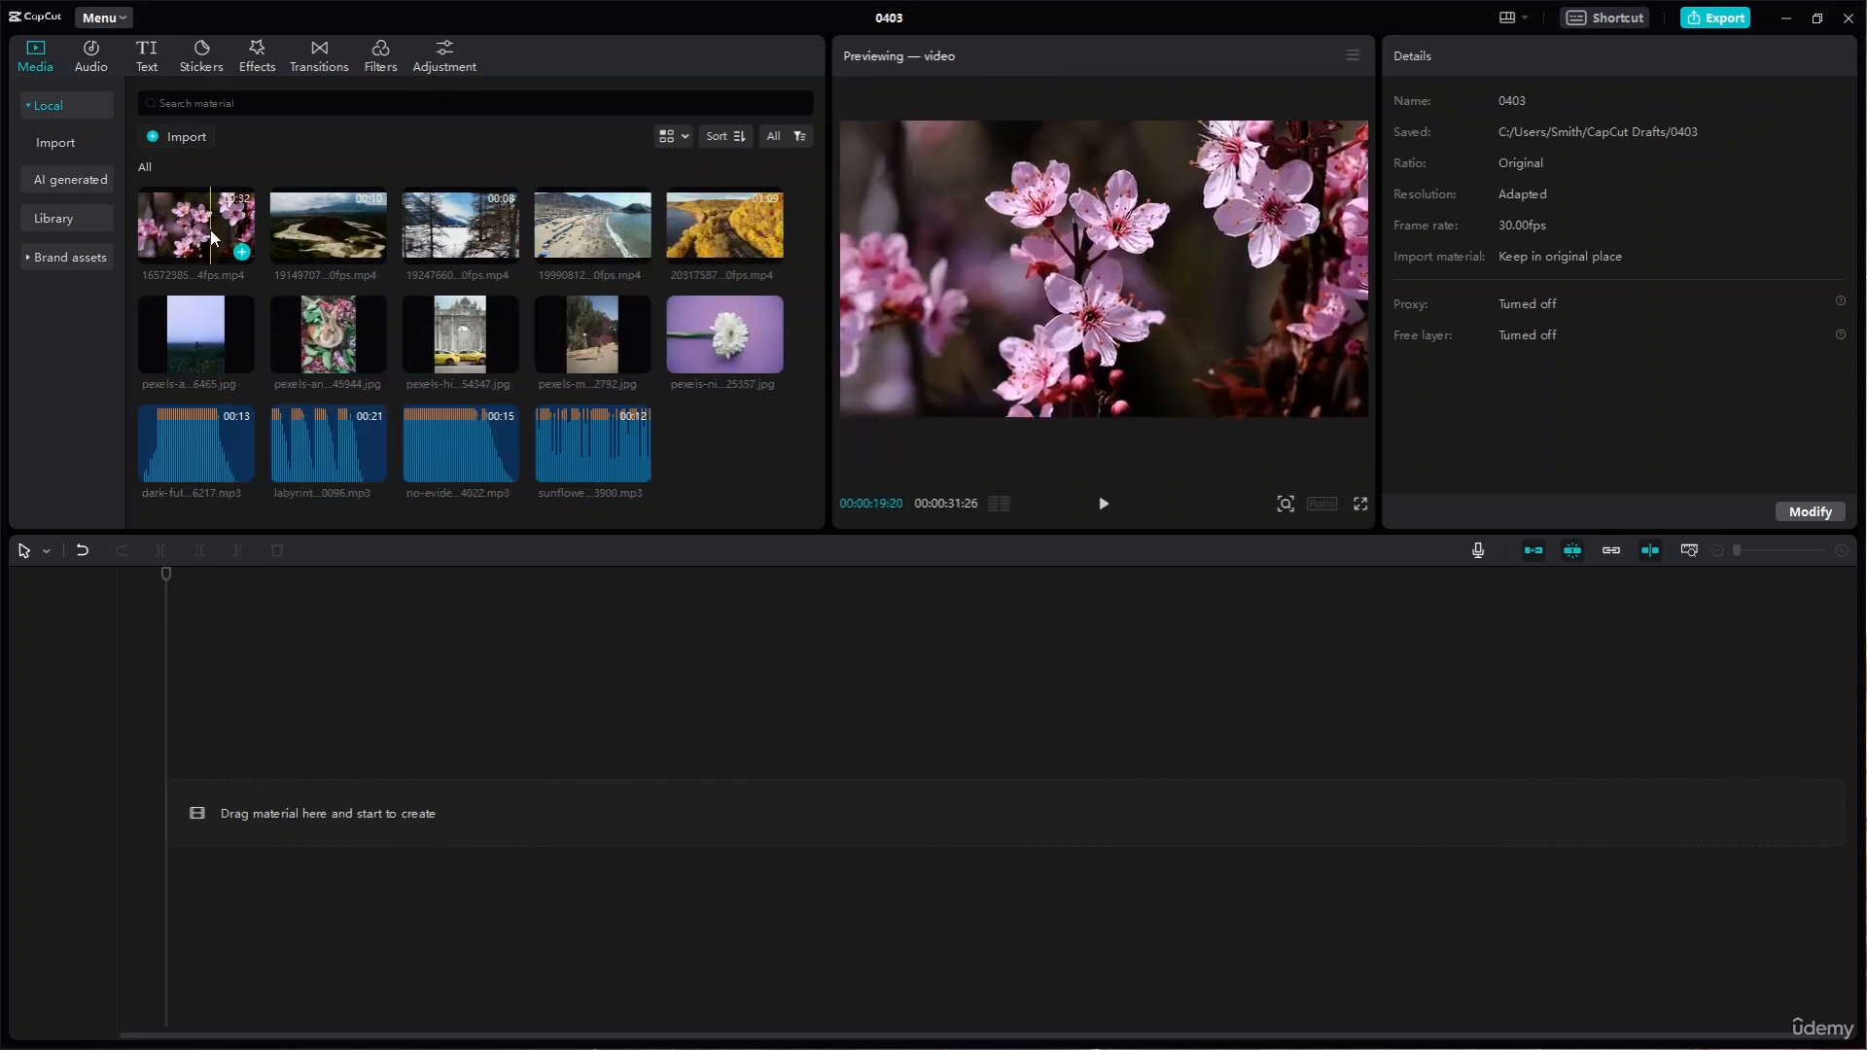
- Place the cherry blossom and snowy landscape videos consecutively on the timeline, with no-evidence-of-disease-144022.mp3 followed by dark-future-logo-196217.mp3 underneath
{"action": "left_click_drag", "start_coordinate": [206, 237], "coordinate": [185, 809]}
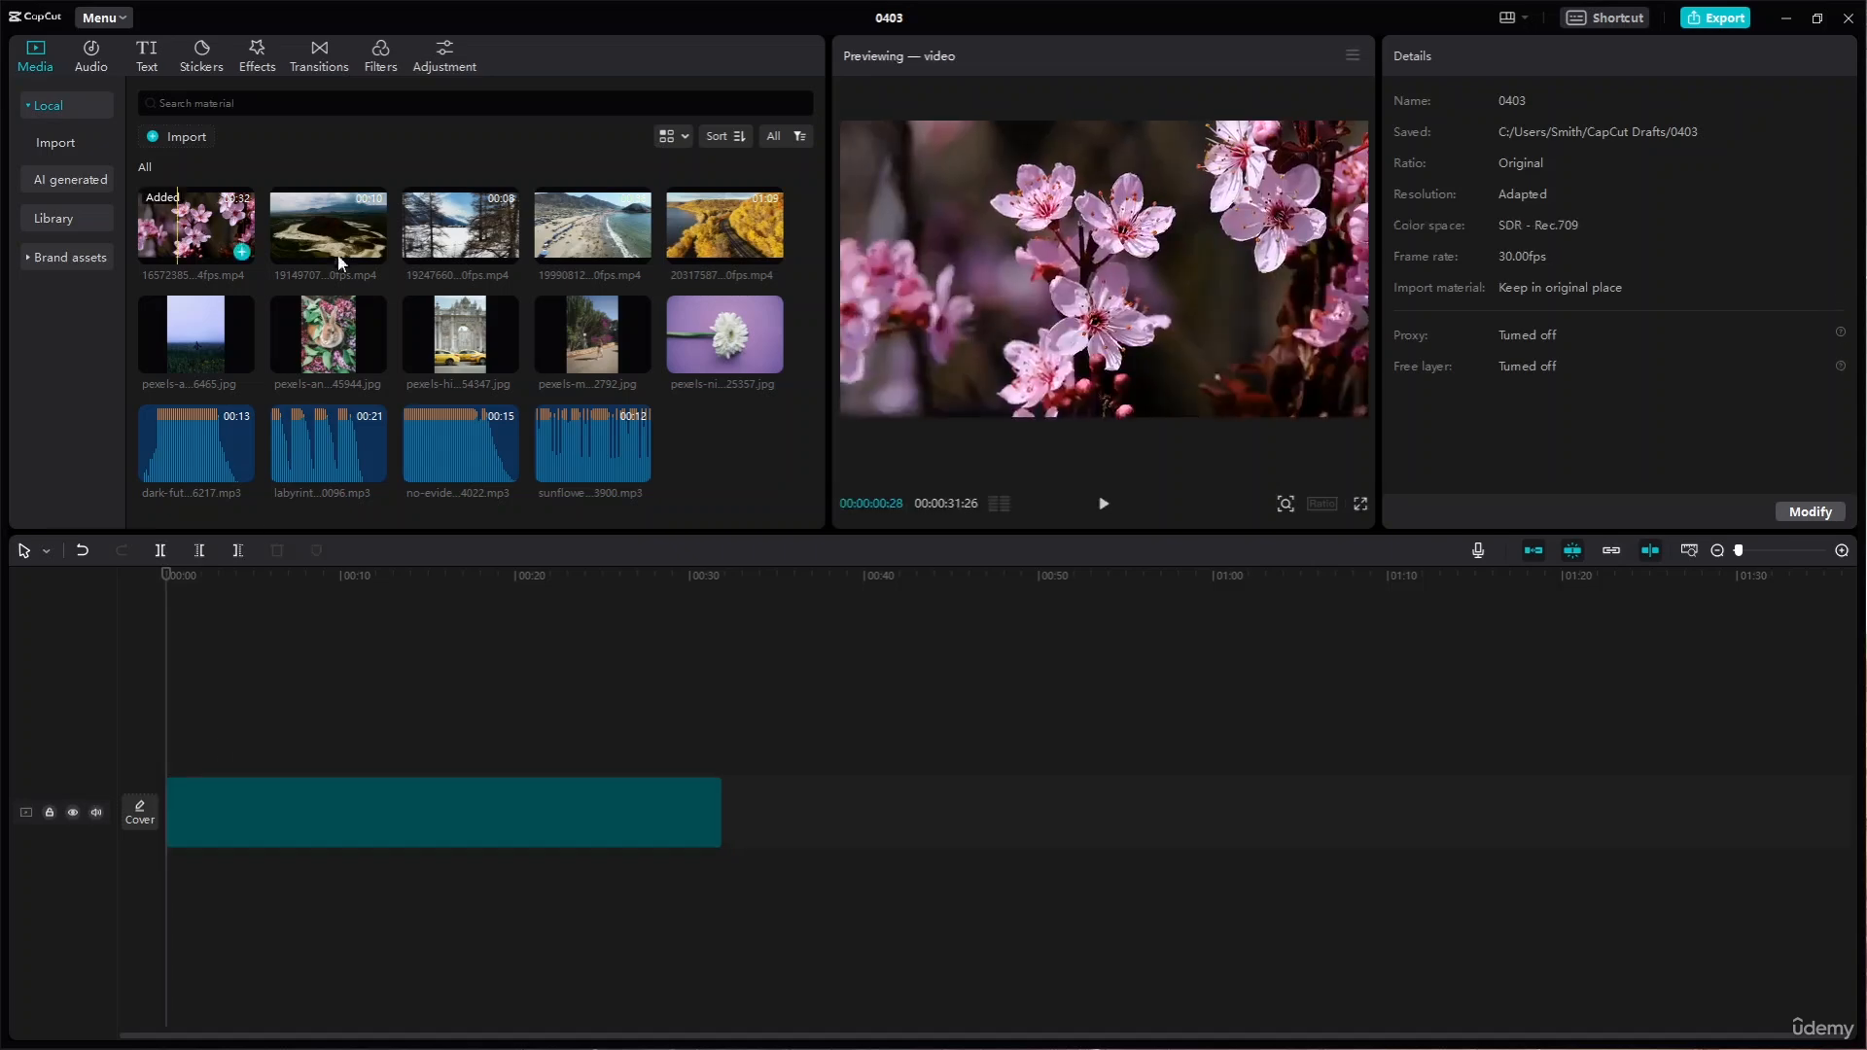
{"action": "left_click_drag", "start_coordinate": [567, 475], "coordinate": [744, 817]}
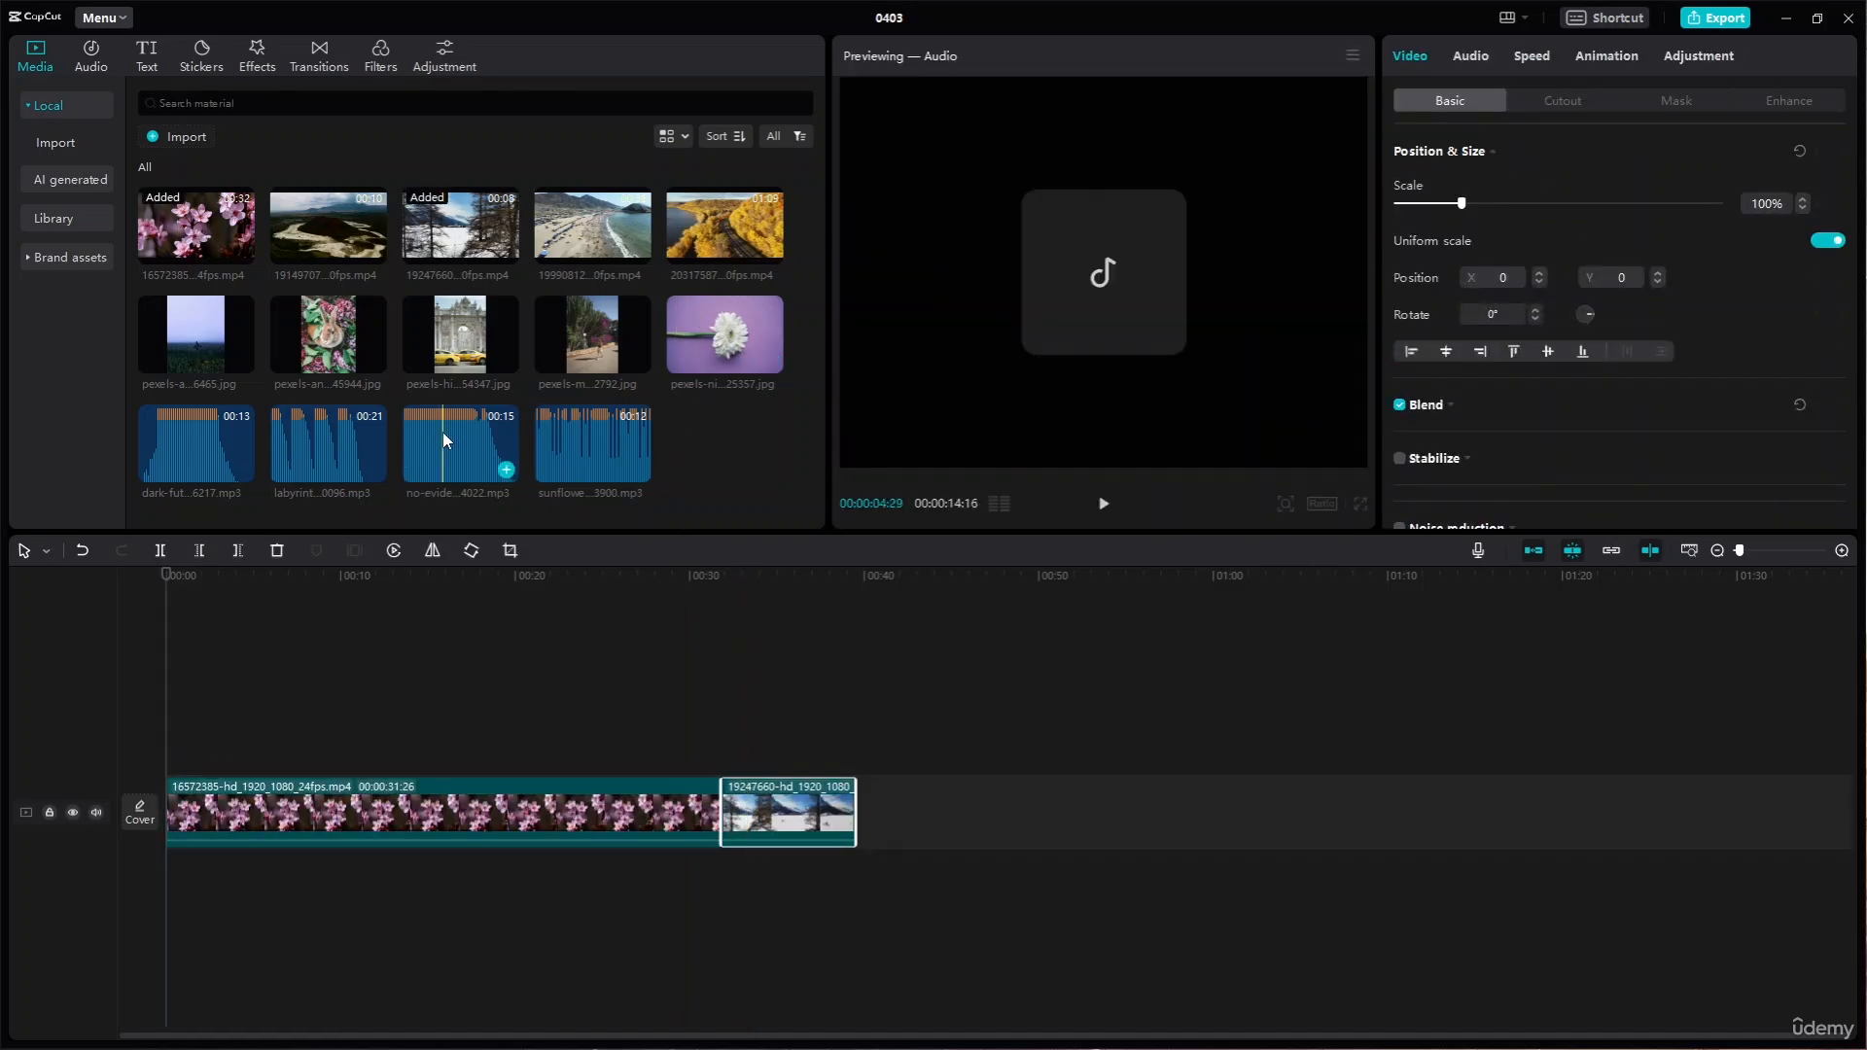
{"action": "left_click_drag", "start_coordinate": [443, 432], "coordinate": [159, 885]}
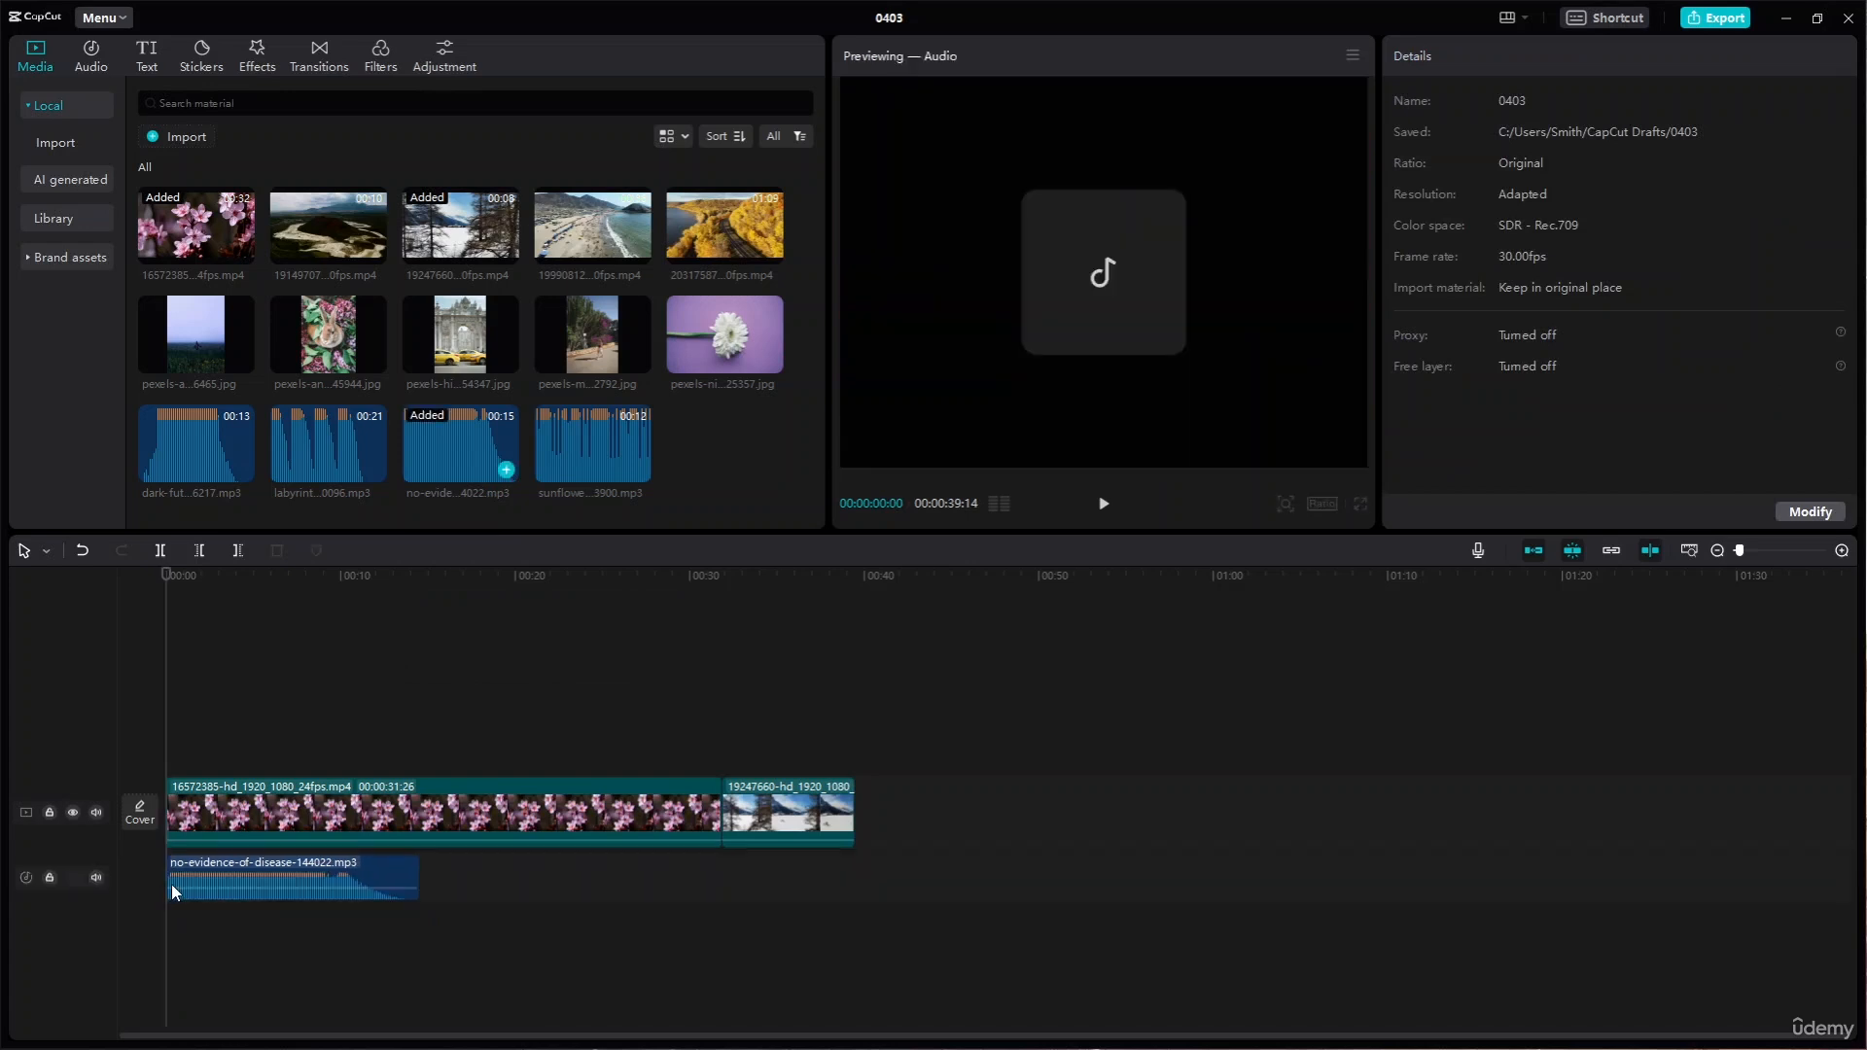
{"action": "left_click_drag", "start_coordinate": [210, 459], "coordinate": [516, 861]}
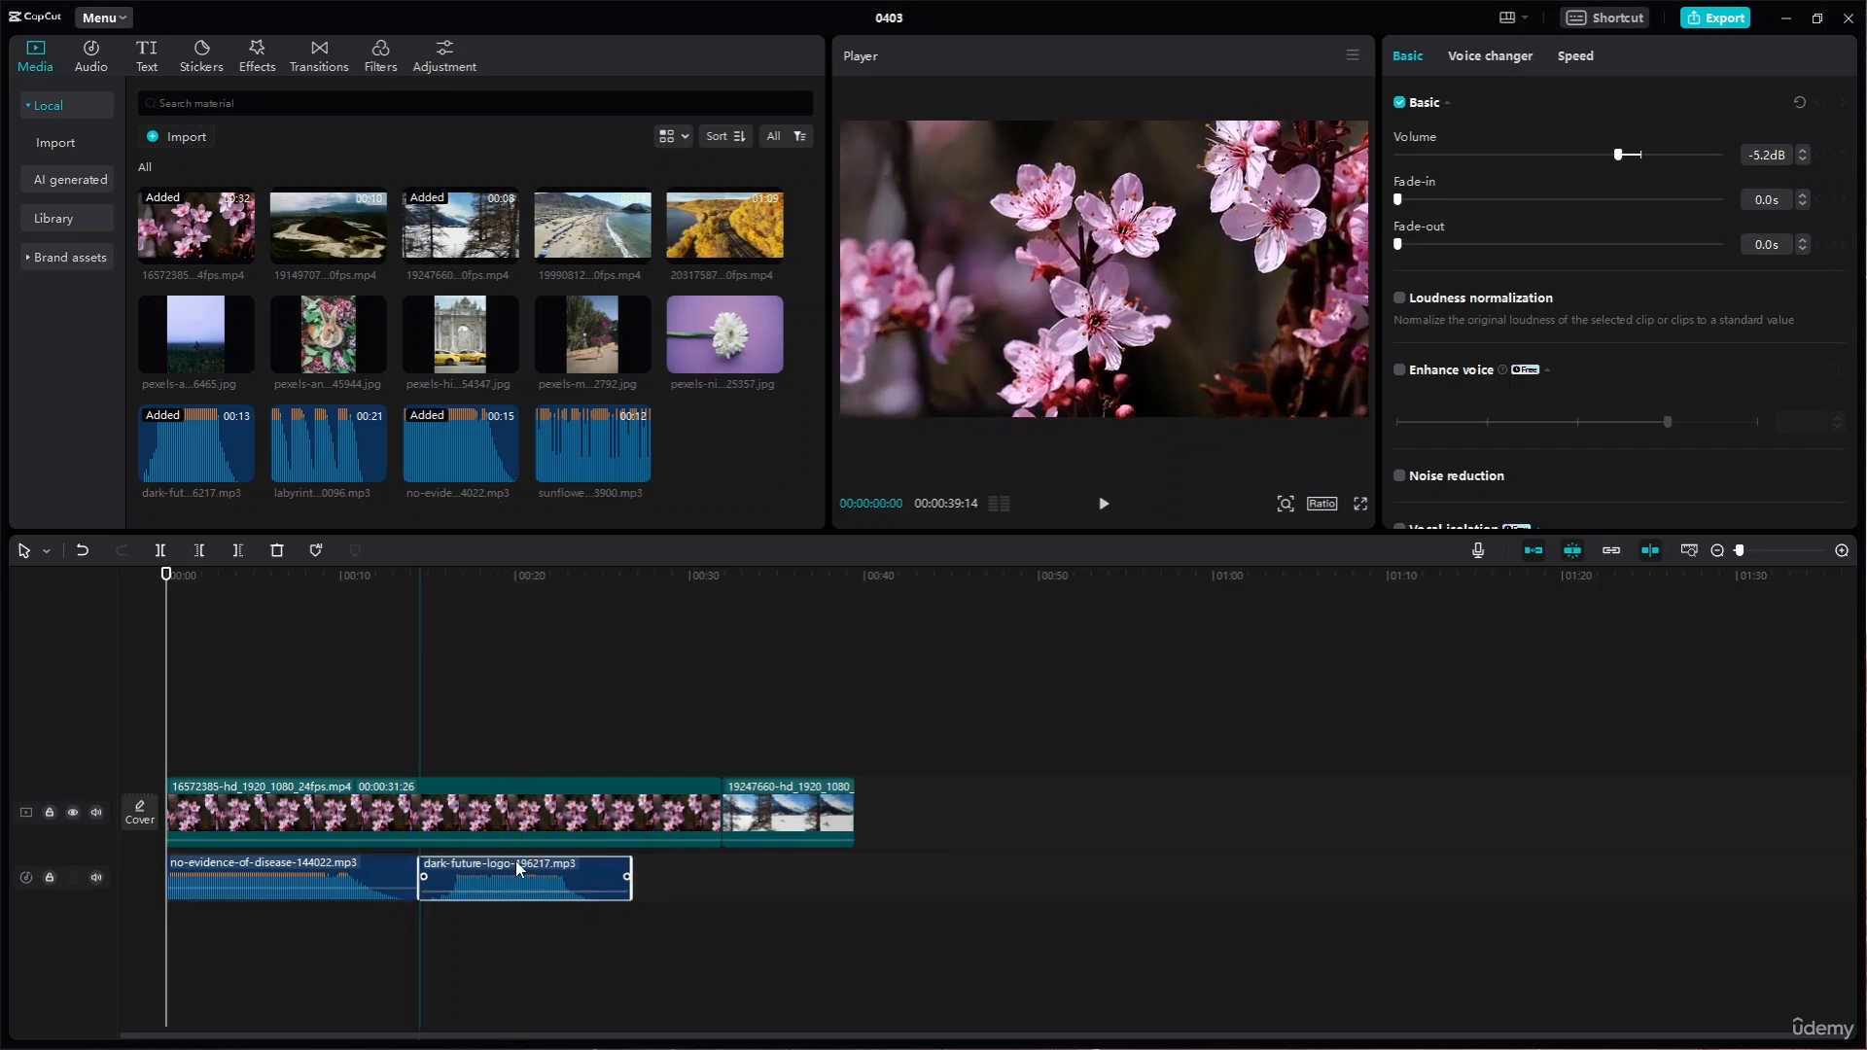
- Trim about 8.6 seconds off the start of the cherry blossom clip and shorten its end so that it lasts 10 seconds
{"action": "left_click", "coordinate": [811, 818]}
{"action": "left_click", "coordinate": [609, 808]}
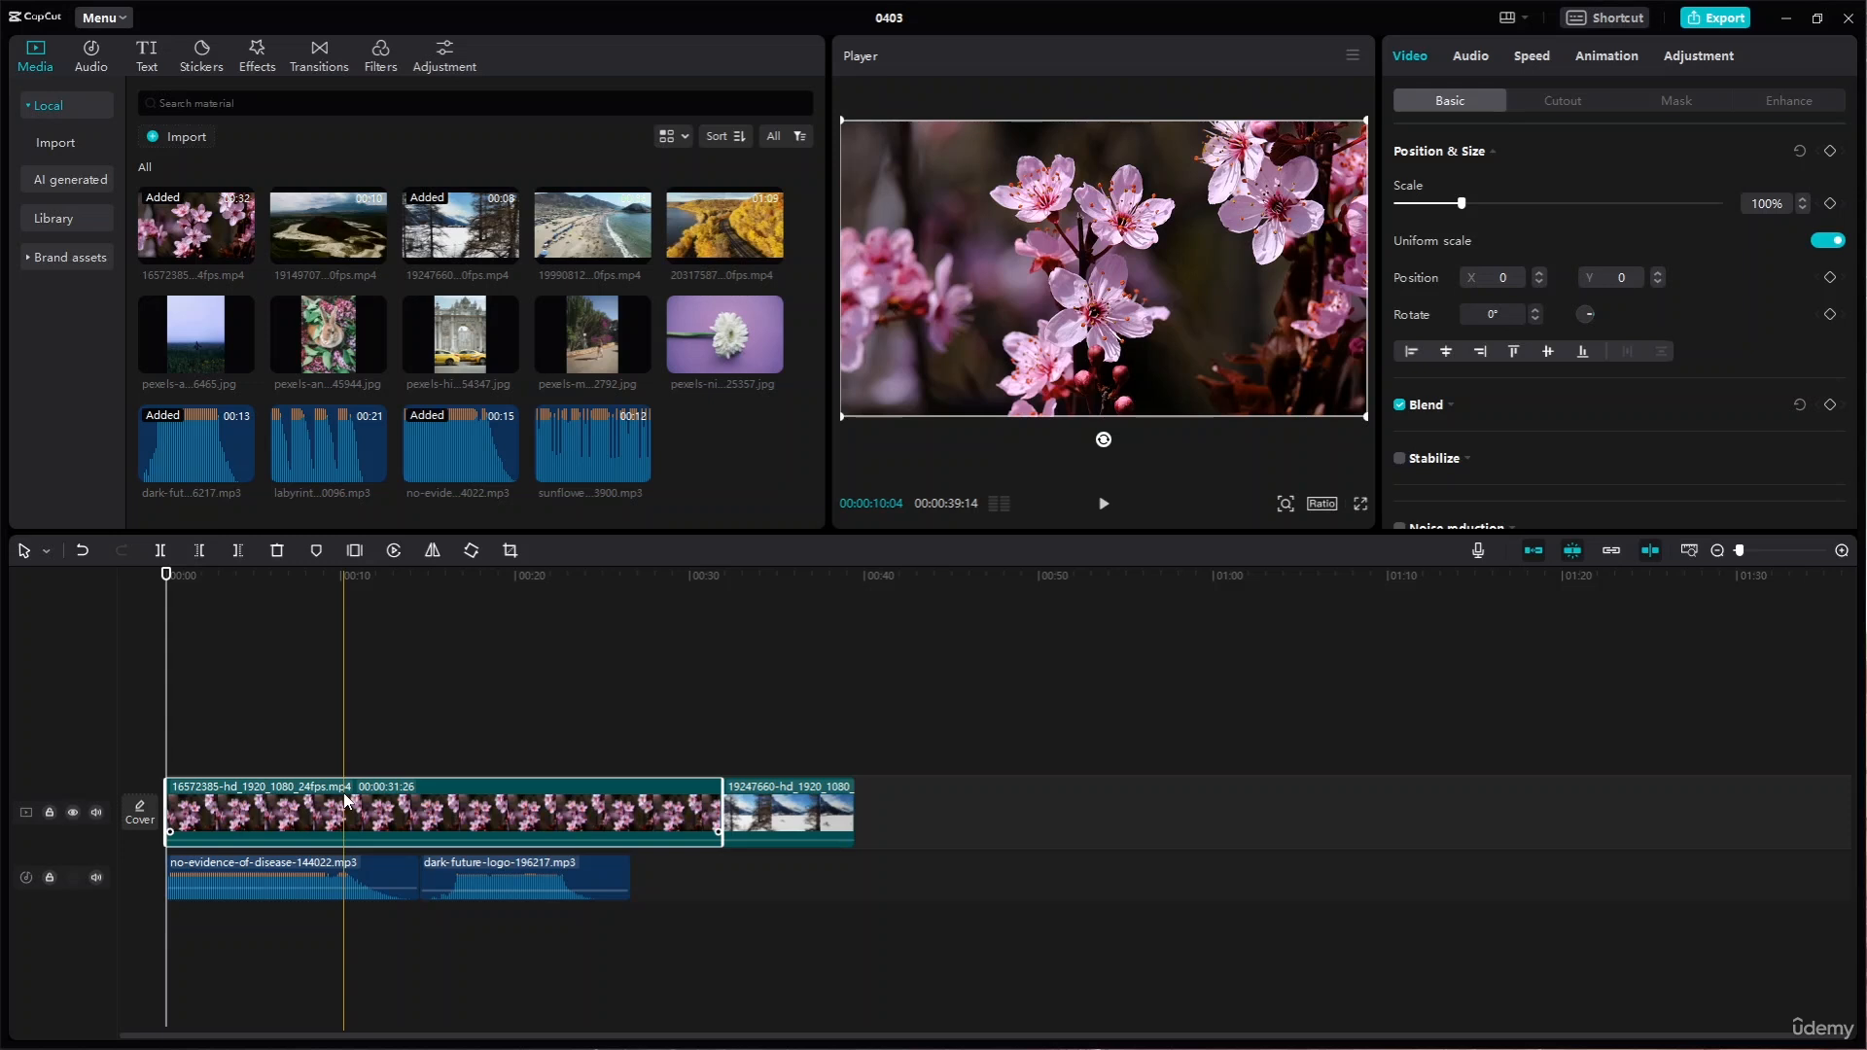
{"action": "key", "text": "Home"}
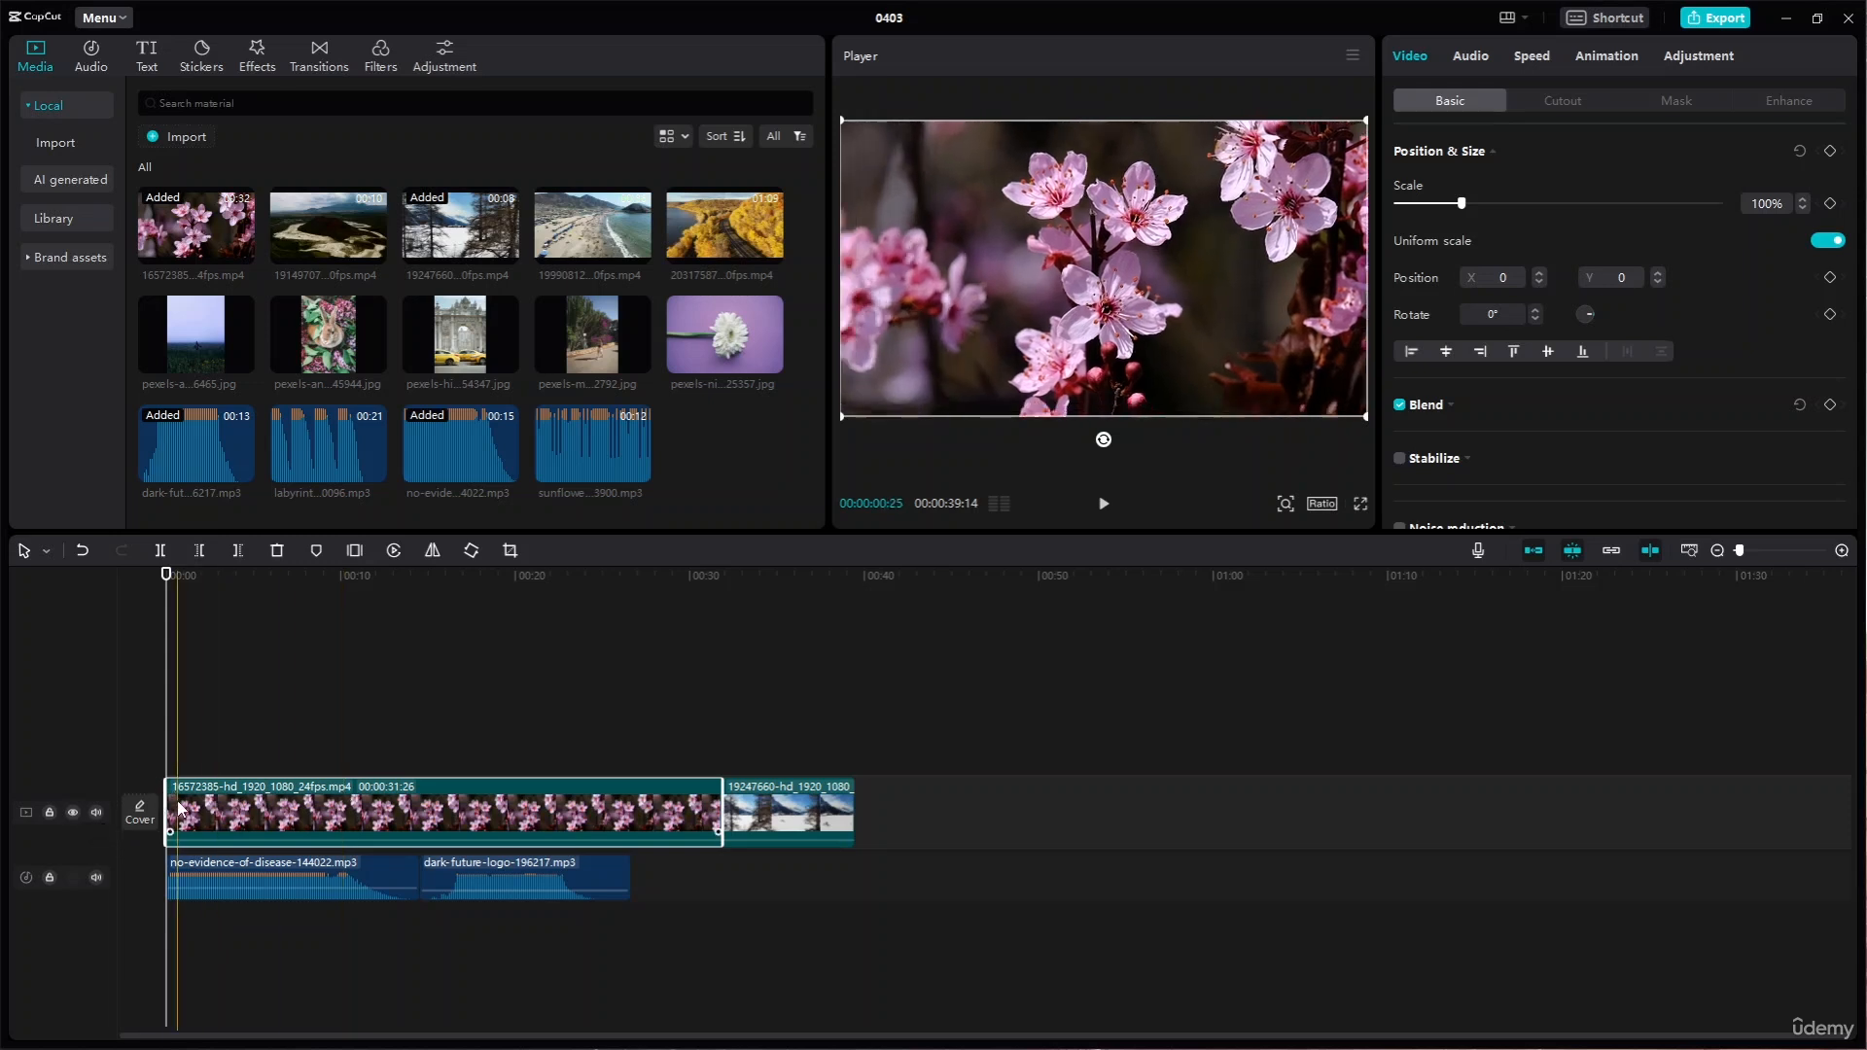
{"action": "scroll", "coordinate": [189, 812], "scroll_direction": "up", "scroll_amount": 4}
{"action": "scroll", "coordinate": [189, 812], "scroll_direction": "up", "scroll_amount": 2}
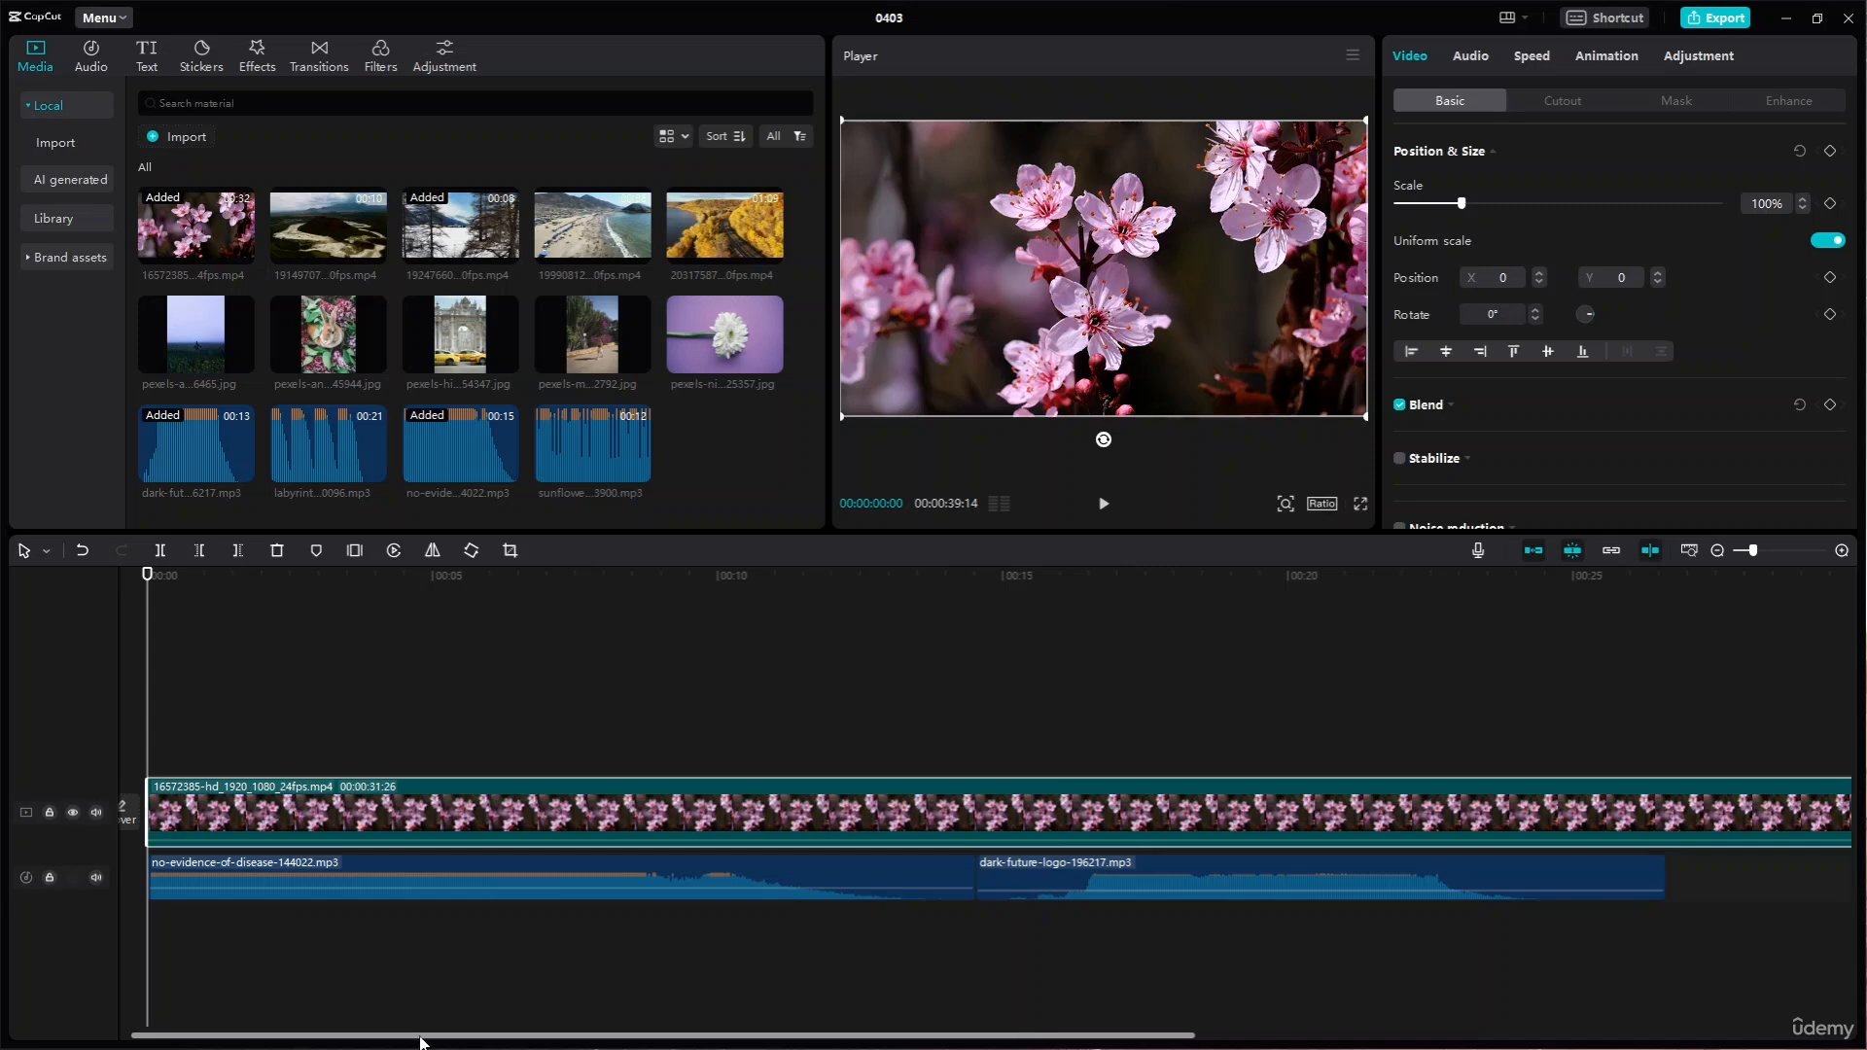
{"action": "left_click_drag", "start_coordinate": [421, 1042], "coordinate": [343, 1042]}
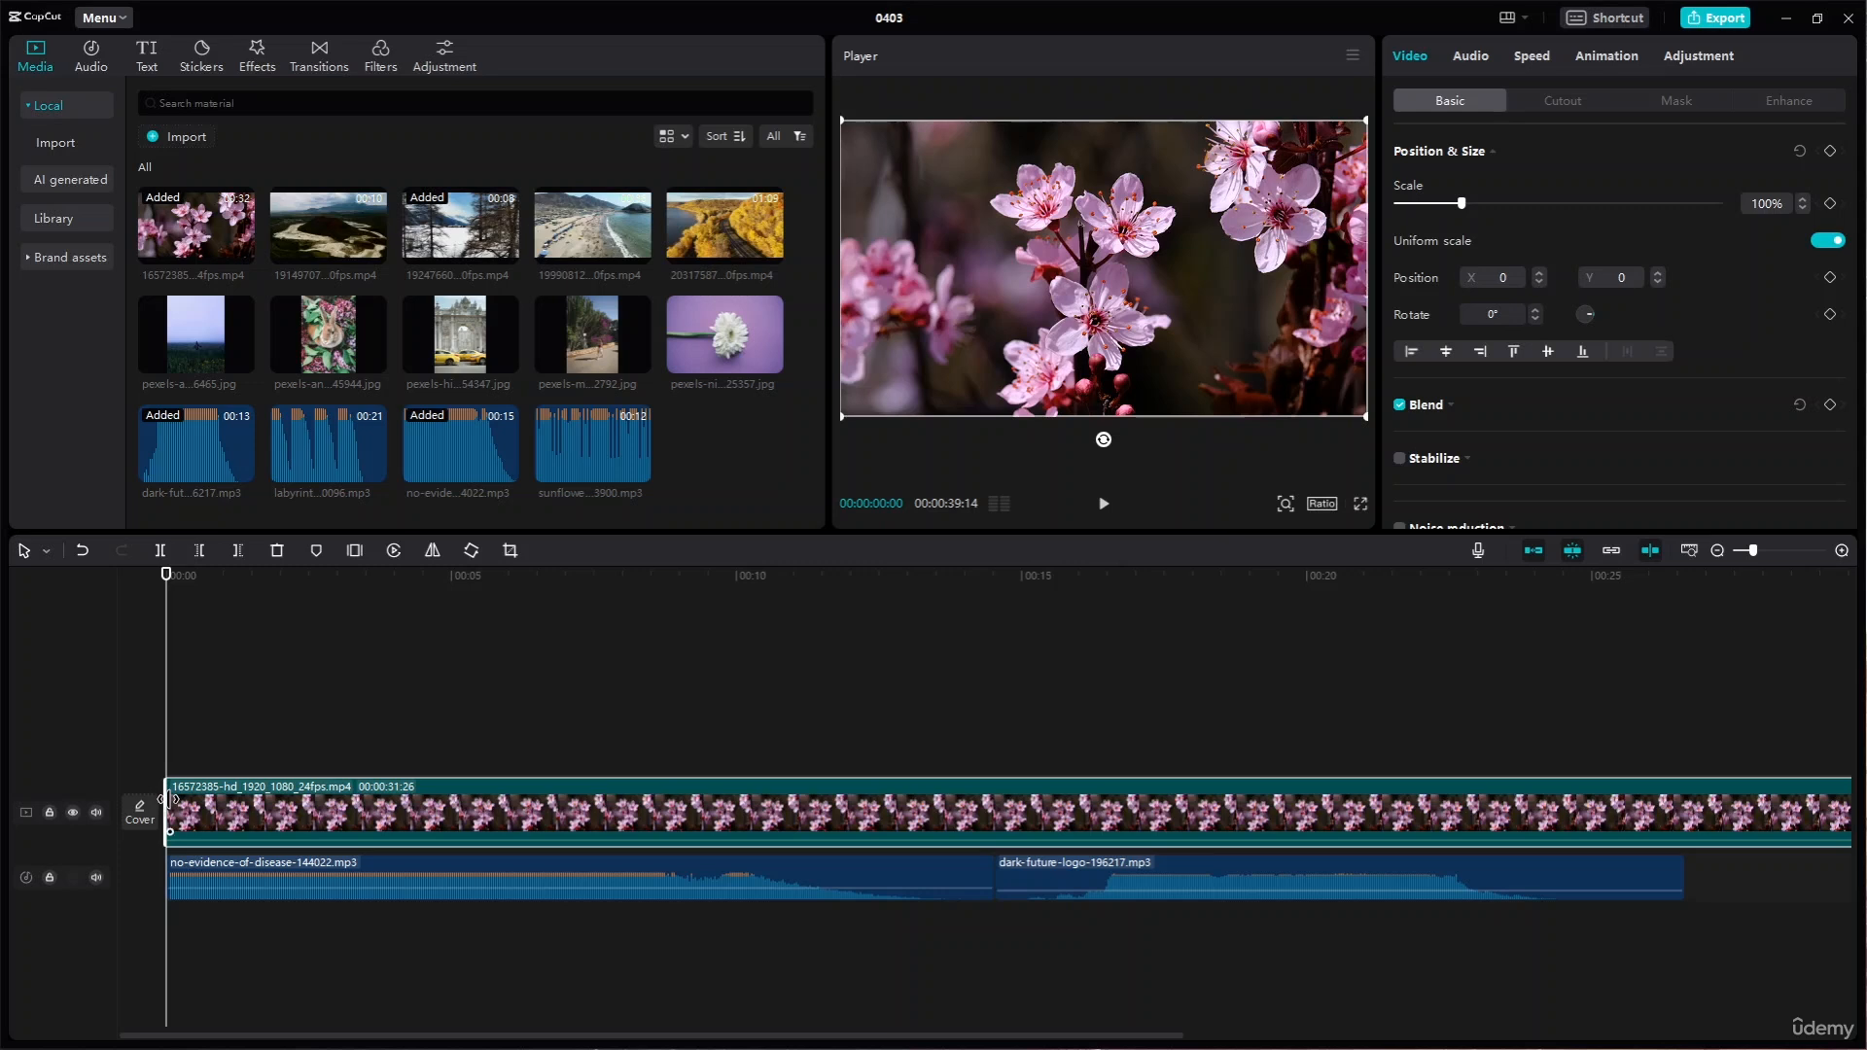
{"action": "left_click_drag", "start_coordinate": [169, 800], "coordinate": [671, 822]}
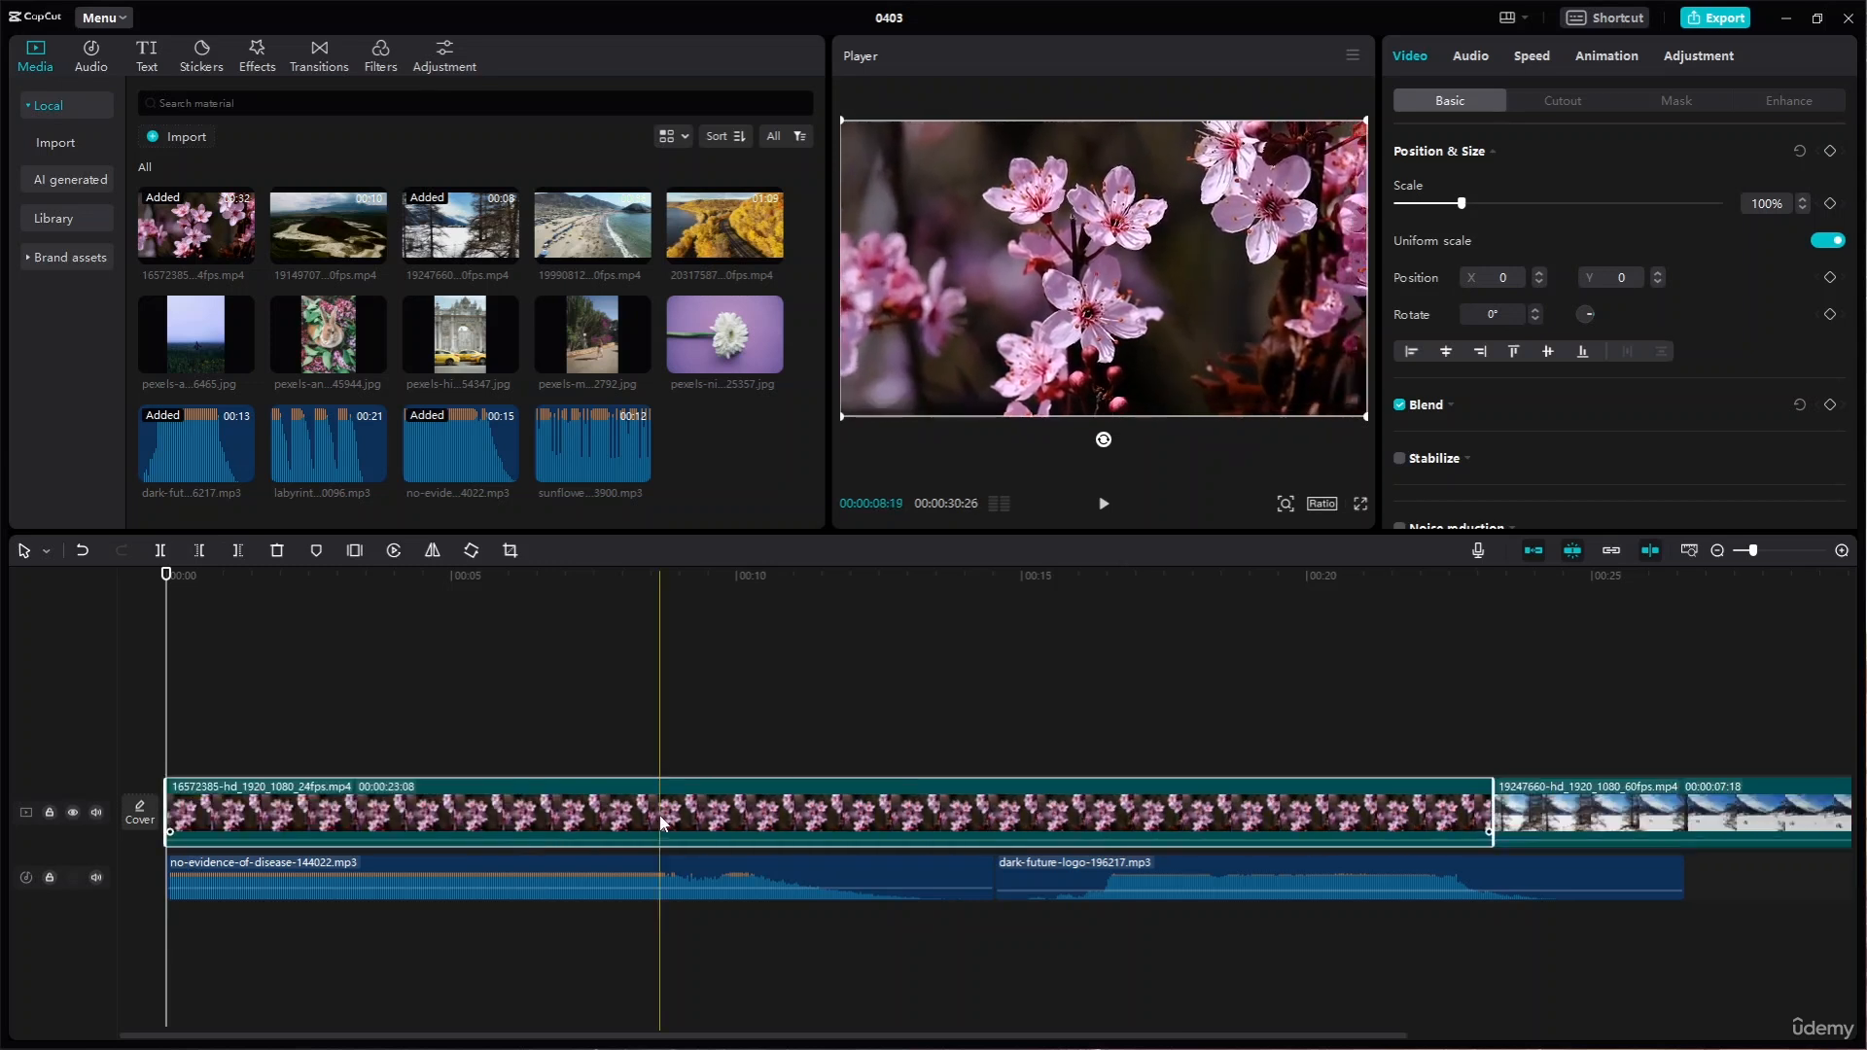
{"action": "scroll", "coordinate": [234, 820], "scroll_direction": "down", "scroll_amount": 3}
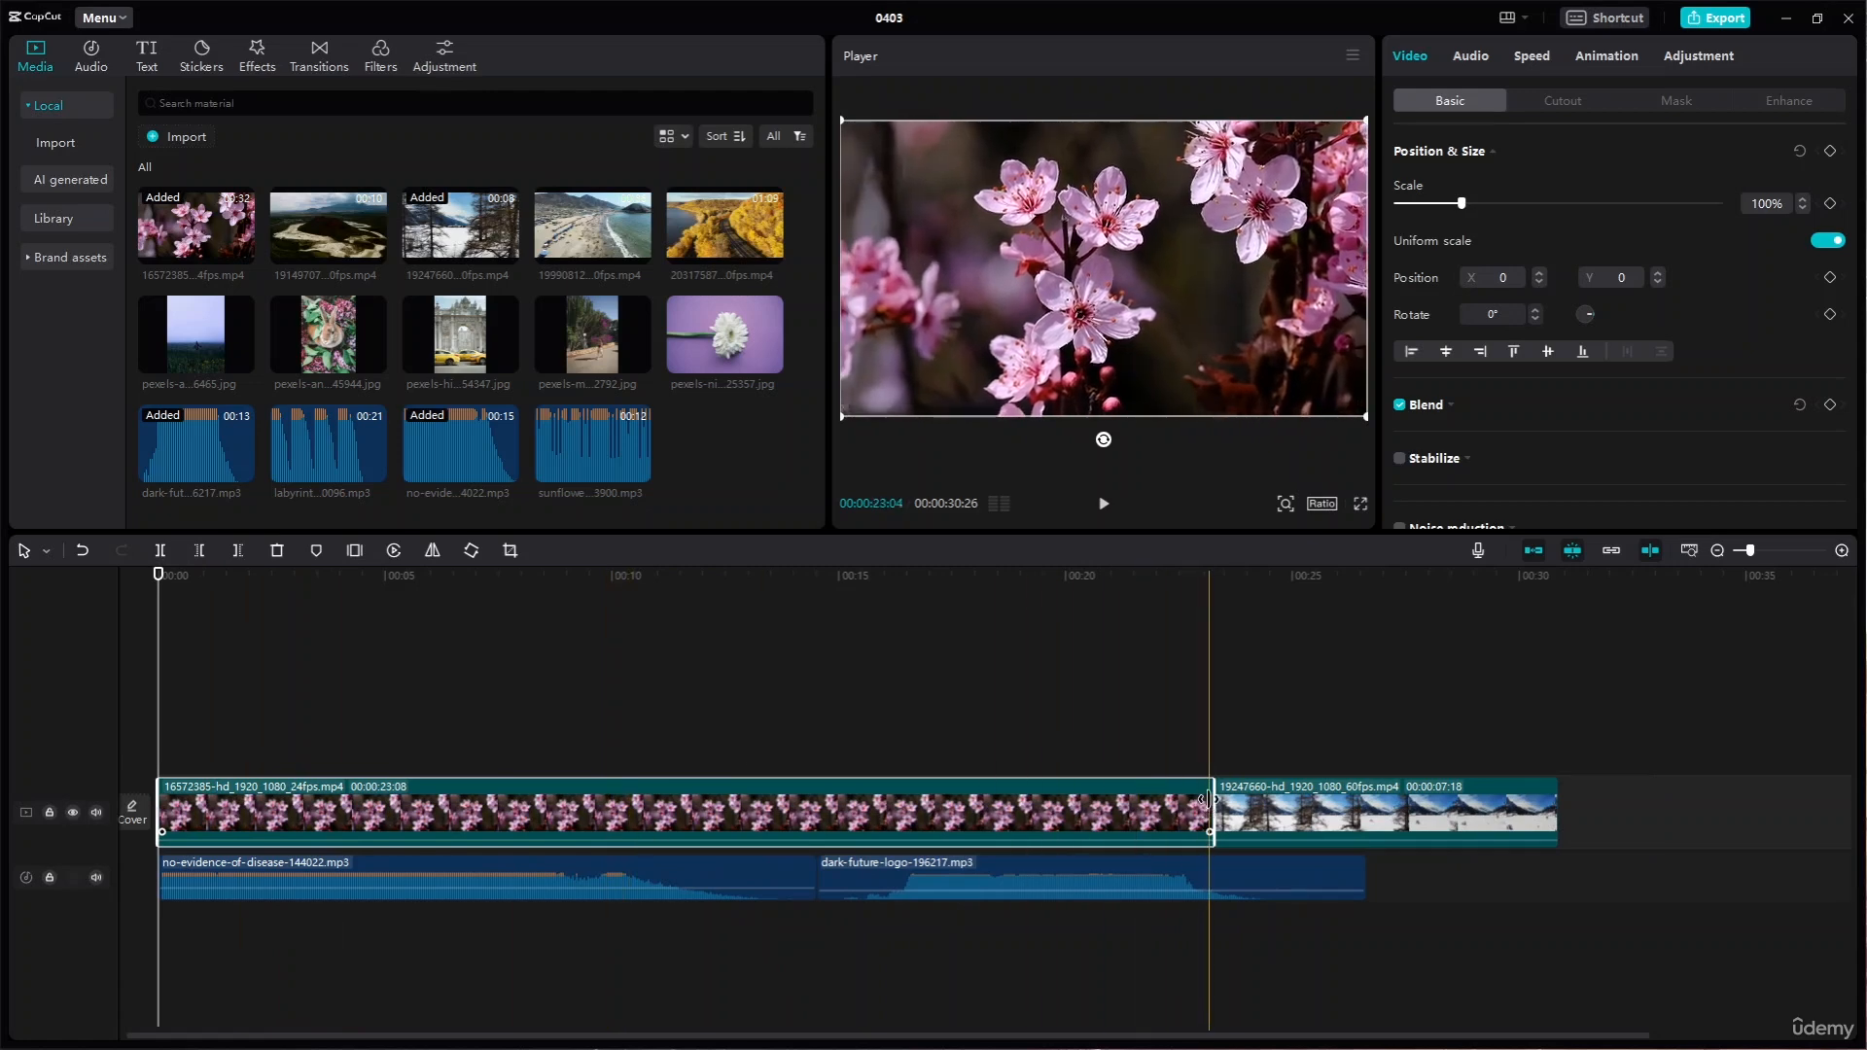
{"action": "left_click_drag", "start_coordinate": [1211, 799], "coordinate": [607, 847]}
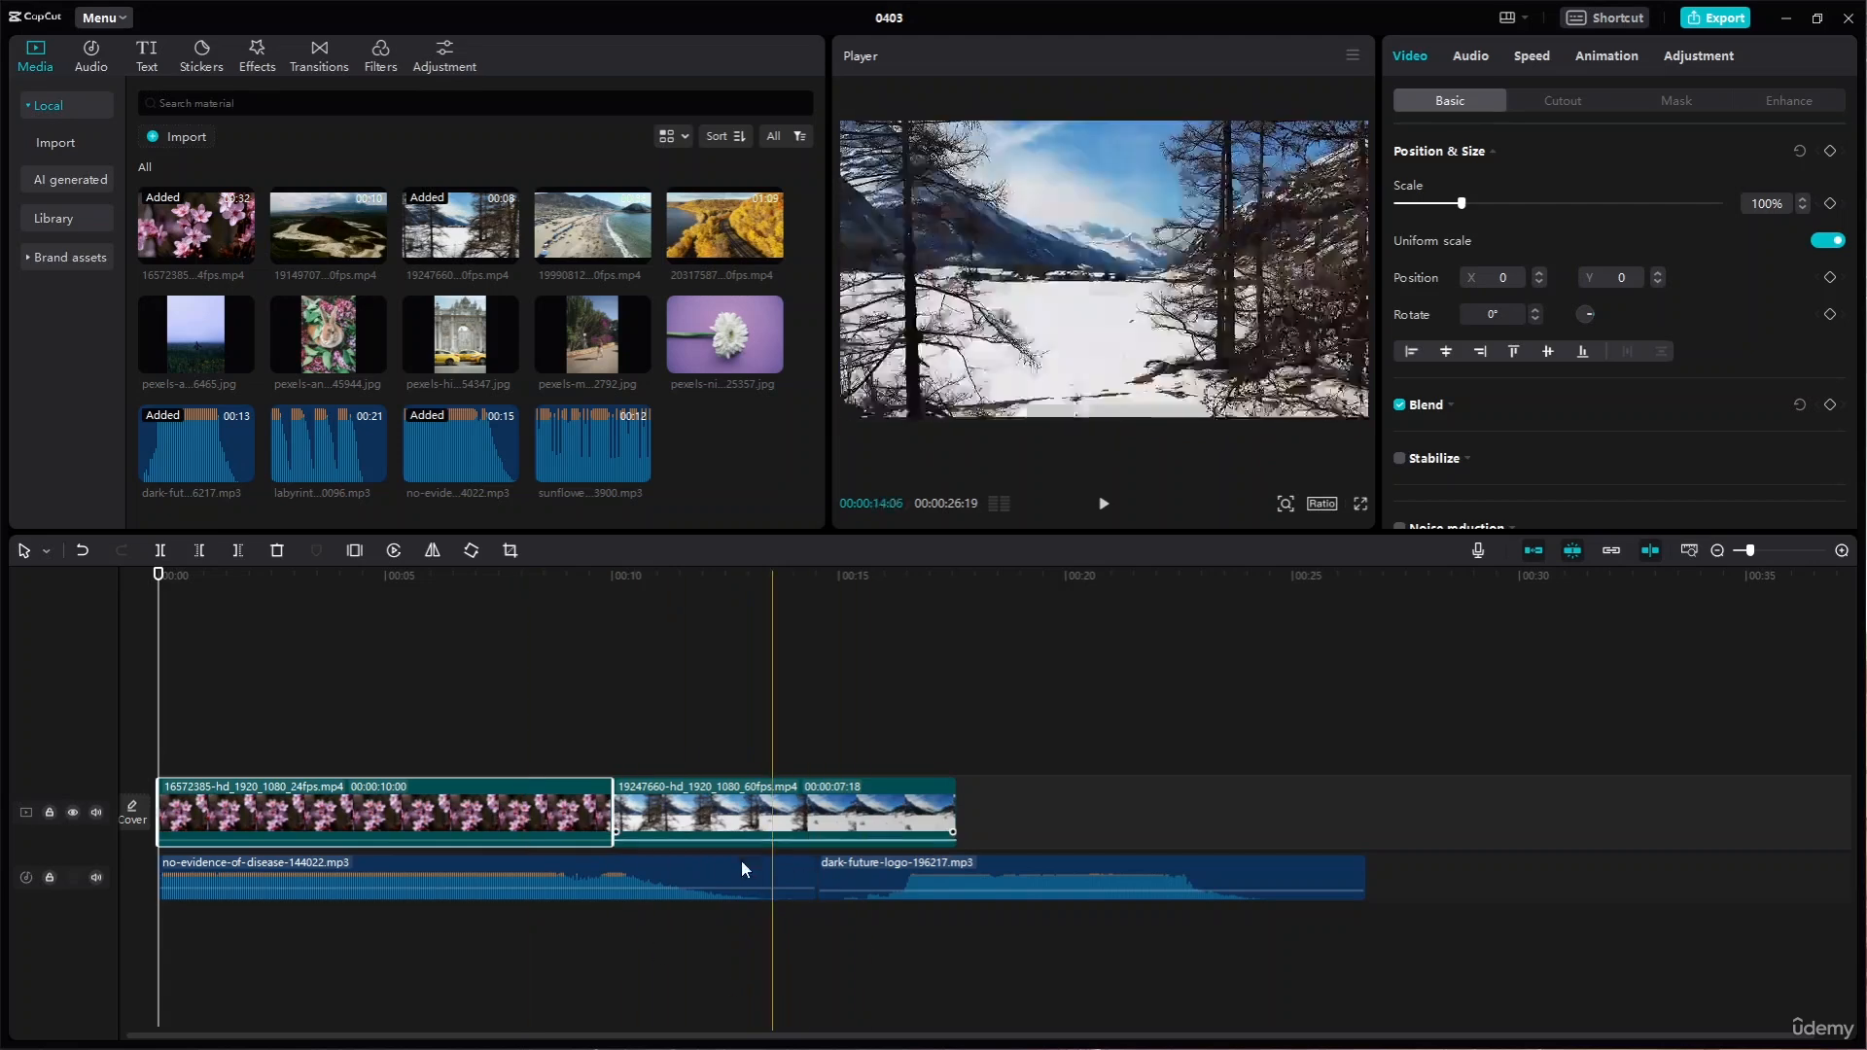
- Preview the timeline and lower the volume of the no-evidence-of-disease audio to -16.4 dB and the dark-future-logo audio to -13.1 dB
{"action": "key", "text": "space"}
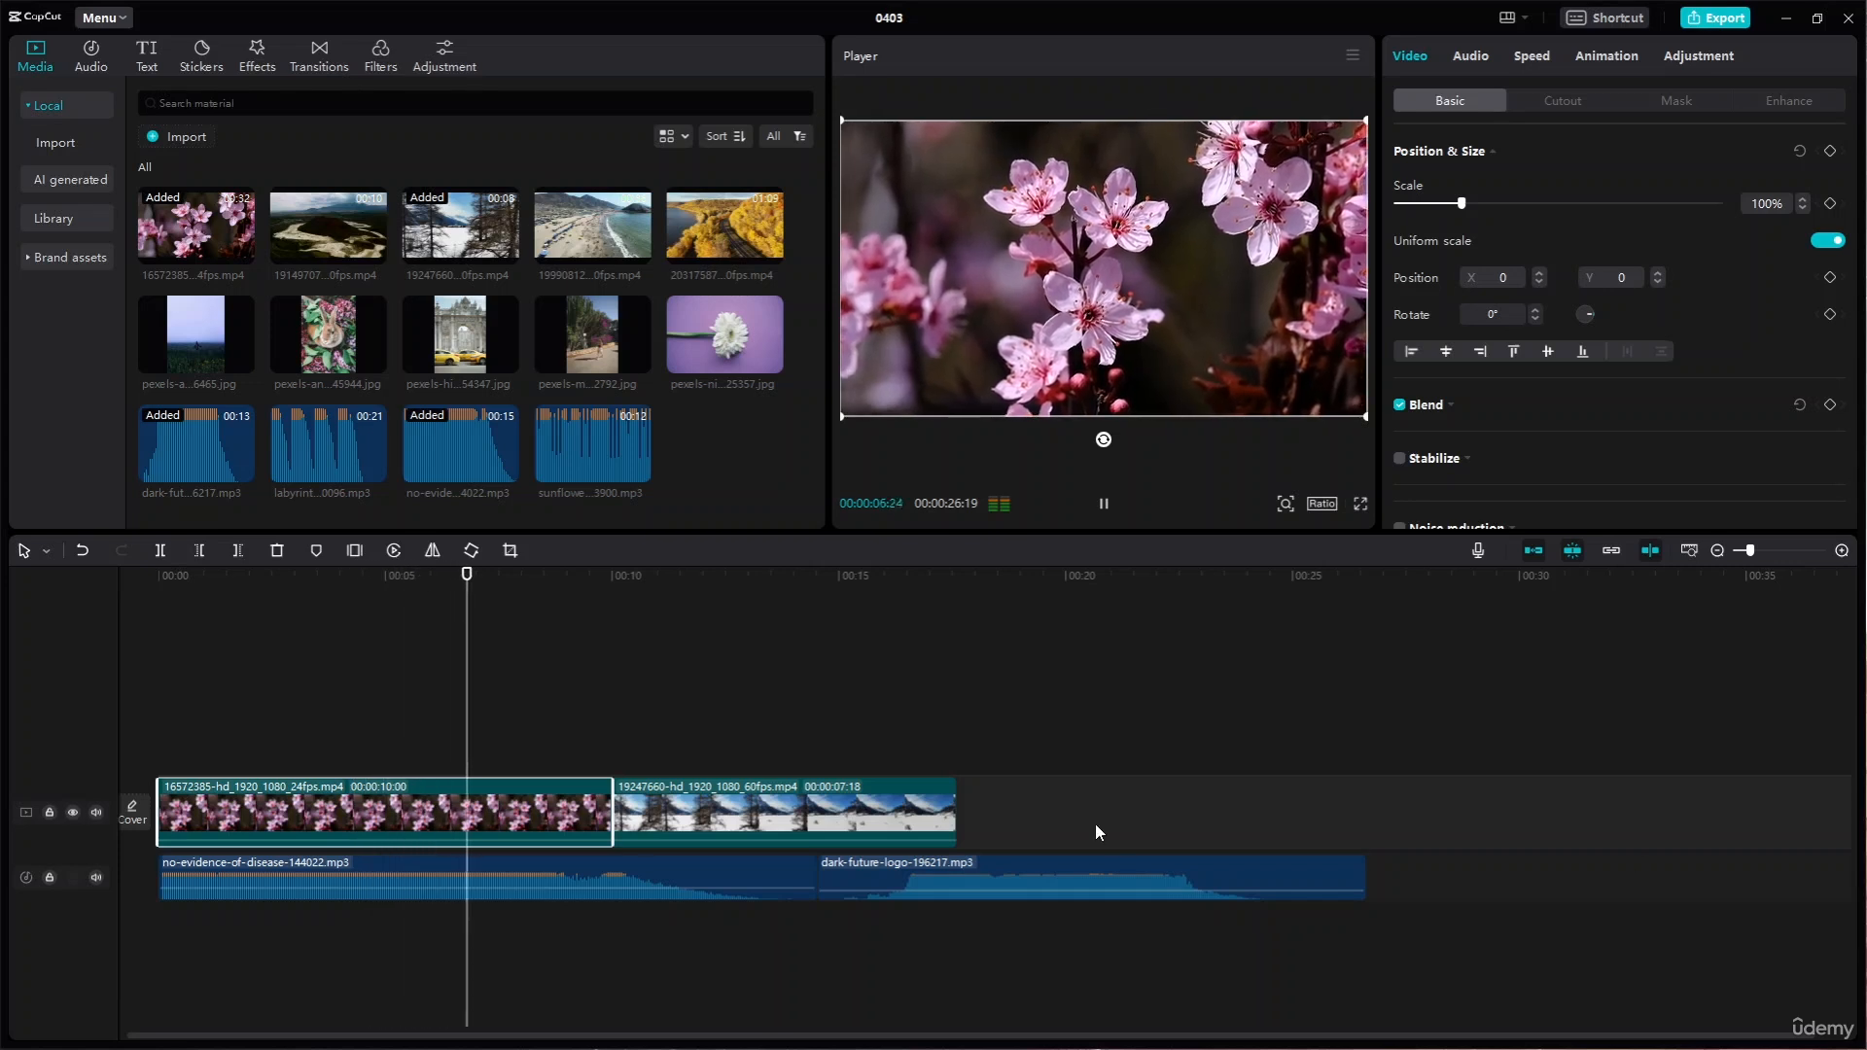
{"action": "left_click", "coordinate": [1104, 504]}
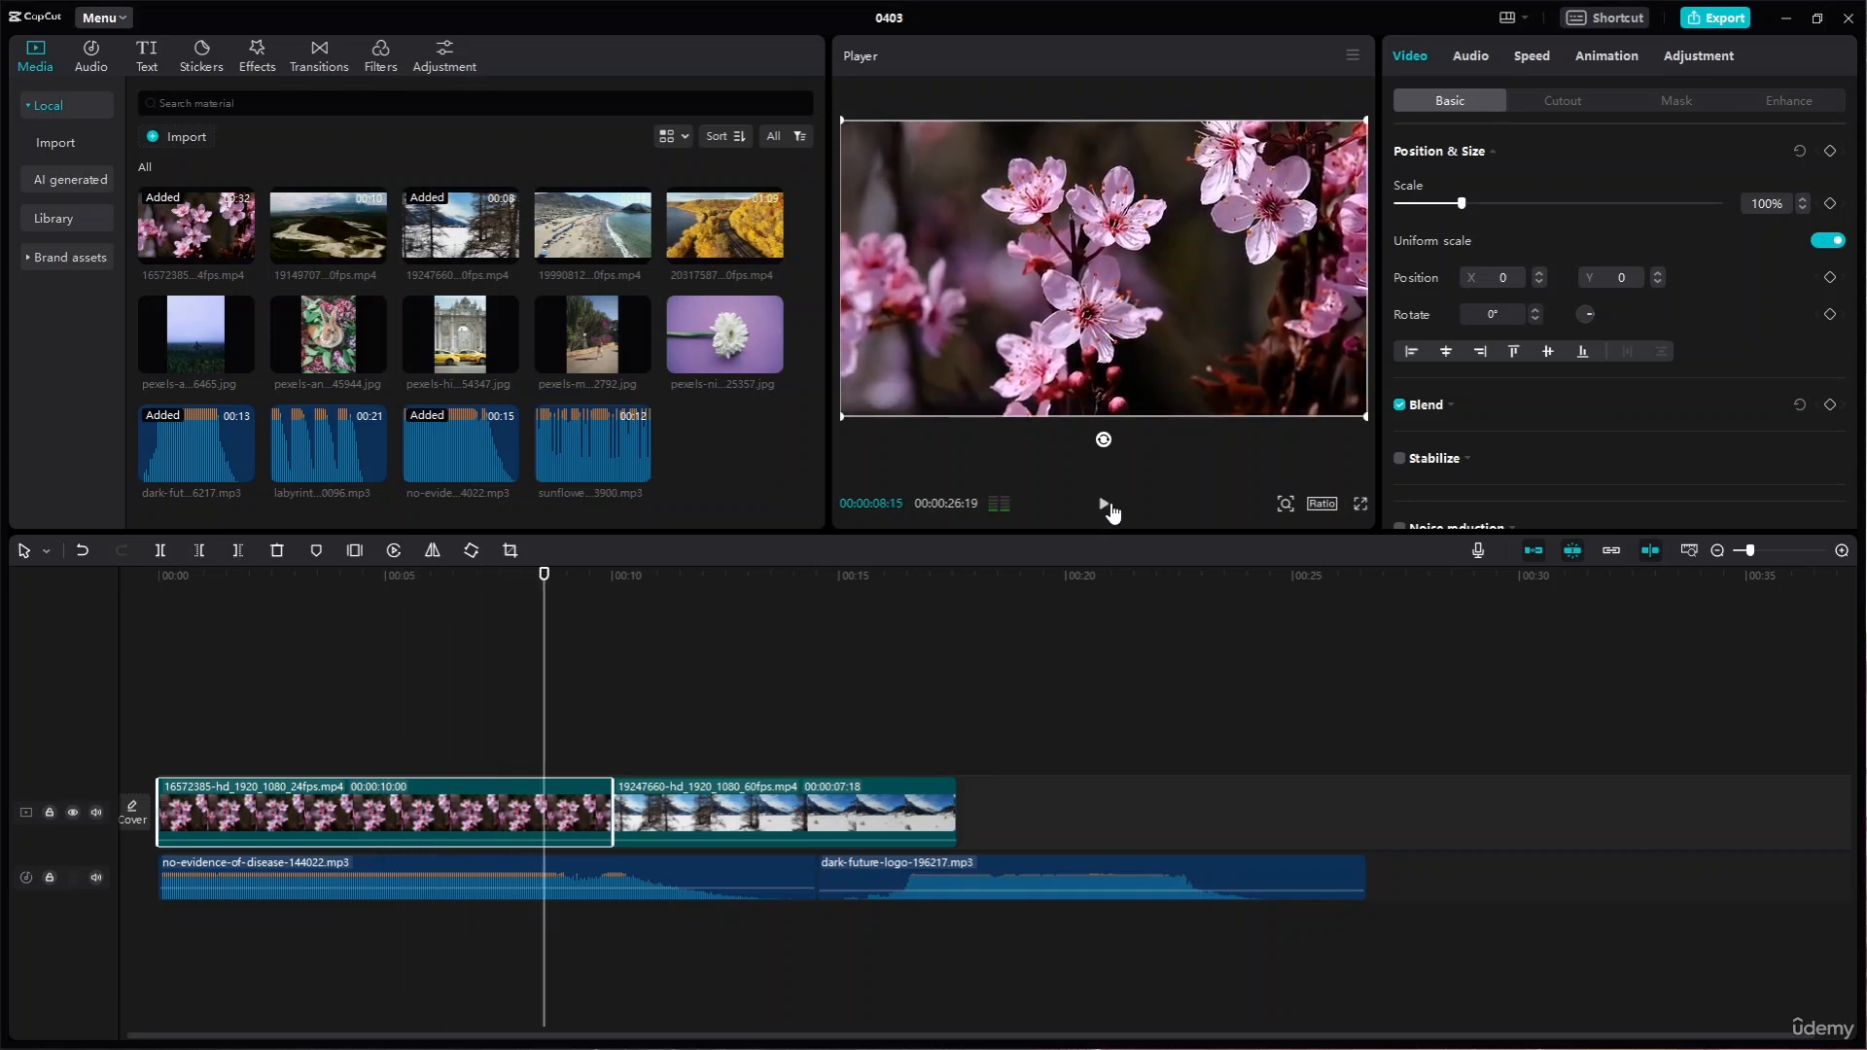
{"action": "left_click", "coordinate": [492, 887]}
{"action": "left_click_drag", "start_coordinate": [501, 887], "coordinate": [501, 894]}
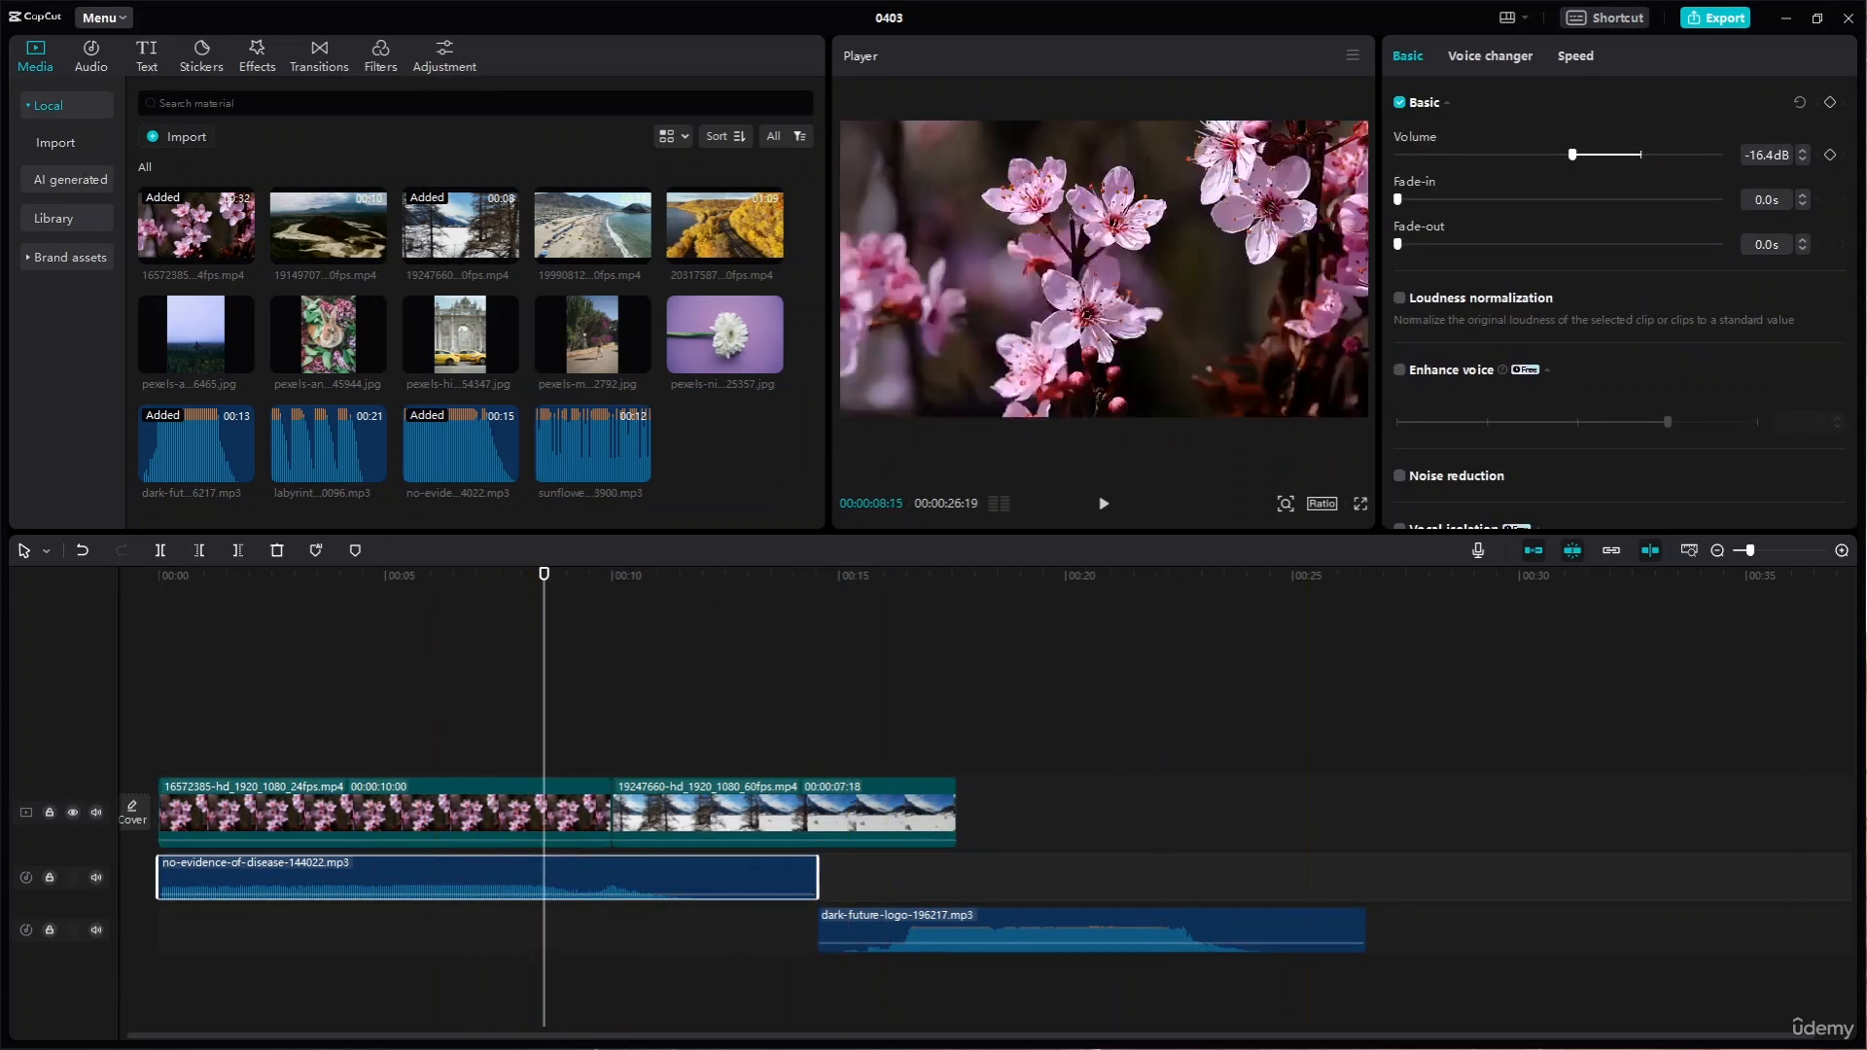
{"action": "left_click", "coordinate": [1164, 725]}
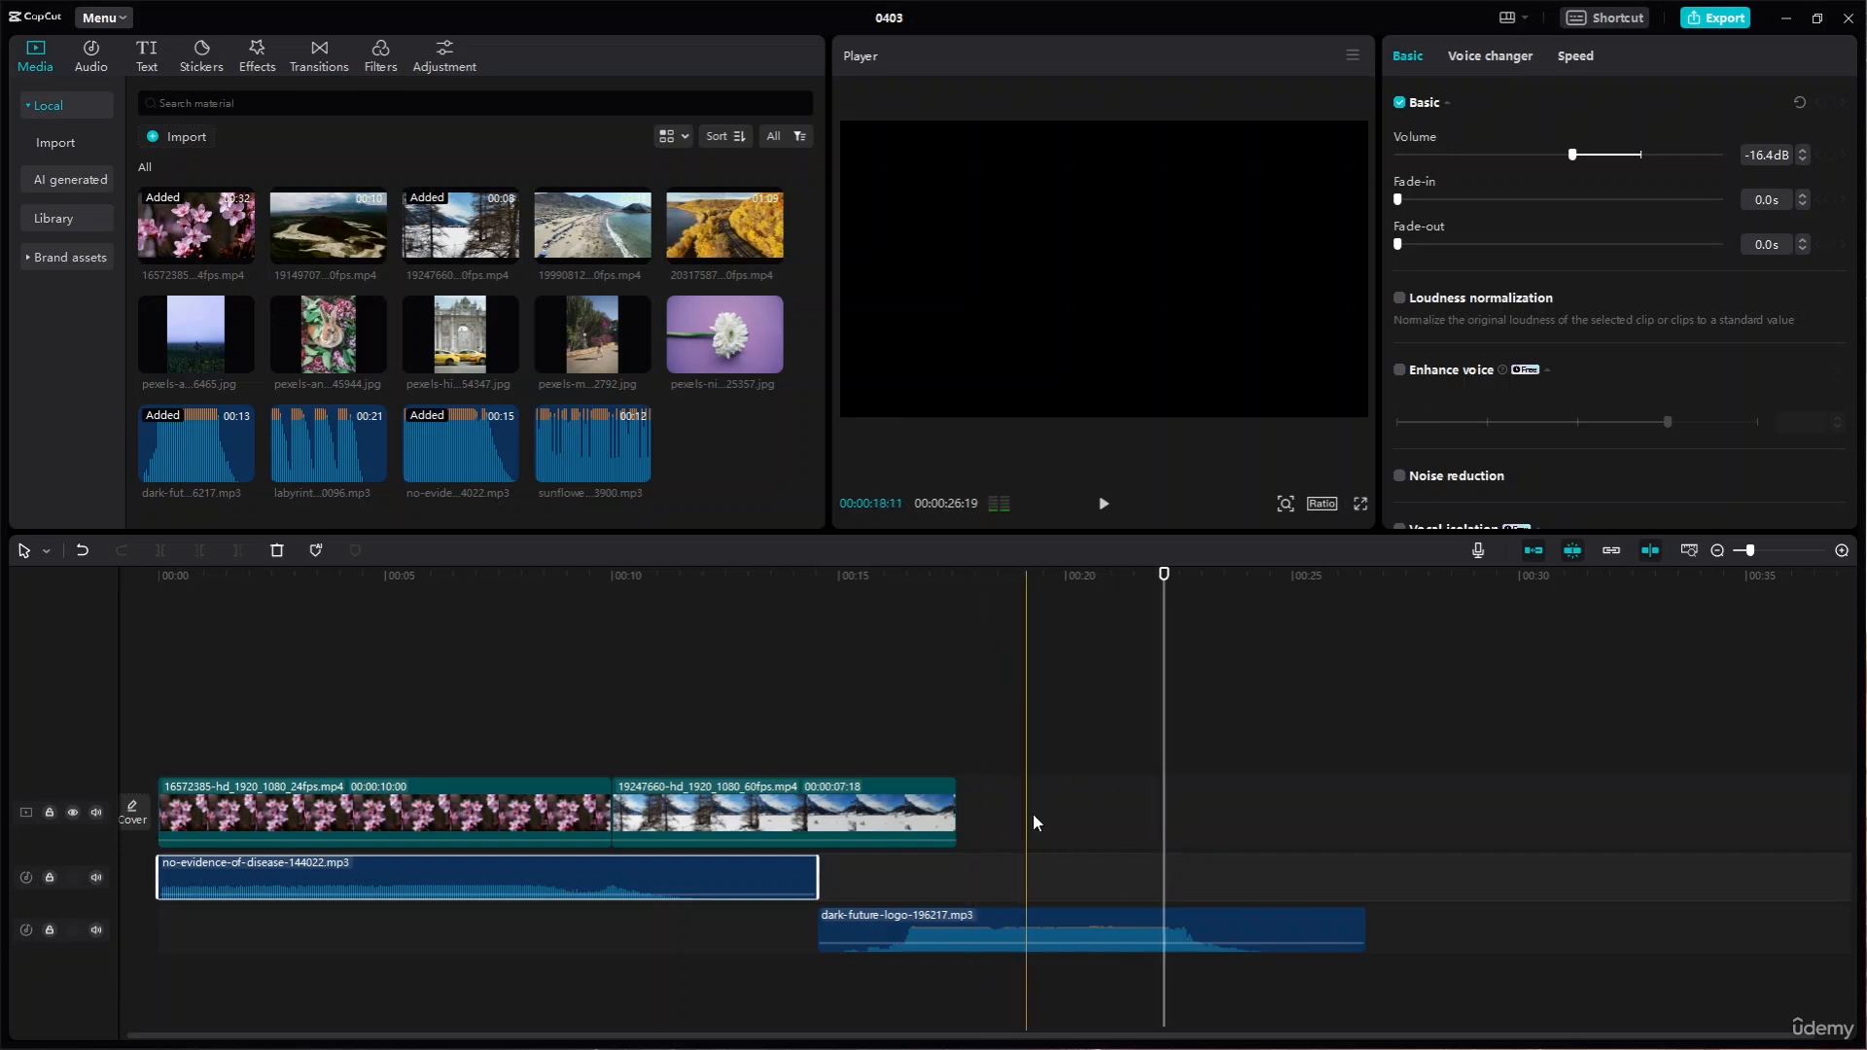
{"action": "left_click_drag", "start_coordinate": [1119, 941], "coordinate": [1119, 947]}
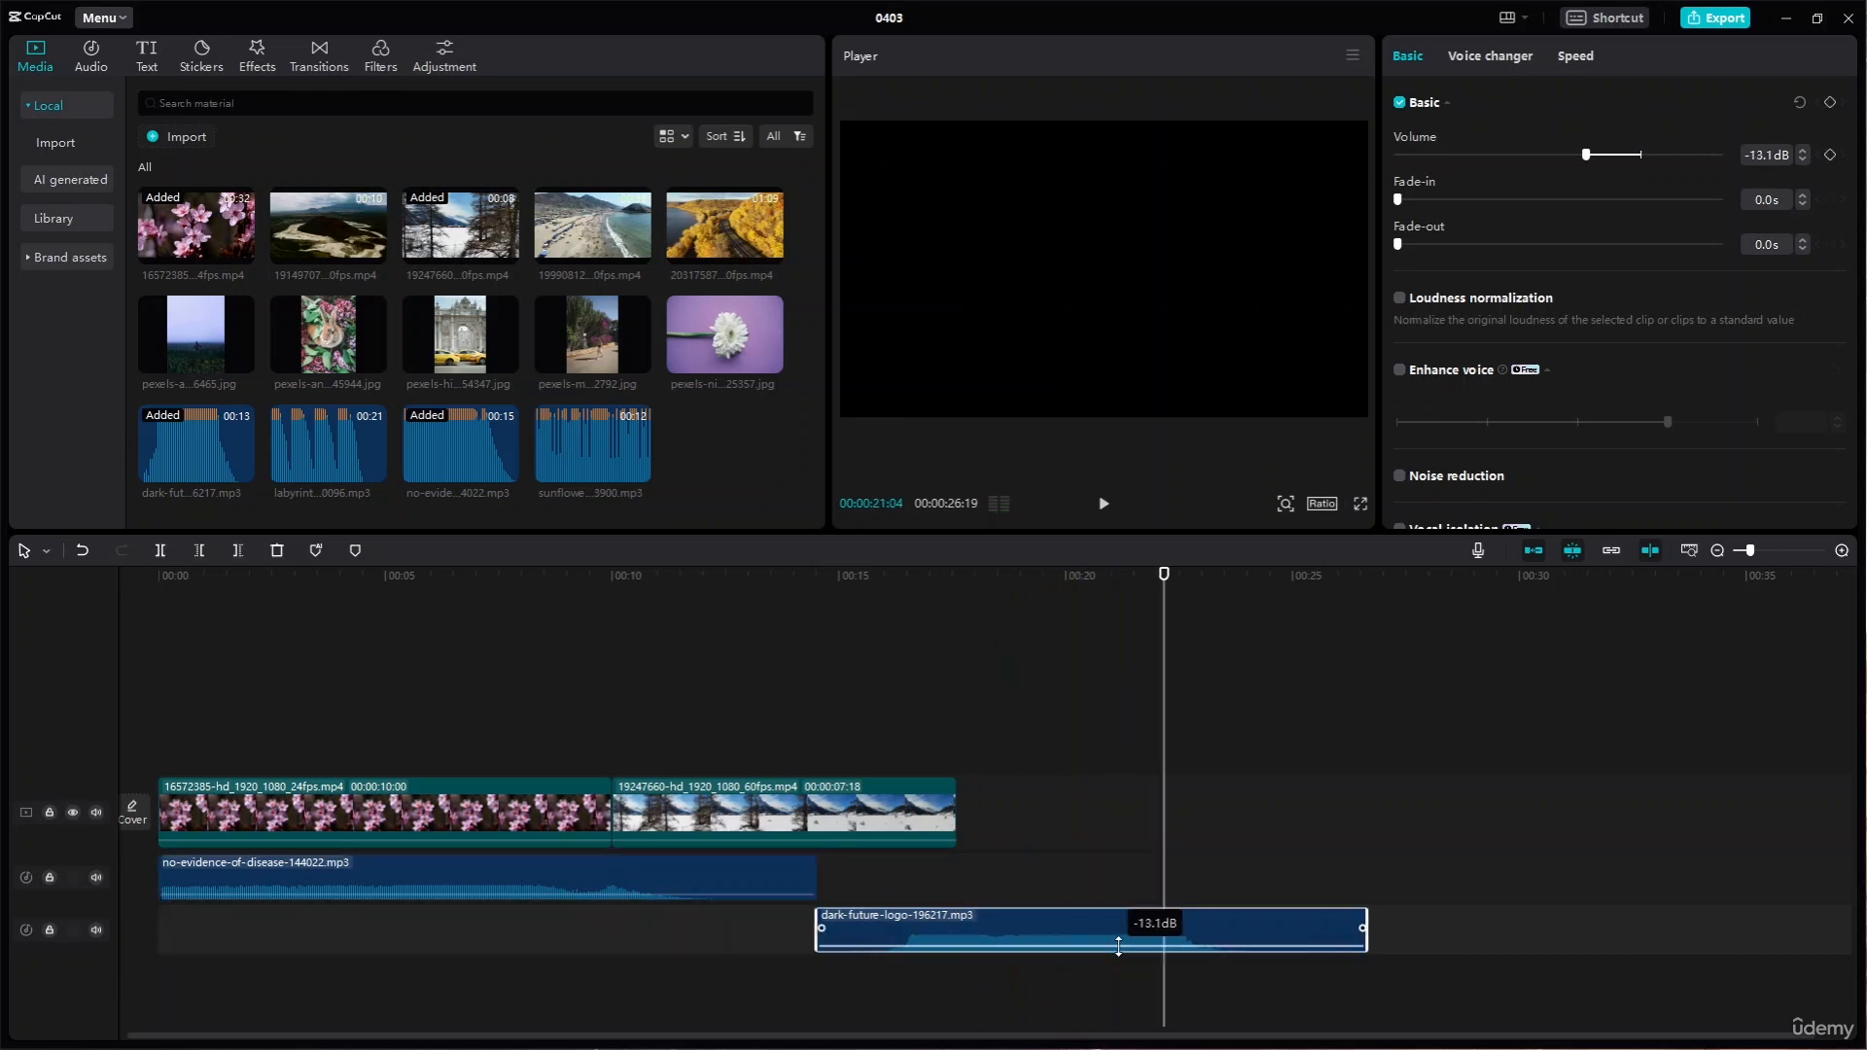
- Play the timeline from near its beginning to check the lowered audio levels
{"action": "left_click_drag", "start_coordinate": [1166, 581], "coordinate": [220, 580]}
{"action": "key", "text": "space"}
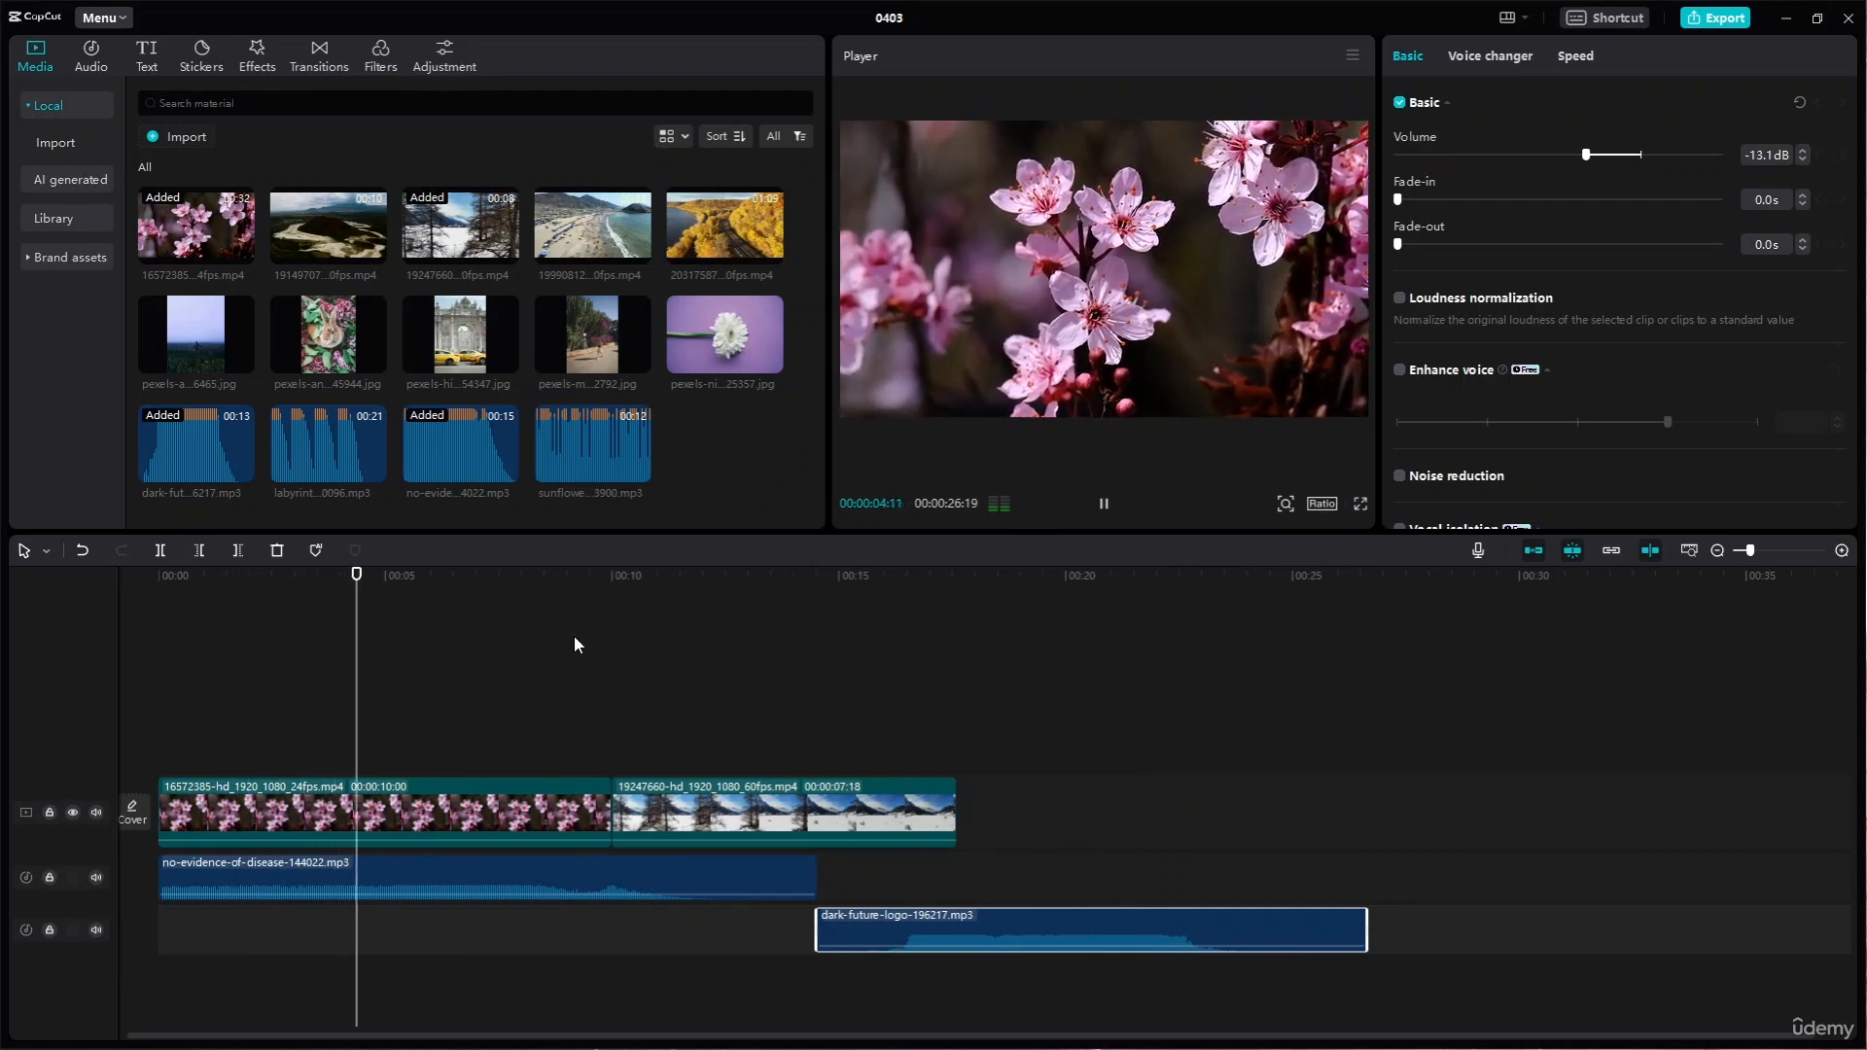
{"action": "key", "text": "space"}
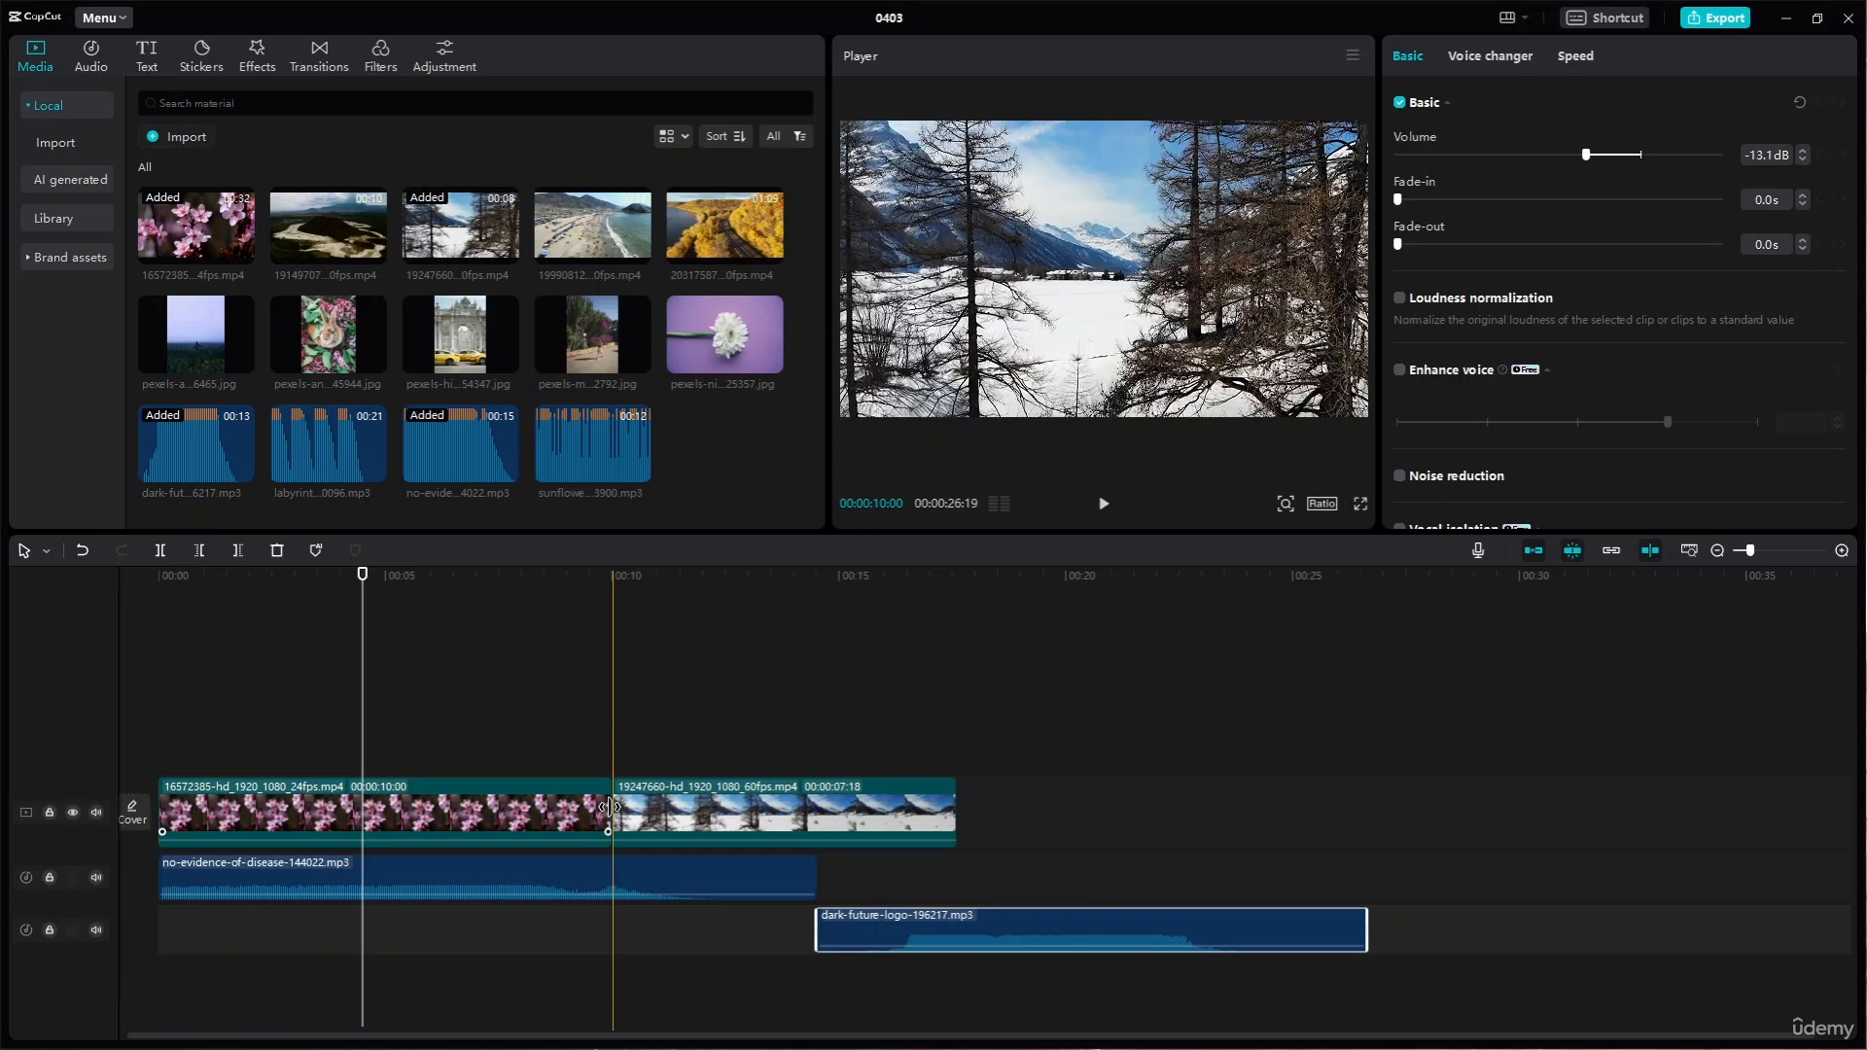
- Trim both ends of the no-evidence-of-disease audio to span the cherry blossom clip exactly, and move the dark-future-logo audio directly after it on the same track
{"action": "left_click", "coordinate": [503, 866]}
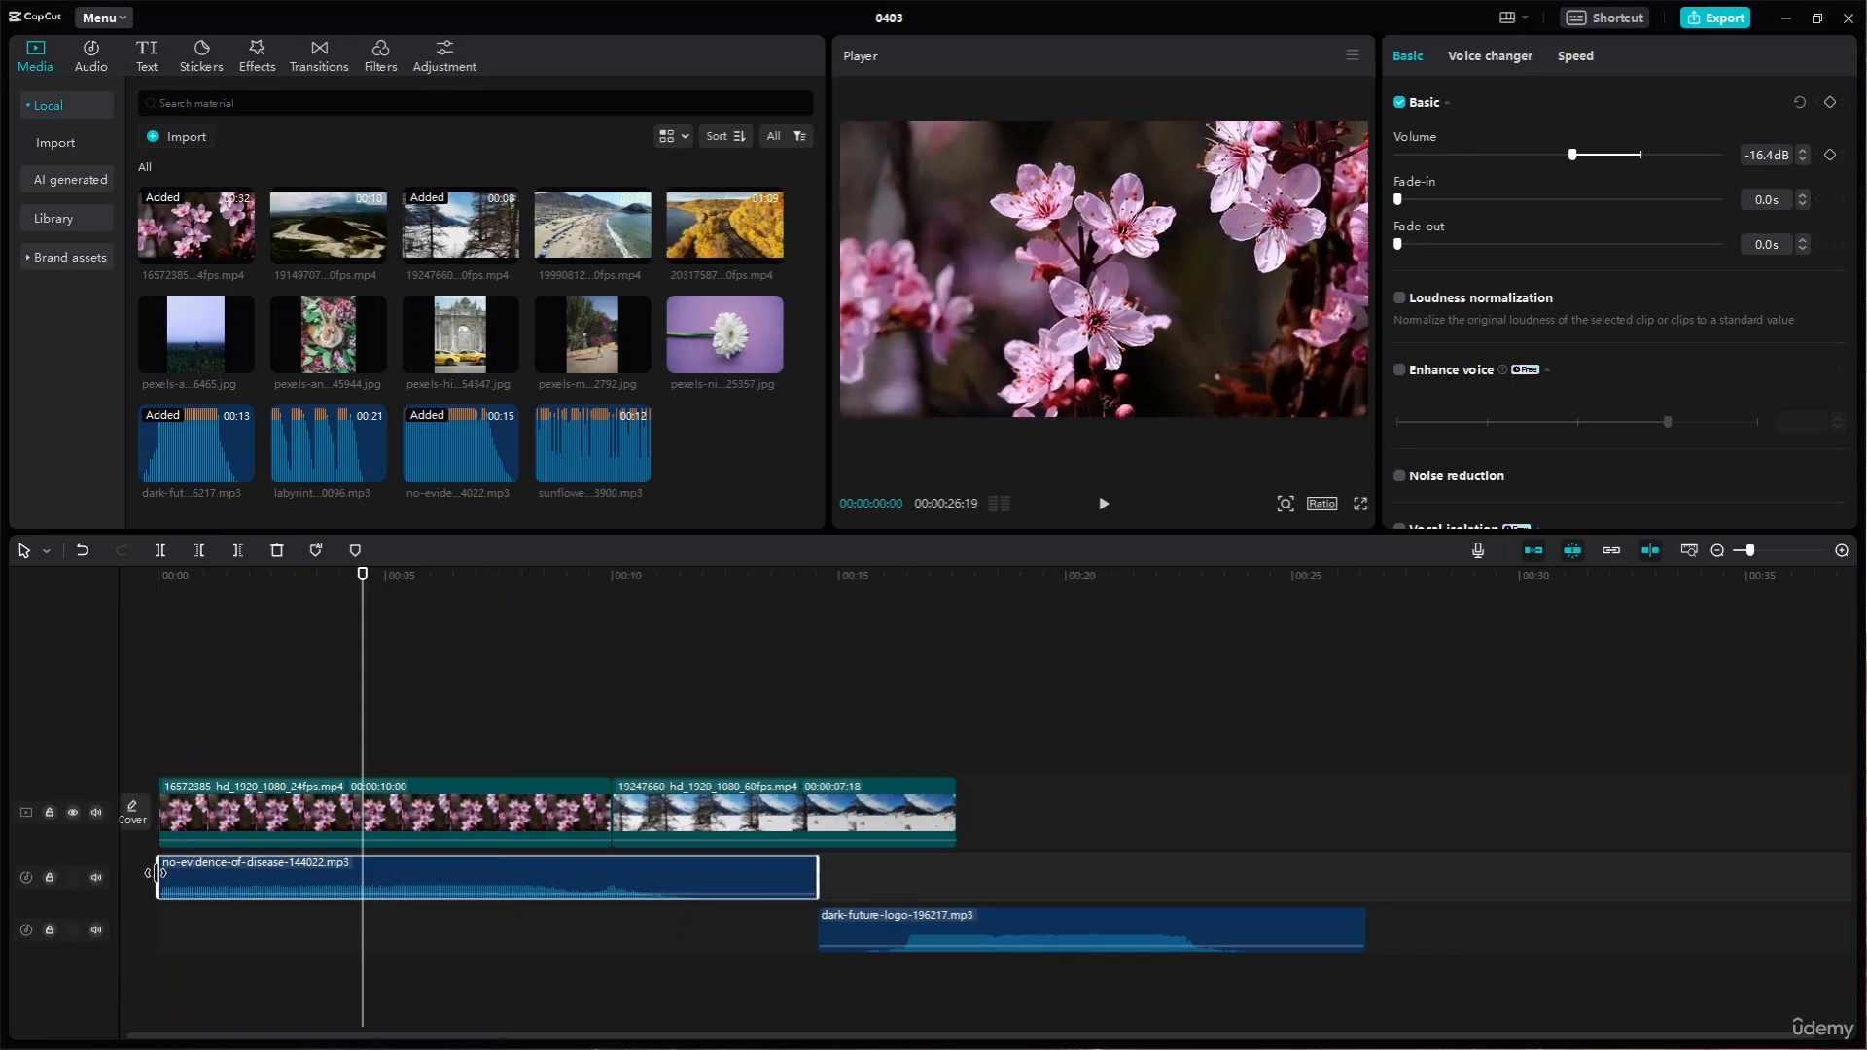
{"action": "left_click_drag", "start_coordinate": [158, 873], "coordinate": [196, 873]}
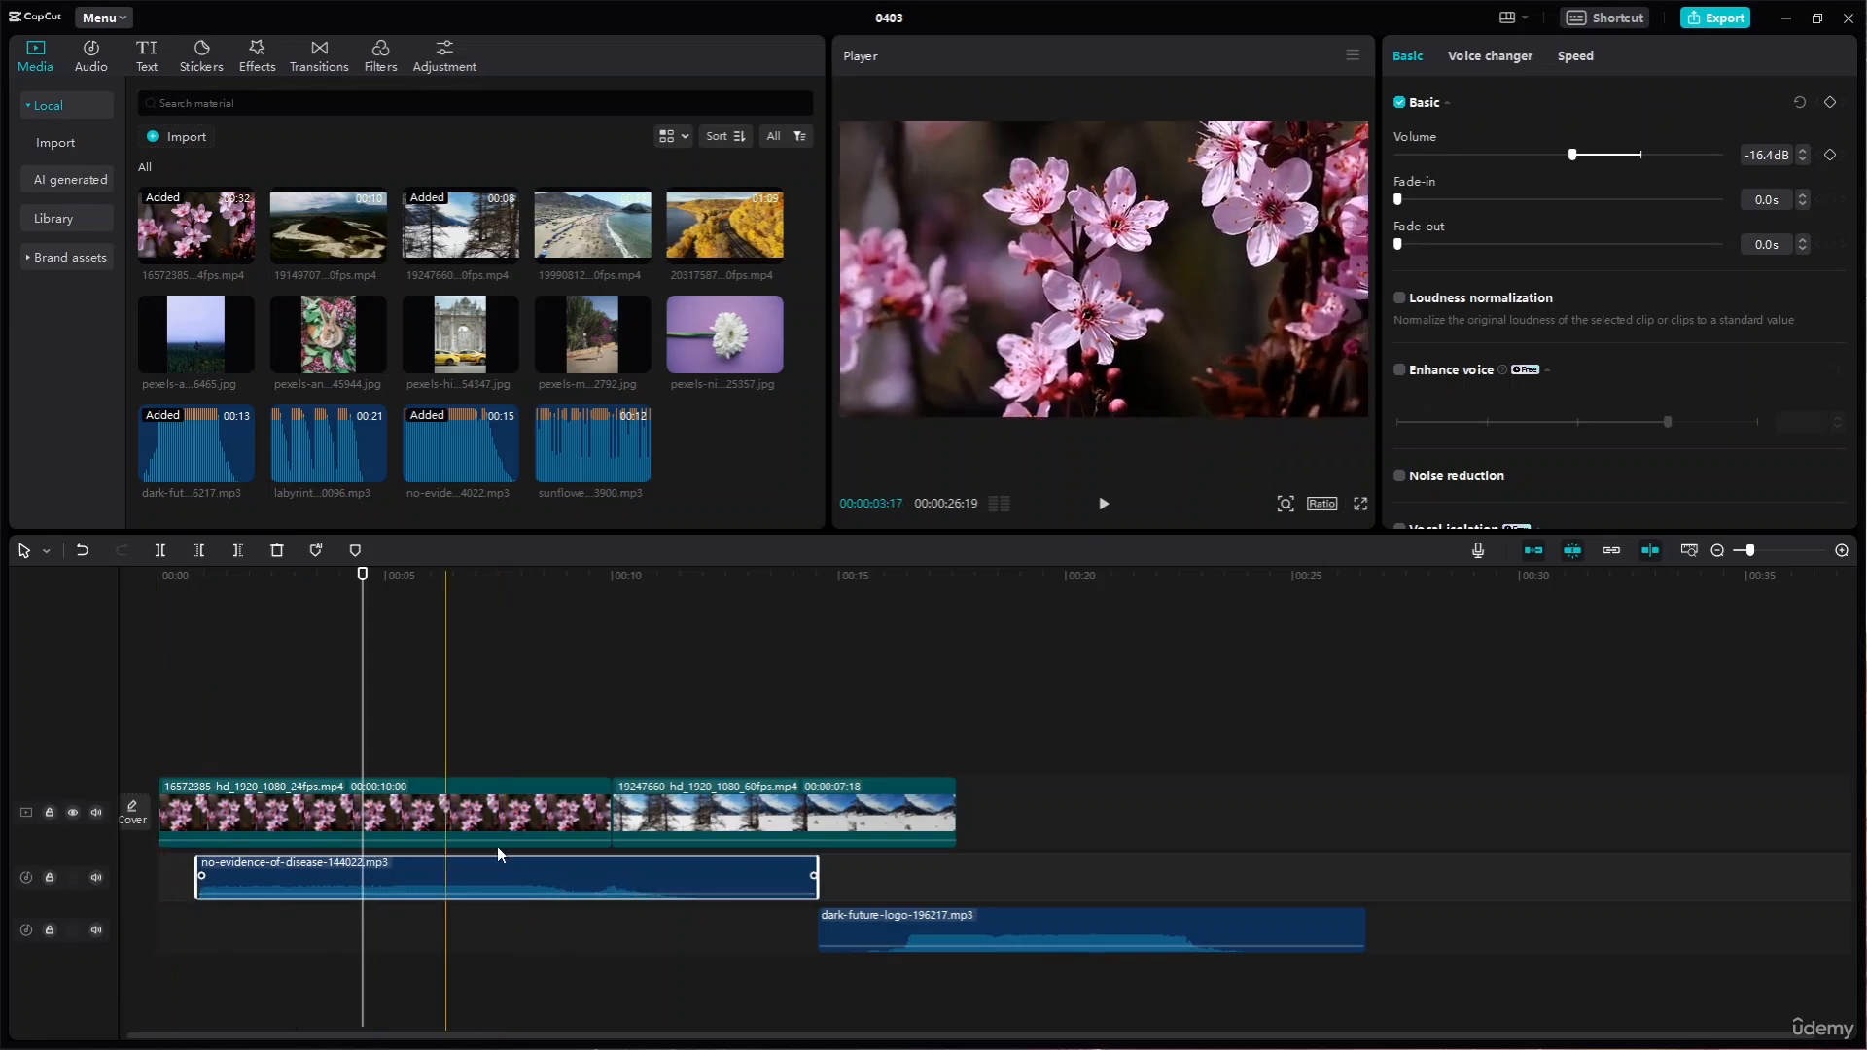
{"action": "left_click_drag", "start_coordinate": [817, 873], "coordinate": [713, 878]}
{"action": "left_click_drag", "start_coordinate": [527, 878], "coordinate": [488, 880]}
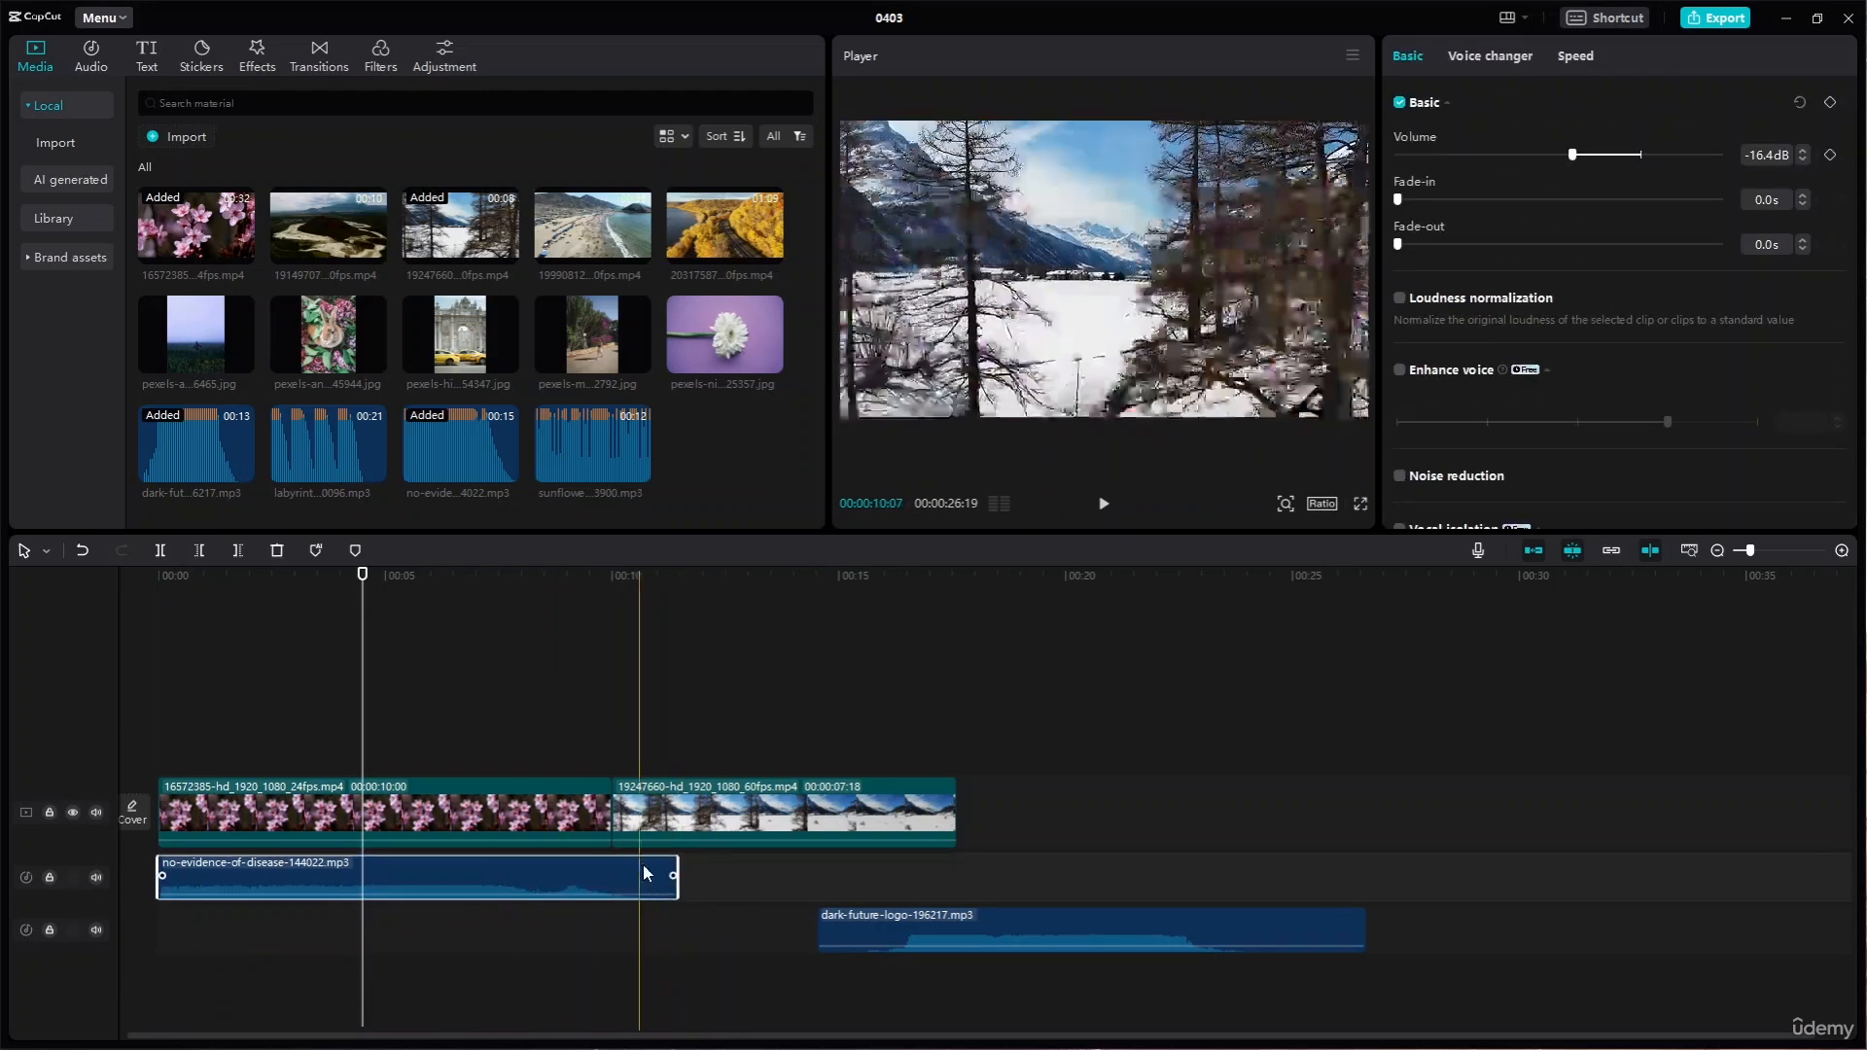
{"action": "left_click_drag", "start_coordinate": [672, 876], "coordinate": [613, 876]}
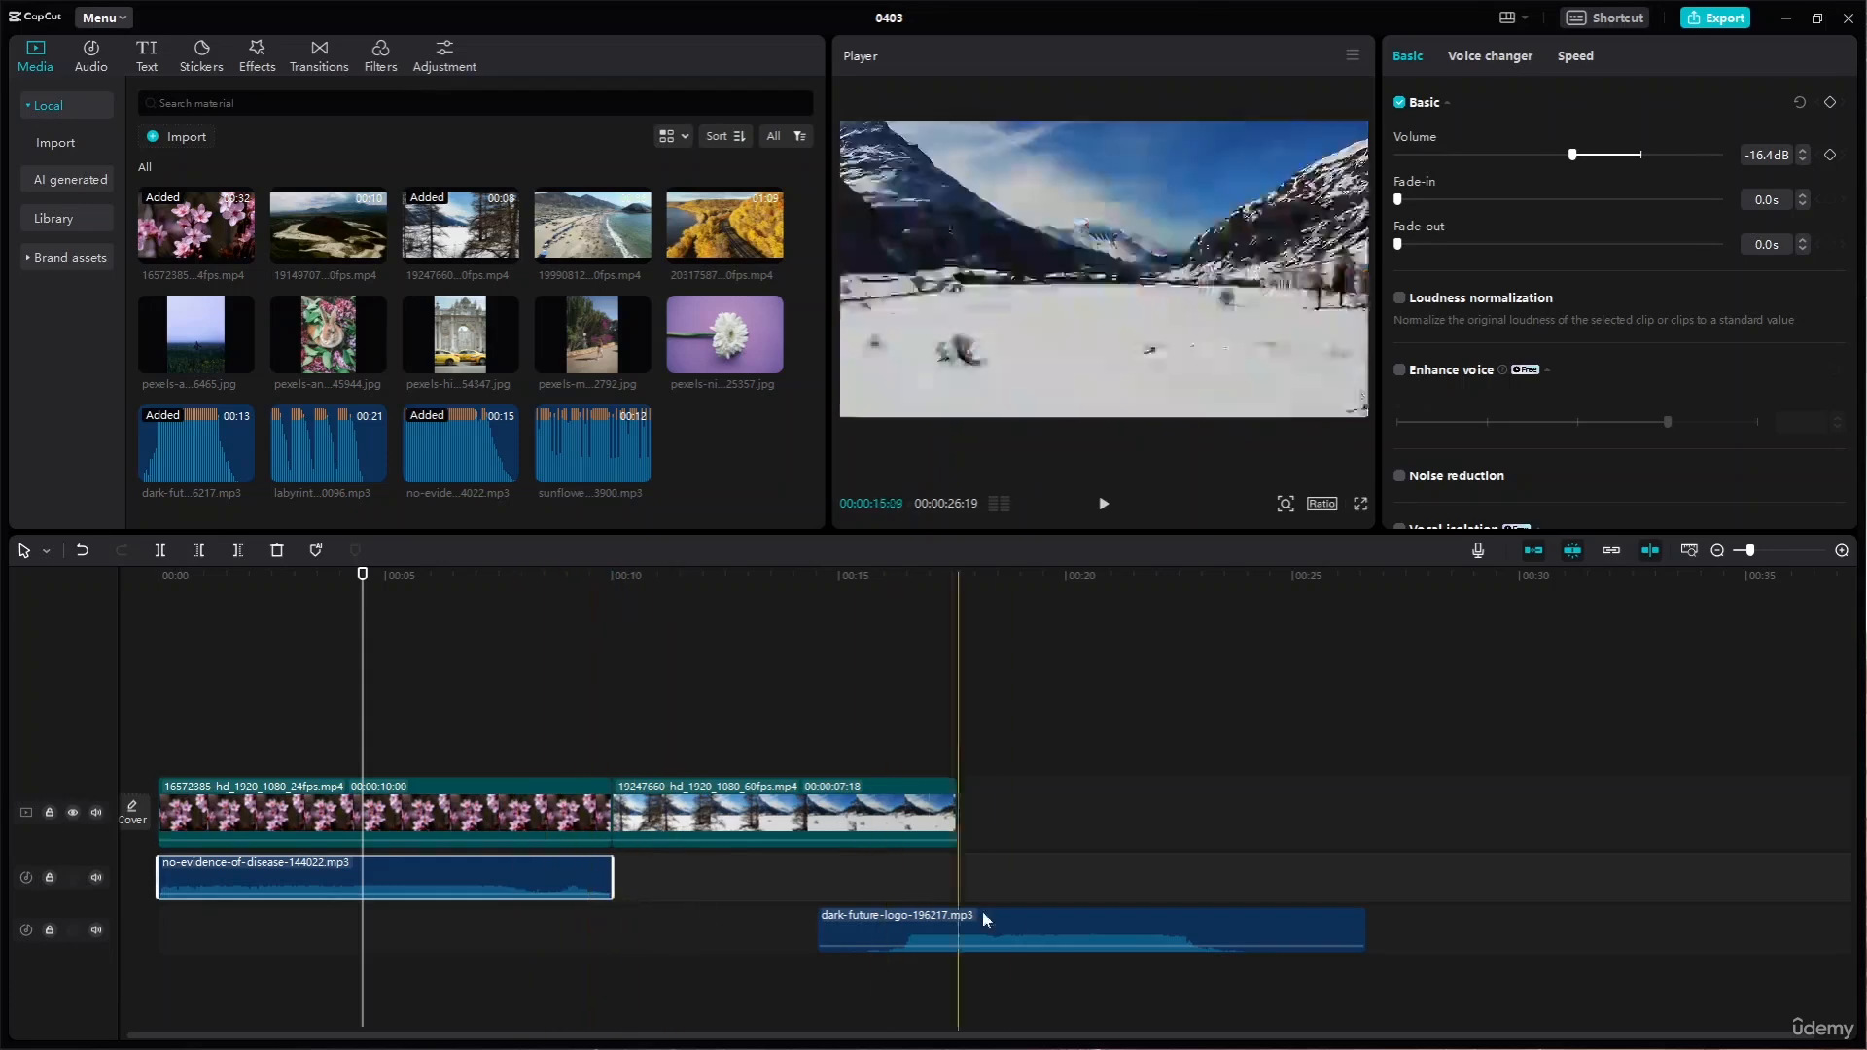
{"action": "left_click_drag", "start_coordinate": [1042, 925], "coordinate": [856, 872]}
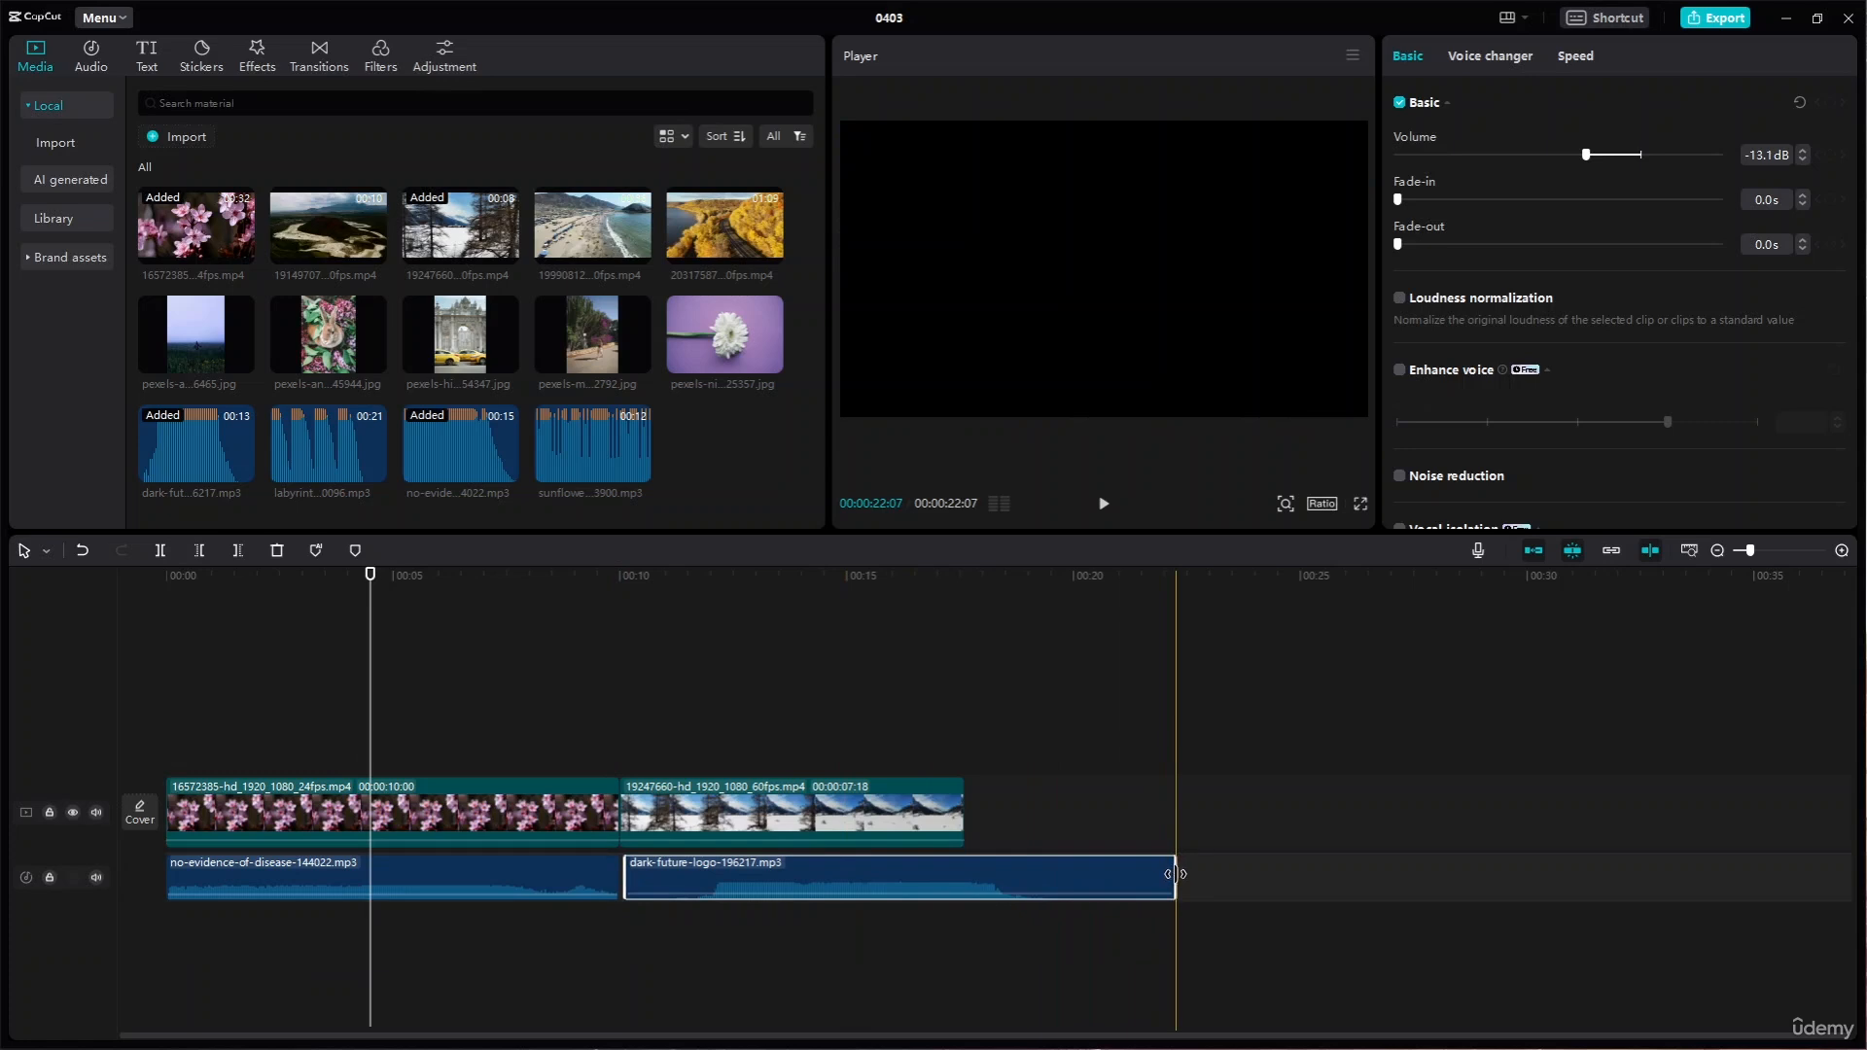
- Try a 3.3-second fade-out at the end of the dark-future-logo audio
{"action": "left_click", "coordinate": [1175, 874]}
{"action": "left_click", "coordinate": [1027, 877]}
{"action": "left_click", "coordinate": [1173, 875]}
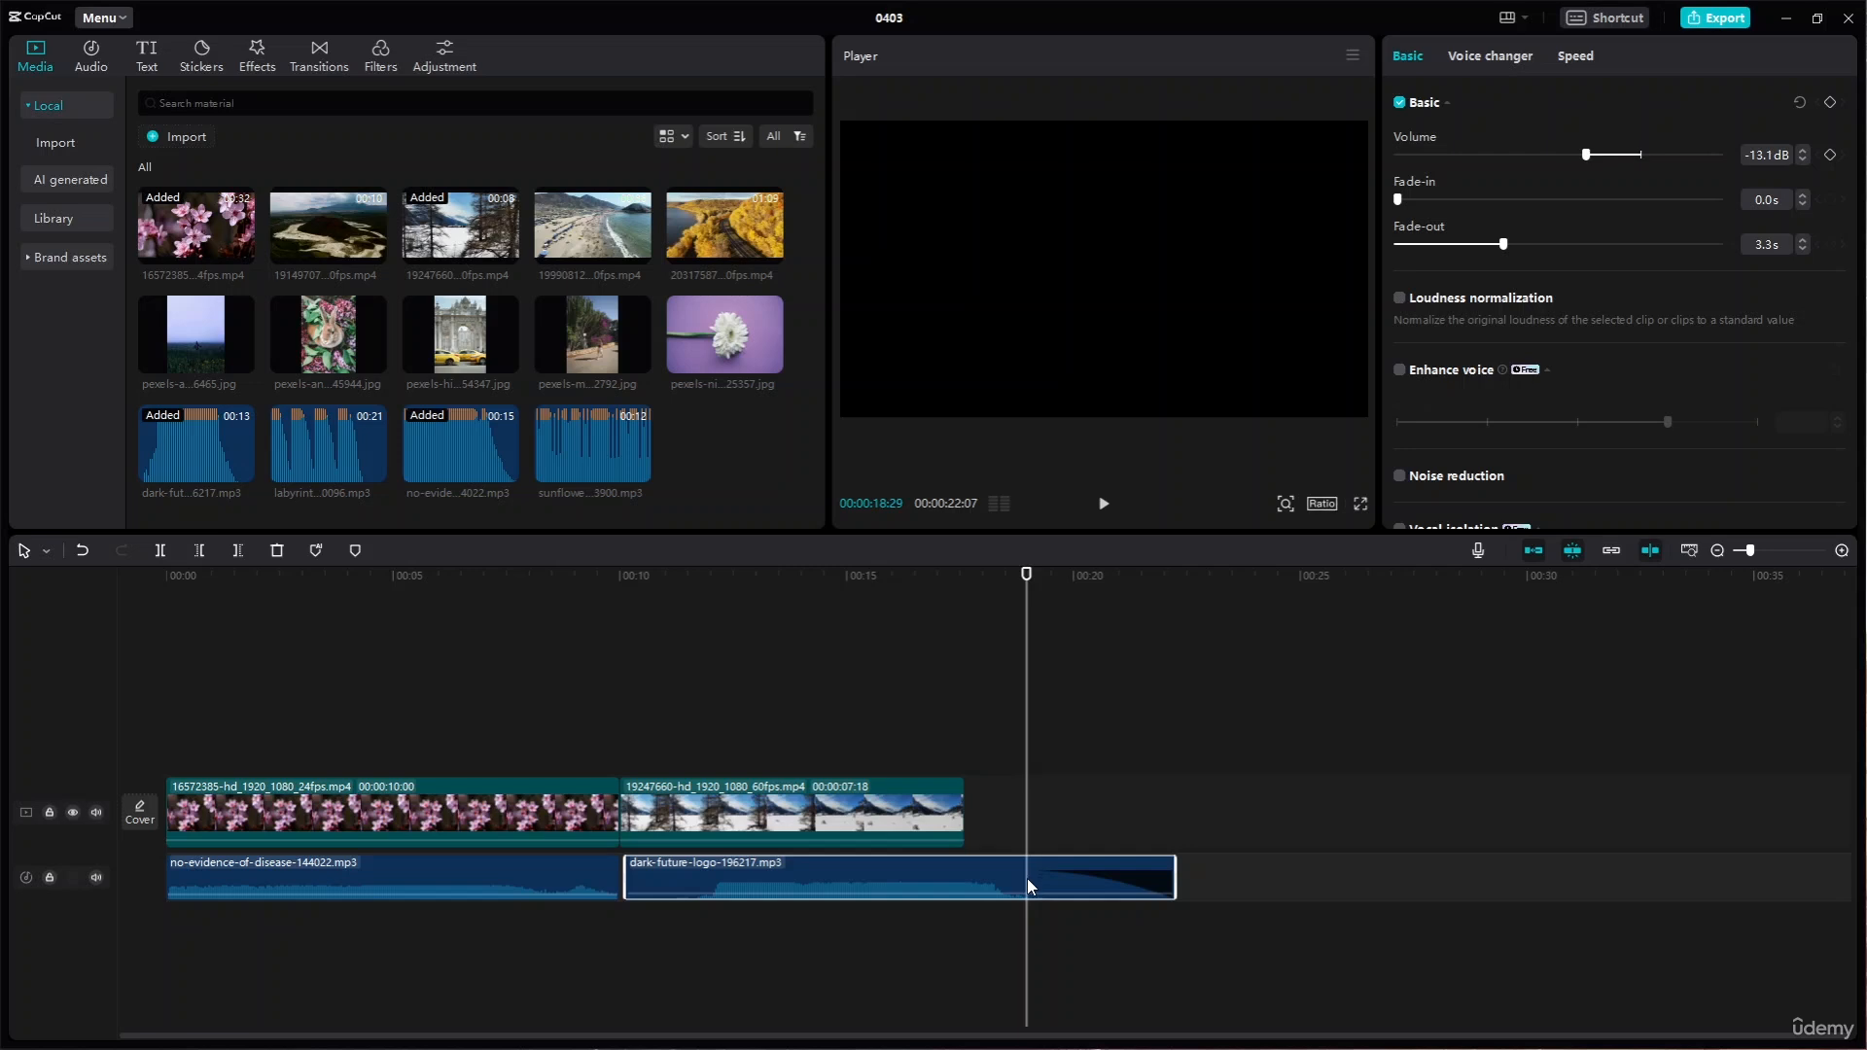
- Shorten the end of the dark-future-logo audio to finish together with the snowy landscape video at 00:00:17:18, without a fade-out
{"action": "left_click_drag", "start_coordinate": [1046, 873], "coordinate": [895, 880]}
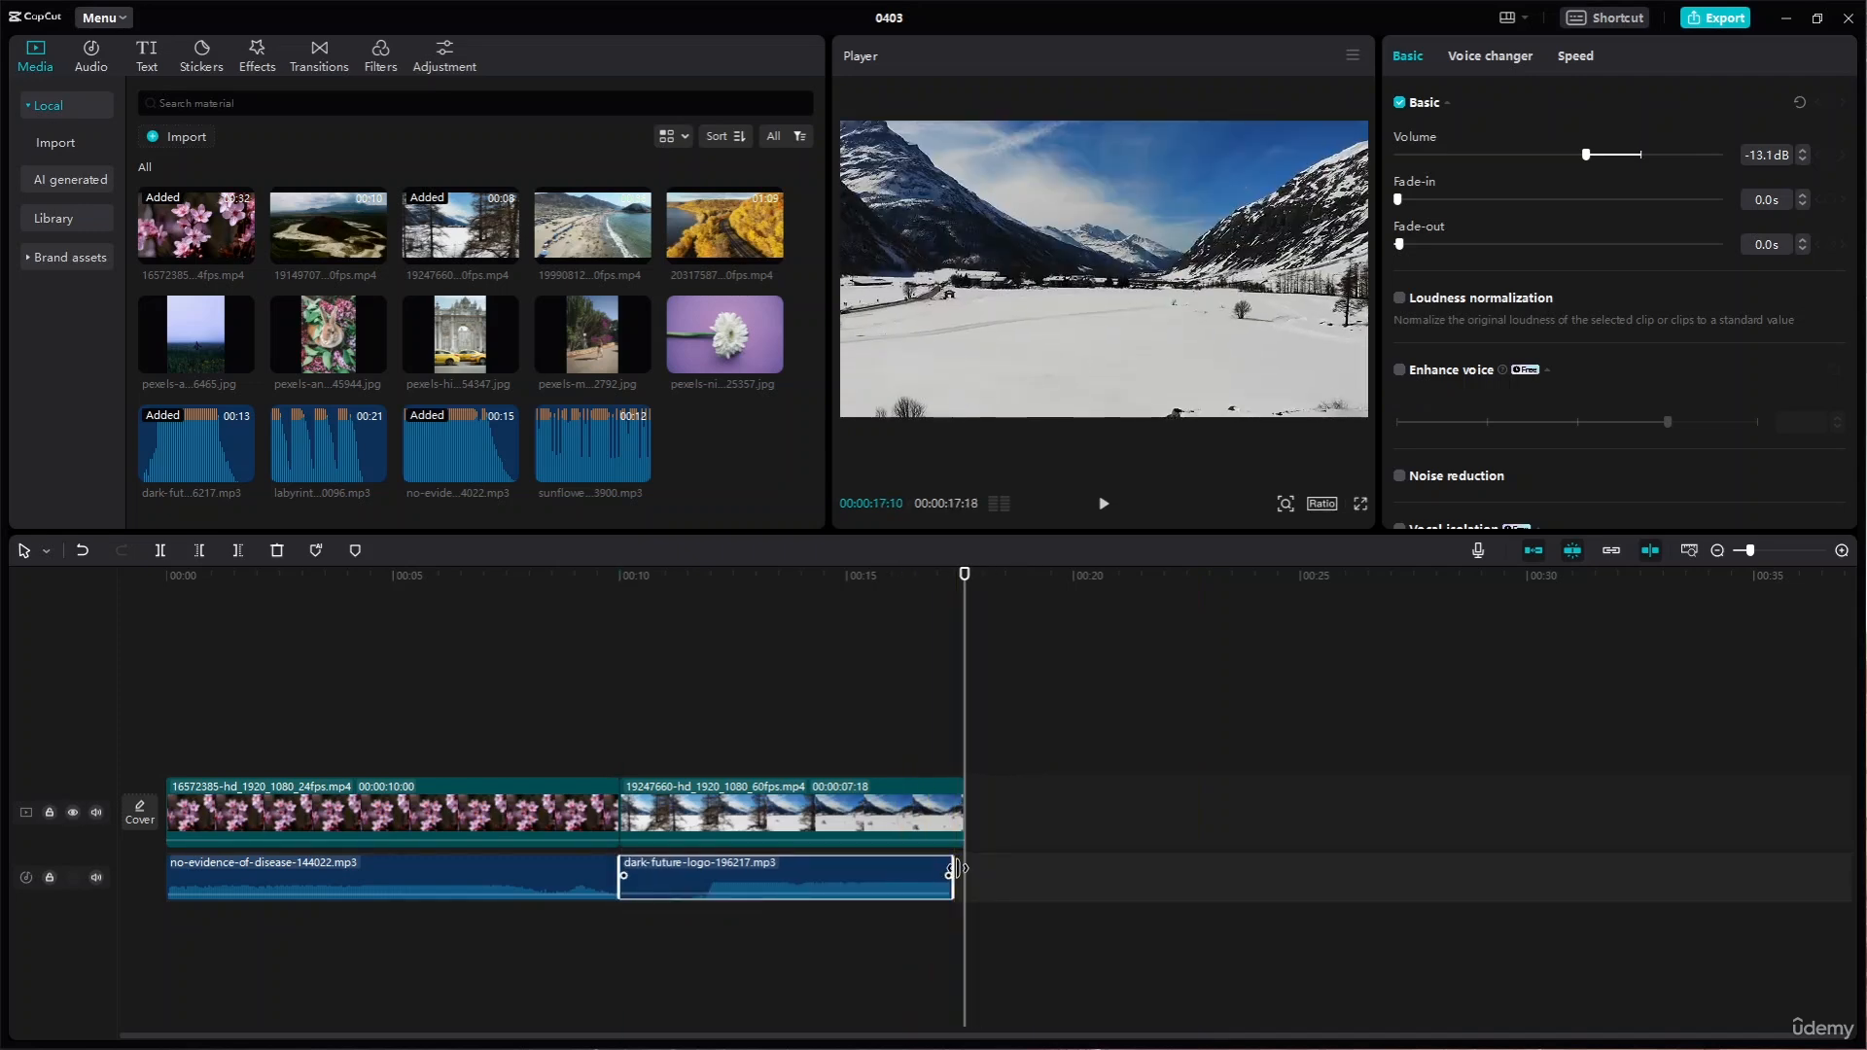
{"action": "left_click", "coordinate": [1141, 912]}
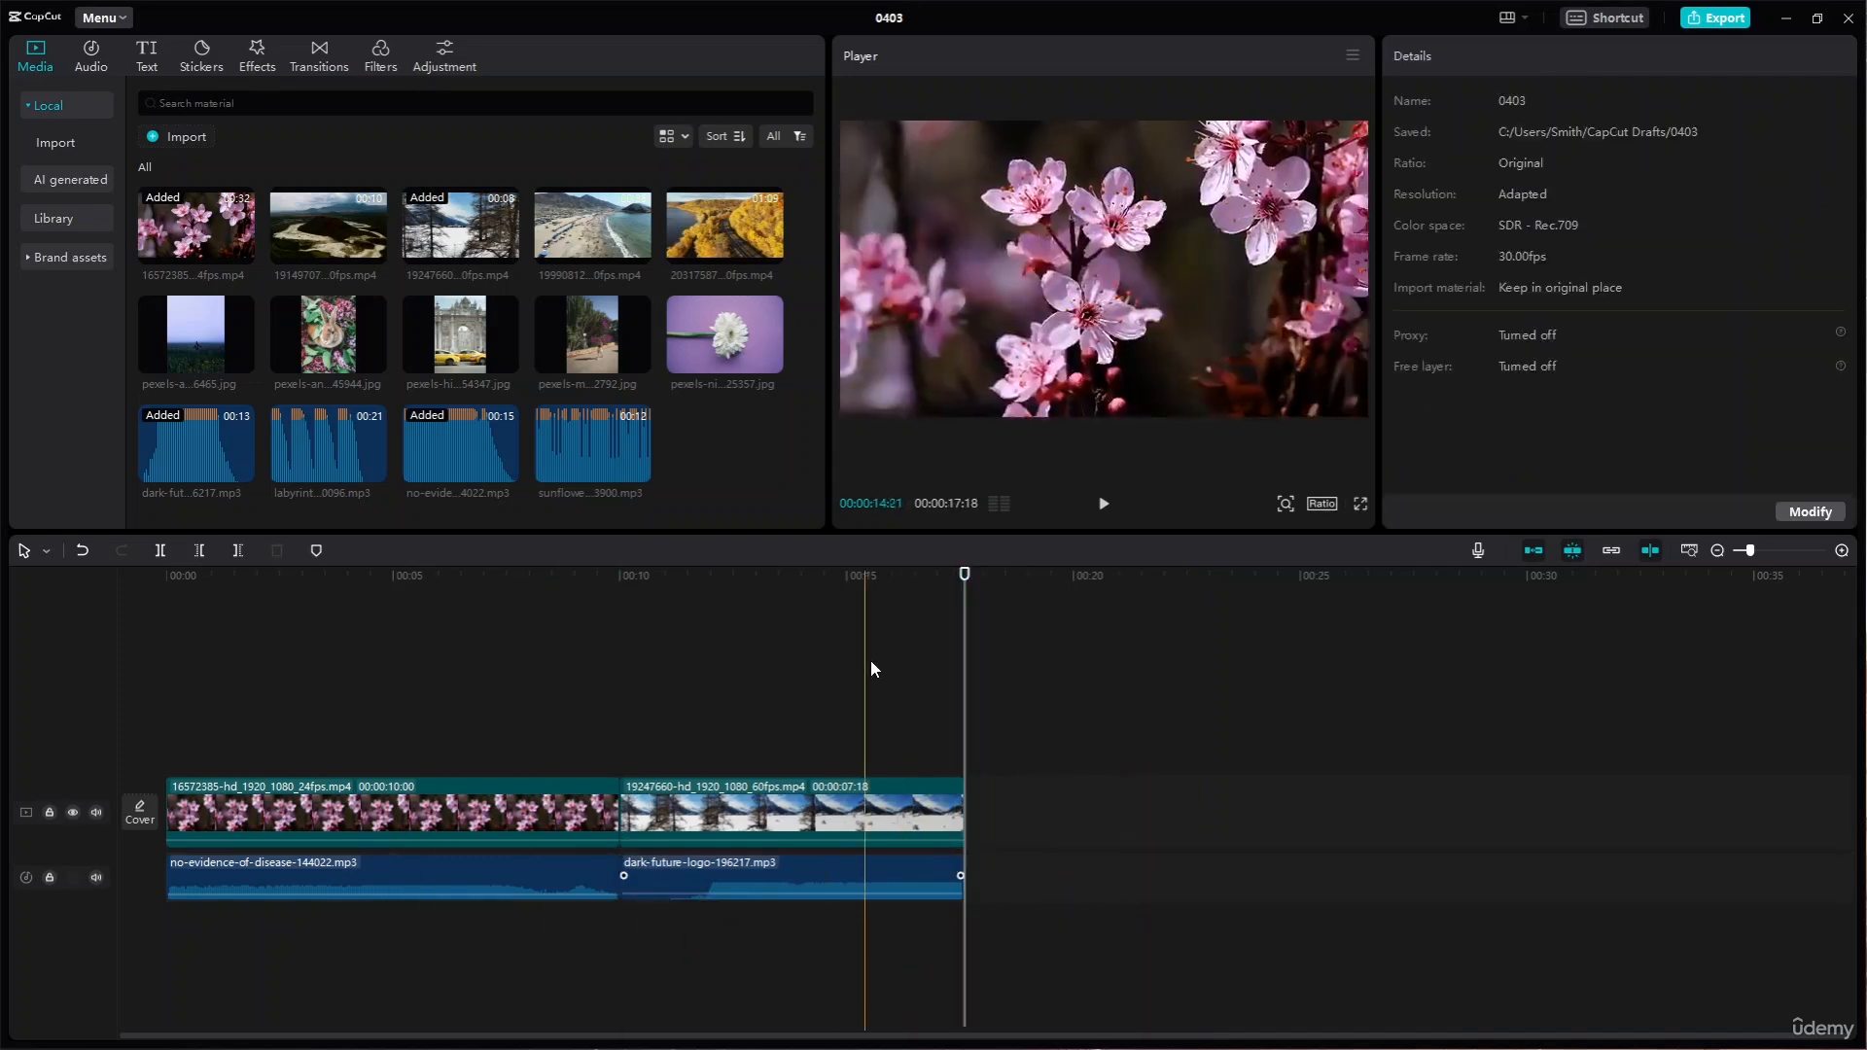
- Split the snowy landscape video at 00:00:12:28
{"action": "left_click_drag", "start_coordinate": [964, 576], "coordinate": [597, 719]}
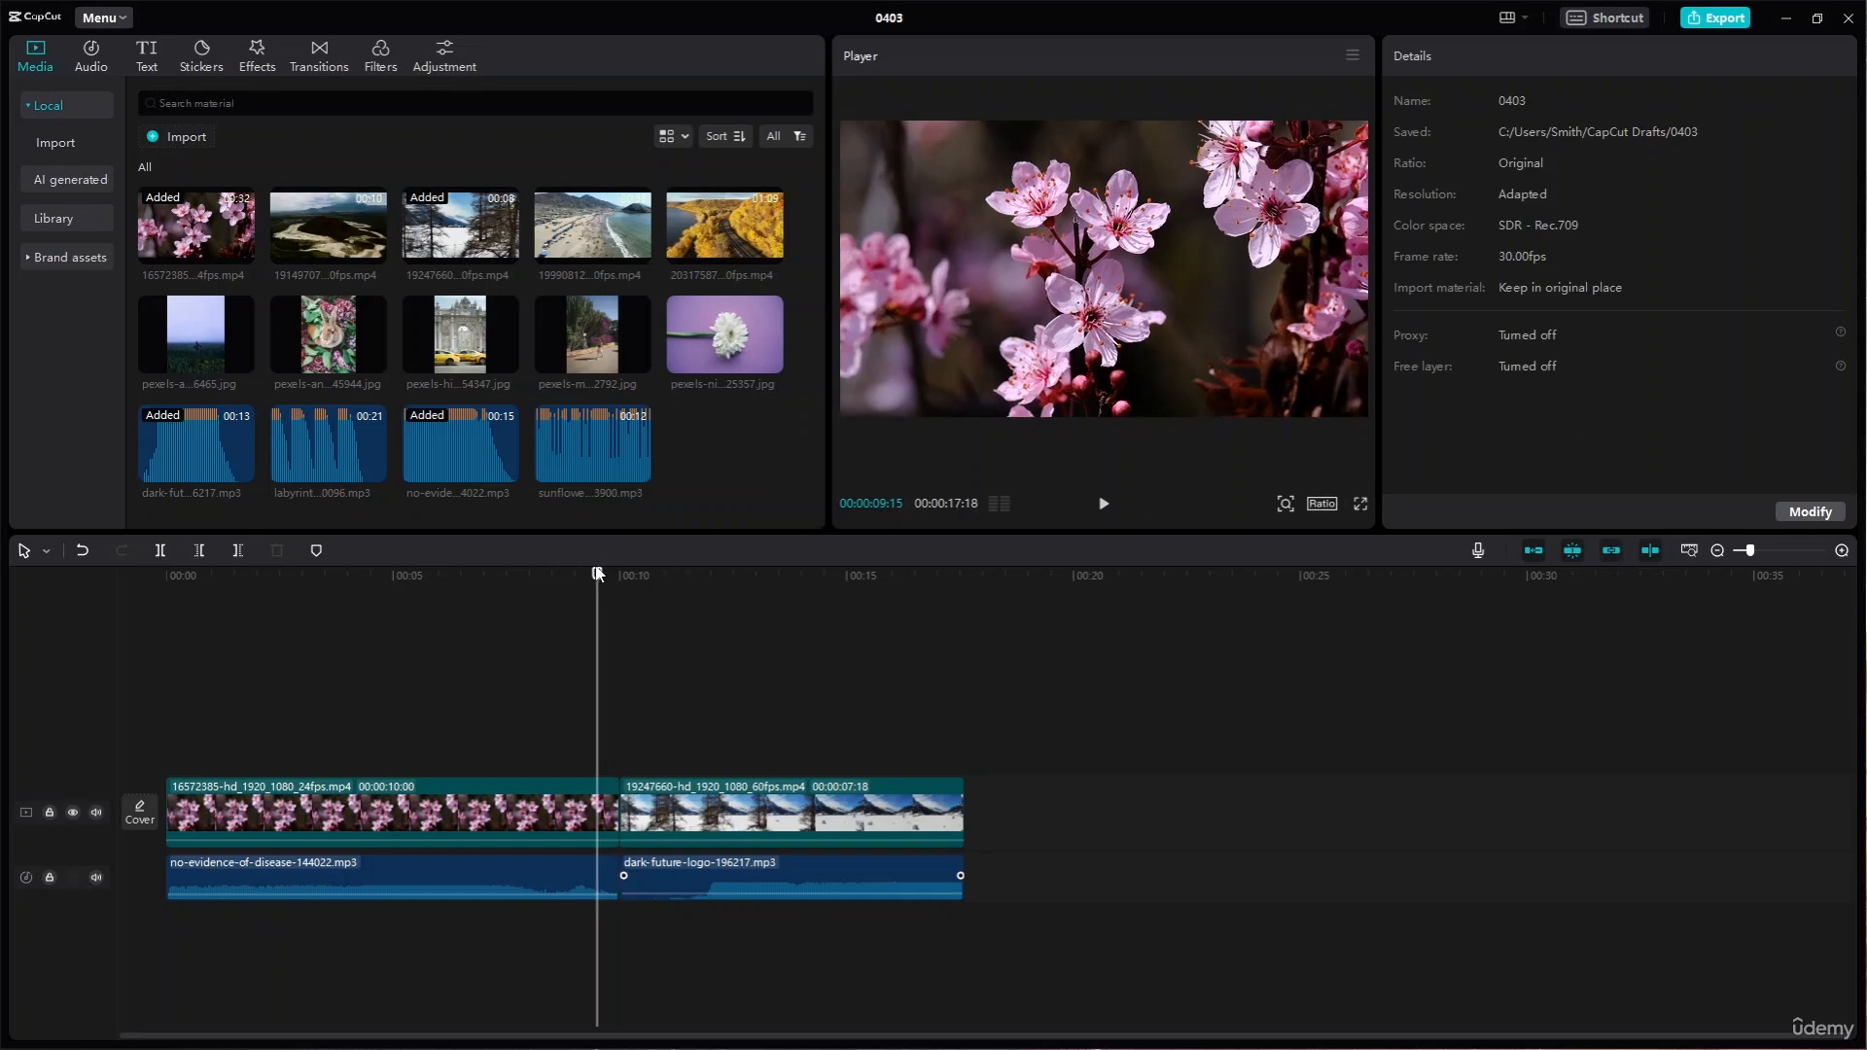
{"action": "left_click_drag", "start_coordinate": [598, 580], "coordinate": [752, 587]}
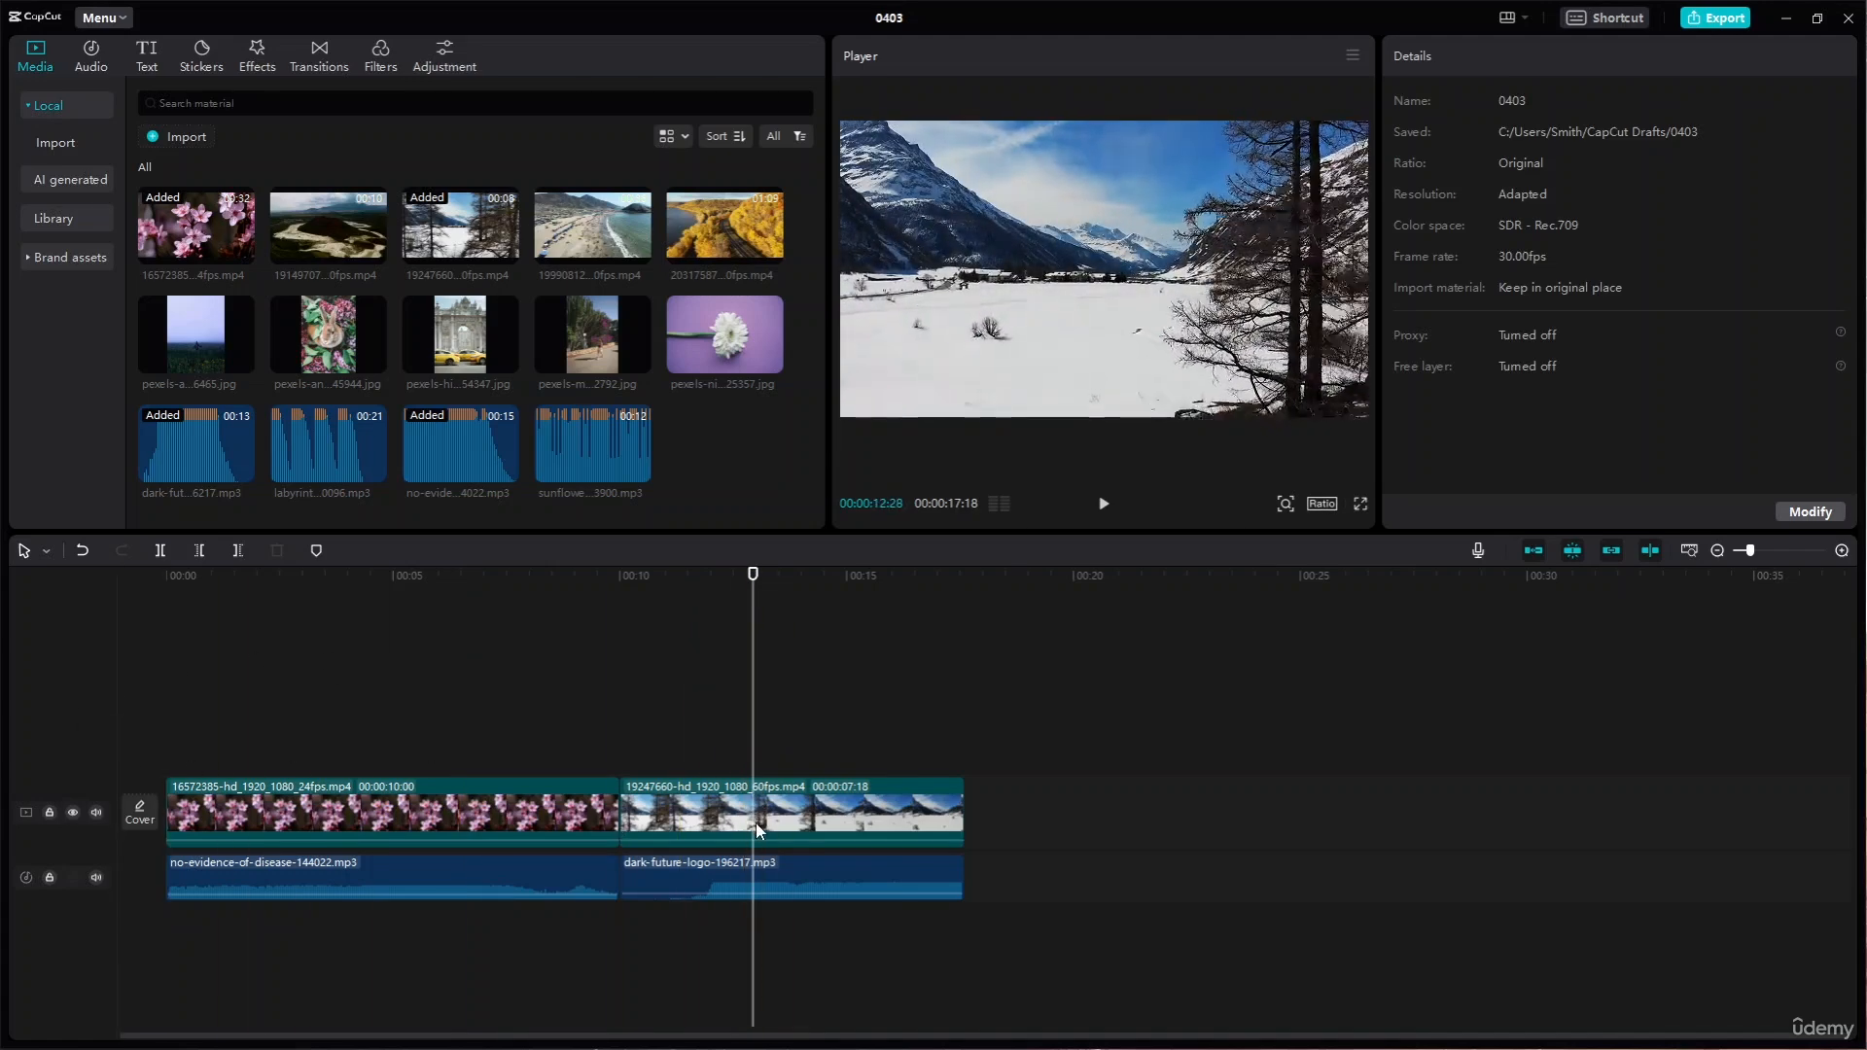
{"action": "left_click", "coordinate": [161, 551]}
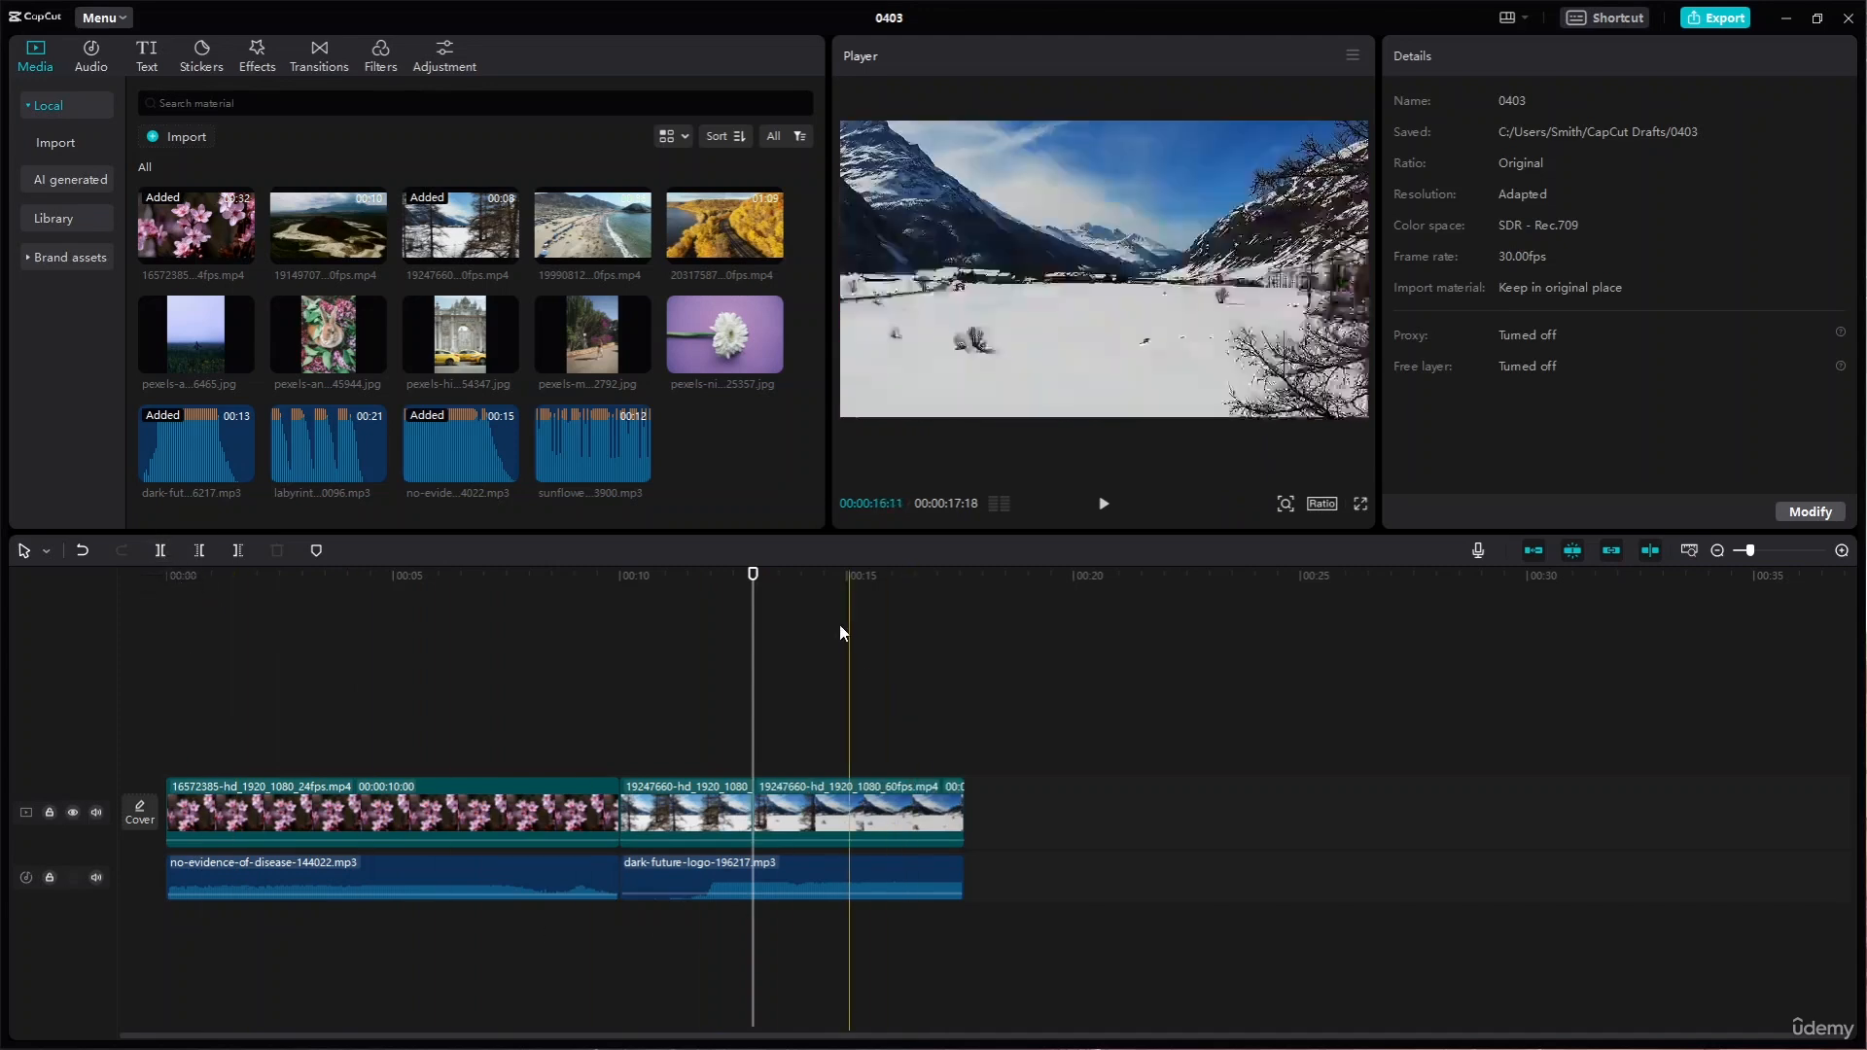
- Split the second part of the snowy landscape video at 00:00:15:07
{"action": "left_click_drag", "start_coordinate": [755, 577], "coordinate": [781, 576]}
{"action": "left_click", "coordinate": [715, 810]}
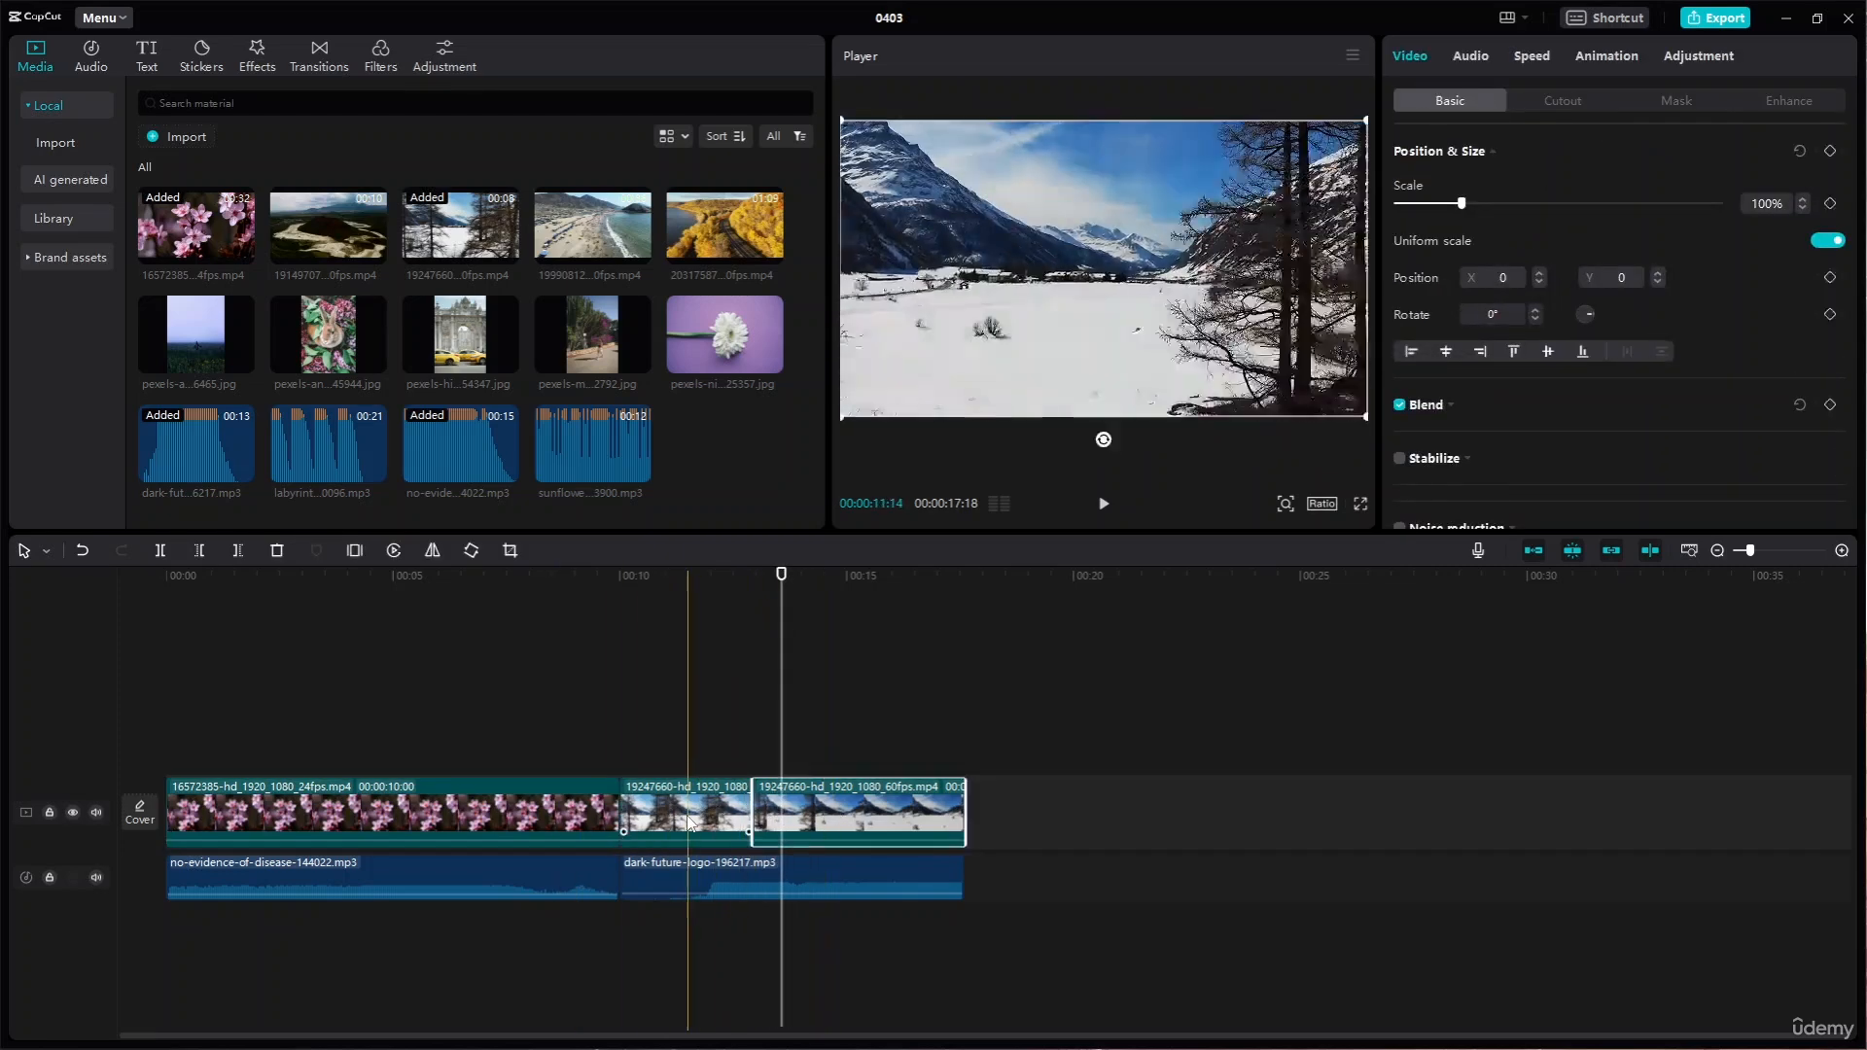
{"action": "left_click", "coordinate": [545, 810]}
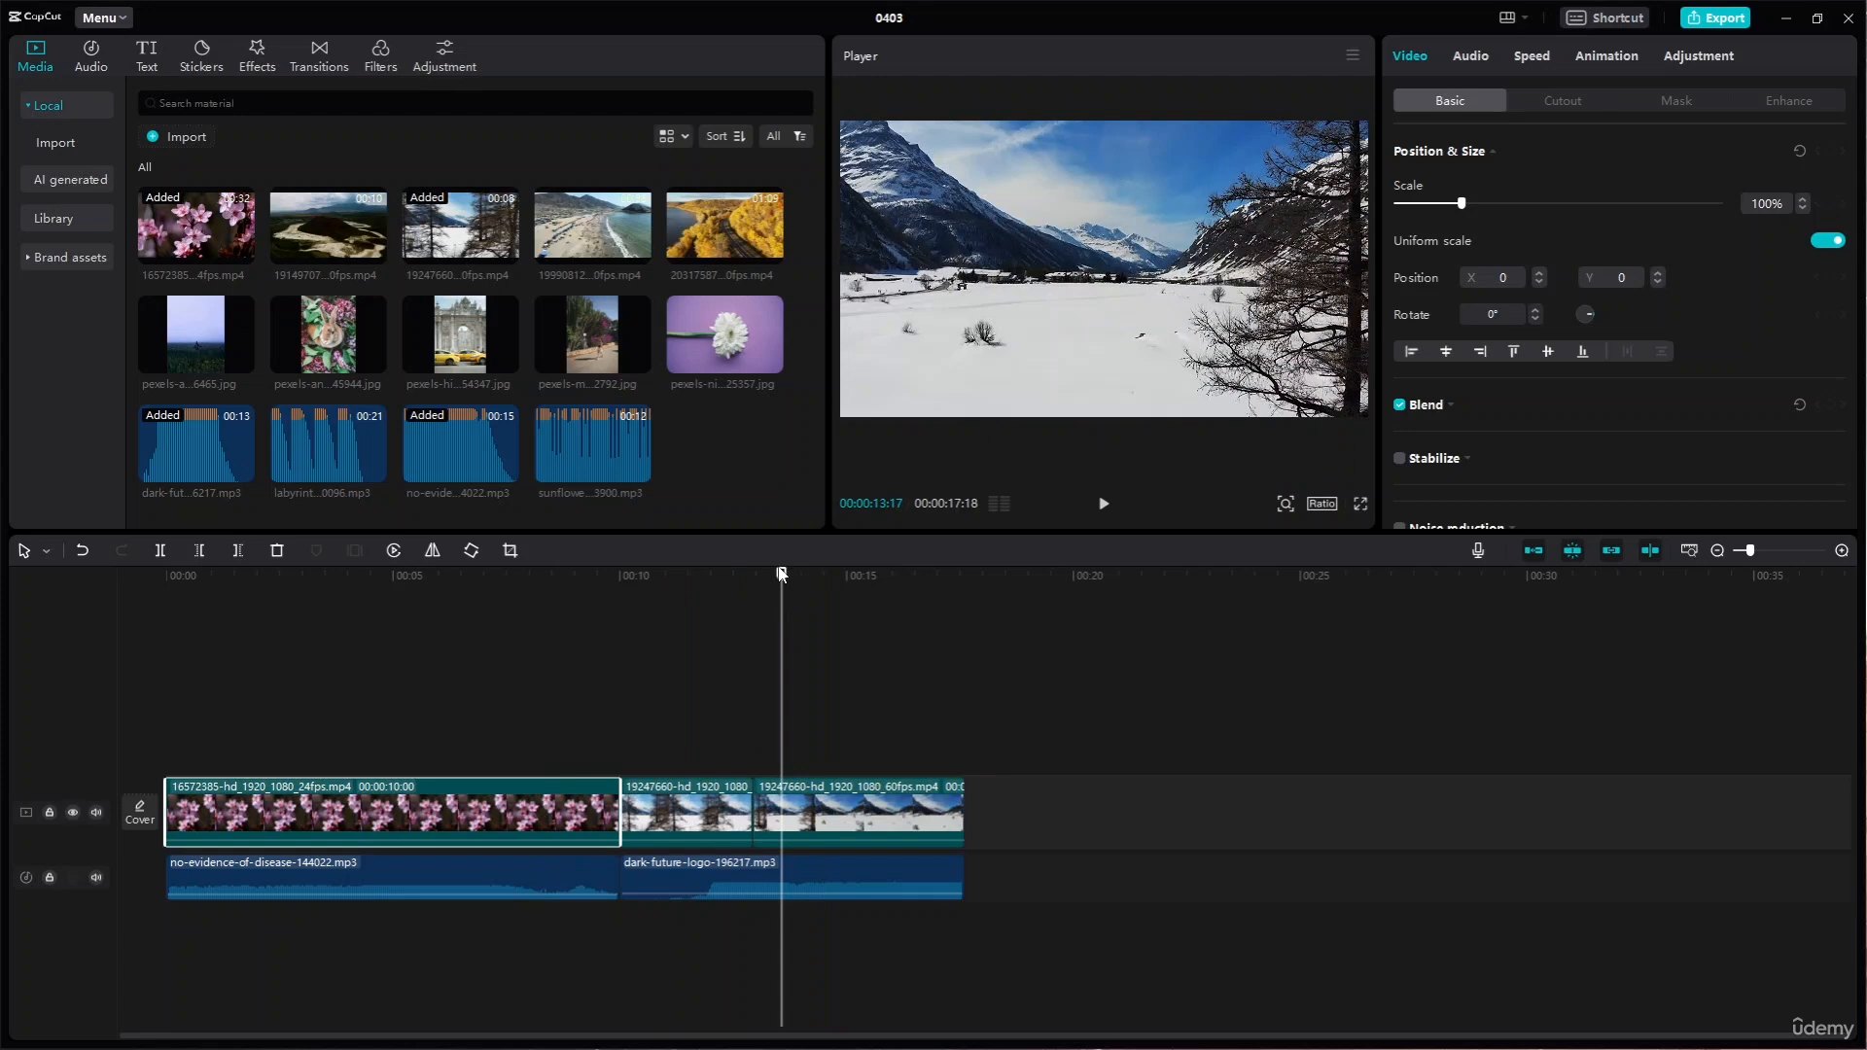
{"action": "left_click_drag", "start_coordinate": [781, 574], "coordinate": [858, 592]}
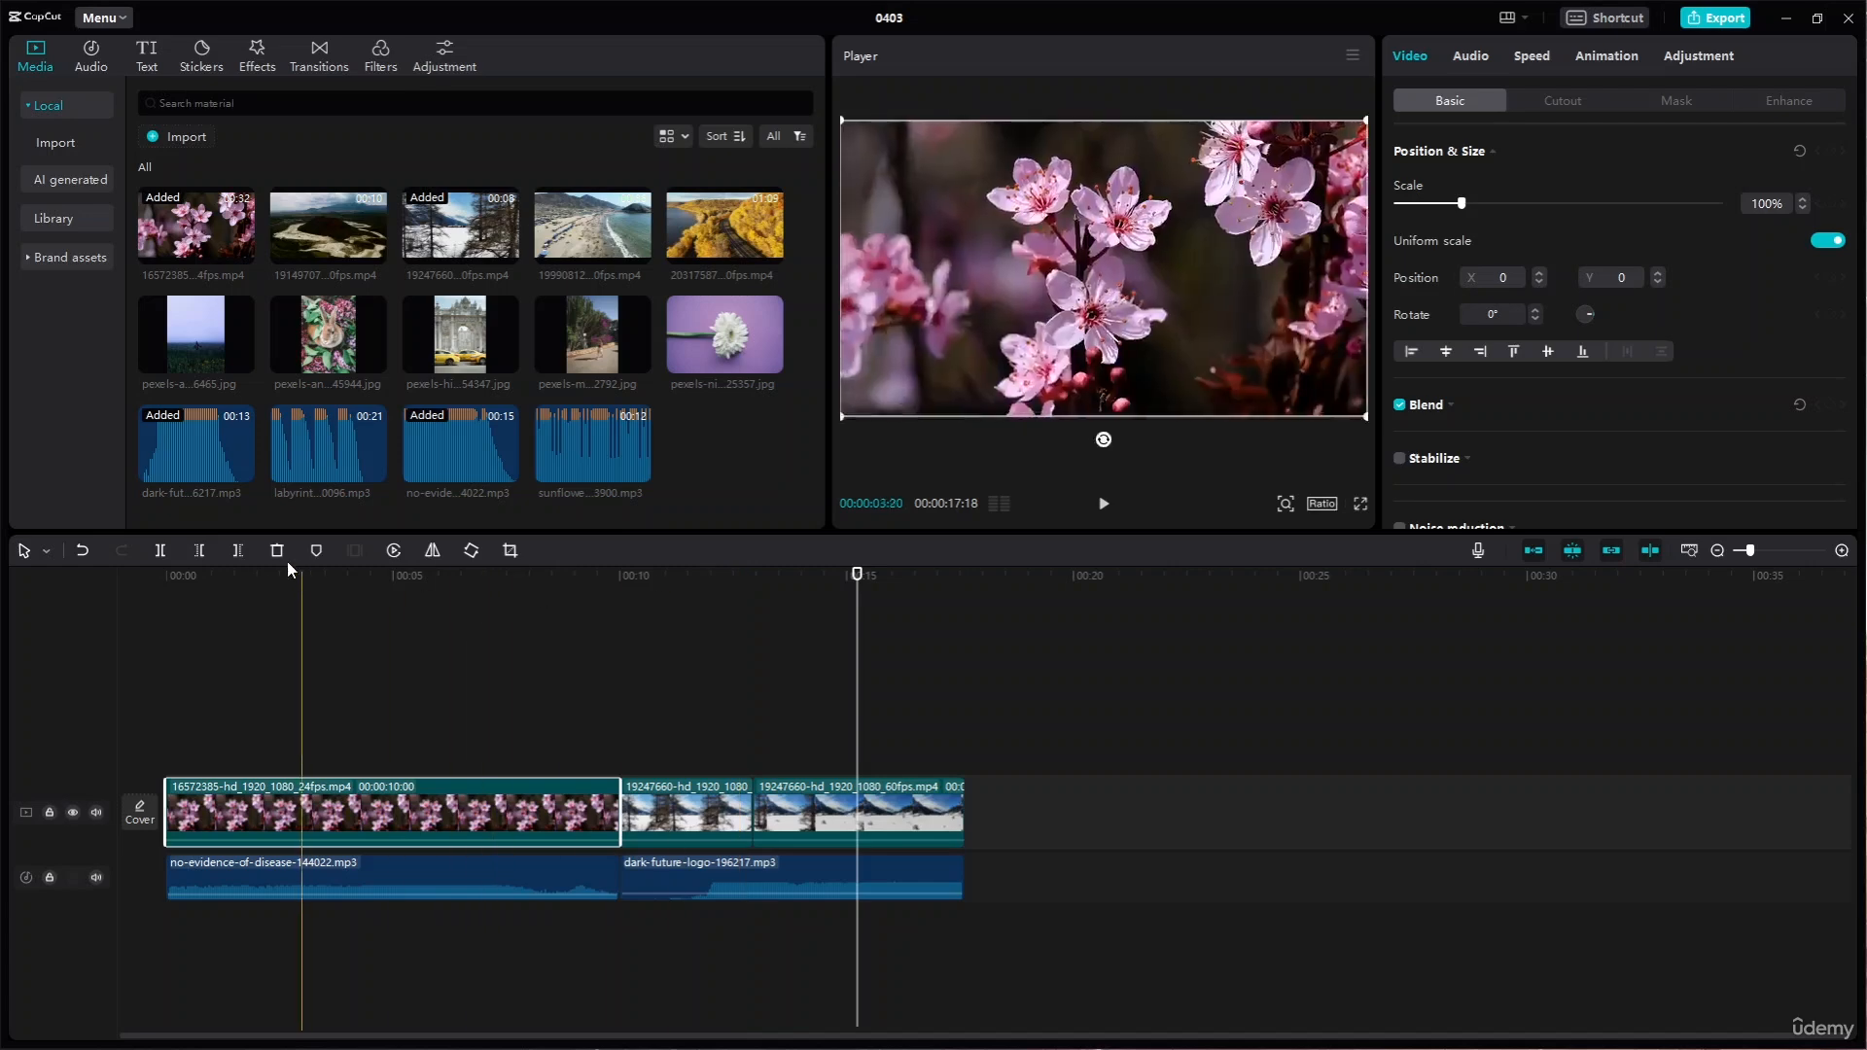
{"action": "left_click", "coordinate": [160, 550]}
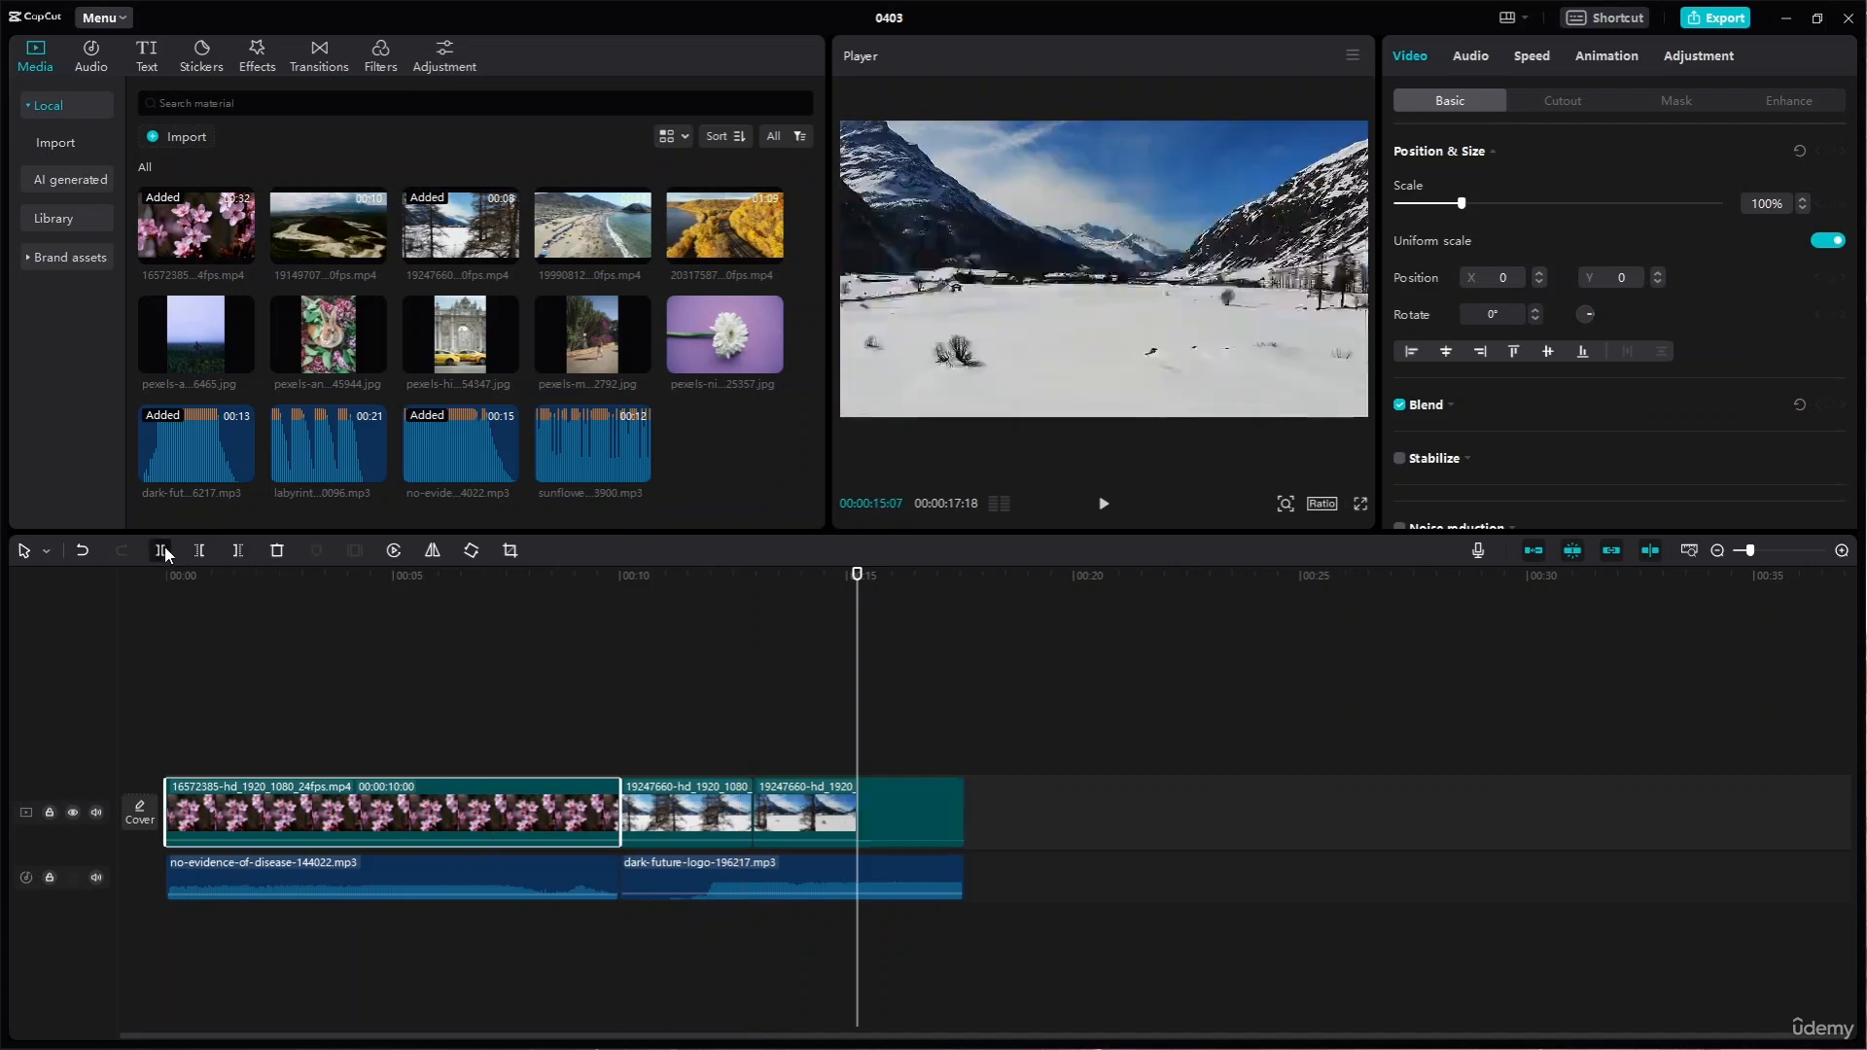
- Try deleting the middle segment of the snowy landscape video and play the timeline across the cut
{"action": "left_click", "coordinate": [817, 807]}
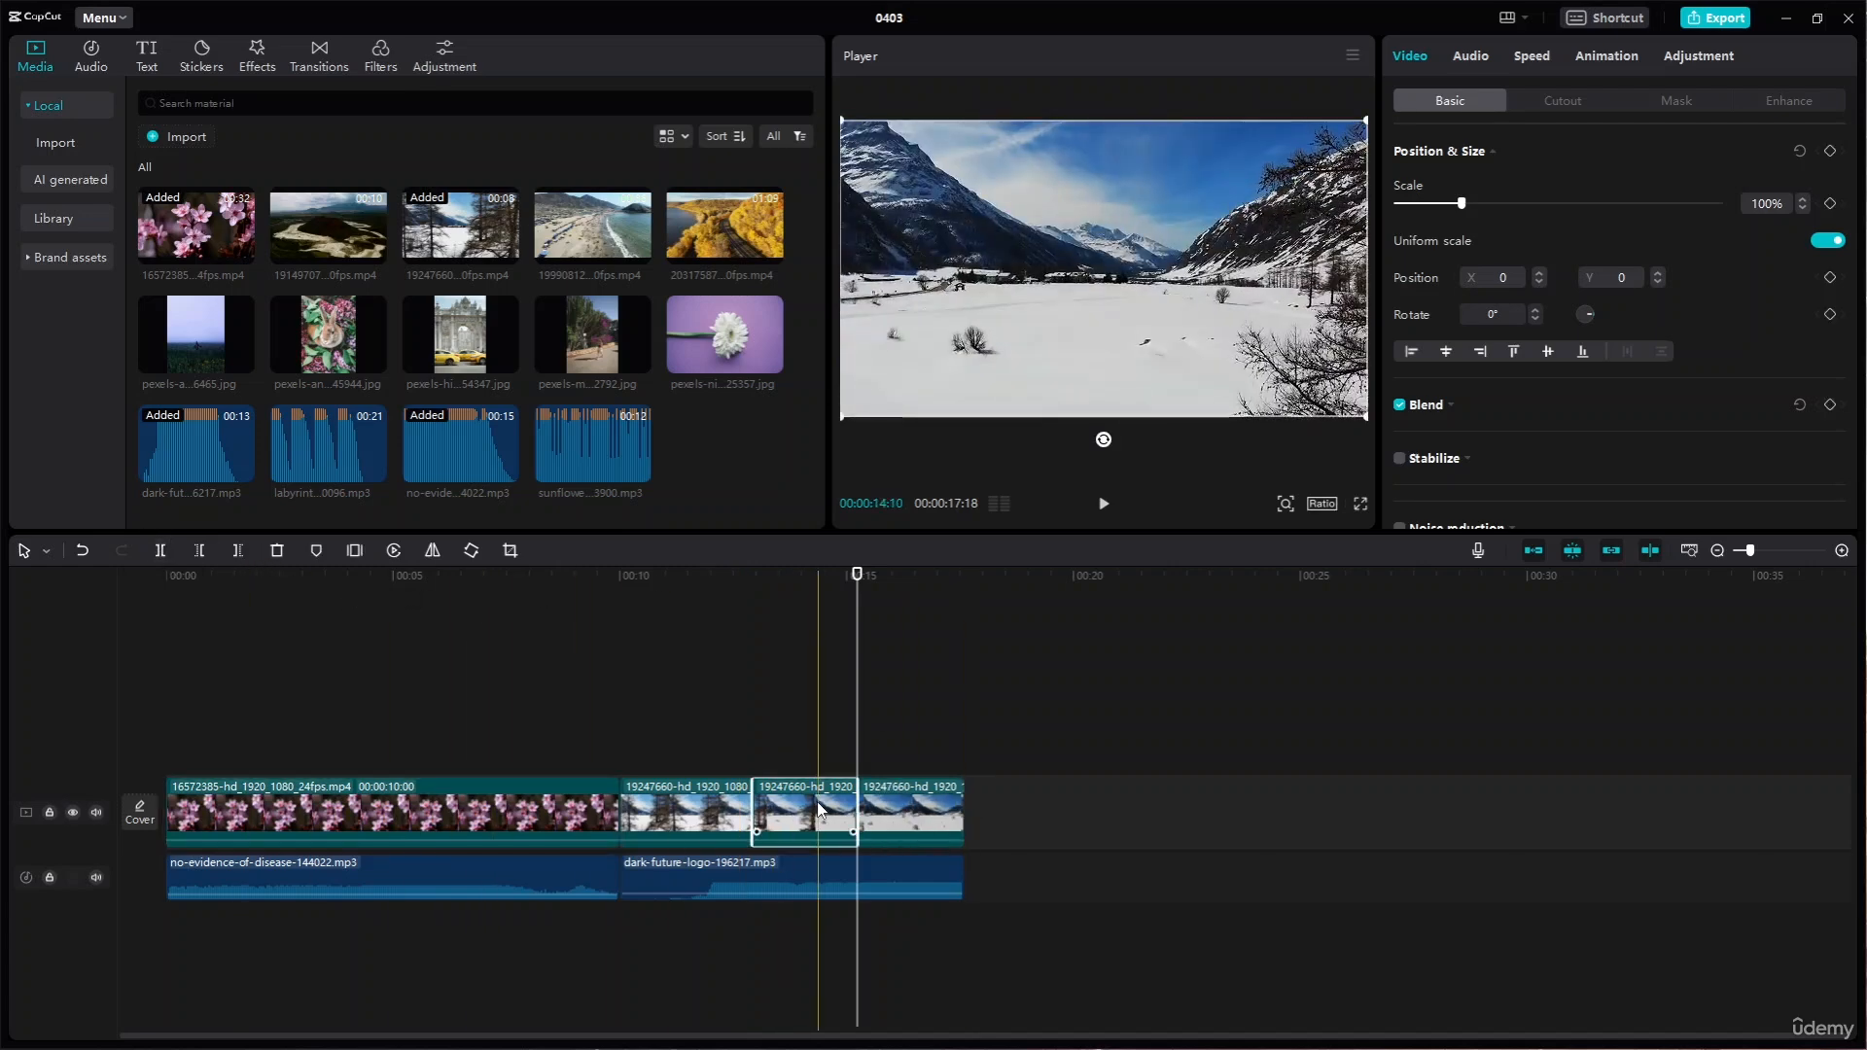
{"action": "key", "text": "Delete"}
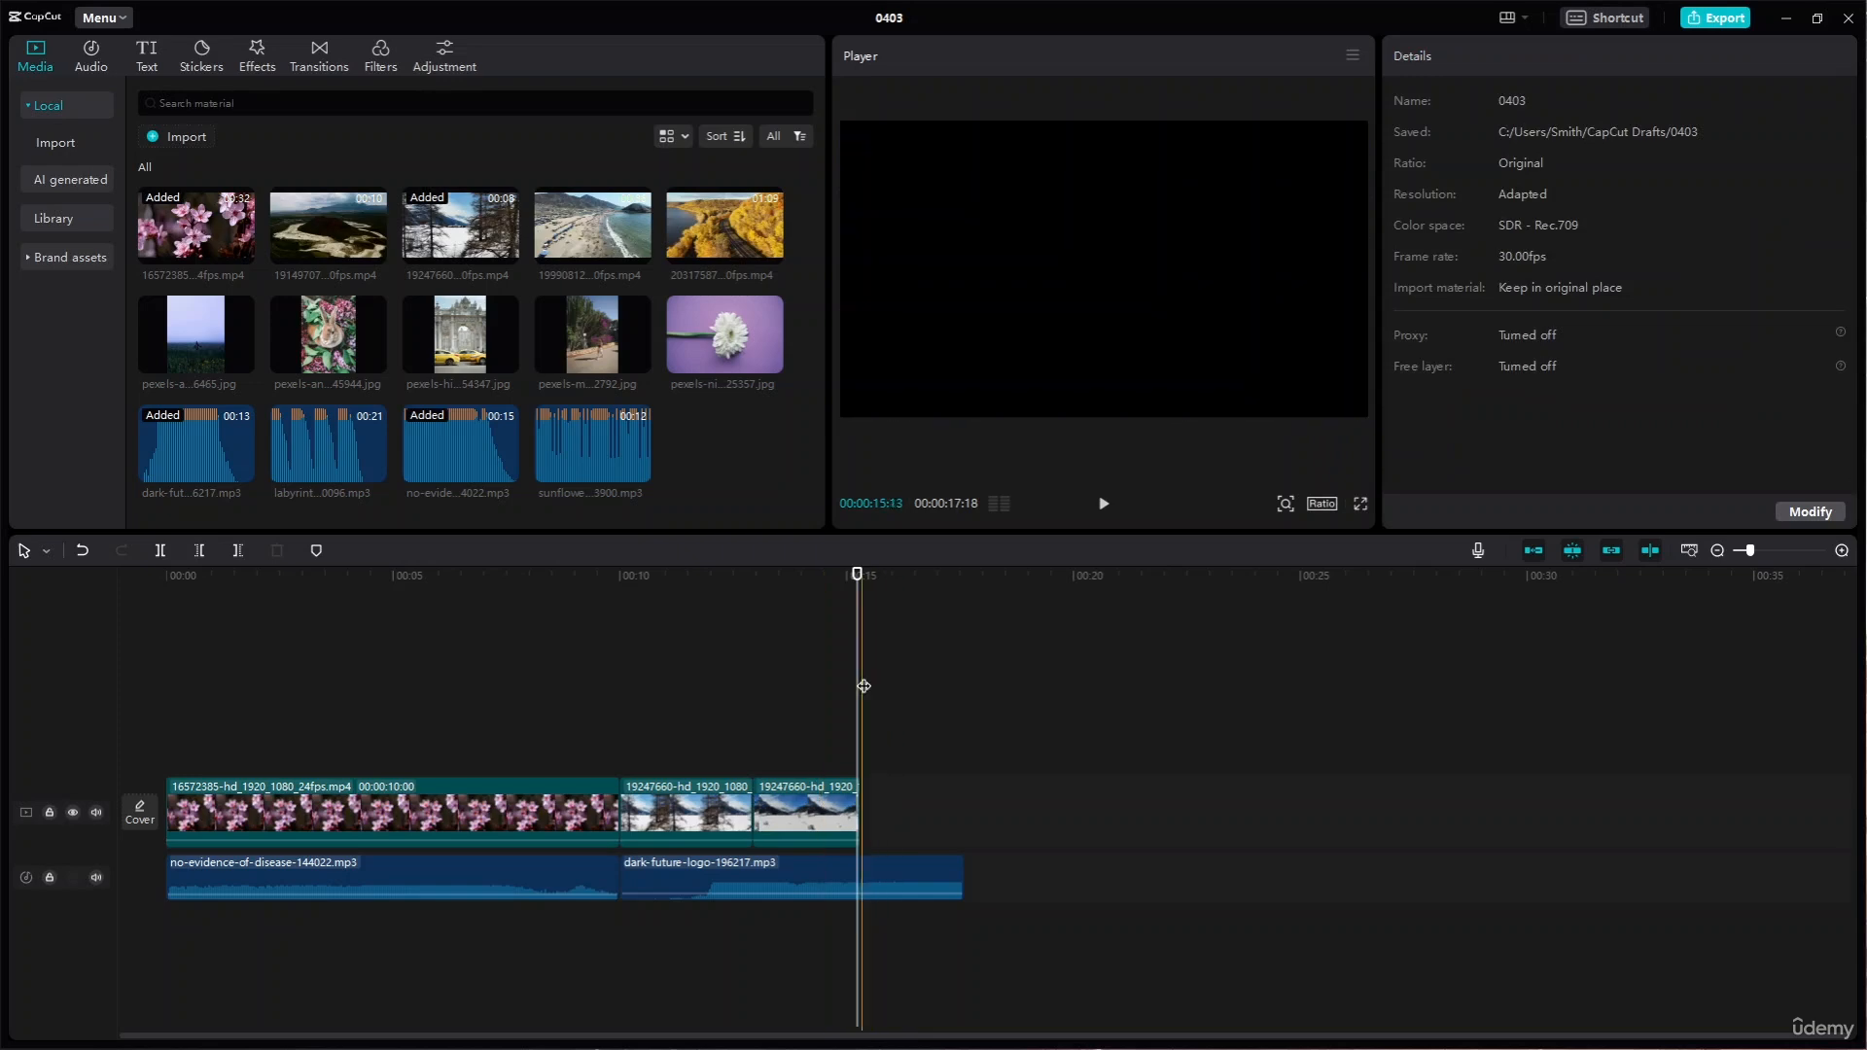
{"action": "left_click_drag", "start_coordinate": [860, 576], "coordinate": [597, 600]}
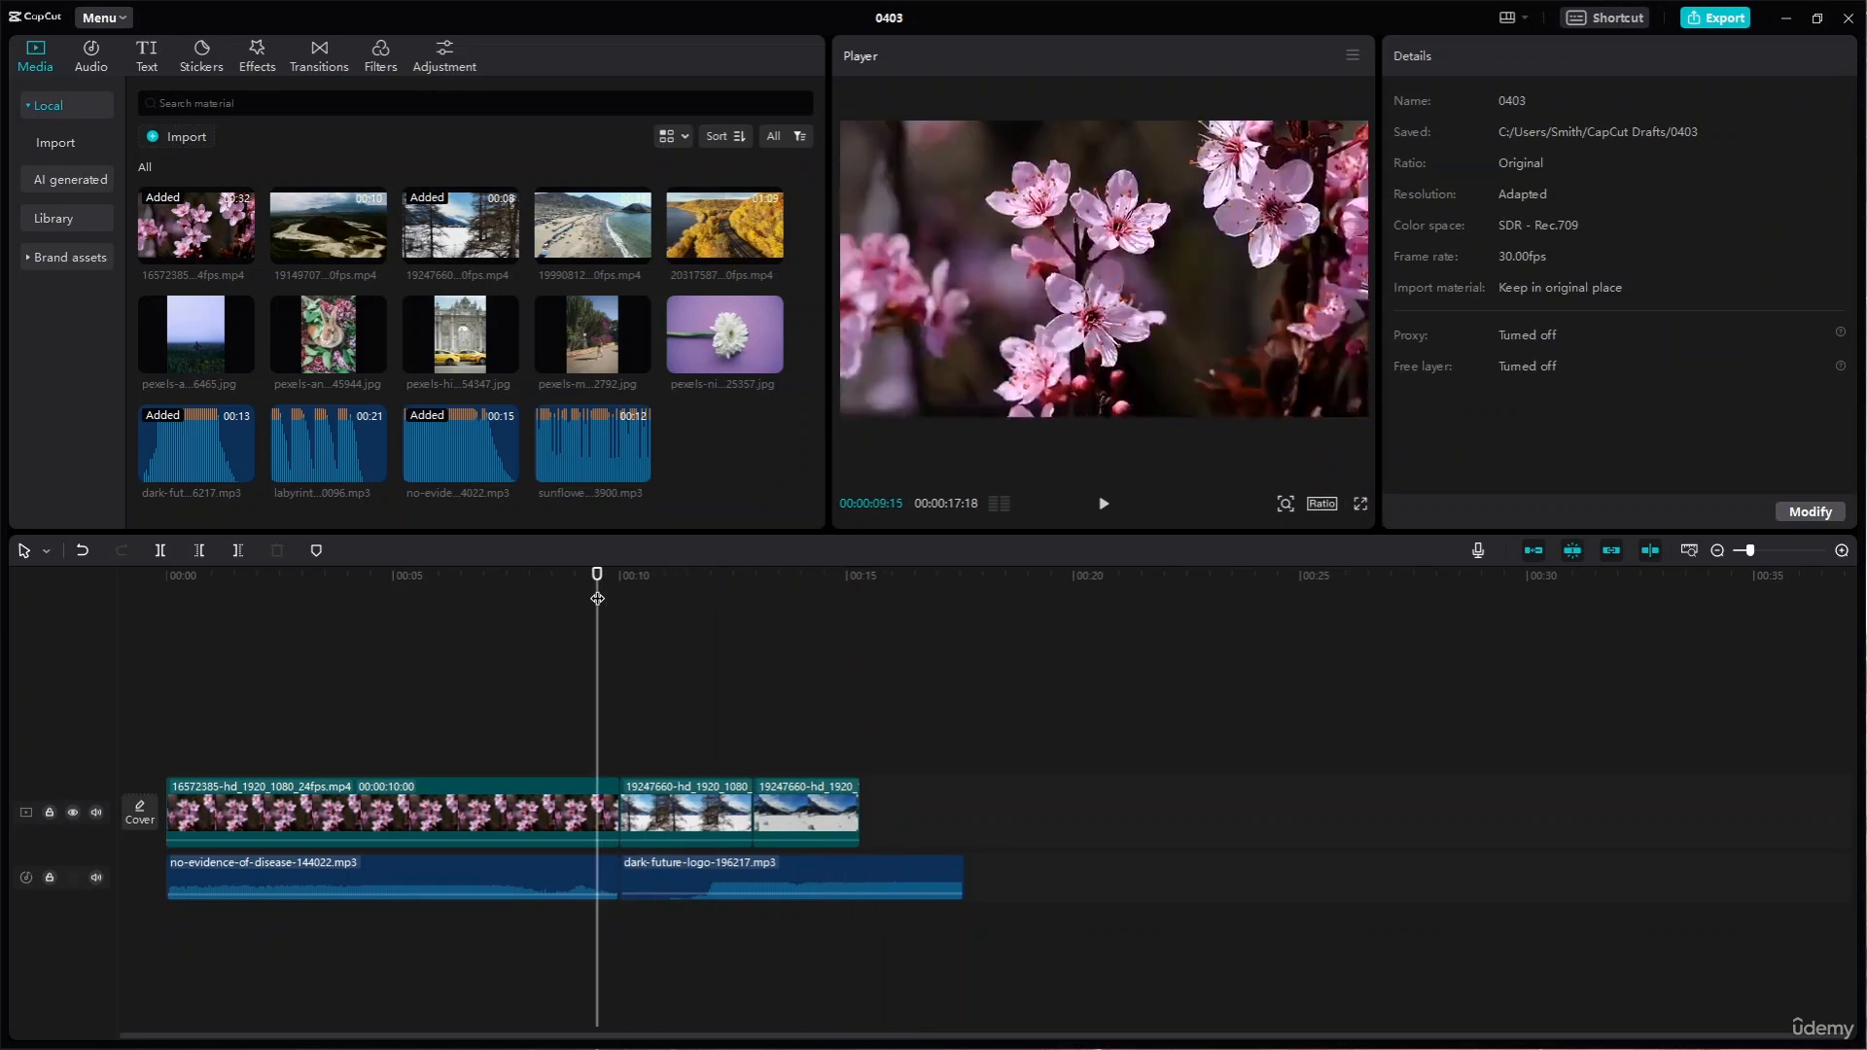
{"action": "key", "text": "space"}
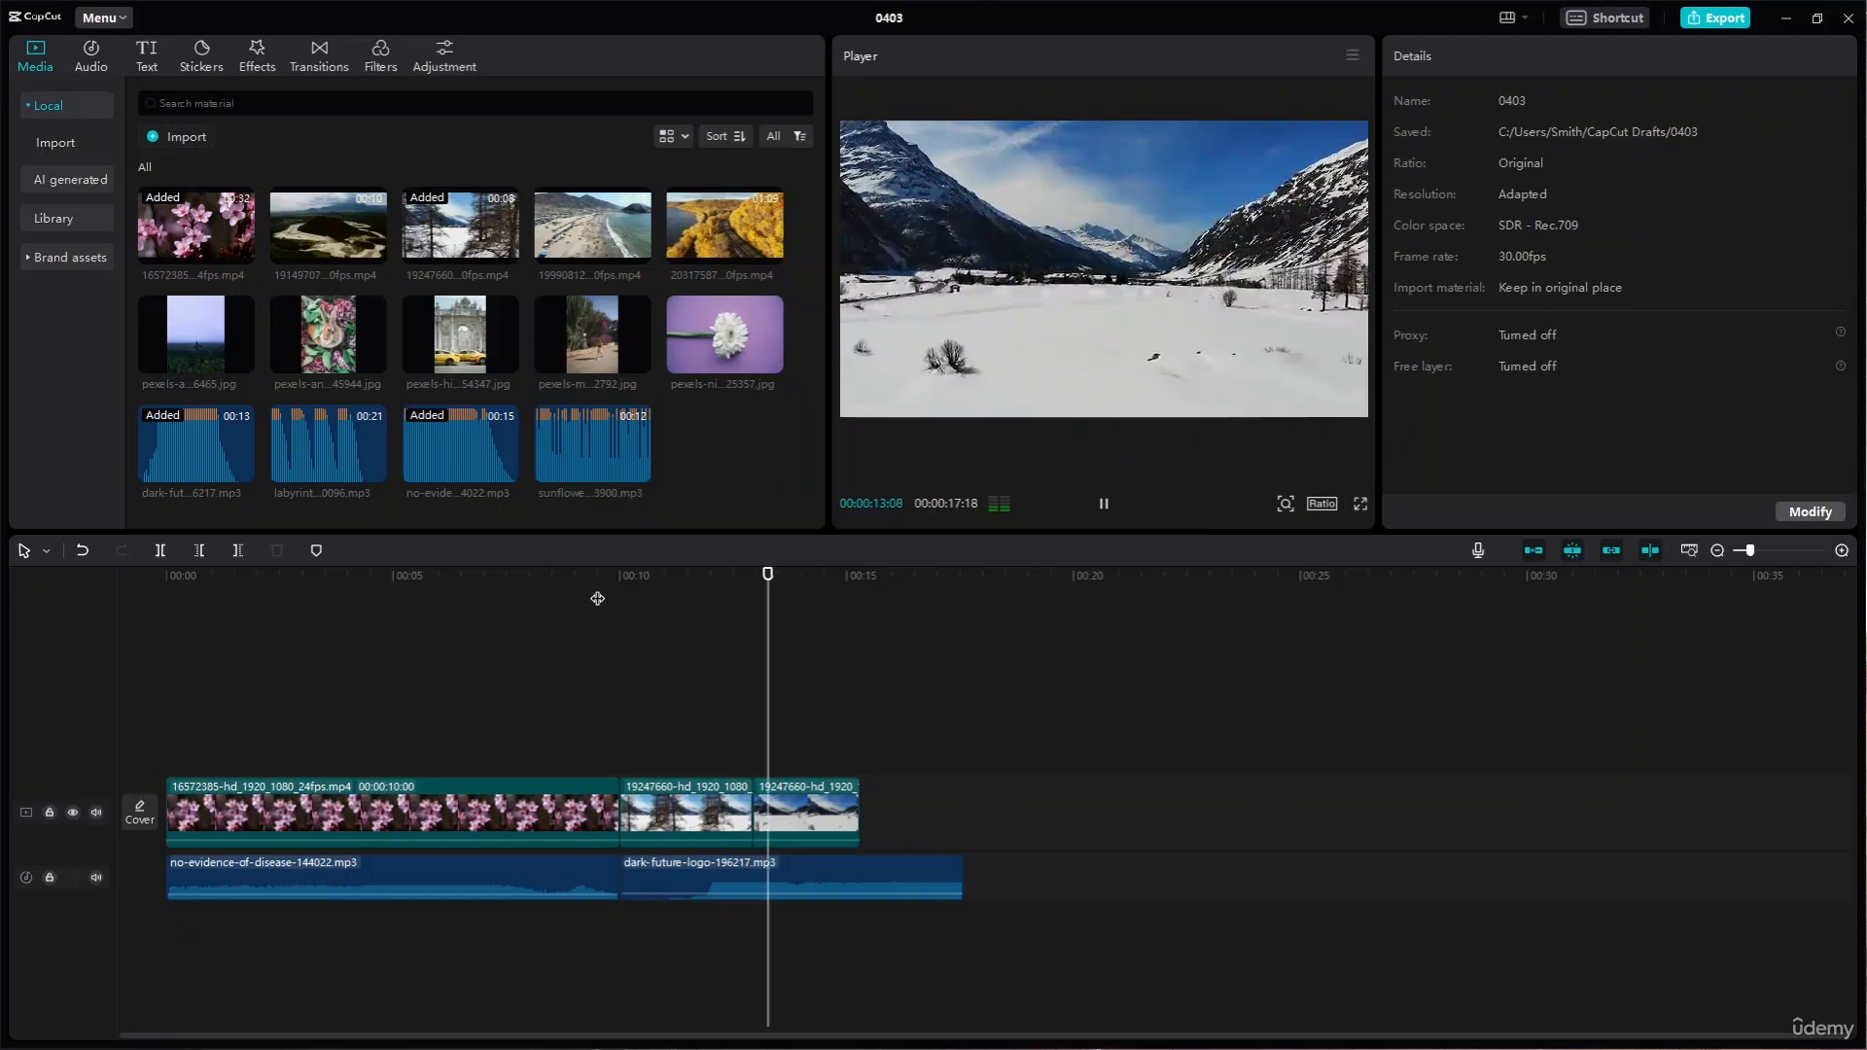
{"action": "key", "text": "space"}
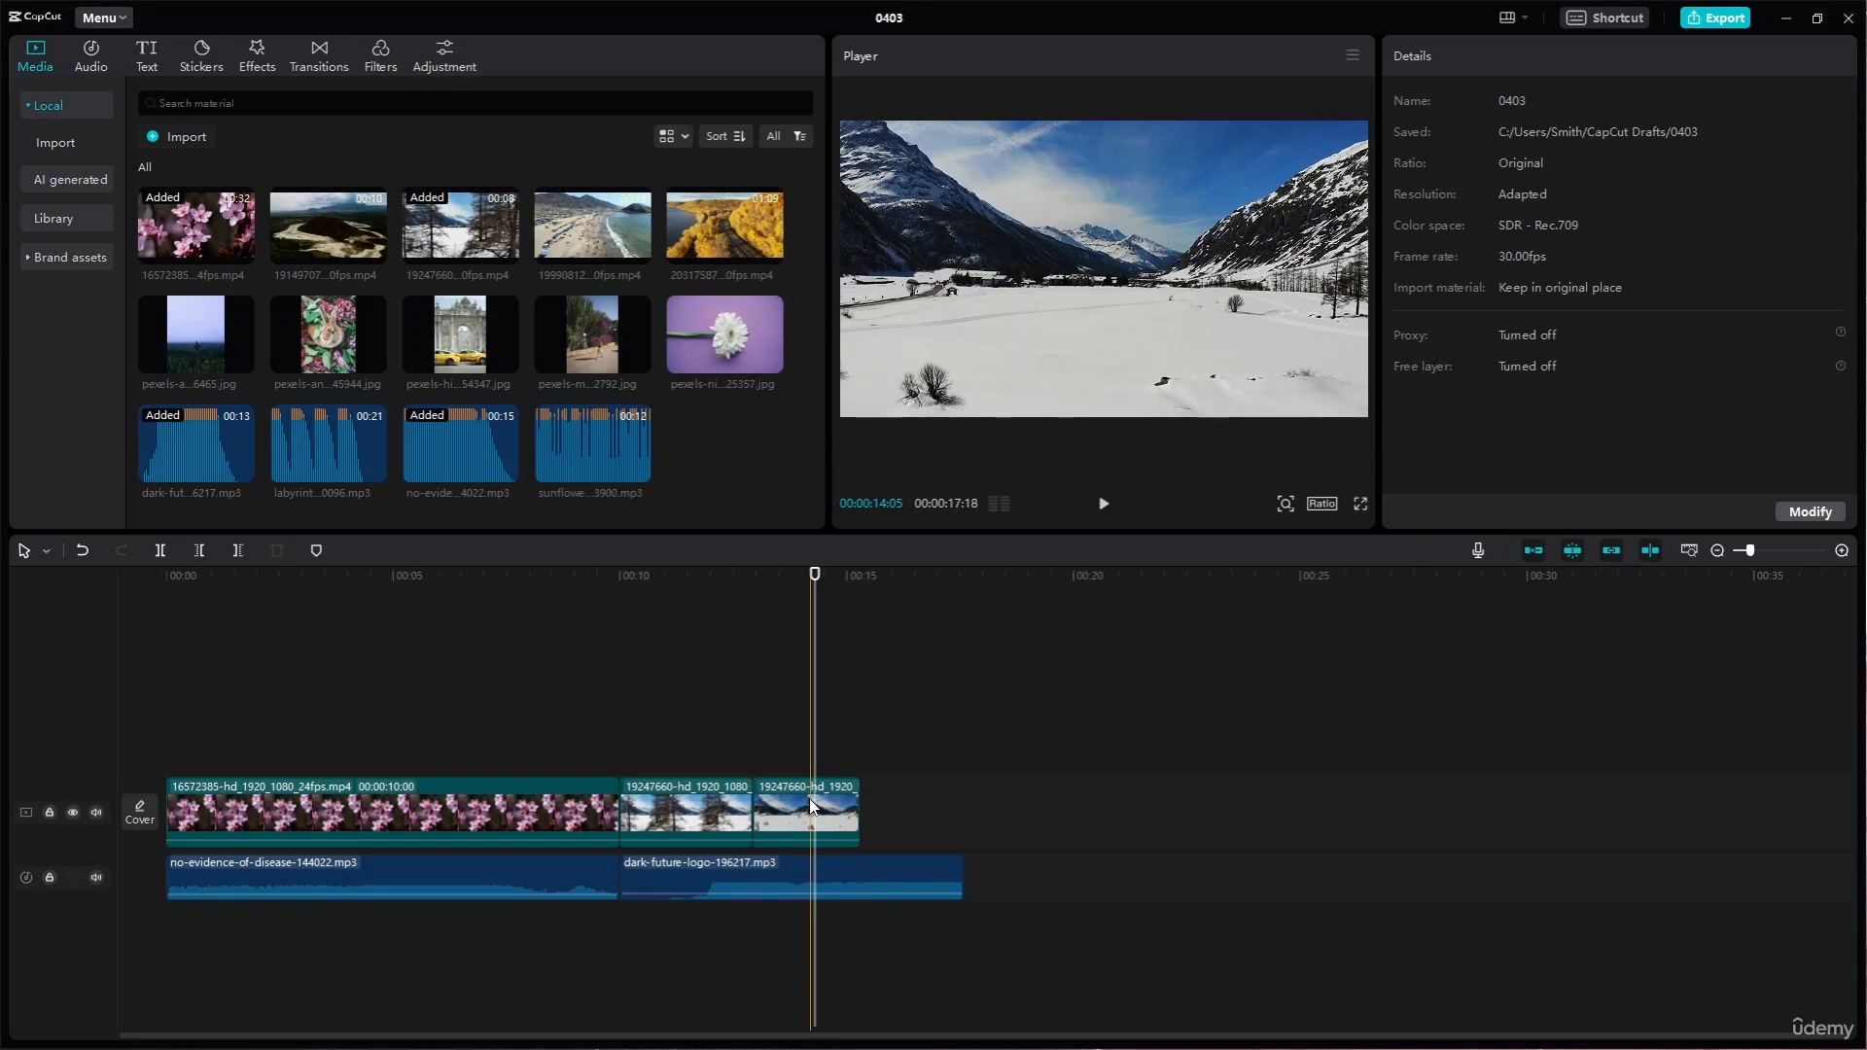
{"action": "left_click", "coordinate": [779, 815]}
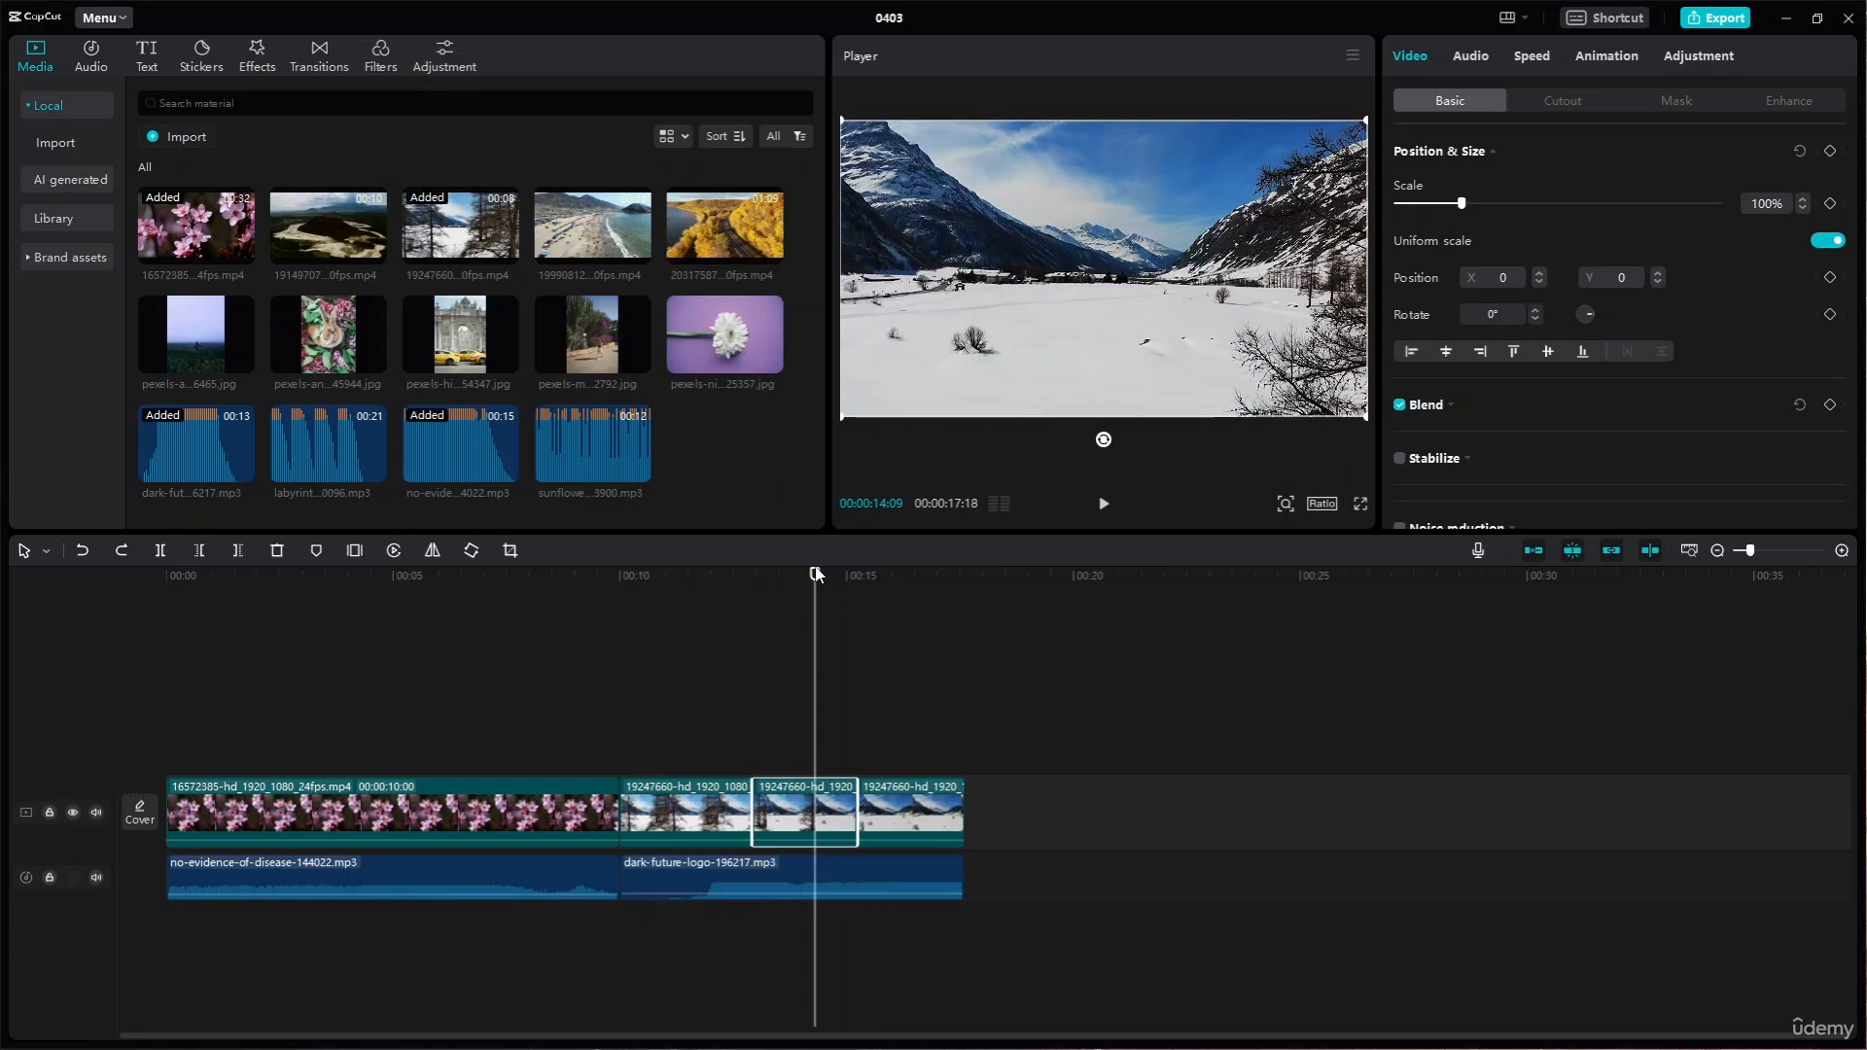
- Split the dark-future-logo audio at 00:00:11:28
{"action": "left_click_drag", "start_coordinate": [815, 574], "coordinate": [327, 629]}
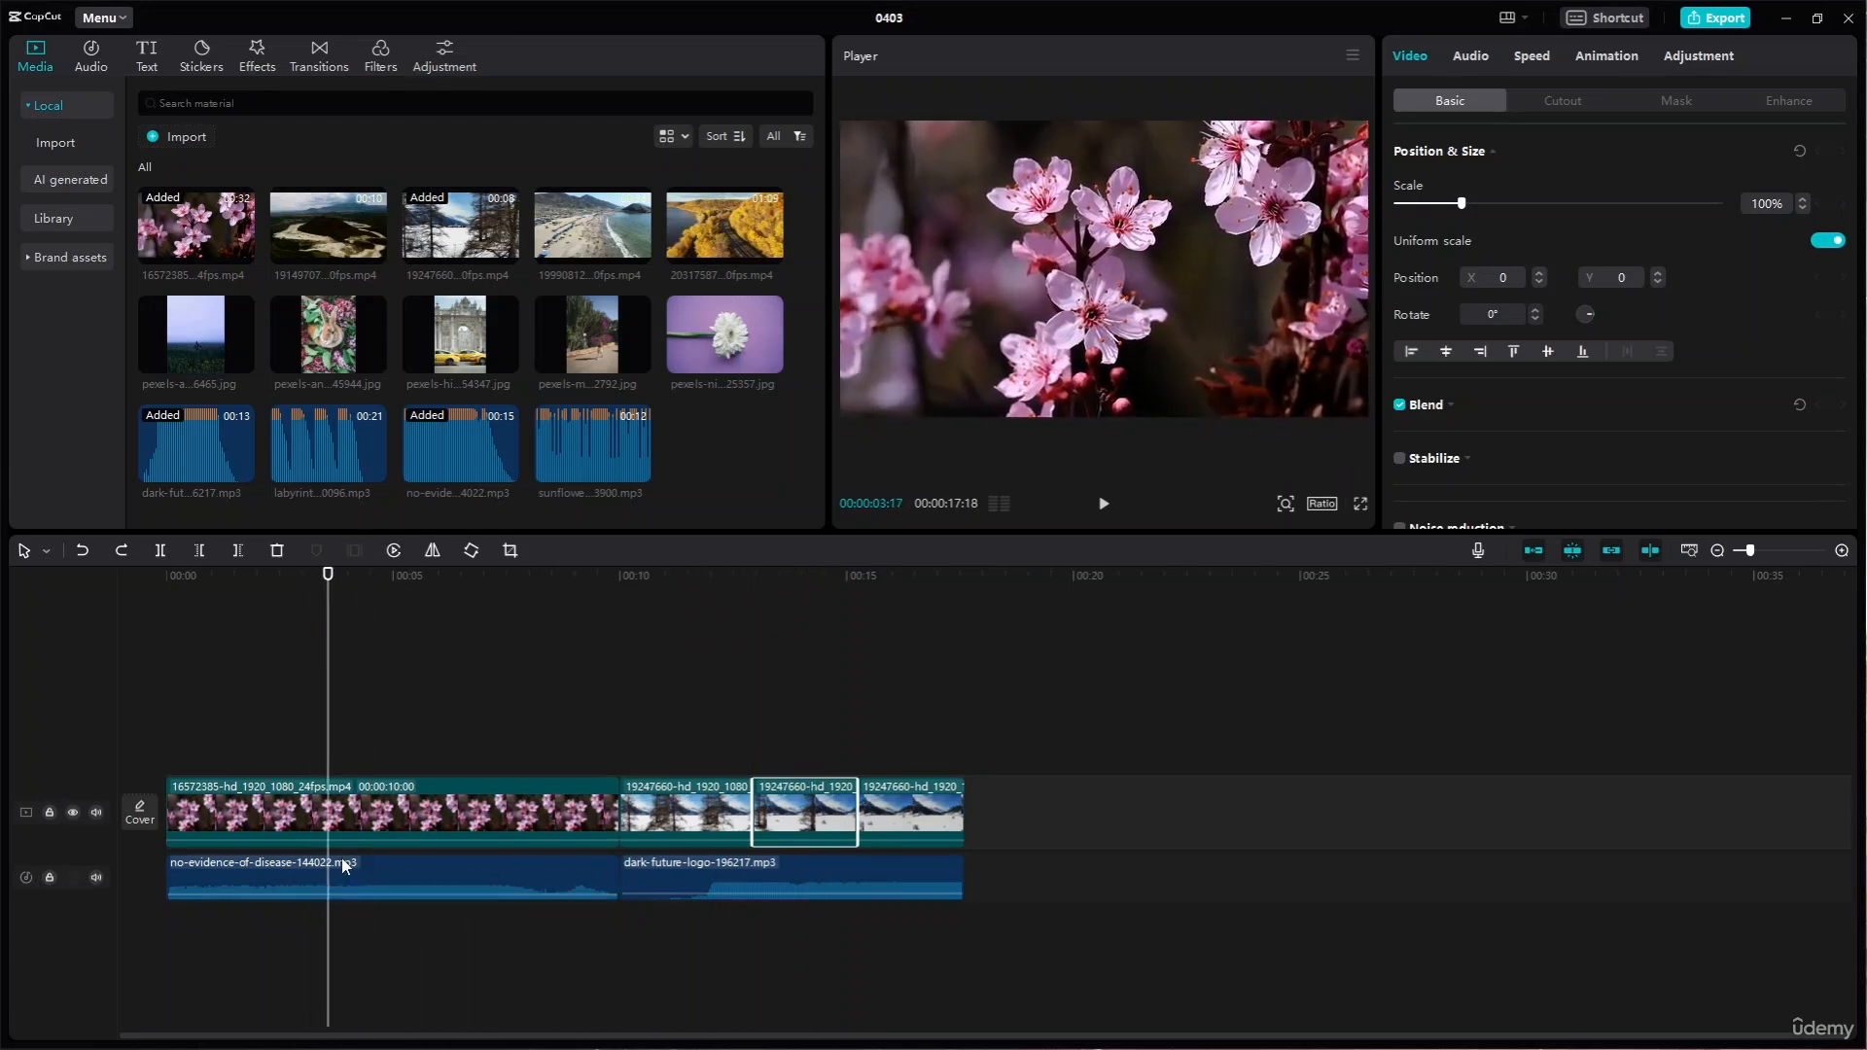
{"action": "left_click_drag", "start_coordinate": [357, 582], "coordinate": [707, 619]}
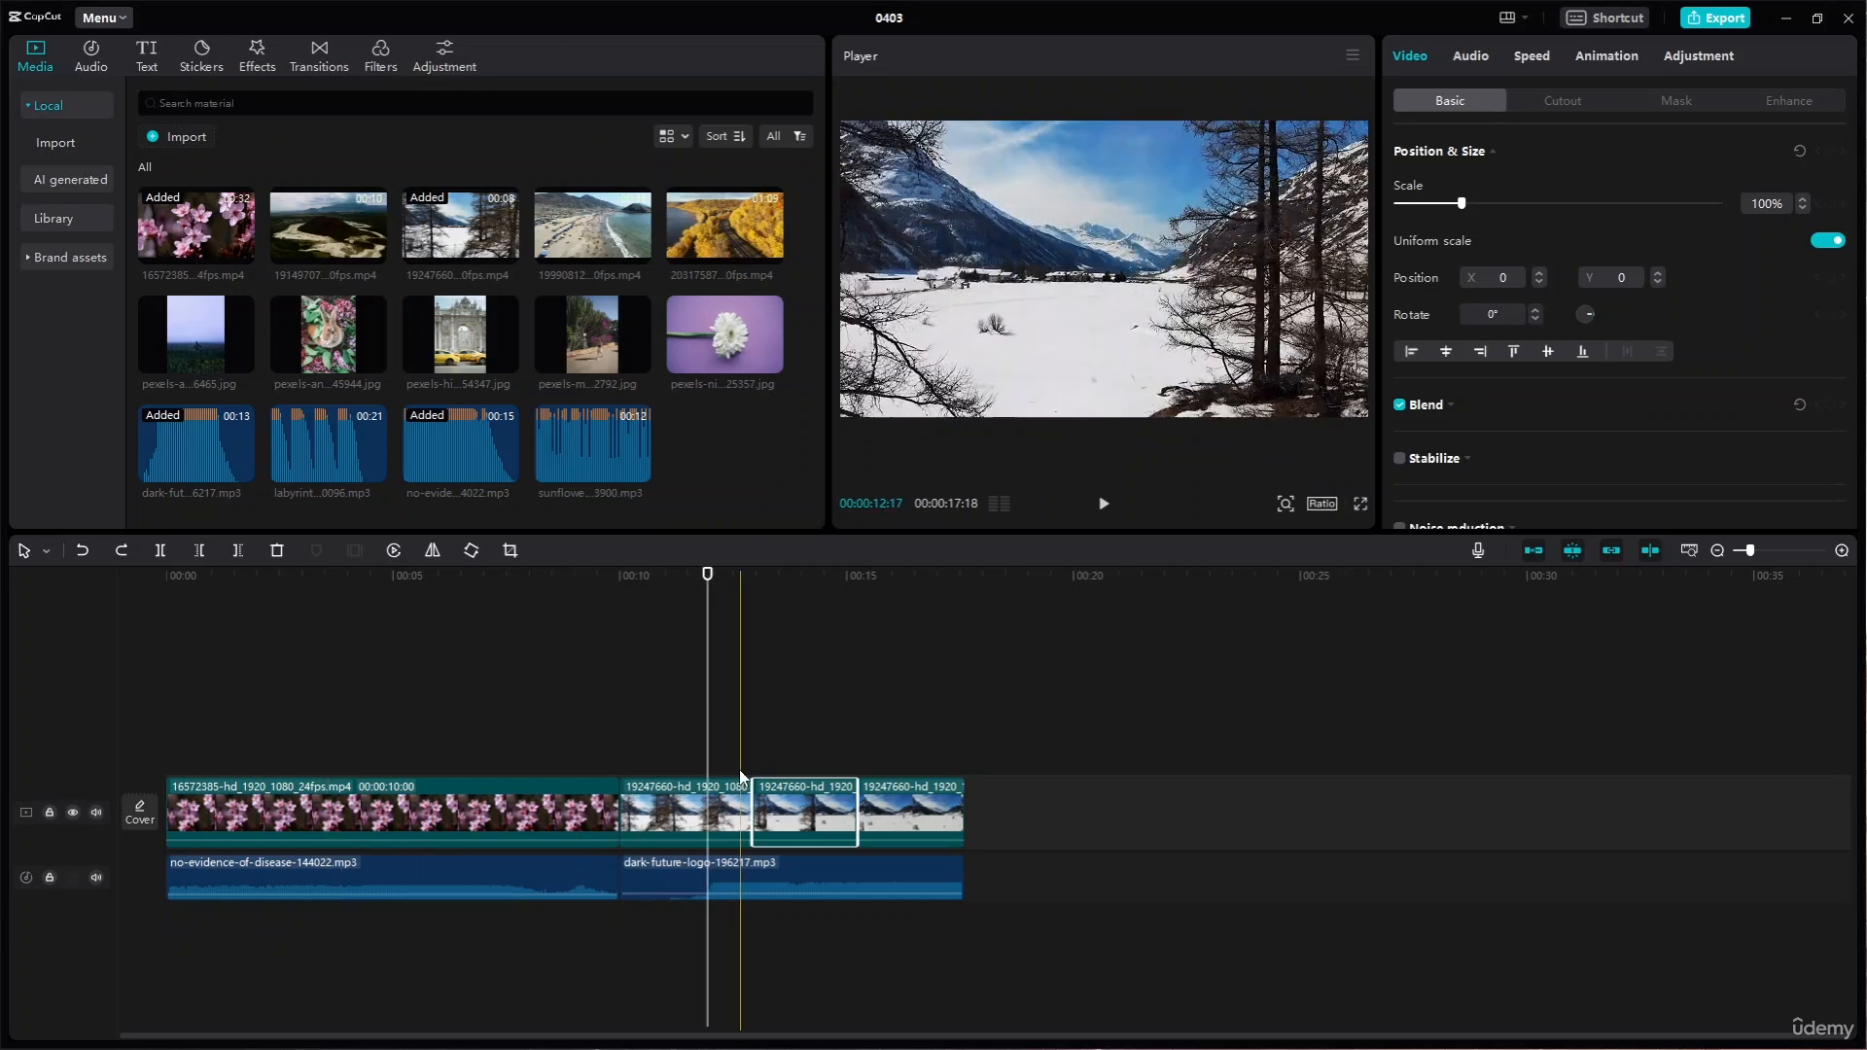
{"action": "left_click", "coordinate": [752, 872]}
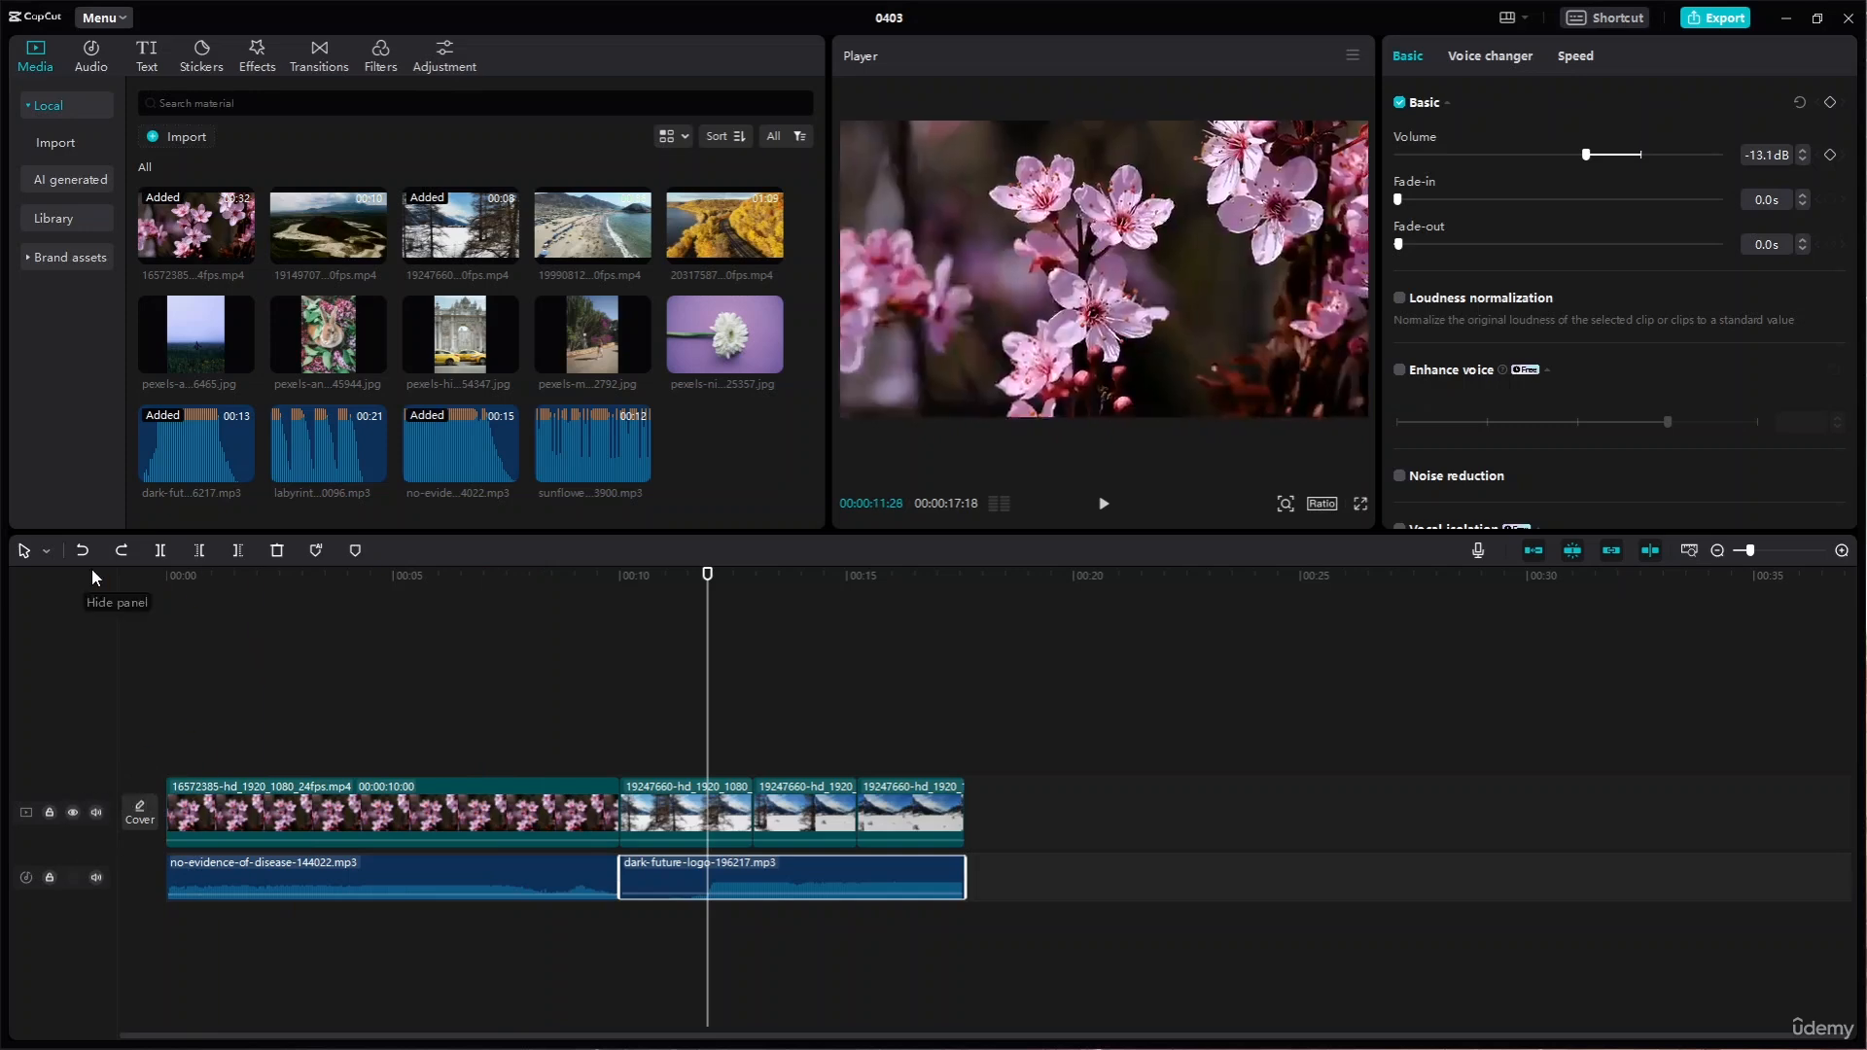
{"action": "left_click", "coordinate": [161, 551]}
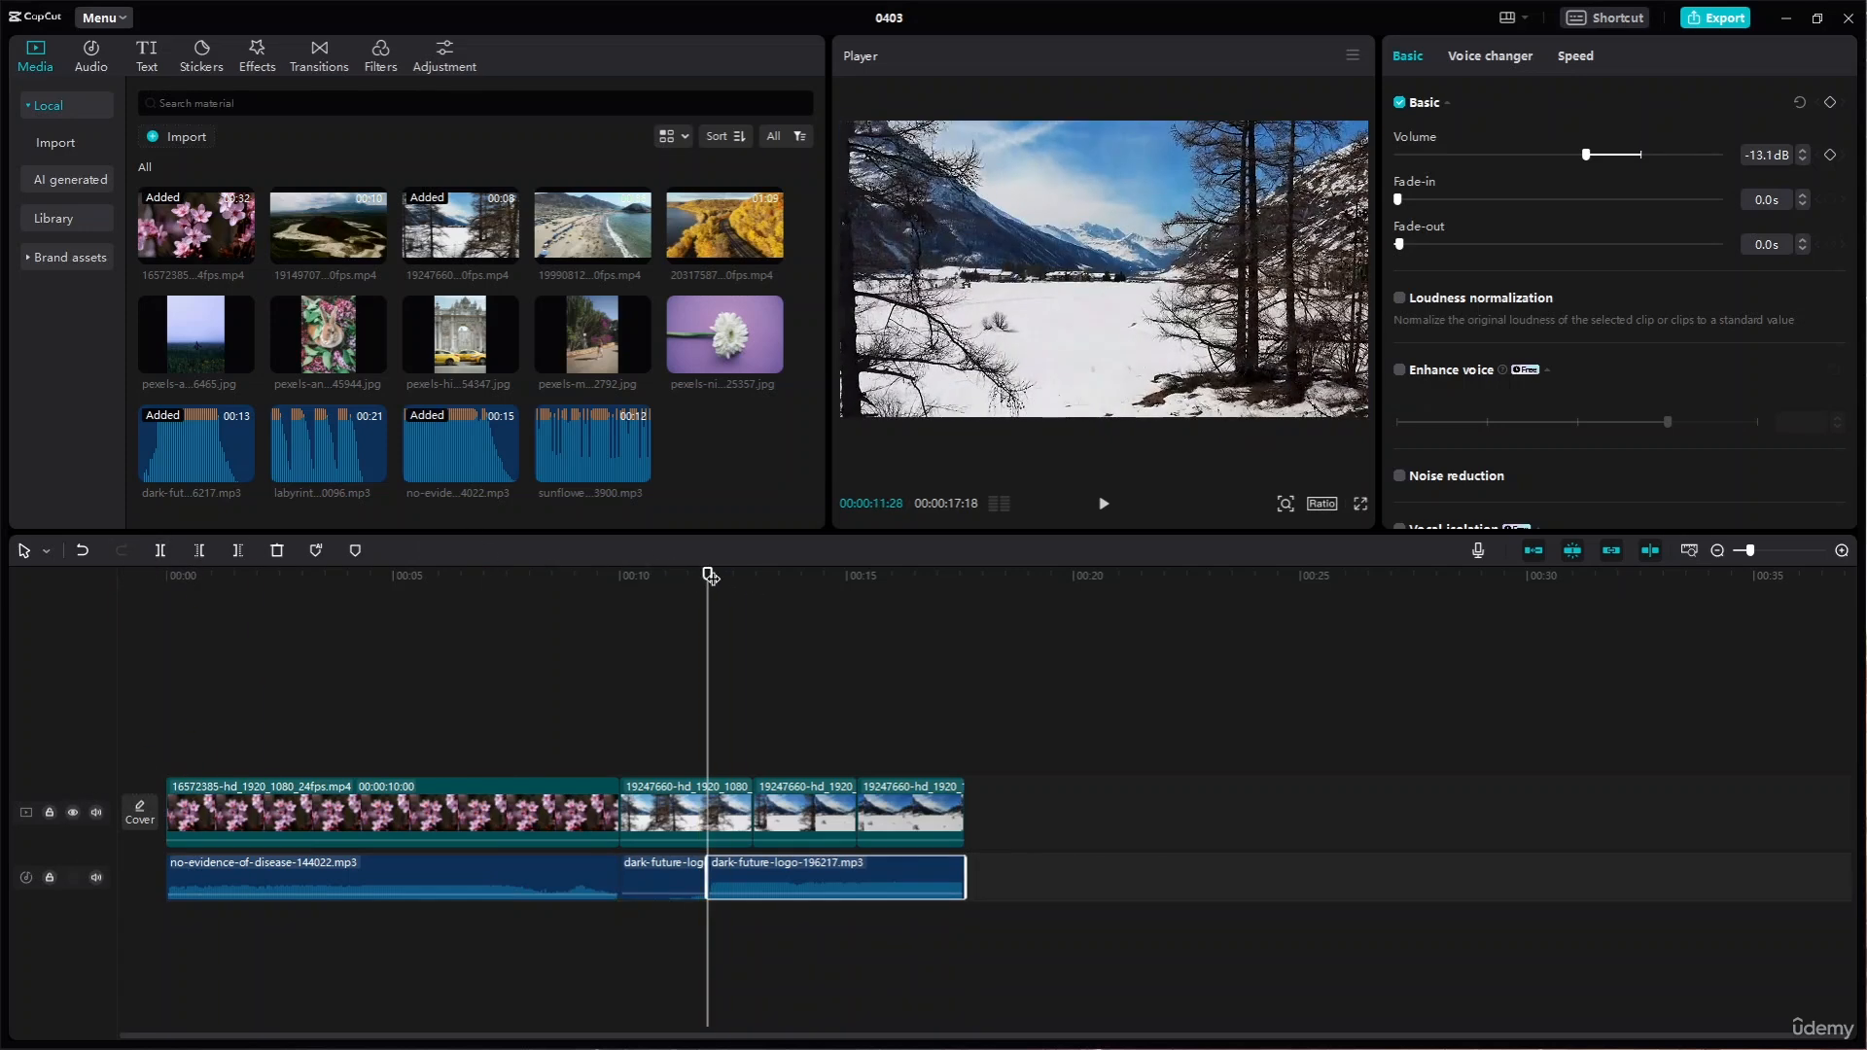
- Split the dark-future-logo audio again at 00:00:13:25 and delete the segment between the two cuts
{"action": "left_click_drag", "start_coordinate": [710, 577], "coordinate": [794, 576]}
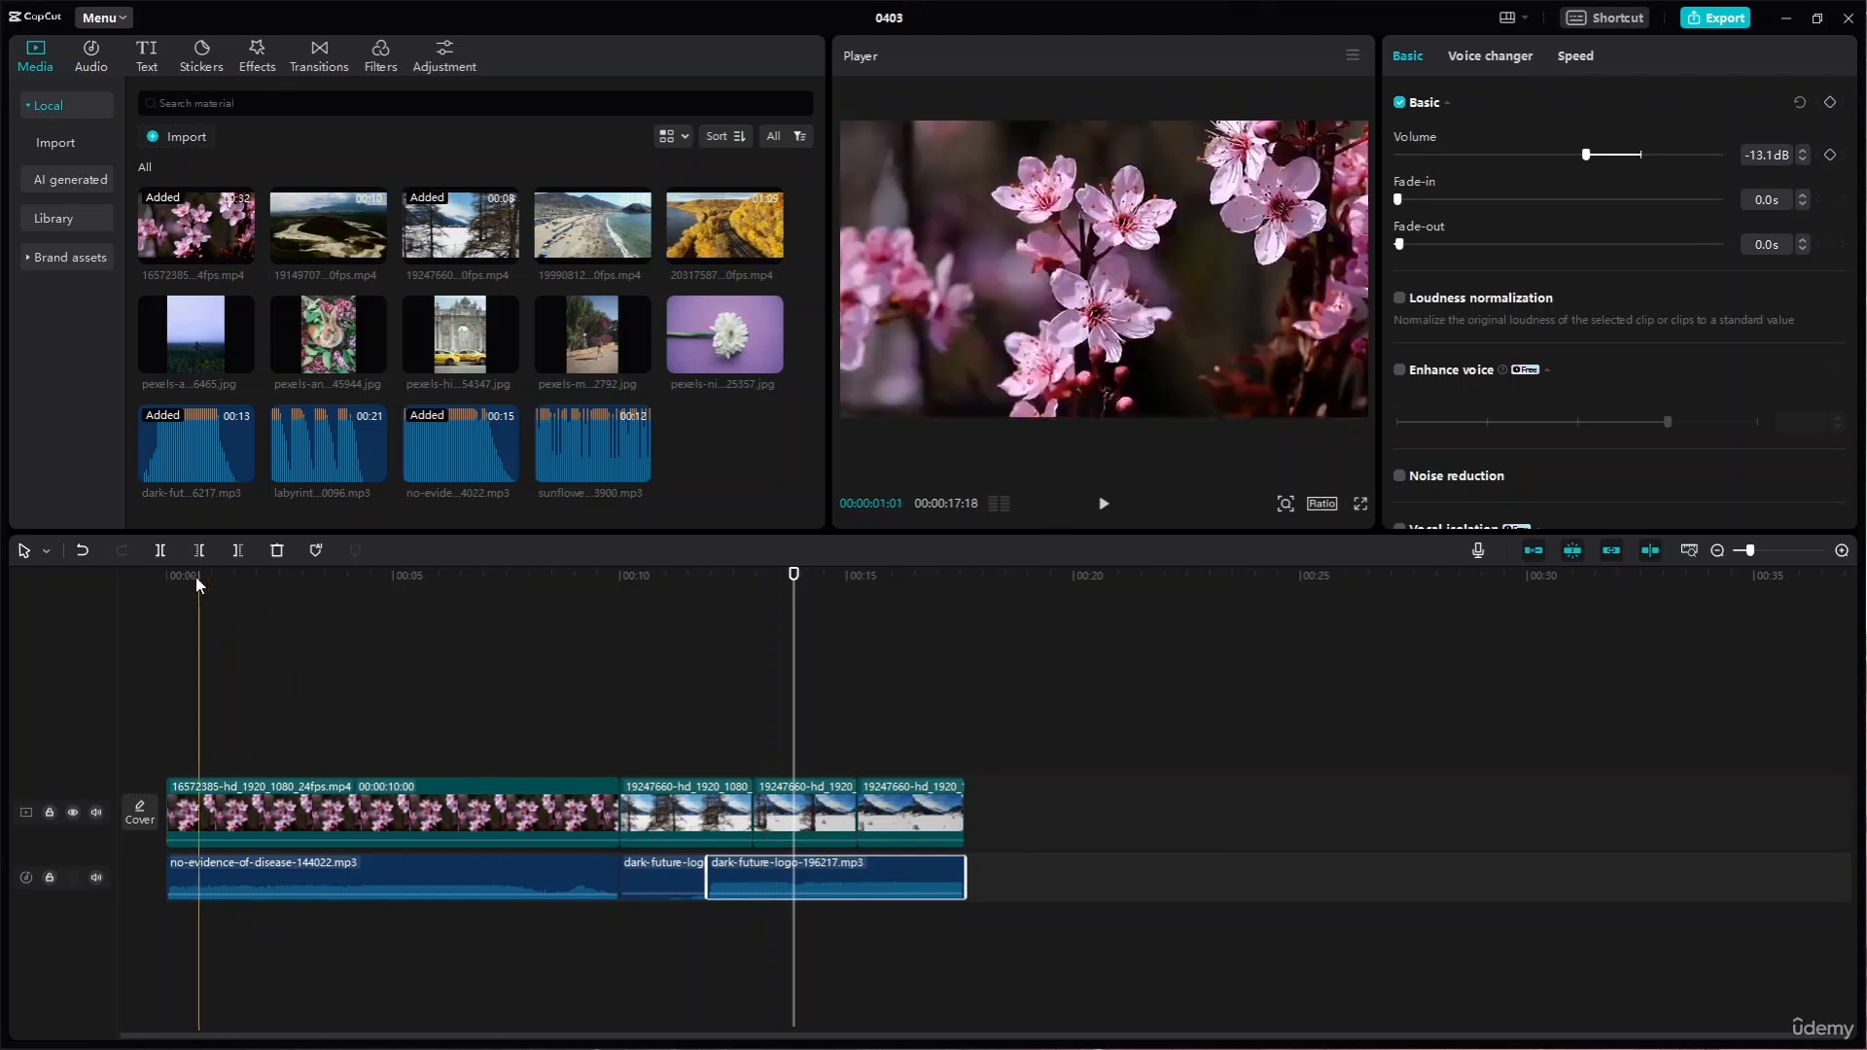
{"action": "left_click", "coordinate": [160, 551]}
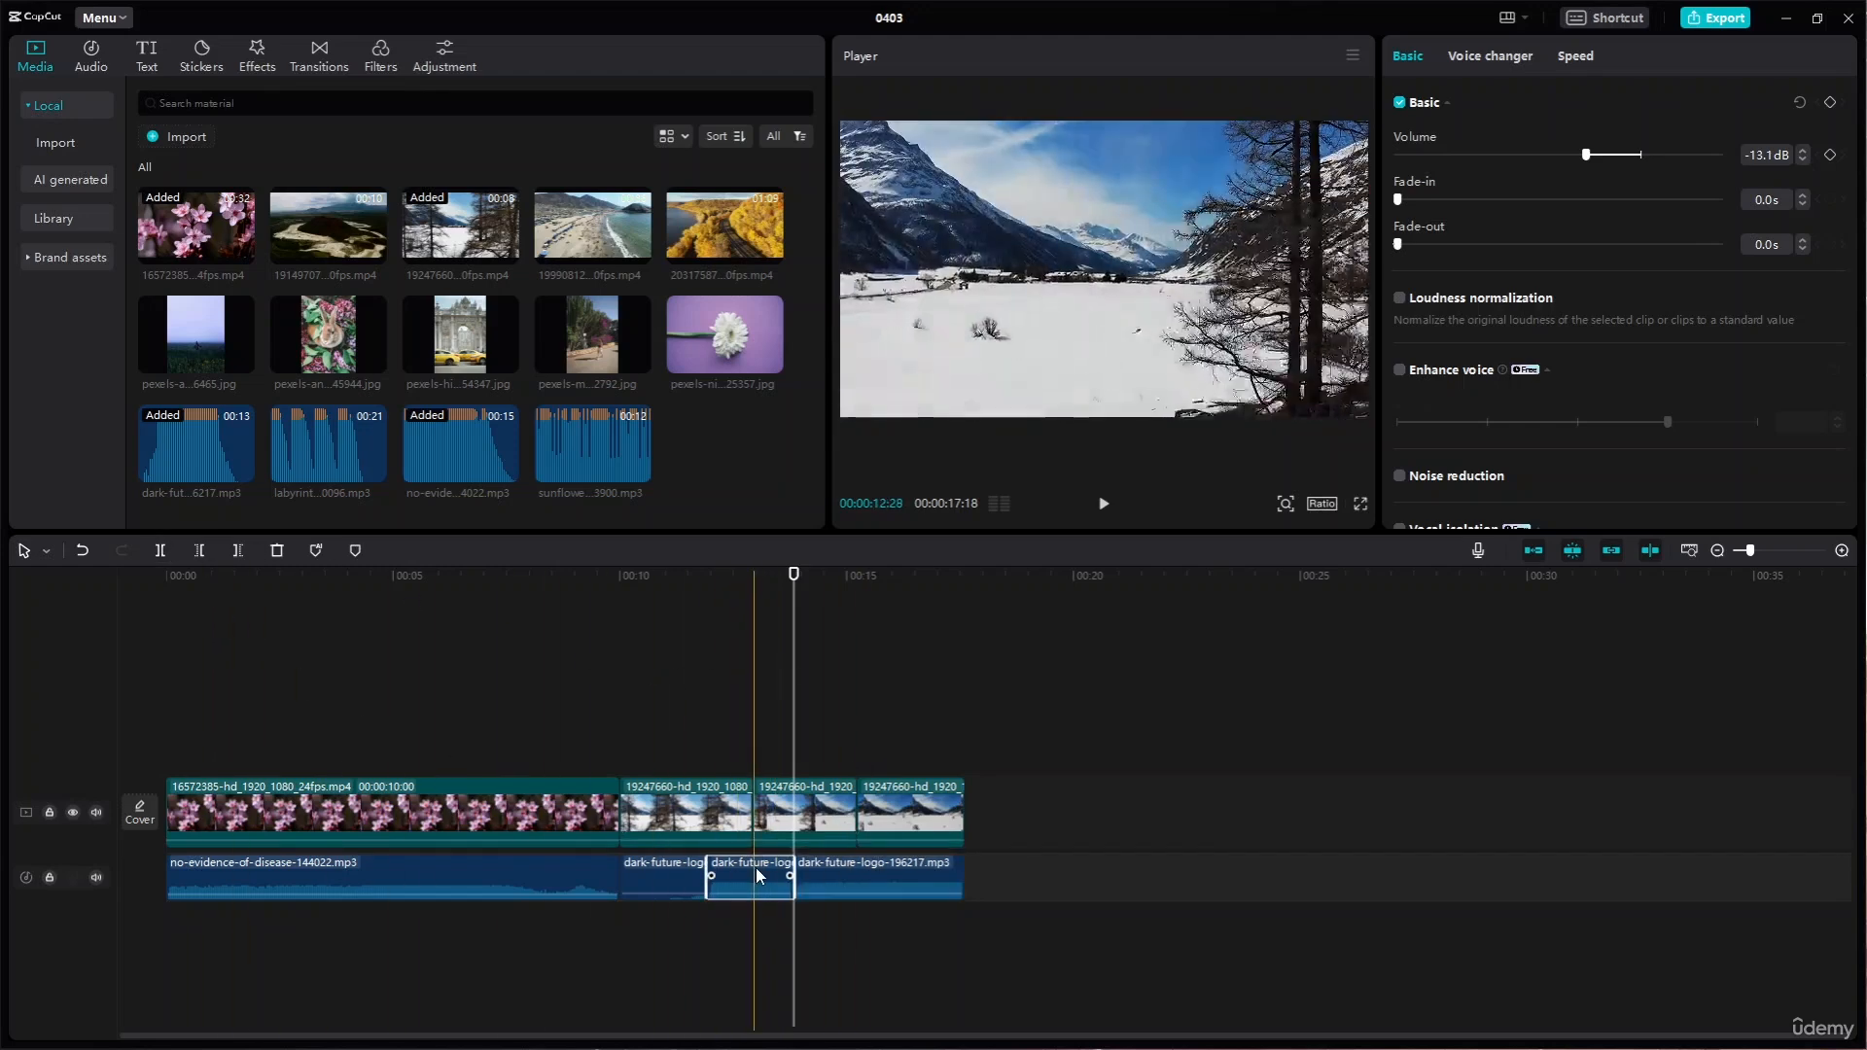
{"action": "key", "text": "Delete"}
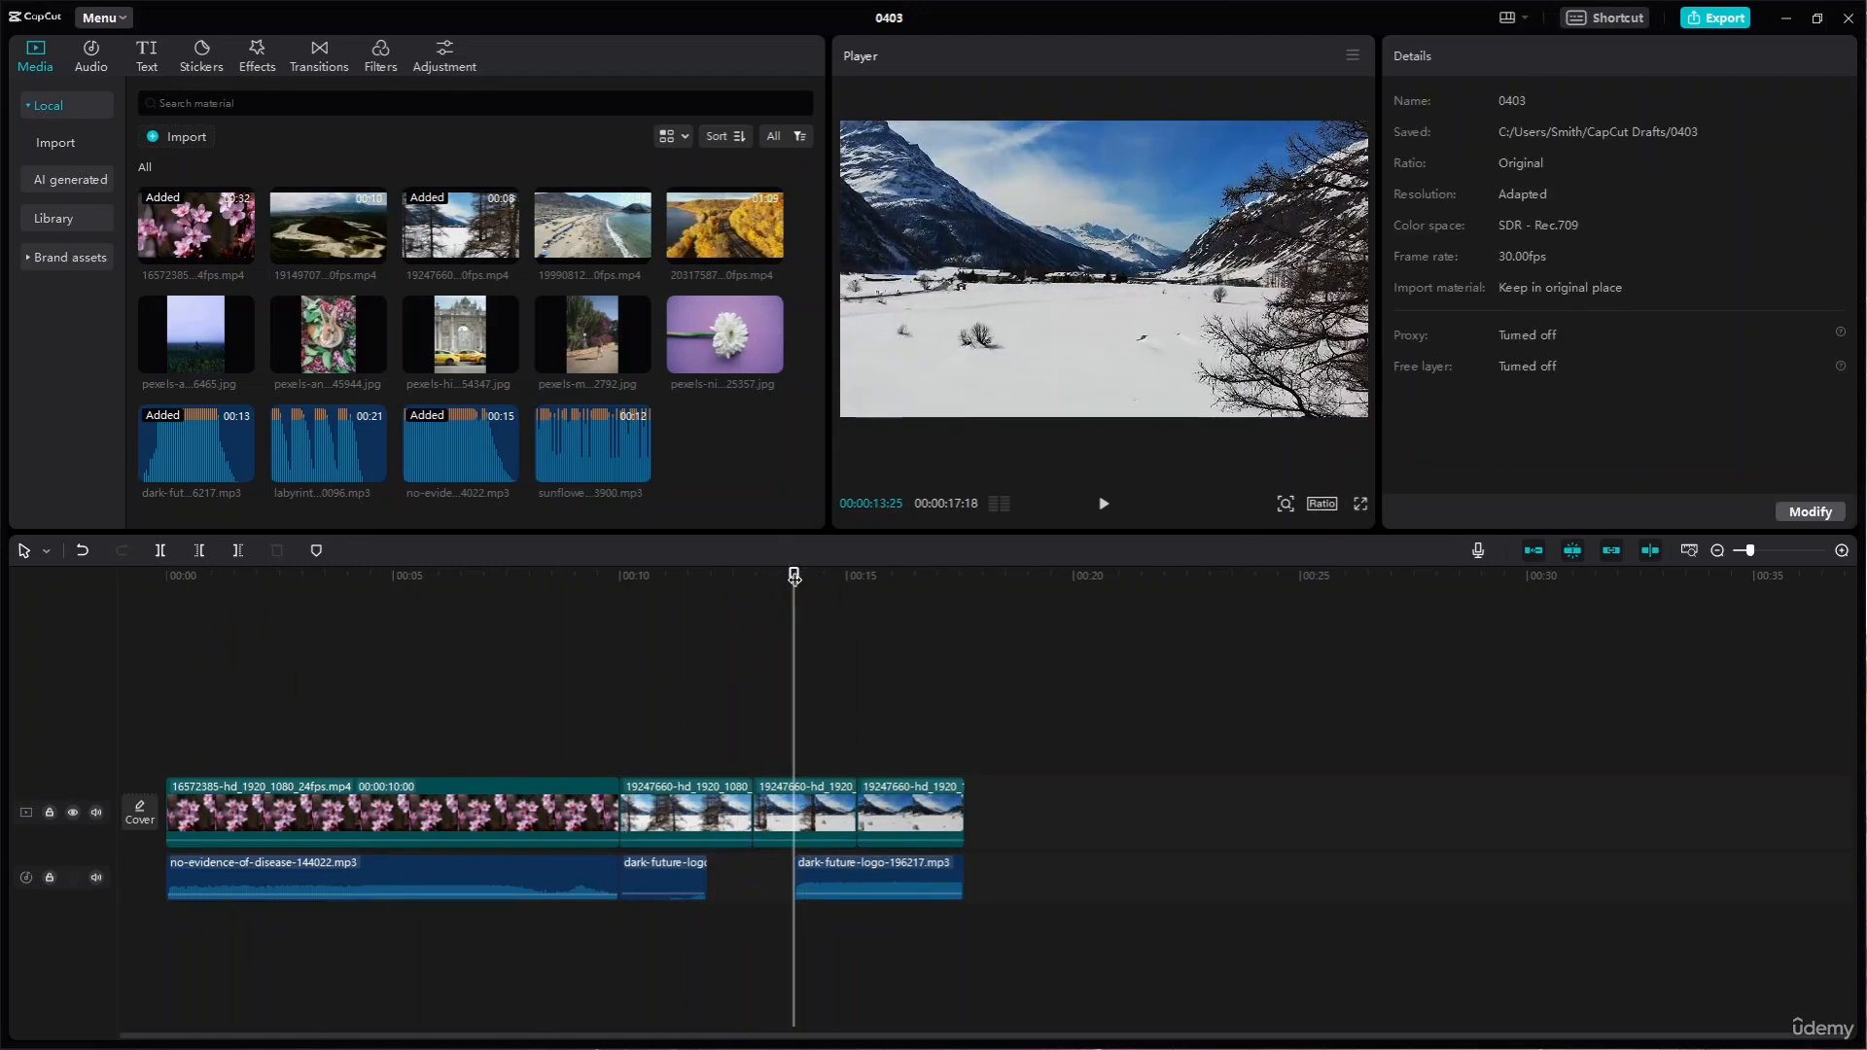
- Play the timeline across the gap in the dark-future-logo audio, and return the playhead to the start
{"action": "left_click_drag", "start_coordinate": [794, 576], "coordinate": [493, 577]}
{"action": "key", "text": "space"}
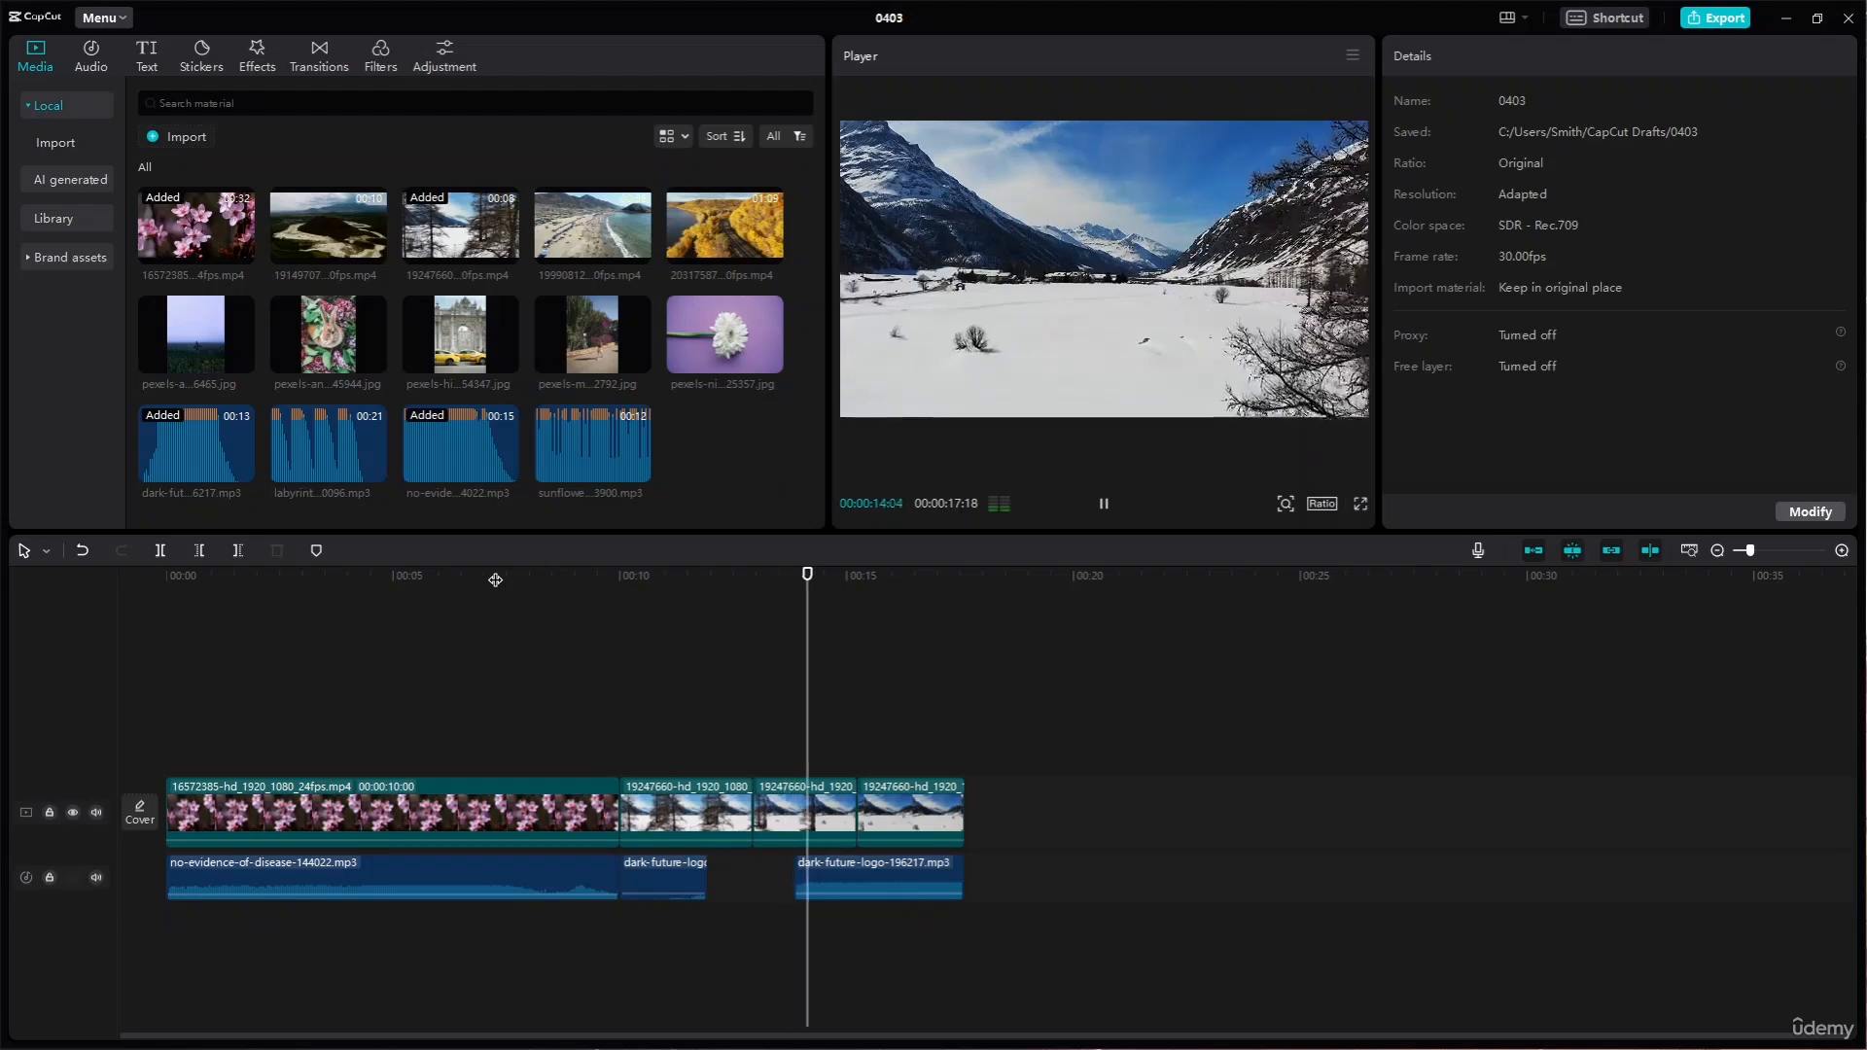
{"action": "key", "text": "space"}
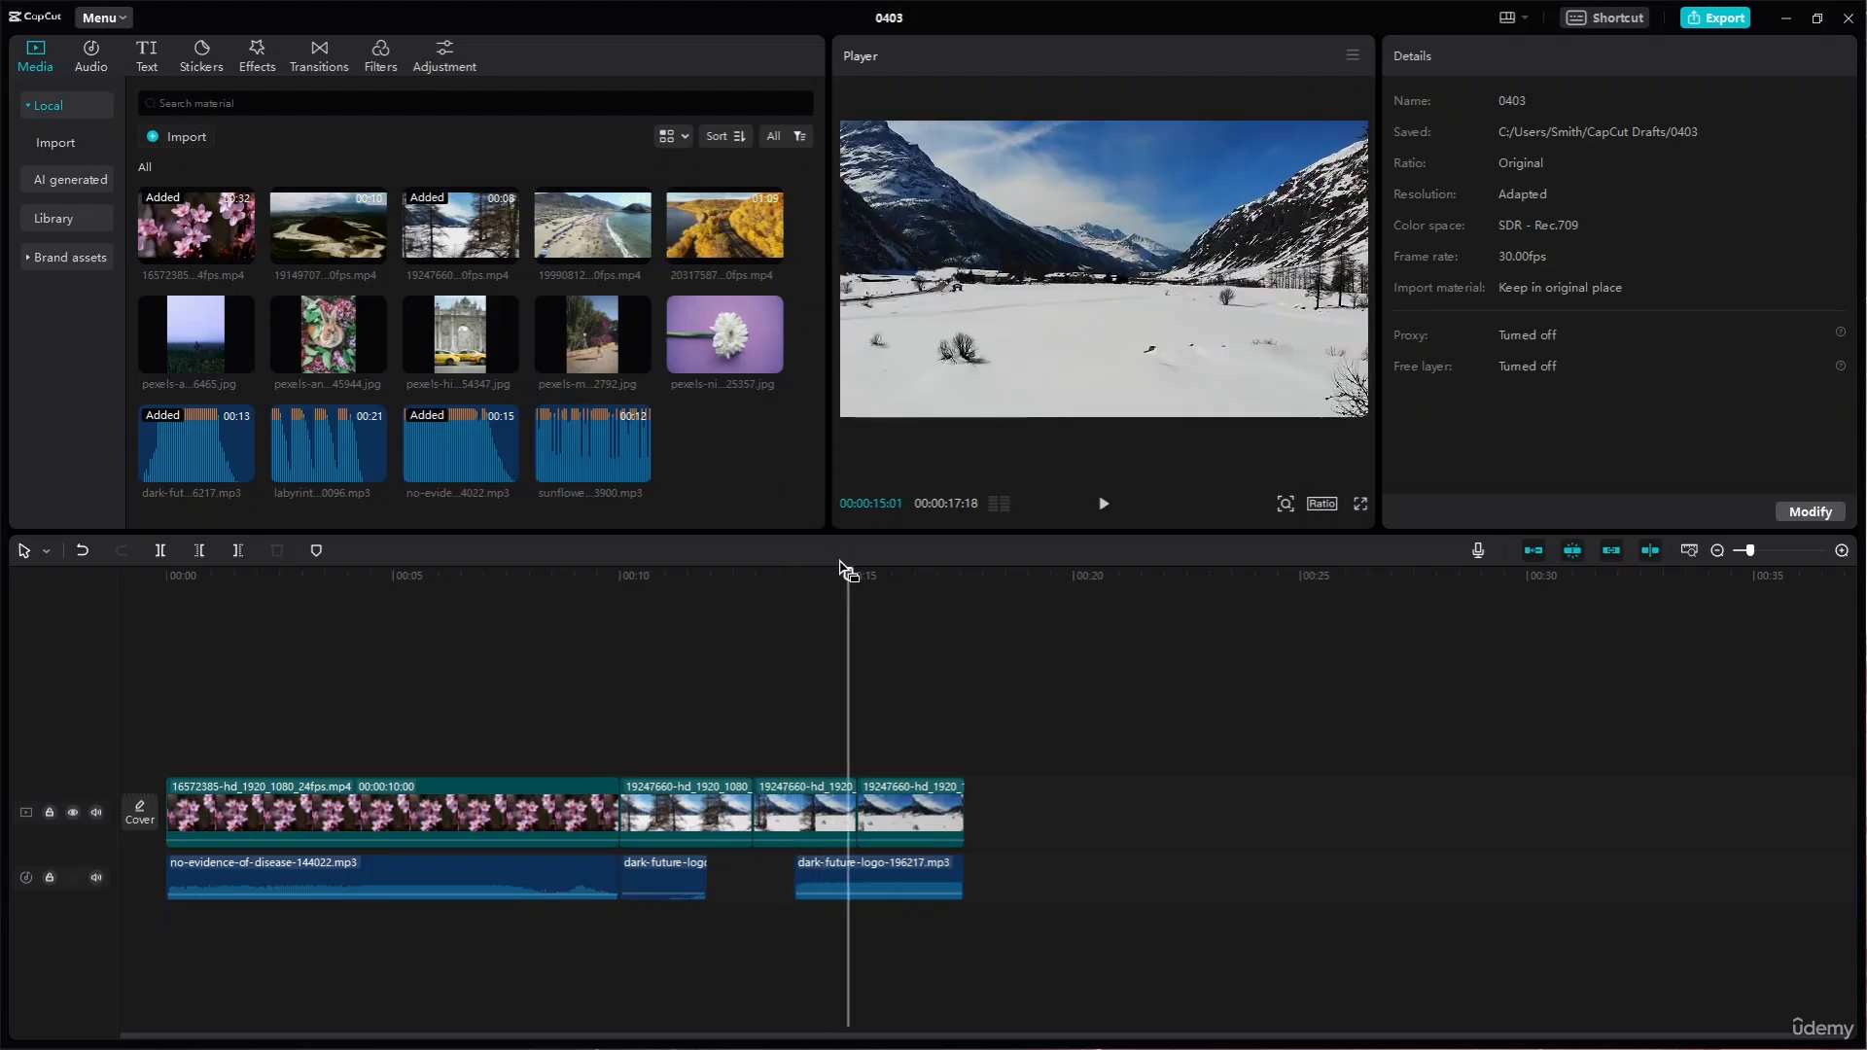
{"action": "left_click_drag", "start_coordinate": [849, 578], "coordinate": [943, 618]}
{"action": "left_click_drag", "start_coordinate": [809, 624], "coordinate": [20, 635]}
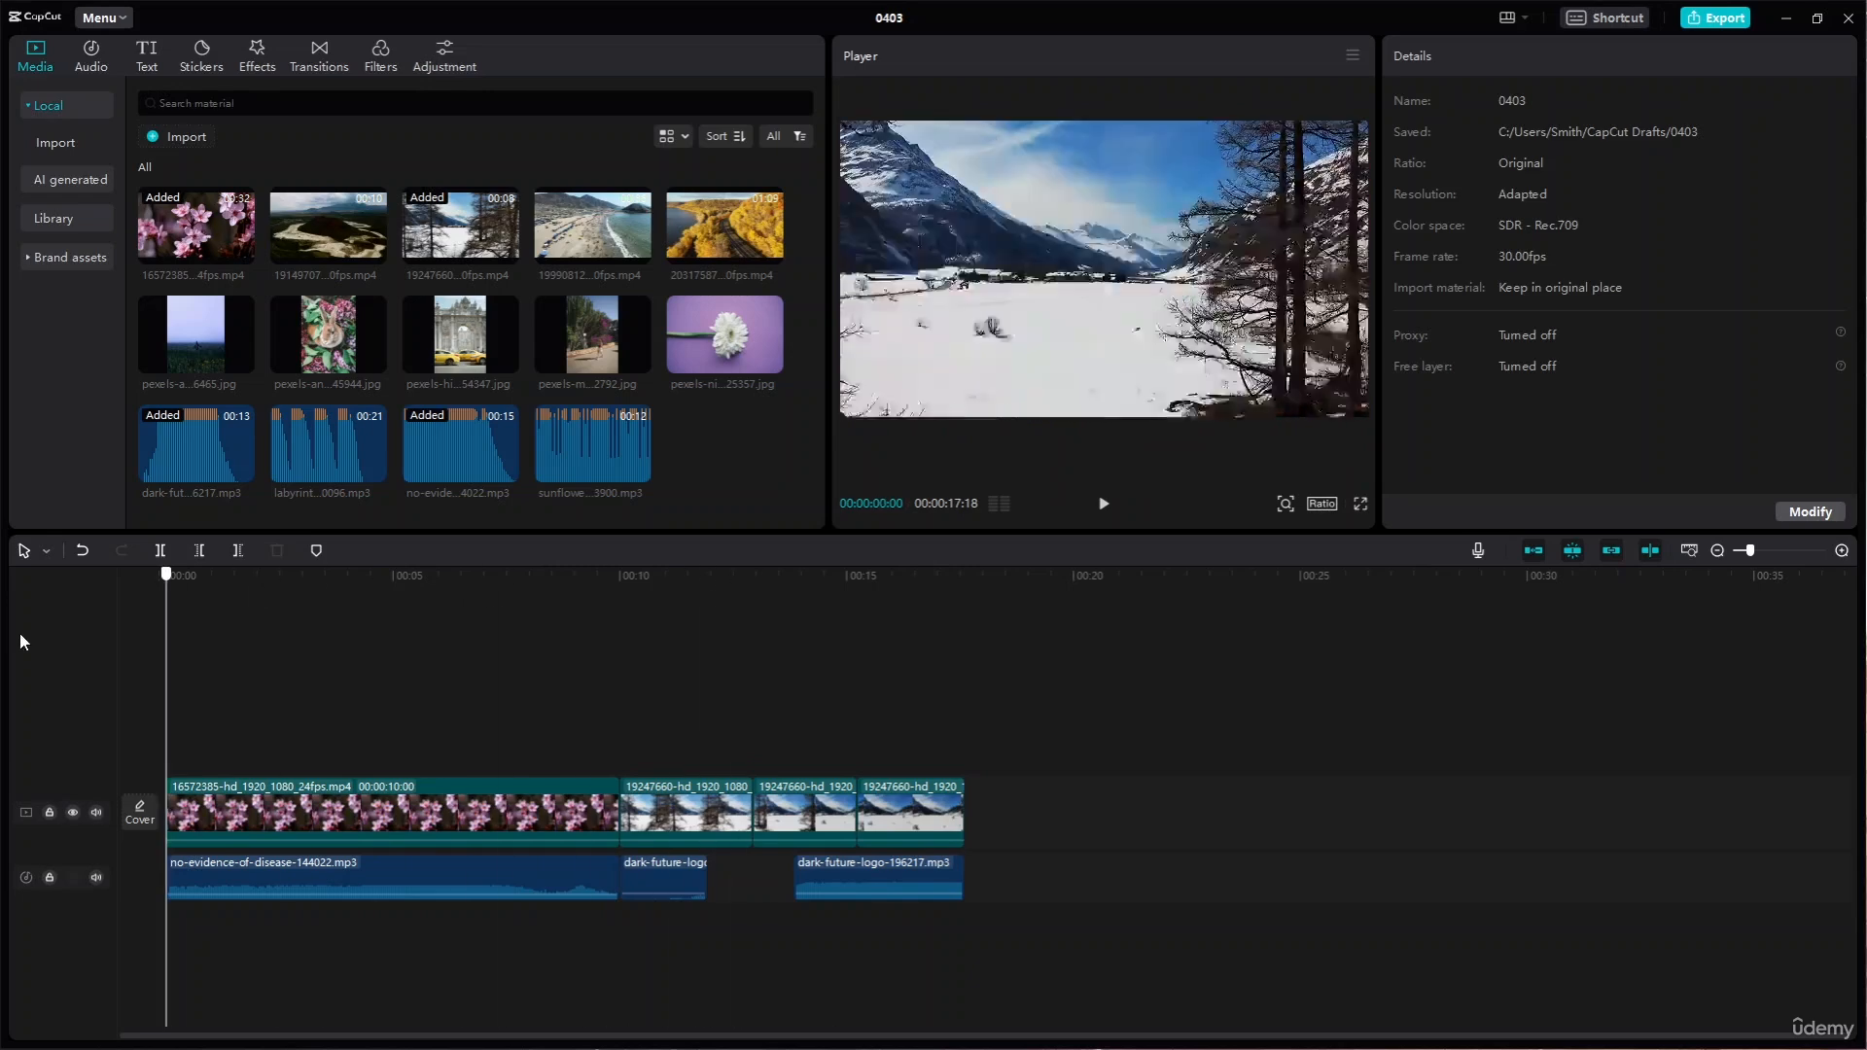
- Delete all video and audio clips from the timeline
{"action": "left_click", "coordinate": [352, 791]}
{"action": "key", "text": "Delete"}
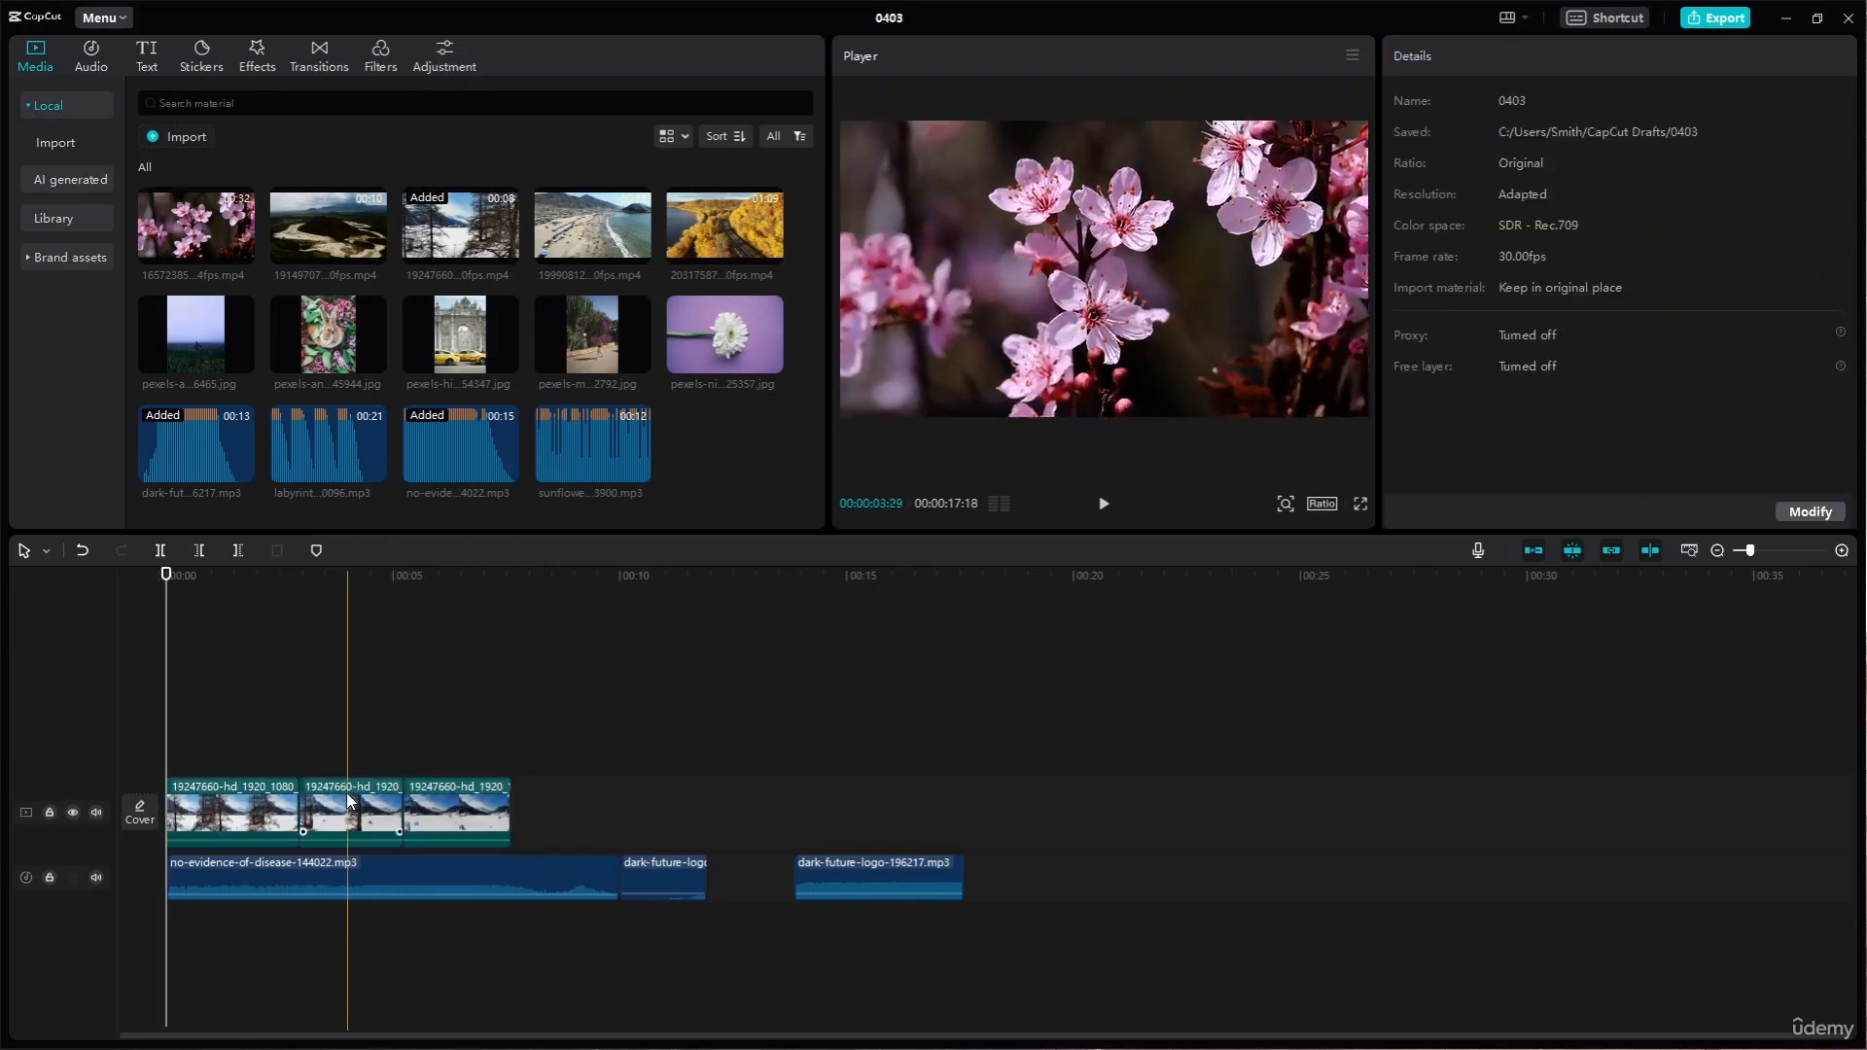
{"action": "left_click", "coordinate": [380, 828]}
{"action": "key", "text": "Delete"}
{"action": "left_click", "coordinate": [243, 818]}
{"action": "key", "text": "Delete"}
{"action": "left_click", "coordinate": [338, 811]}
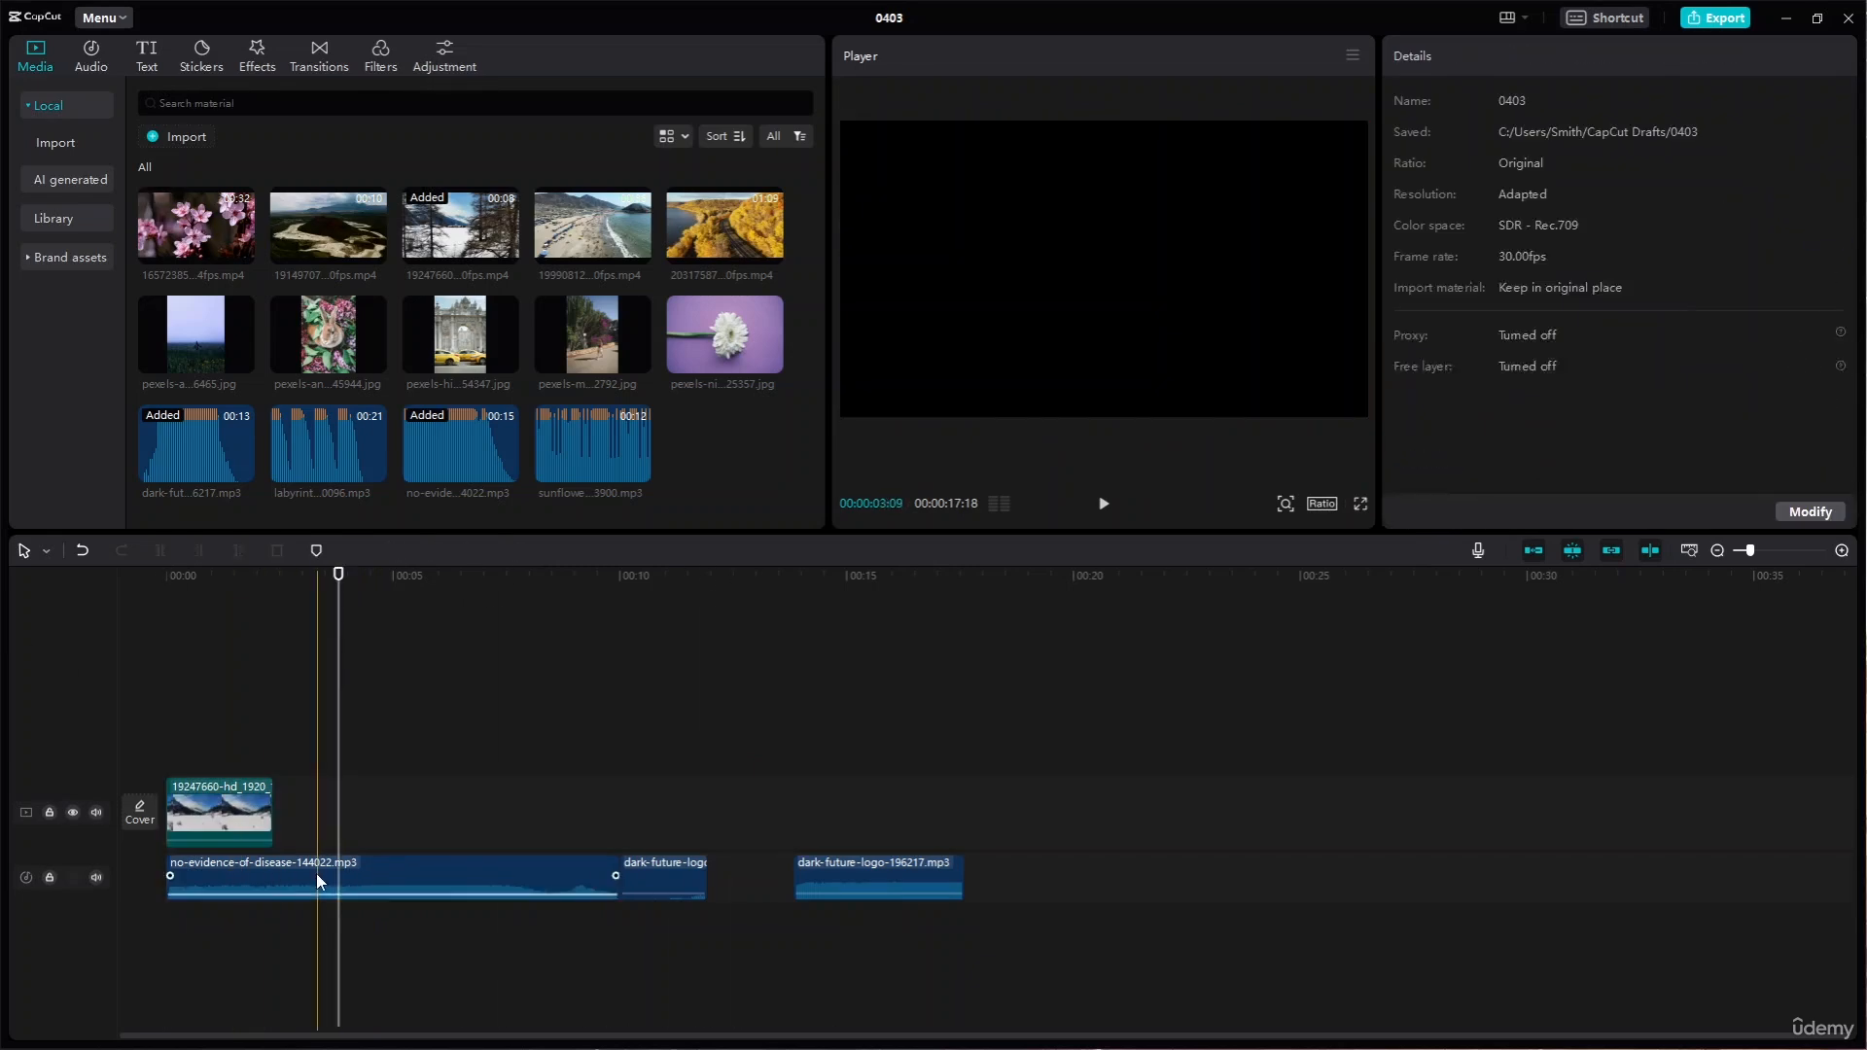
{"action": "left_click", "coordinate": [318, 880]}
{"action": "key", "text": "Delete"}
{"action": "key", "text": "Delete"}
{"action": "left_click", "coordinate": [382, 879]}
{"action": "key", "text": "Delete"}
{"action": "left_click", "coordinate": [233, 881]}
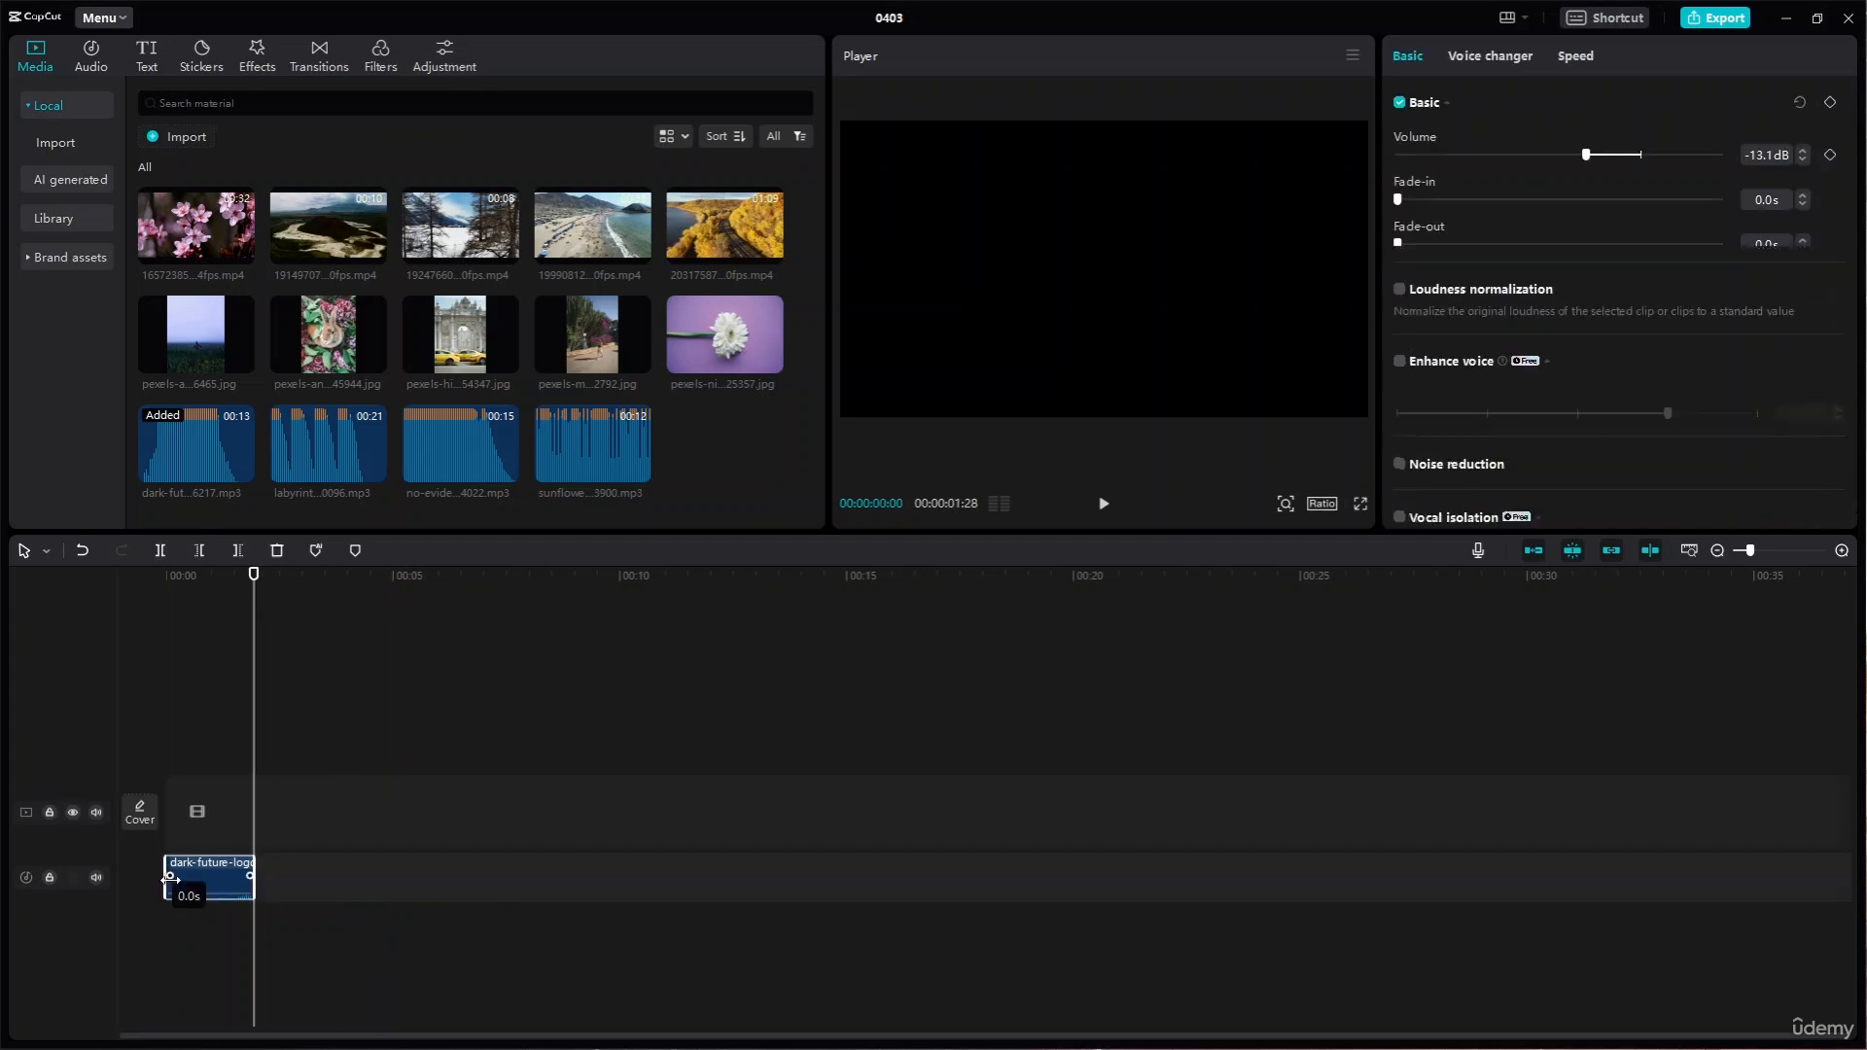
{"action": "key", "text": "Delete"}
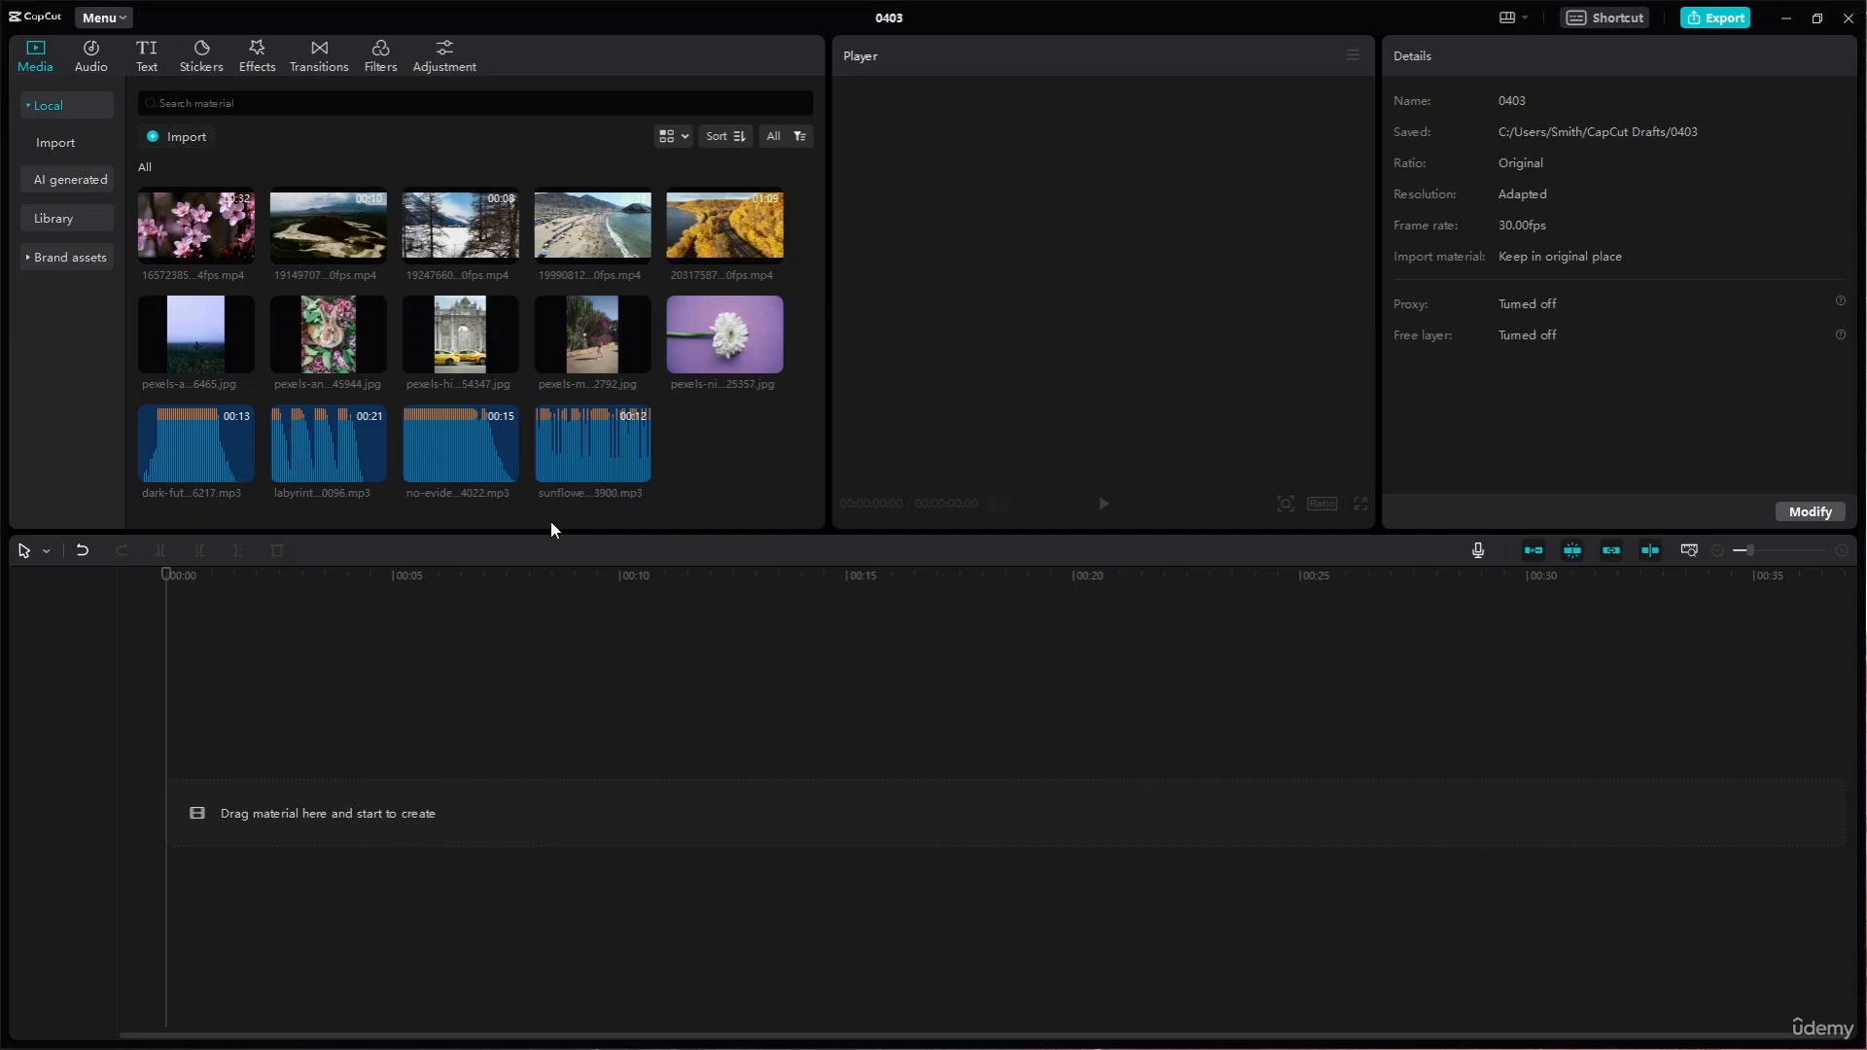
- Place the 19990812 beach video at the start of the main track and the sunflower-street-drumloop audio directly beneath it
{"action": "left_click_drag", "start_coordinate": [559, 278], "coordinate": [150, 825]}
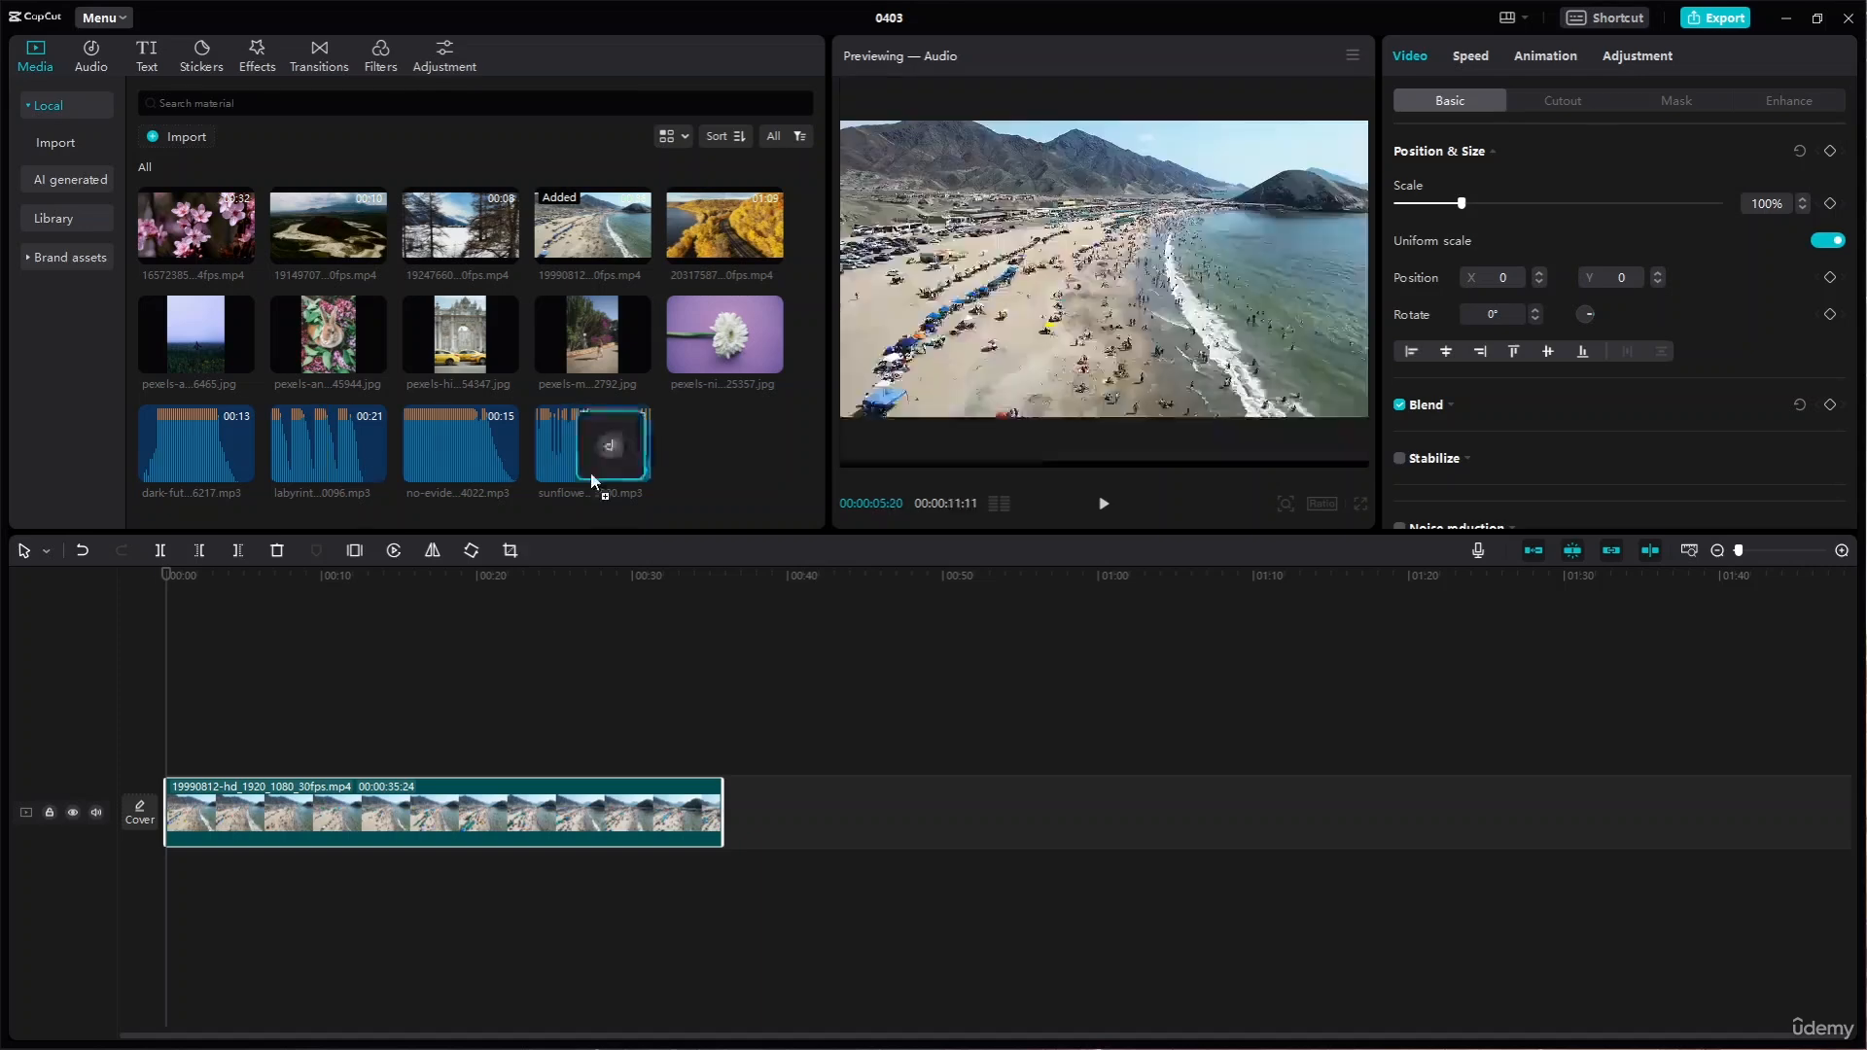
{"action": "left_click_drag", "start_coordinate": [597, 481], "coordinate": [161, 877]}
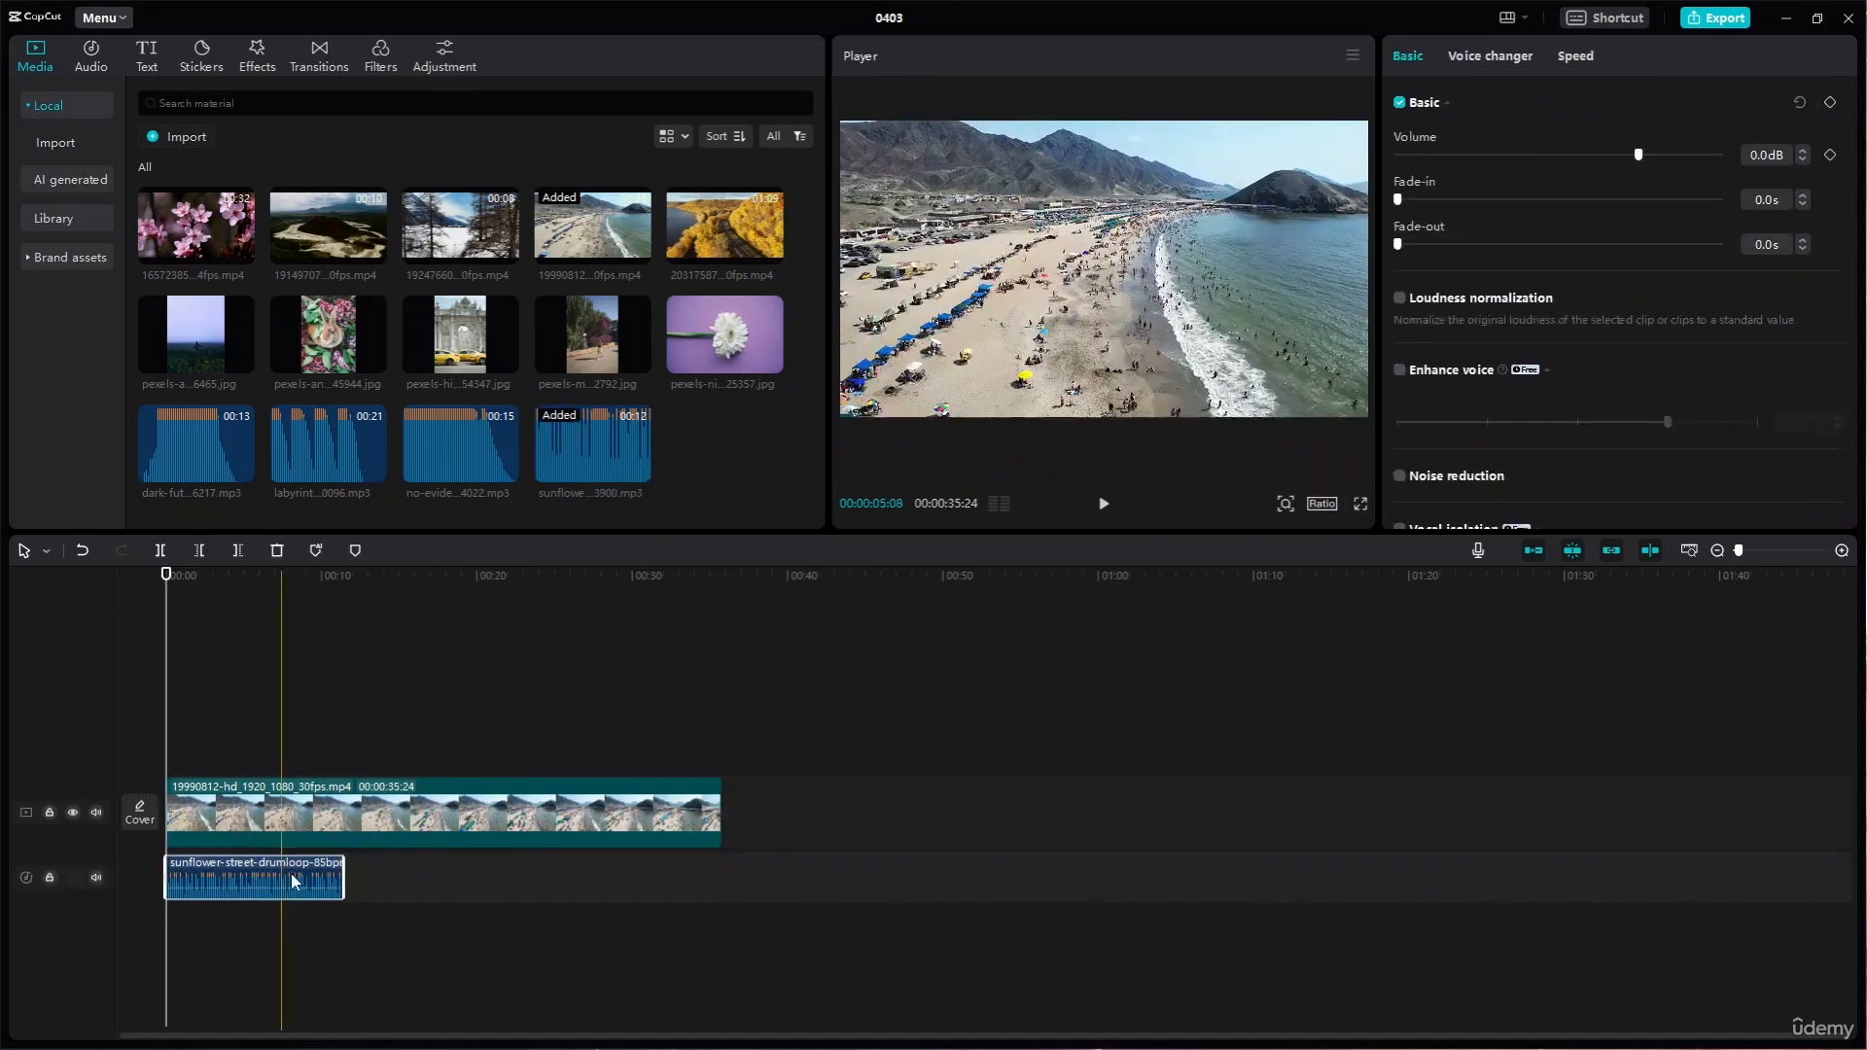
- Select the beach video and move the playhead to the end of the drumloop audio at 00:00:11:11
{"action": "left_click", "coordinate": [658, 827]}
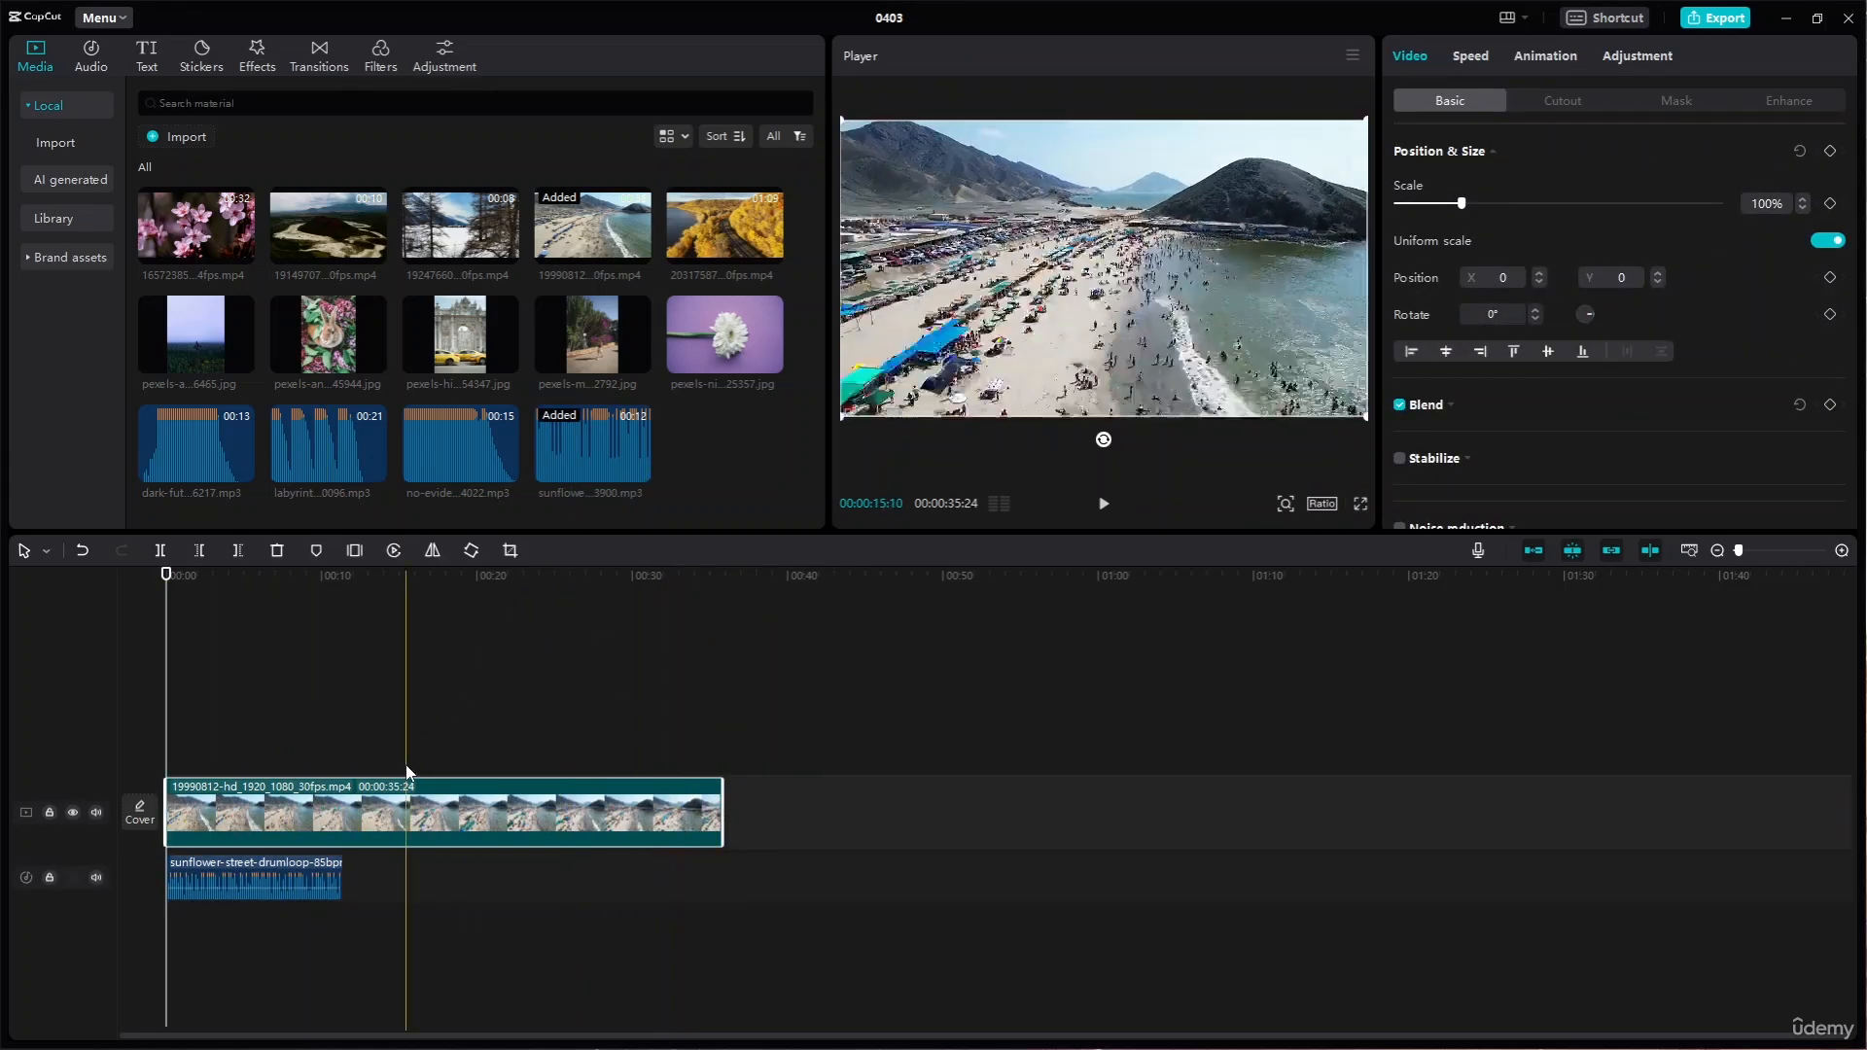
{"action": "left_click", "coordinate": [427, 580]}
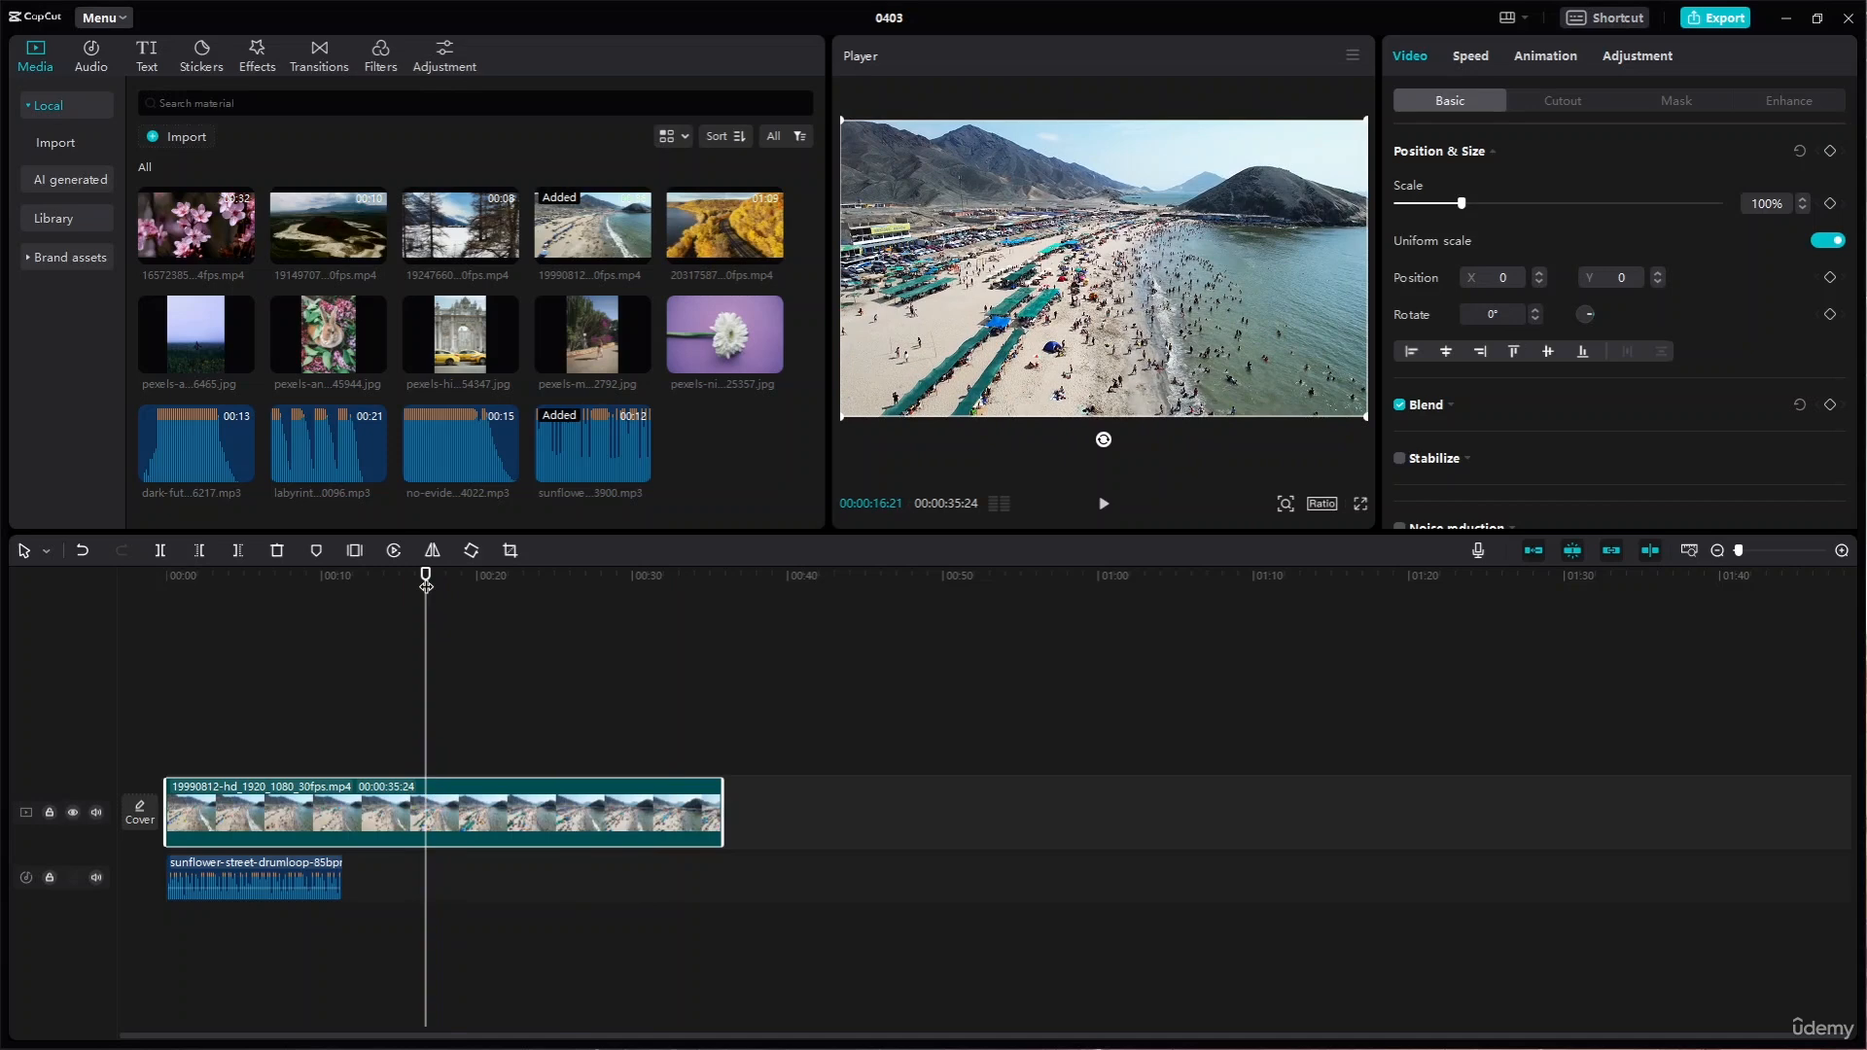
{"action": "left_click_drag", "start_coordinate": [427, 574], "coordinate": [342, 585]}
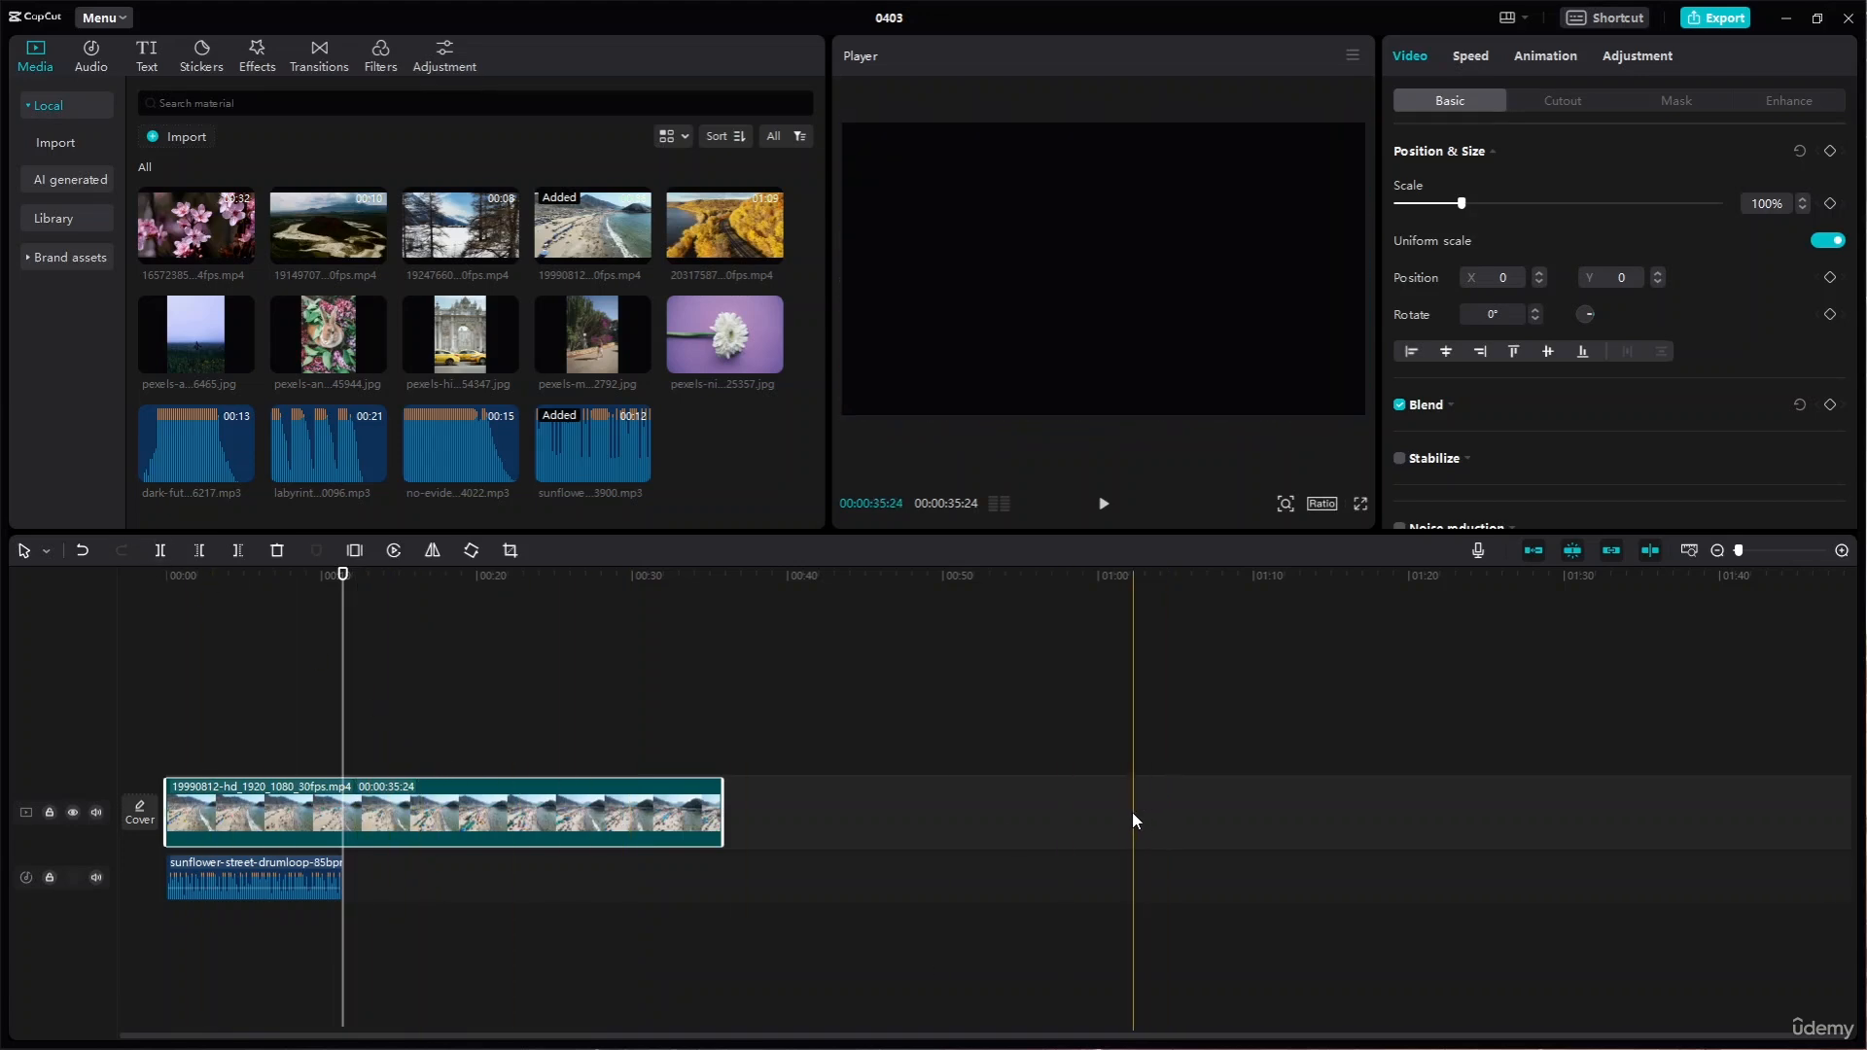
- Try splitting the beach video at 00:00:23:14 and at about 00:00:14, and undo both splits
{"action": "key", "text": "ctrl+b"}
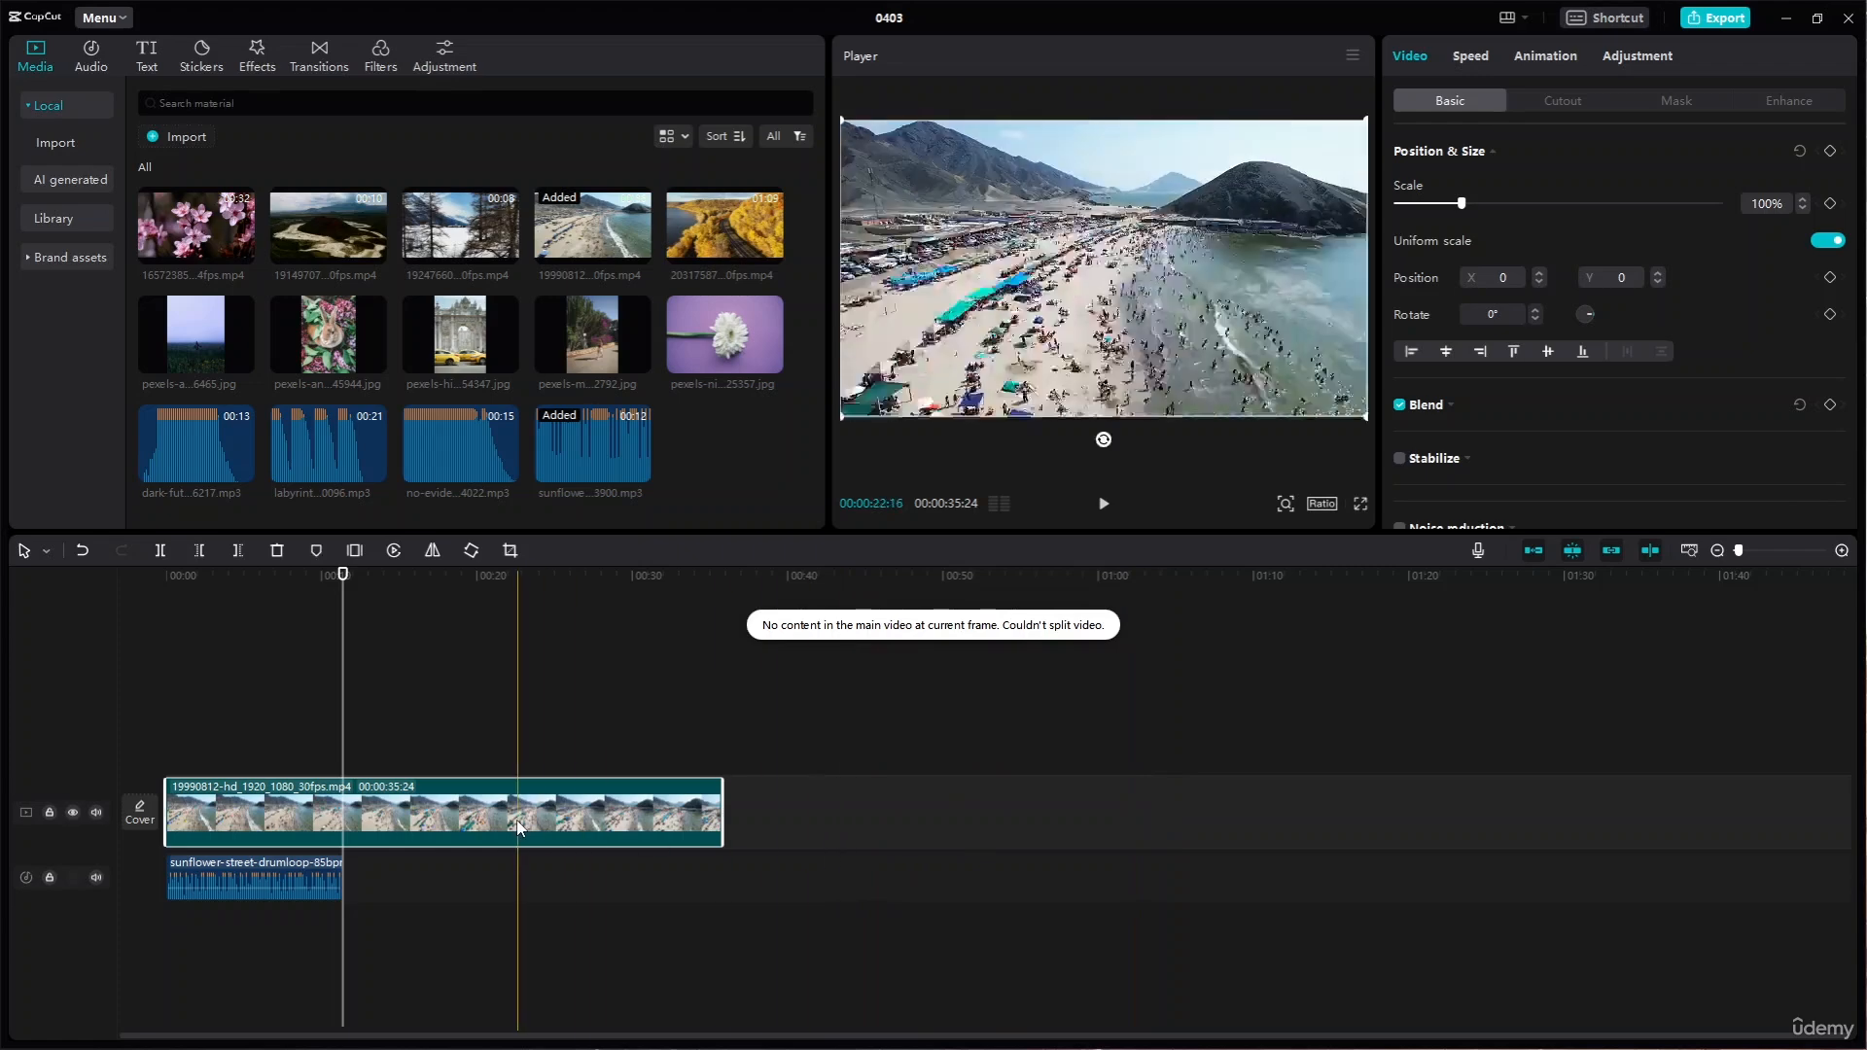
{"action": "key", "text": "ctrl+b"}
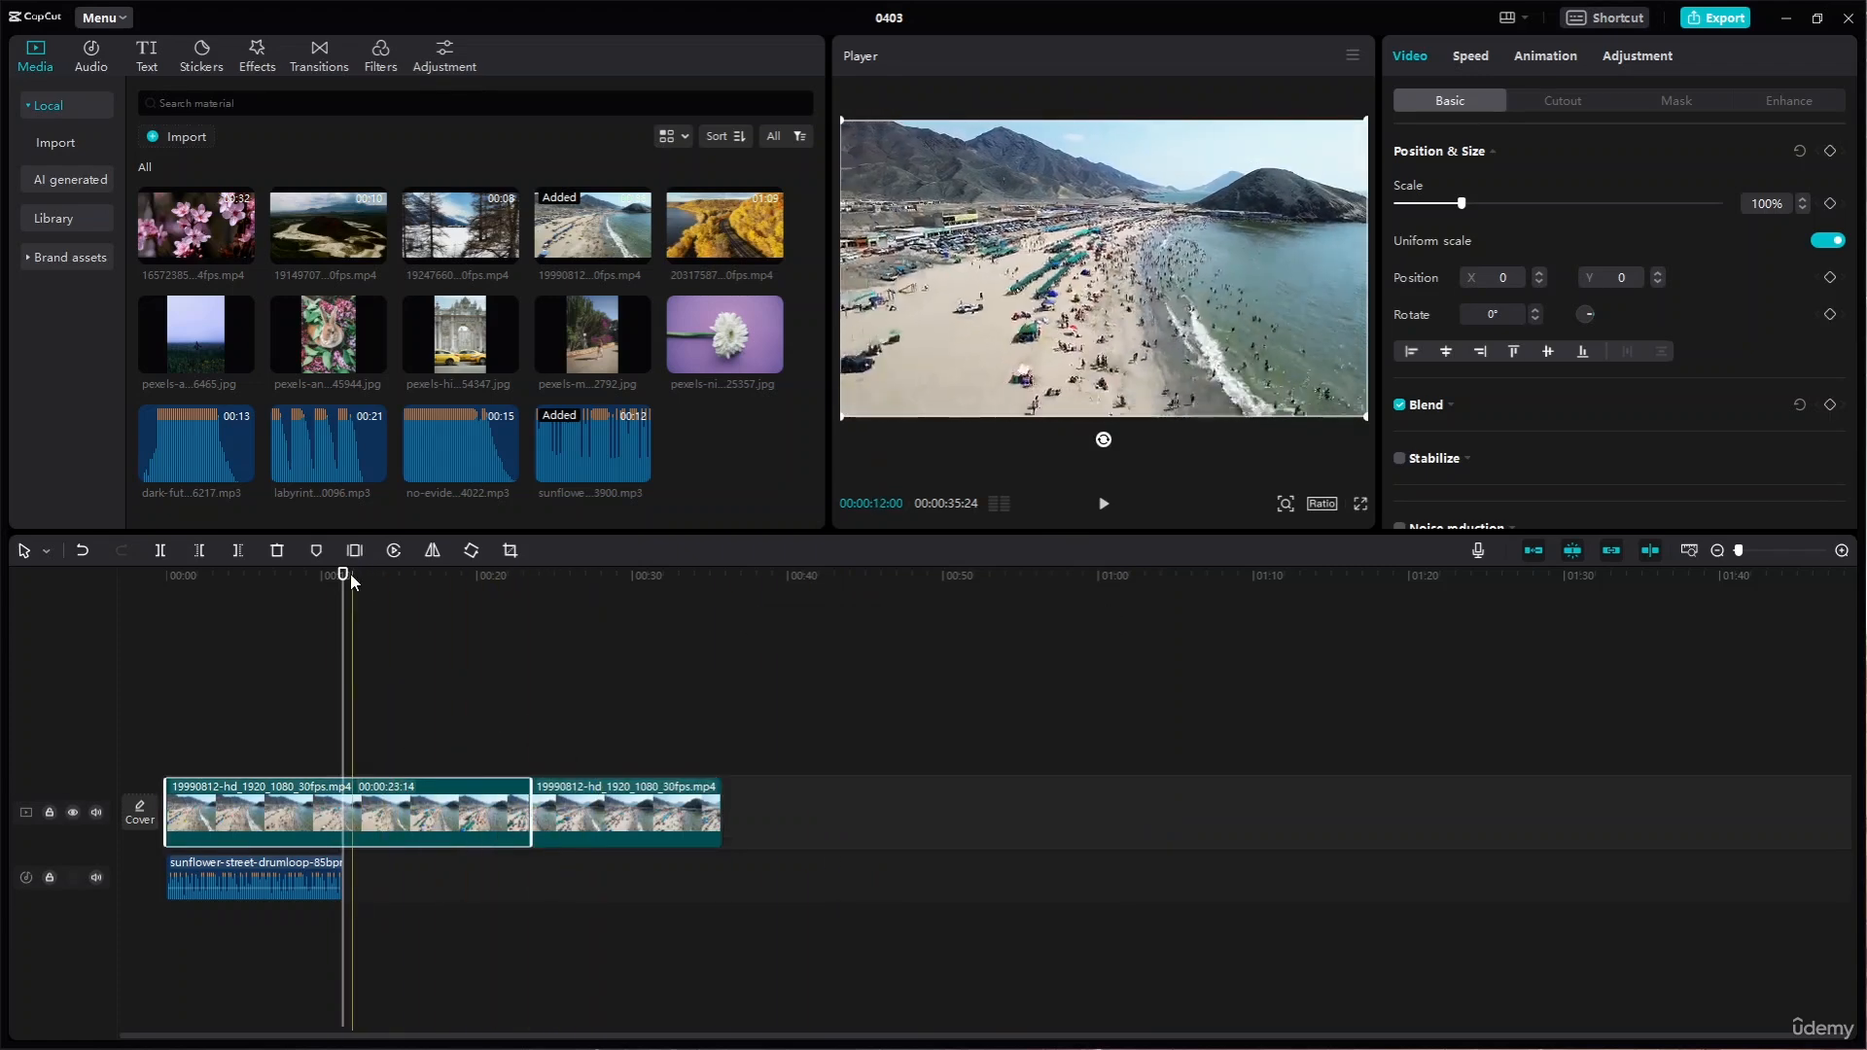
{"action": "key", "text": "ctrl+b"}
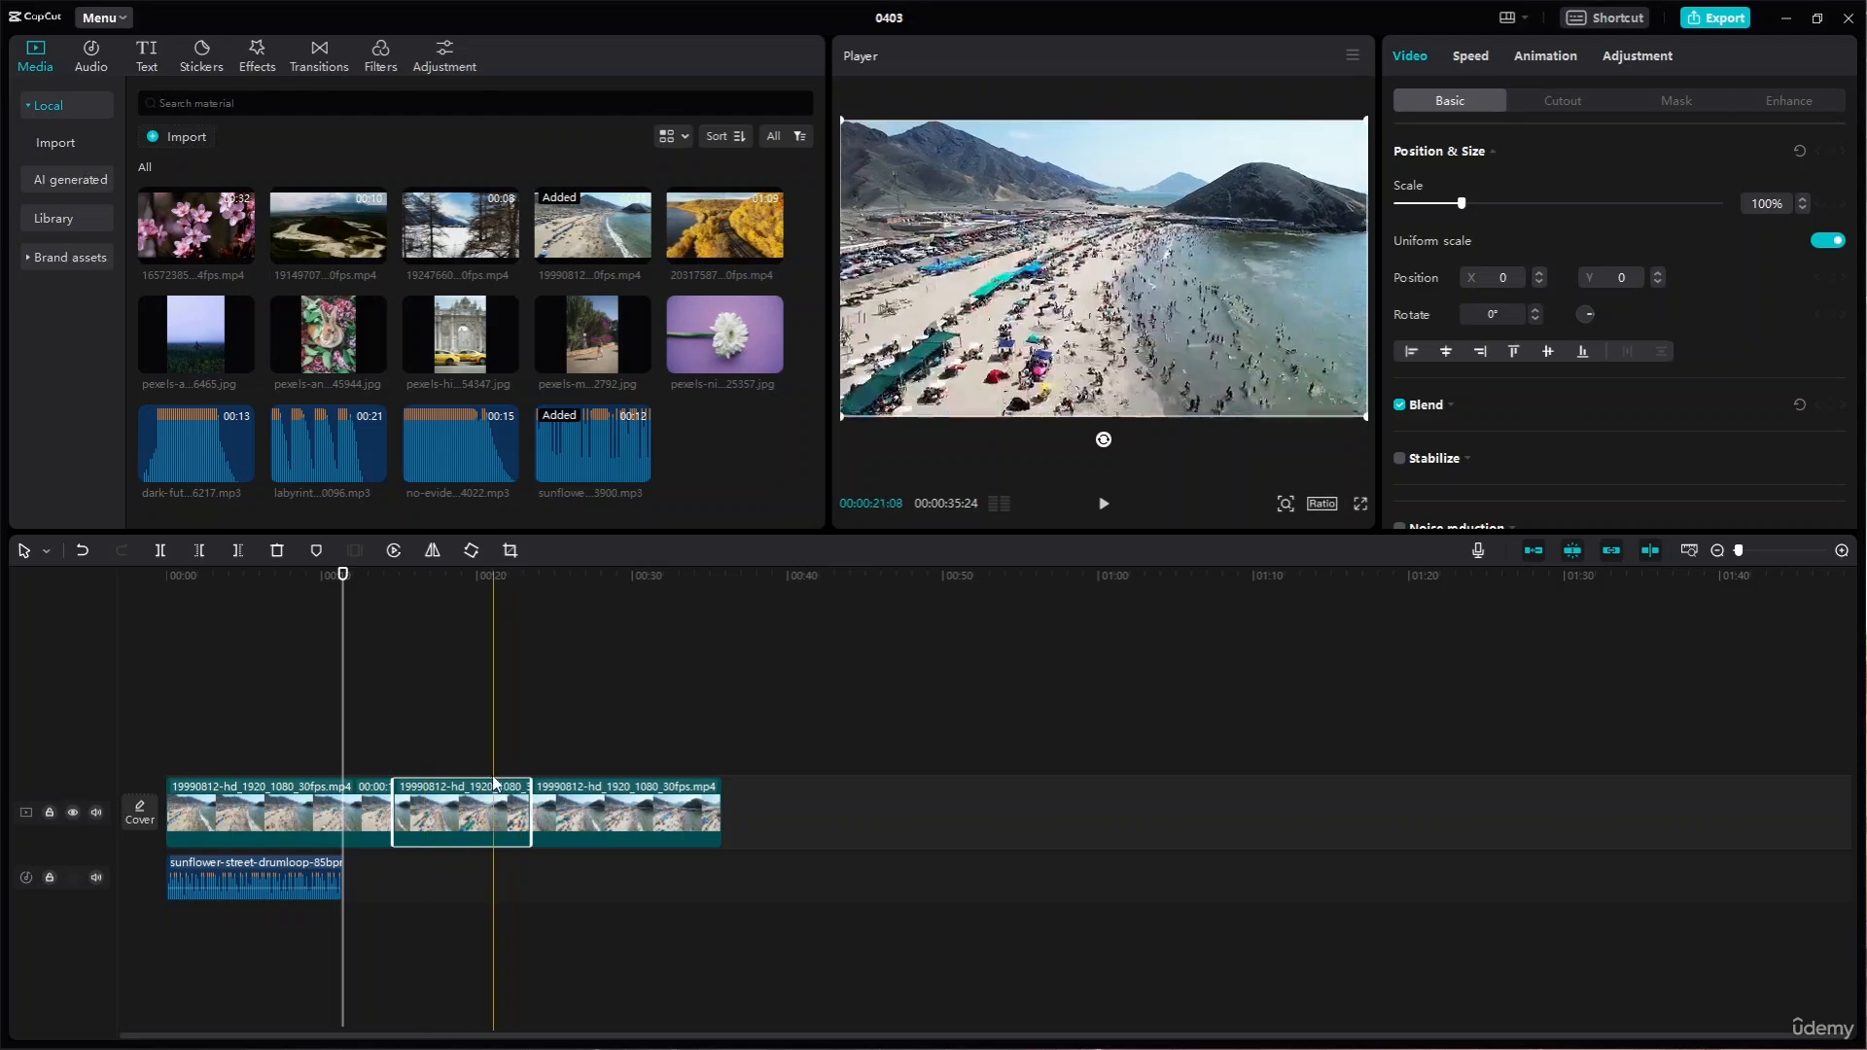
{"action": "key", "text": "ctrl+z"}
{"action": "key", "text": "ctrl+z"}
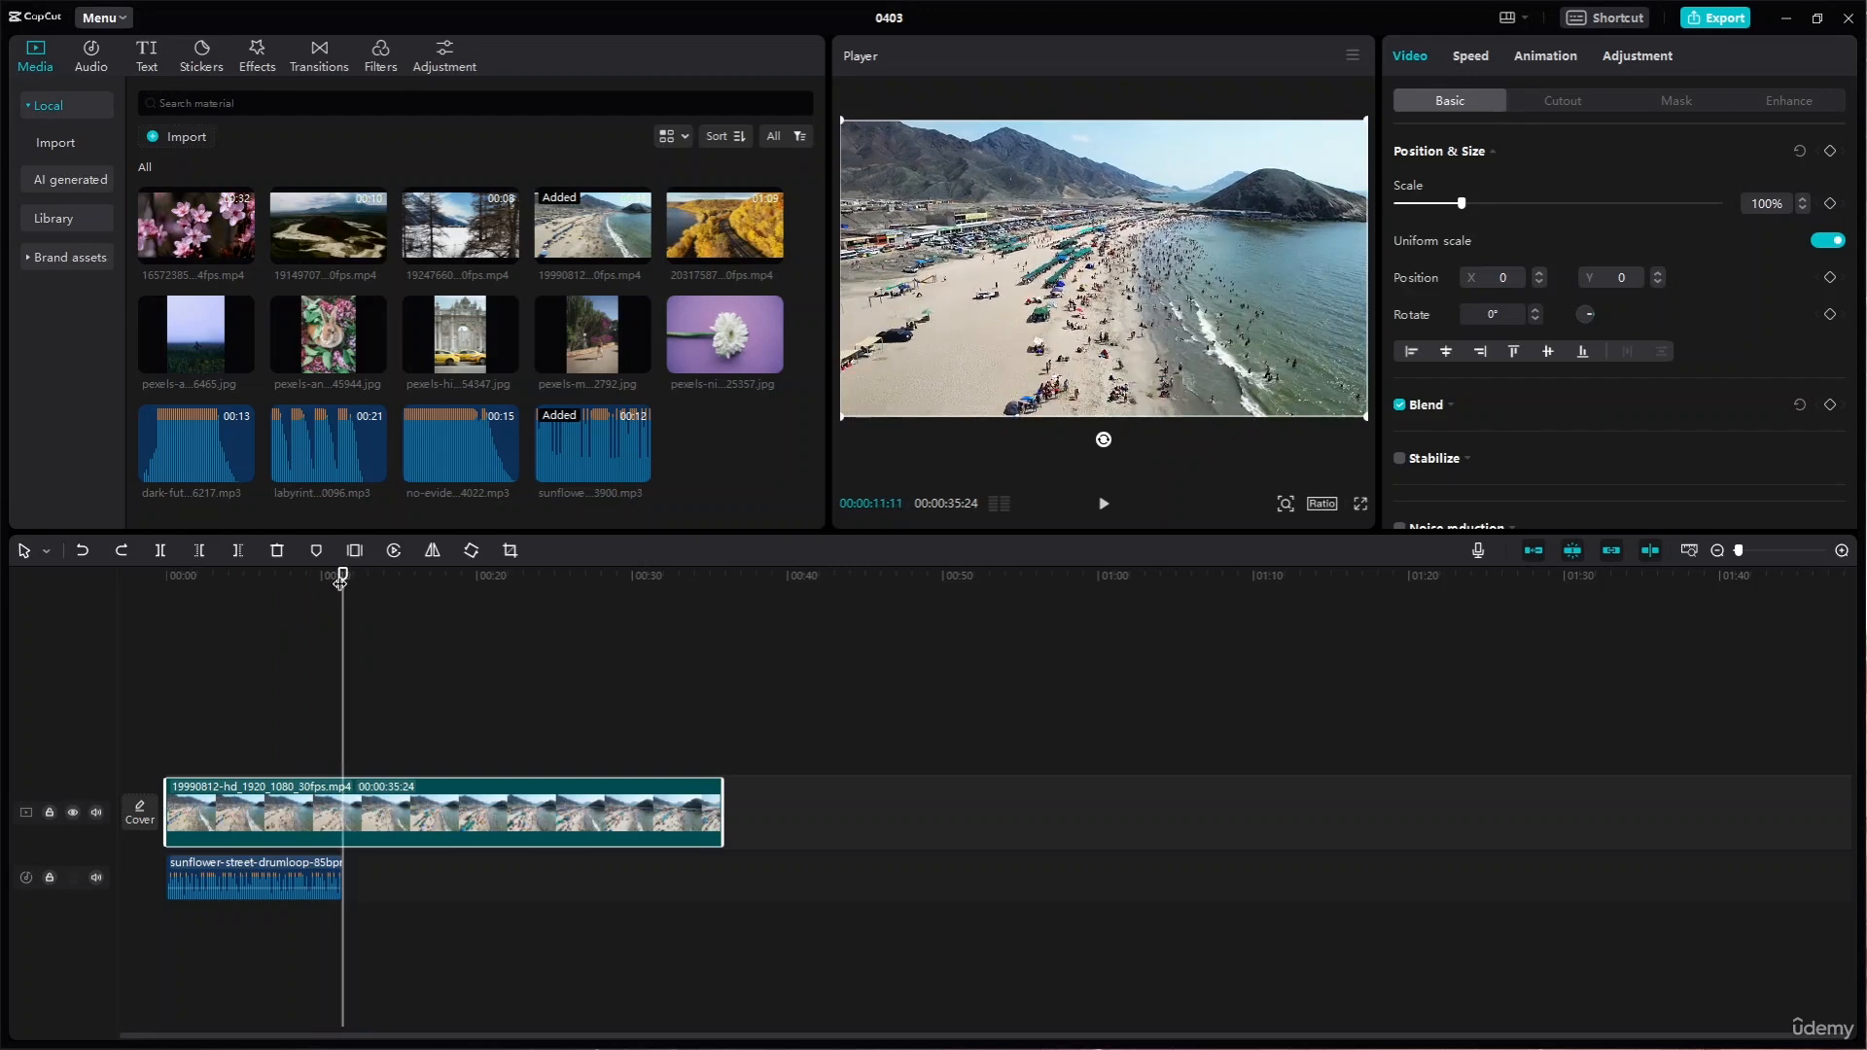
- Split the beach video at 00:00:11:11, where the drumloop audio ends, and move the playhead to about 27 seconds
{"action": "key", "text": "ctrl+b"}
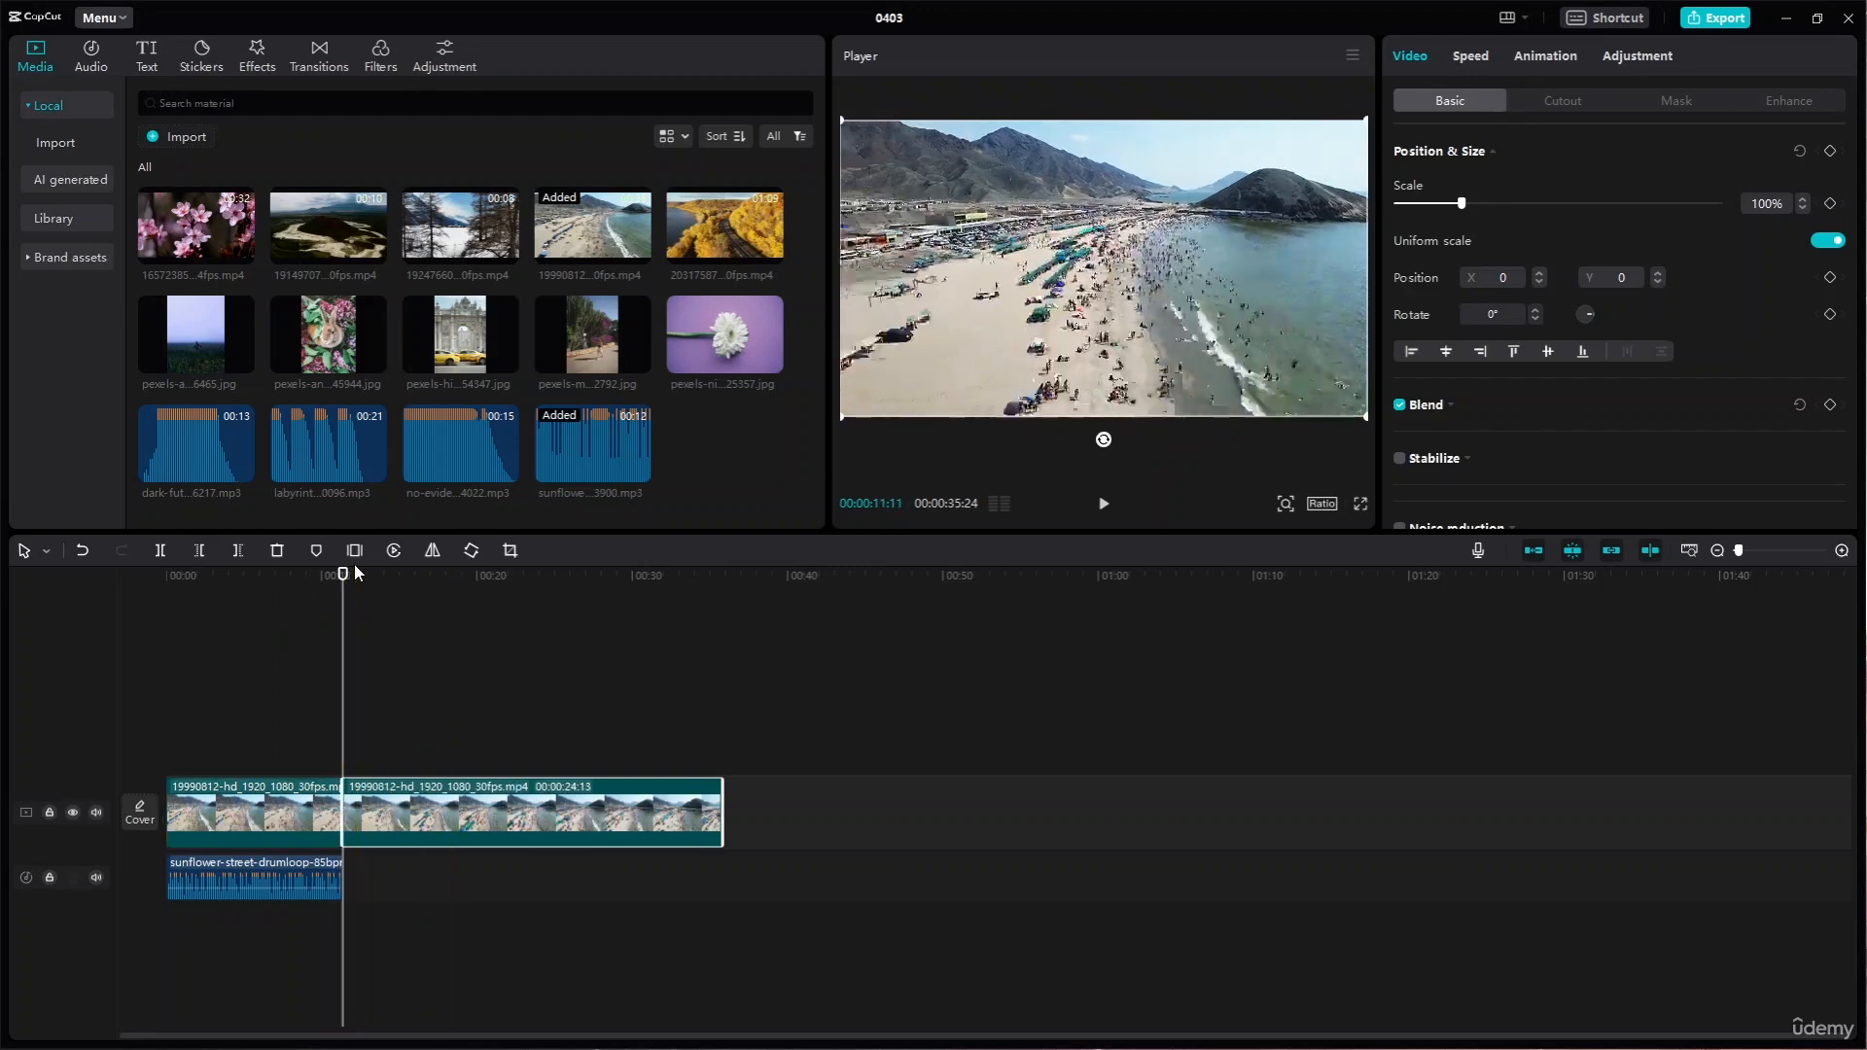
{"action": "left_click_drag", "start_coordinate": [344, 581], "coordinate": [591, 584]}
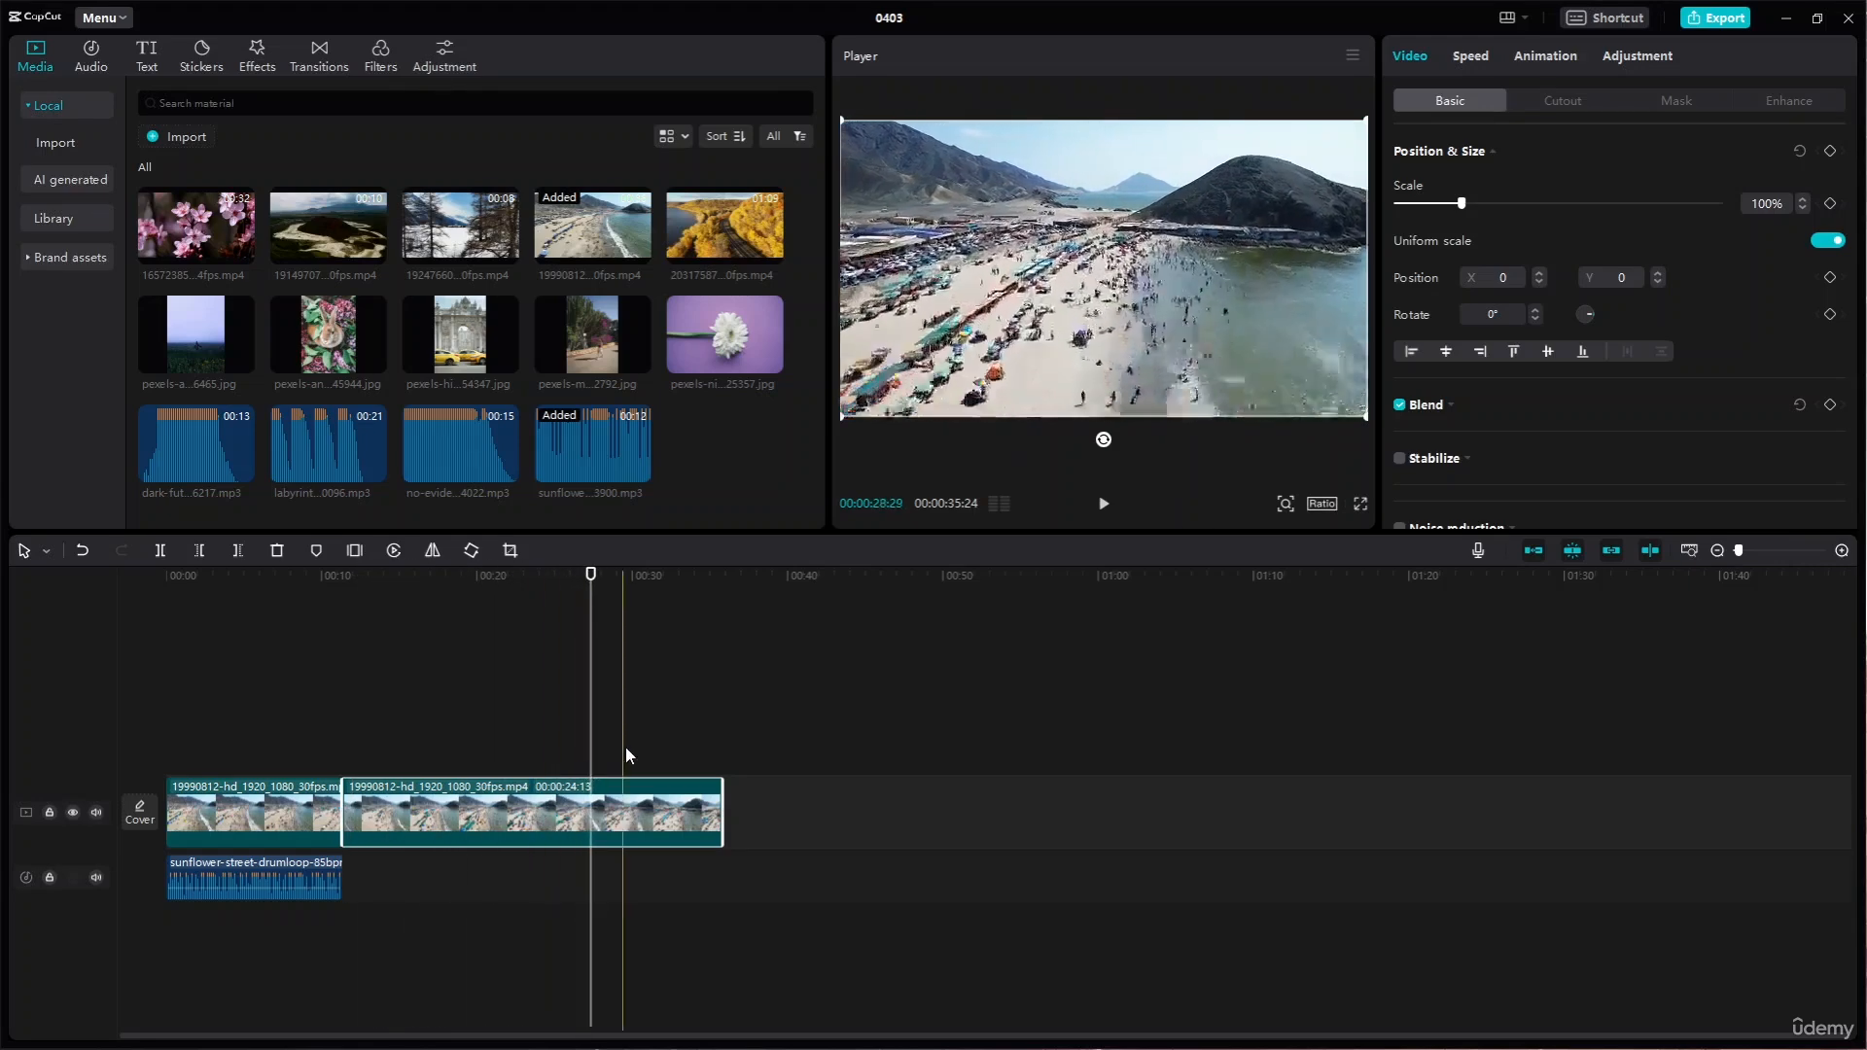
- Split the second part of the beach video at 00:00:27:25 and delete the segment between 00:00:11:11 and that cut
{"action": "key", "text": "ctrl+b"}
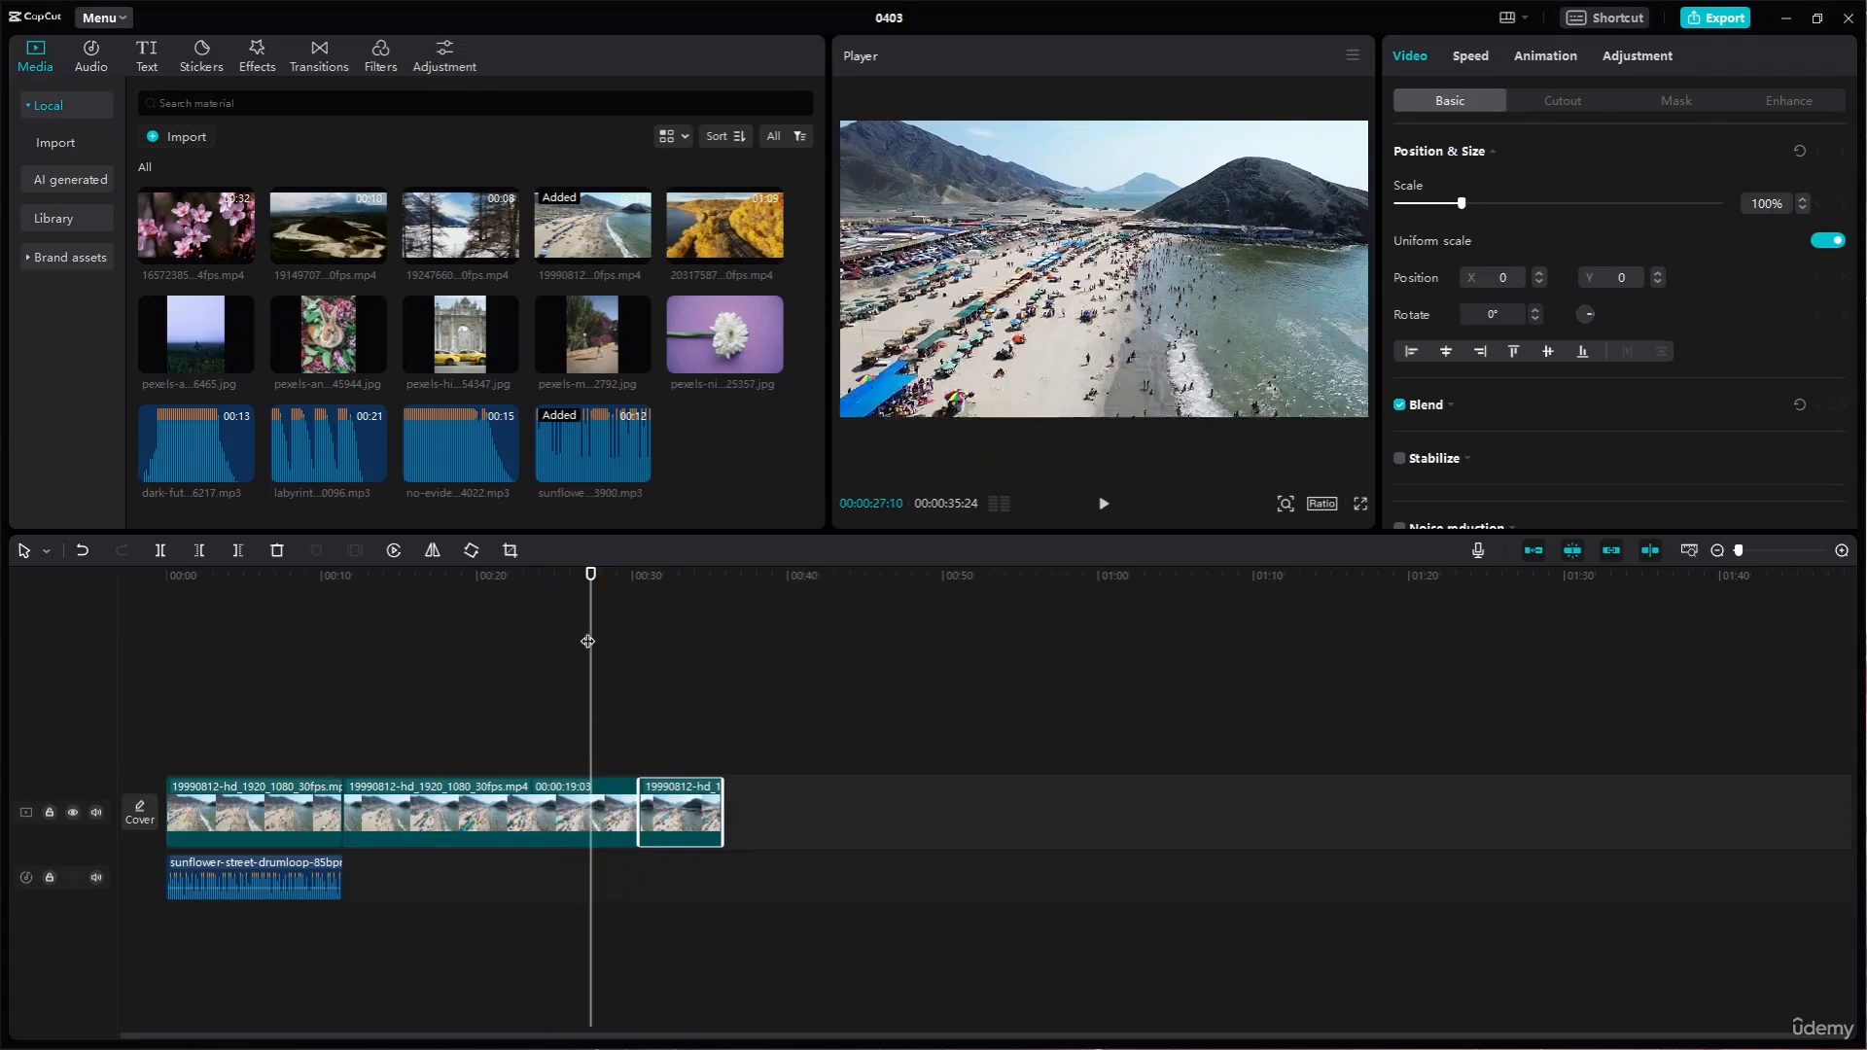
{"action": "key", "text": "ctrl+z"}
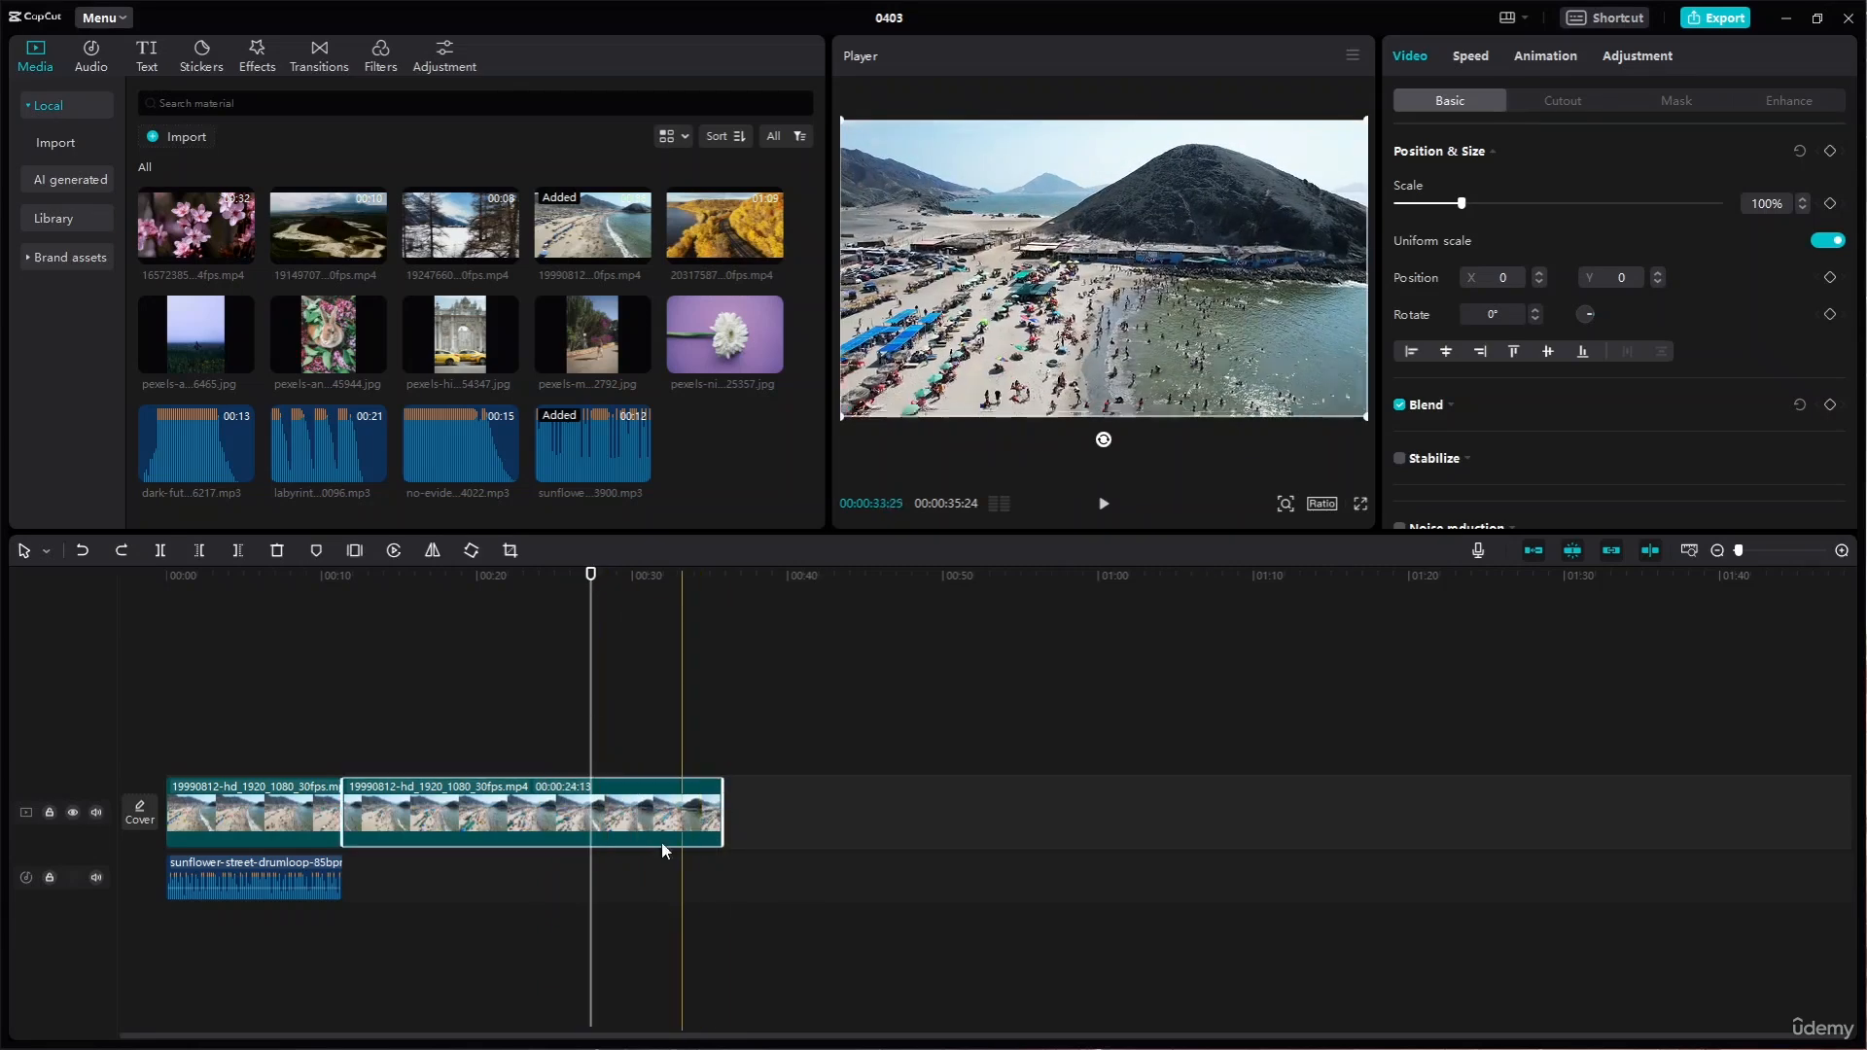
{"action": "left_click_drag", "start_coordinate": [589, 583], "coordinate": [580, 583]}
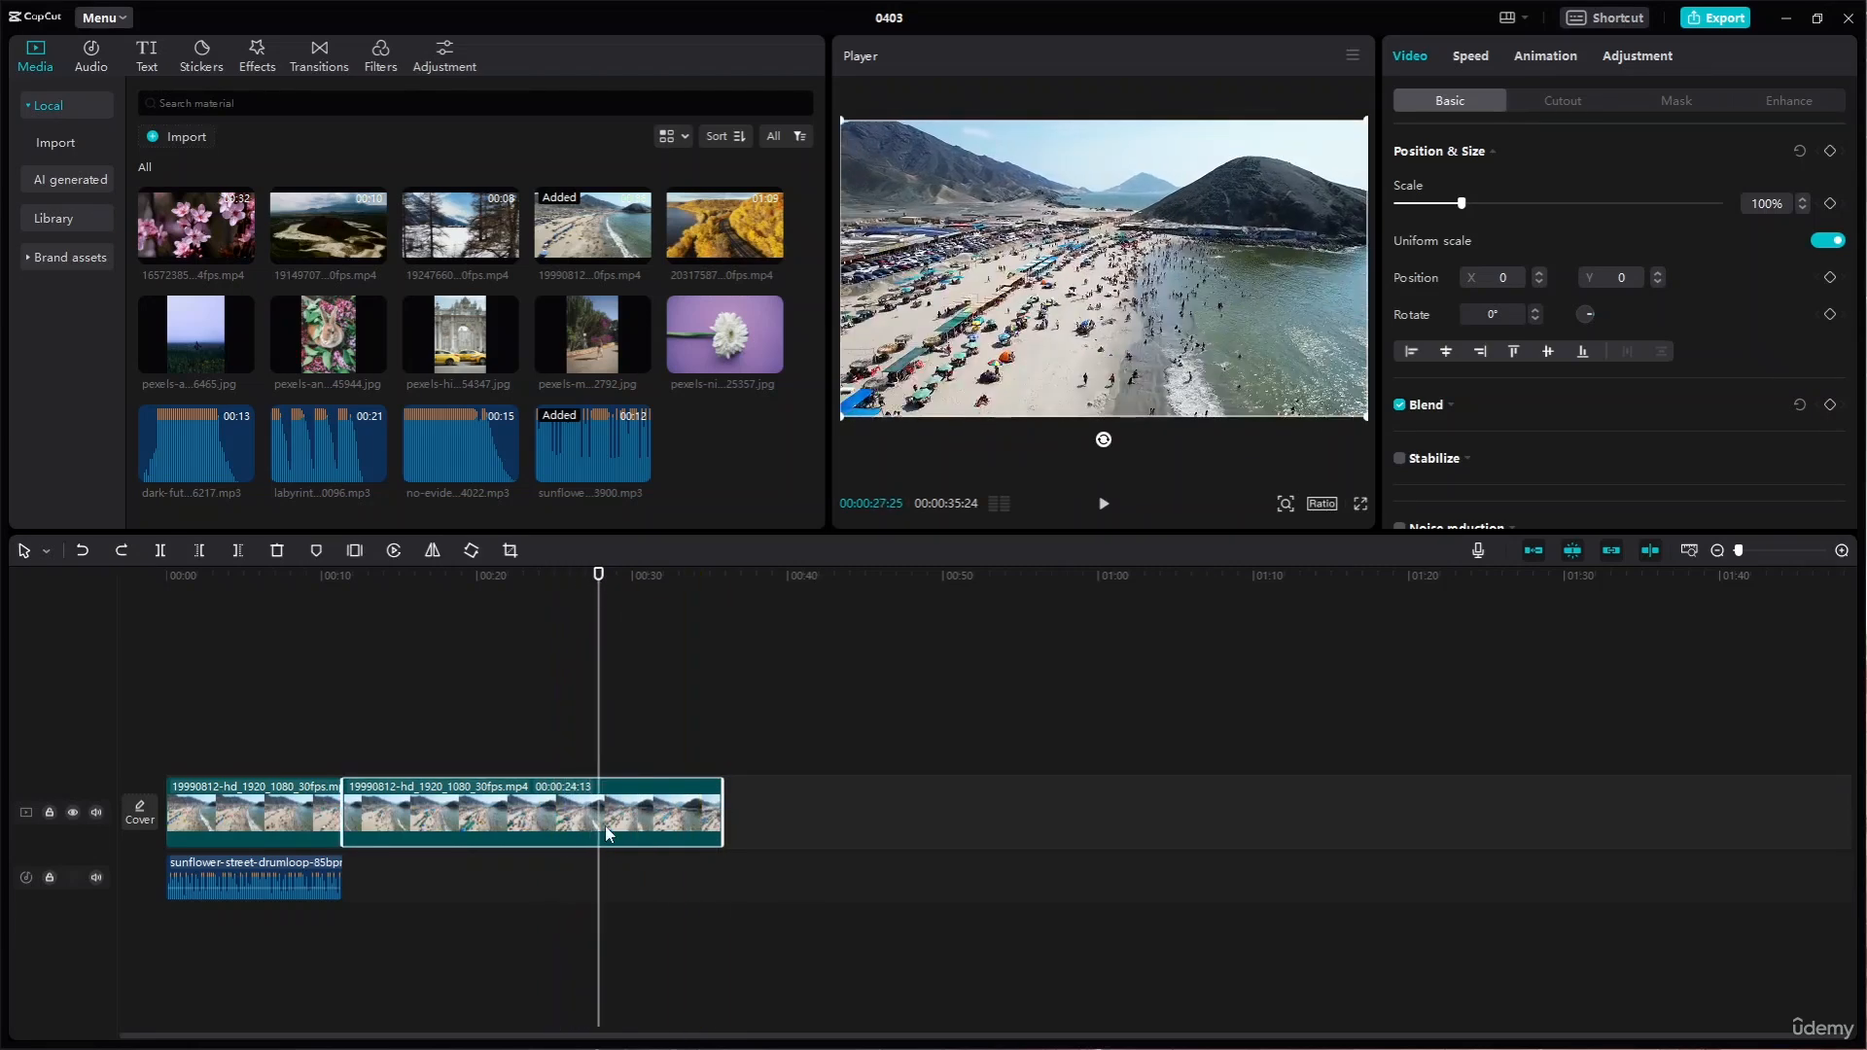
{"action": "key", "text": "ctrl+b"}
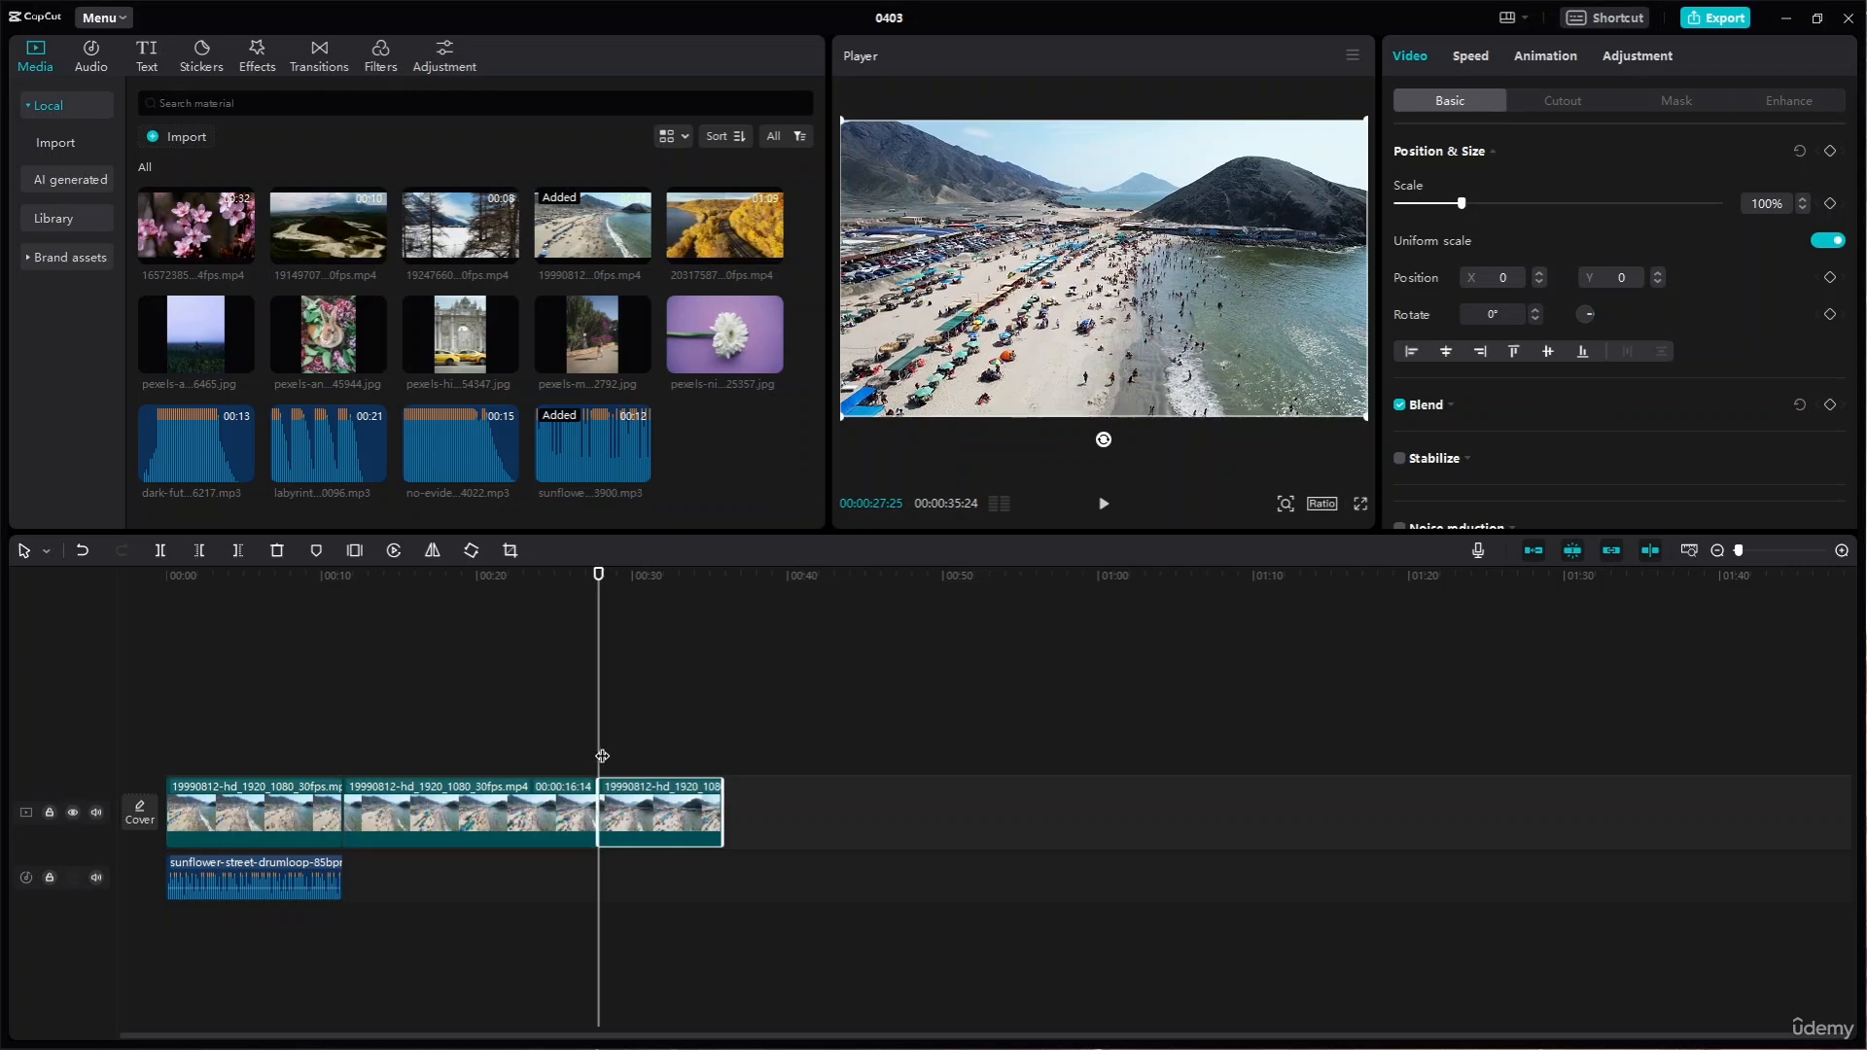
{"action": "key", "text": "Delete"}
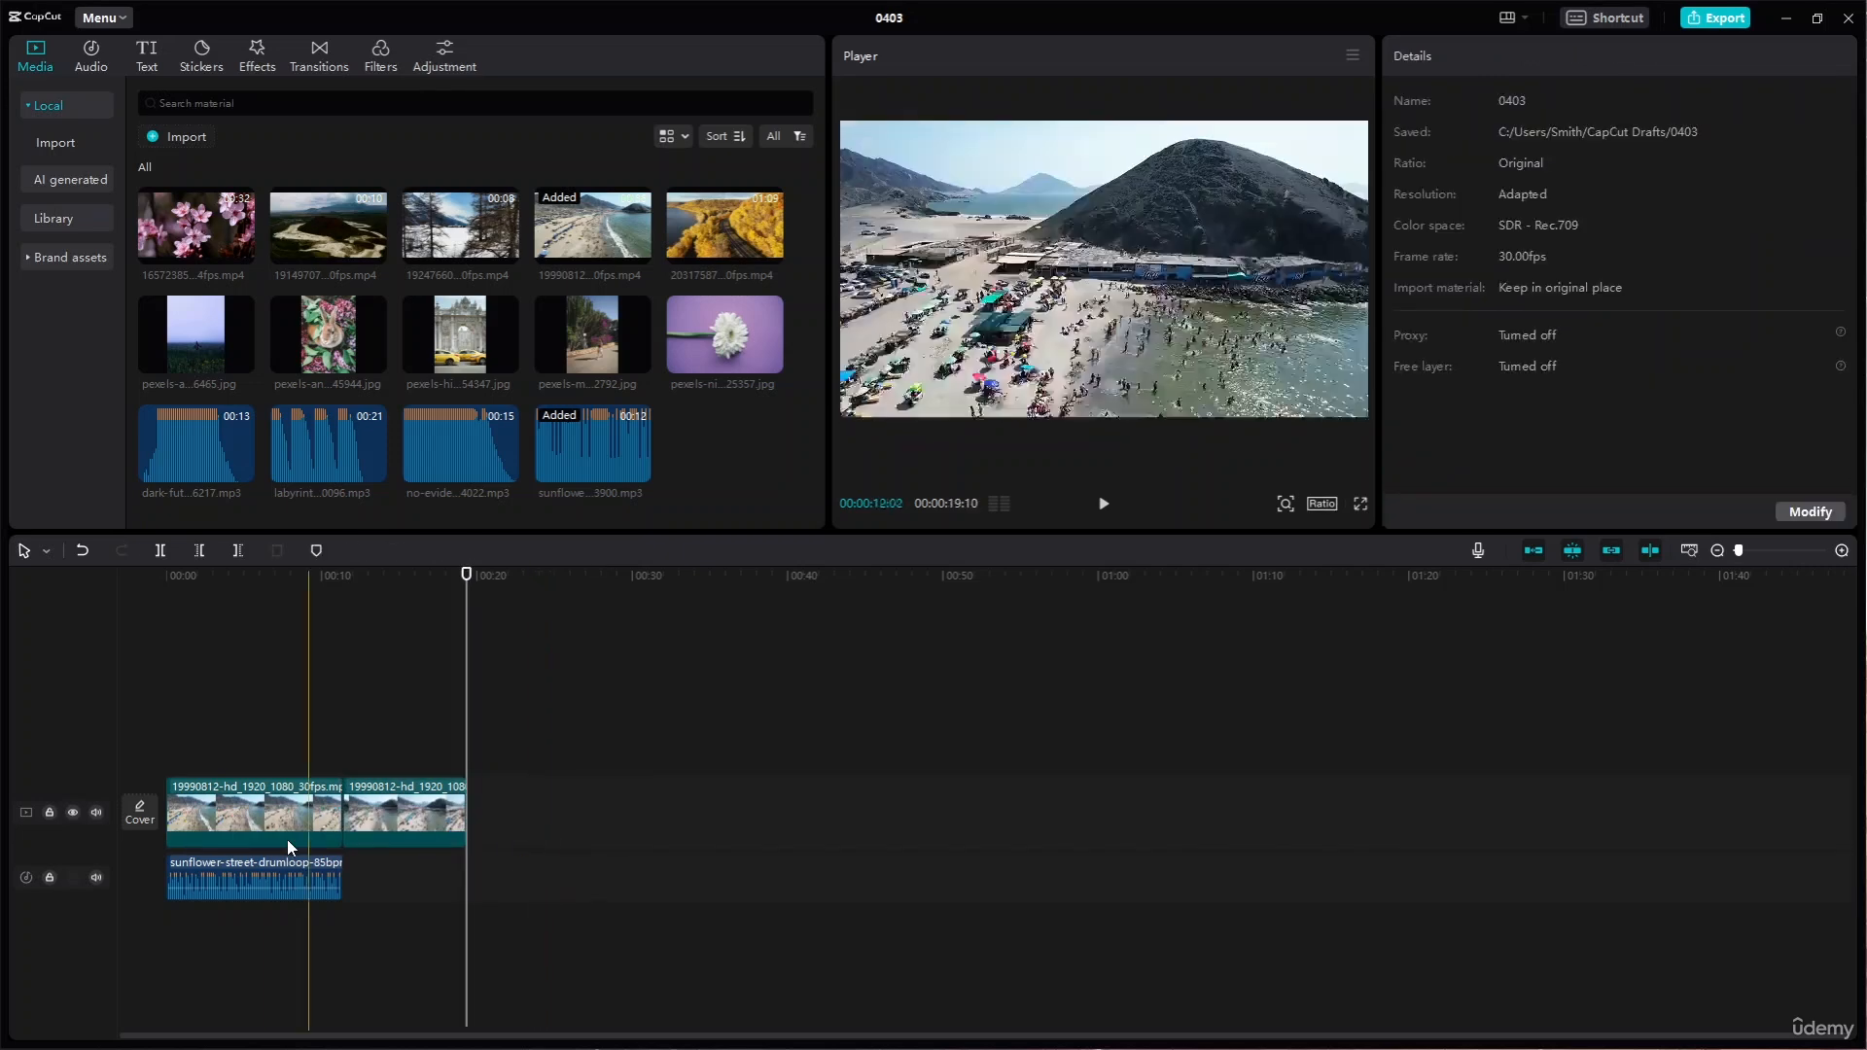
- Split the first beach clip at 00:00:05:00 and delete its second part
{"action": "left_click", "coordinate": [288, 837]}
{"action": "left_click_drag", "start_coordinate": [468, 581], "coordinate": [245, 625]}
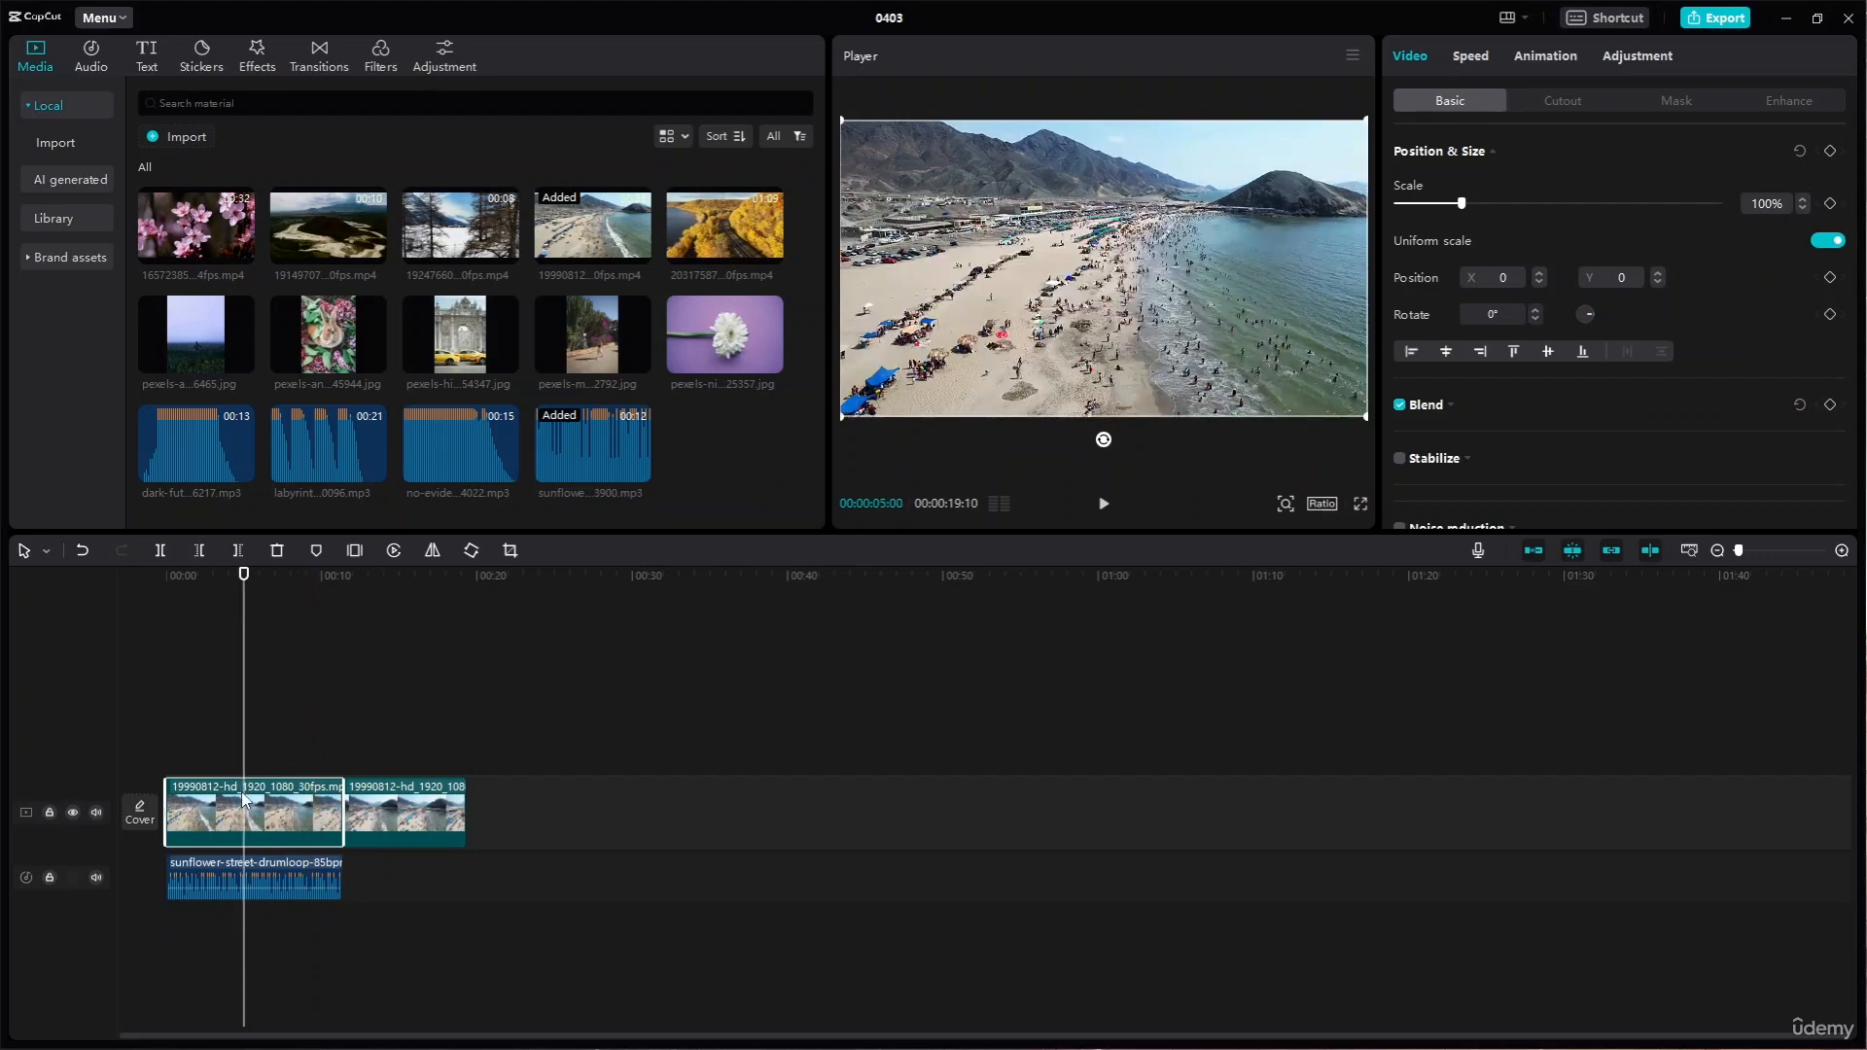
{"action": "key", "text": "ctrl+b"}
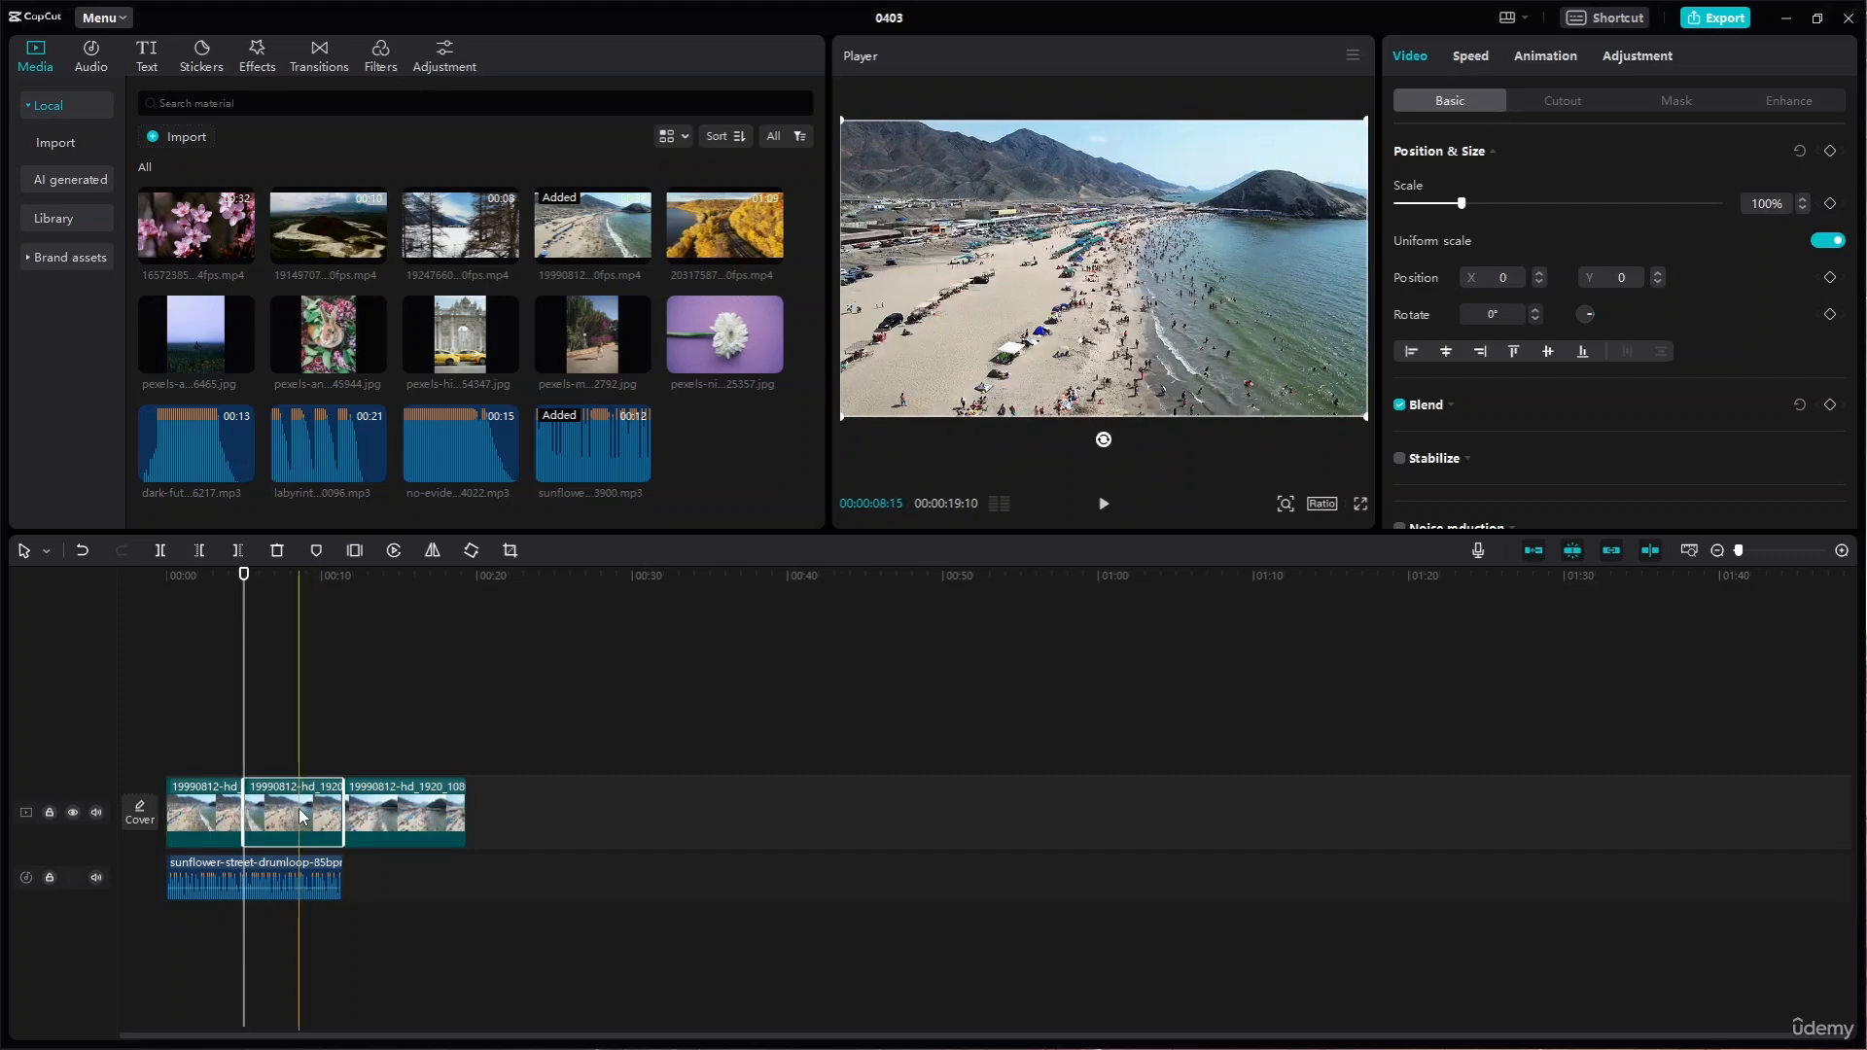
{"action": "key", "text": "Delete"}
- Trim the end of the last beach clip to 00:00:11:11 so it ends with the drumloop audio
{"action": "left_click", "coordinate": [360, 815]}
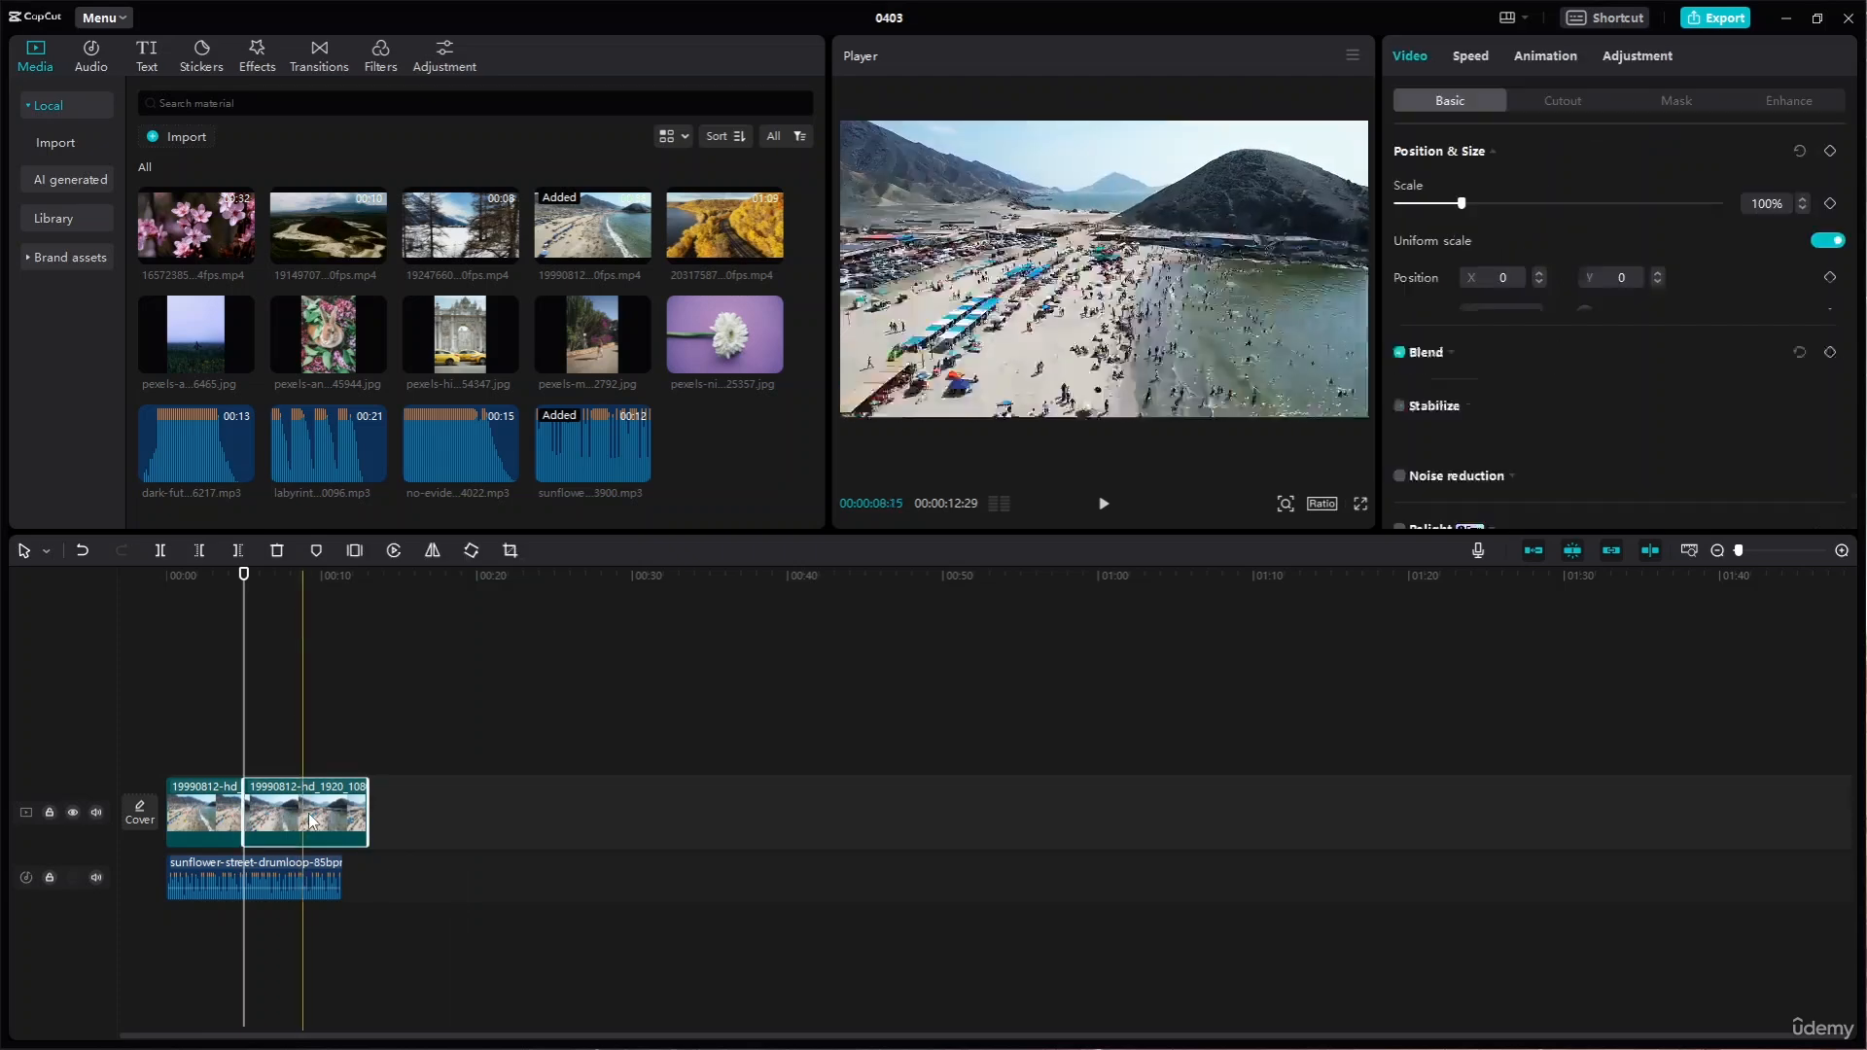
{"action": "left_click_drag", "start_coordinate": [369, 800], "coordinate": [344, 800]}
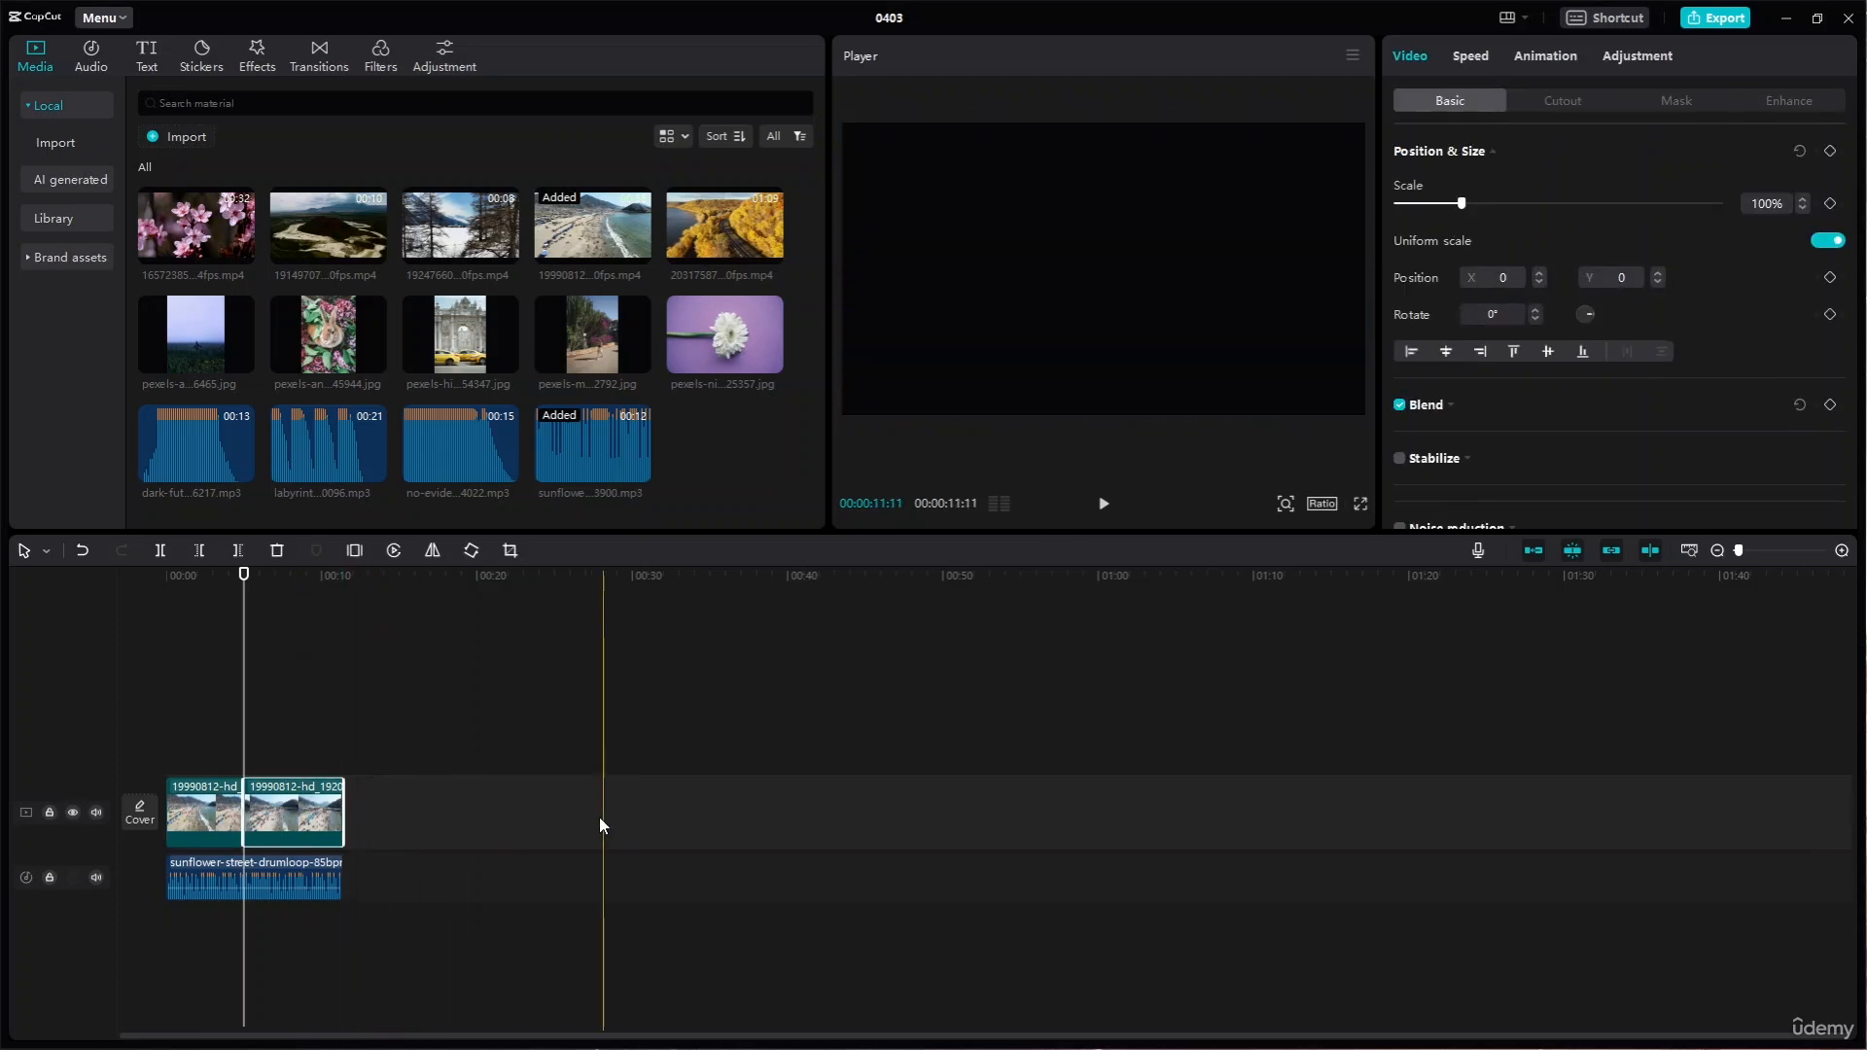
{"action": "left_click", "coordinate": [494, 928]}
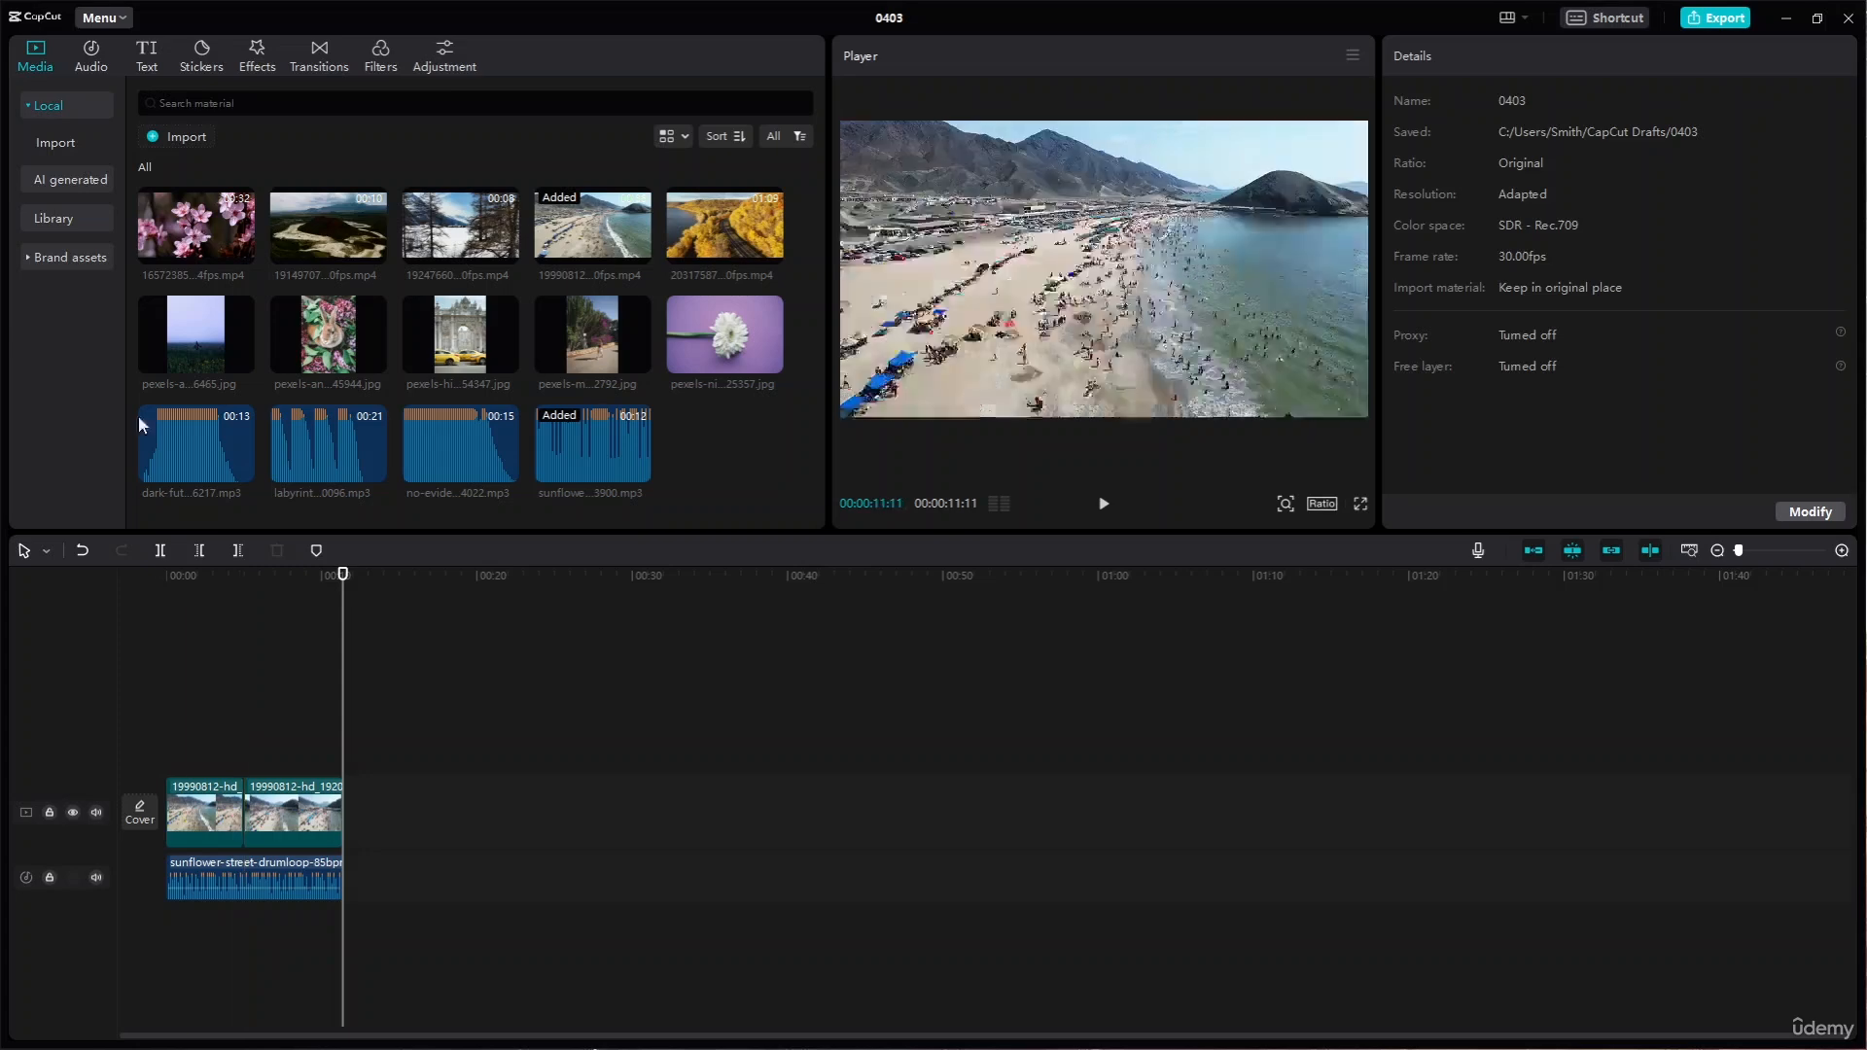
- Look through the text presets and add a default text clip at 00:00:11:11, the end of the video
{"action": "left_click", "coordinate": [154, 72]}
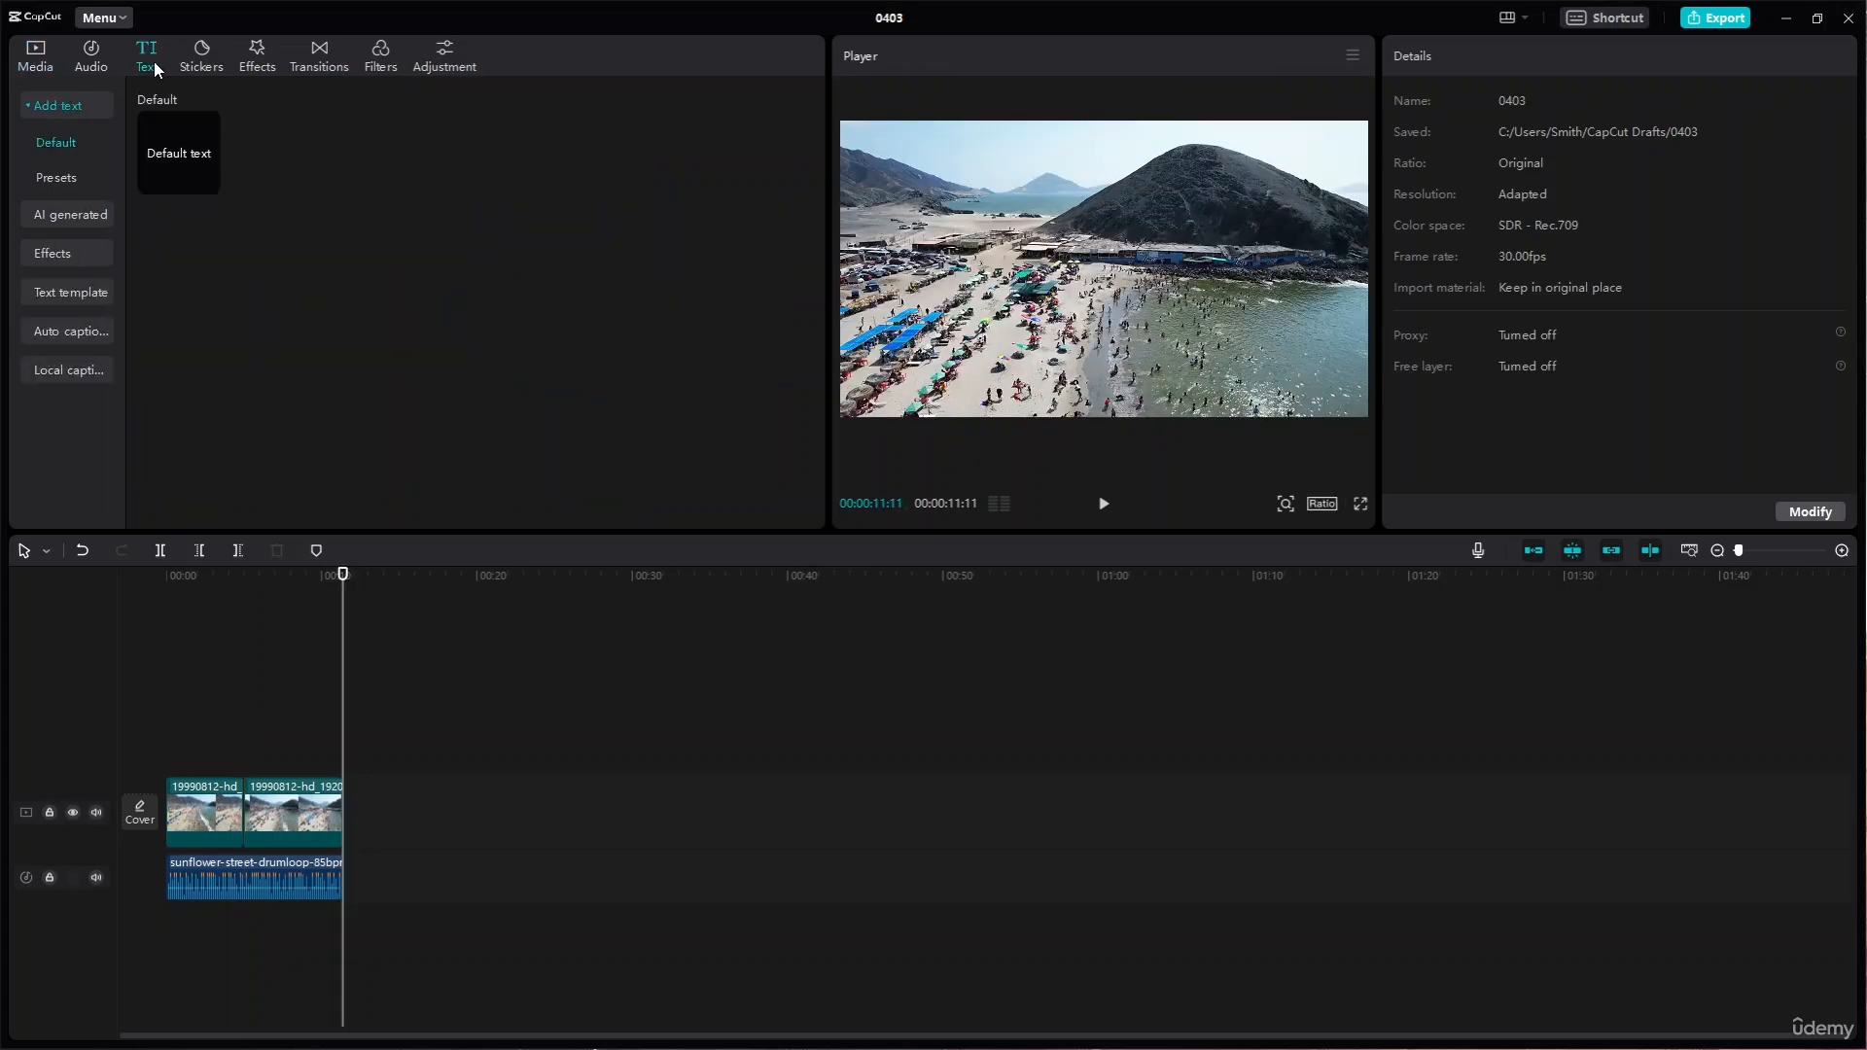
{"action": "mouse_move", "coordinate": [214, 155]}
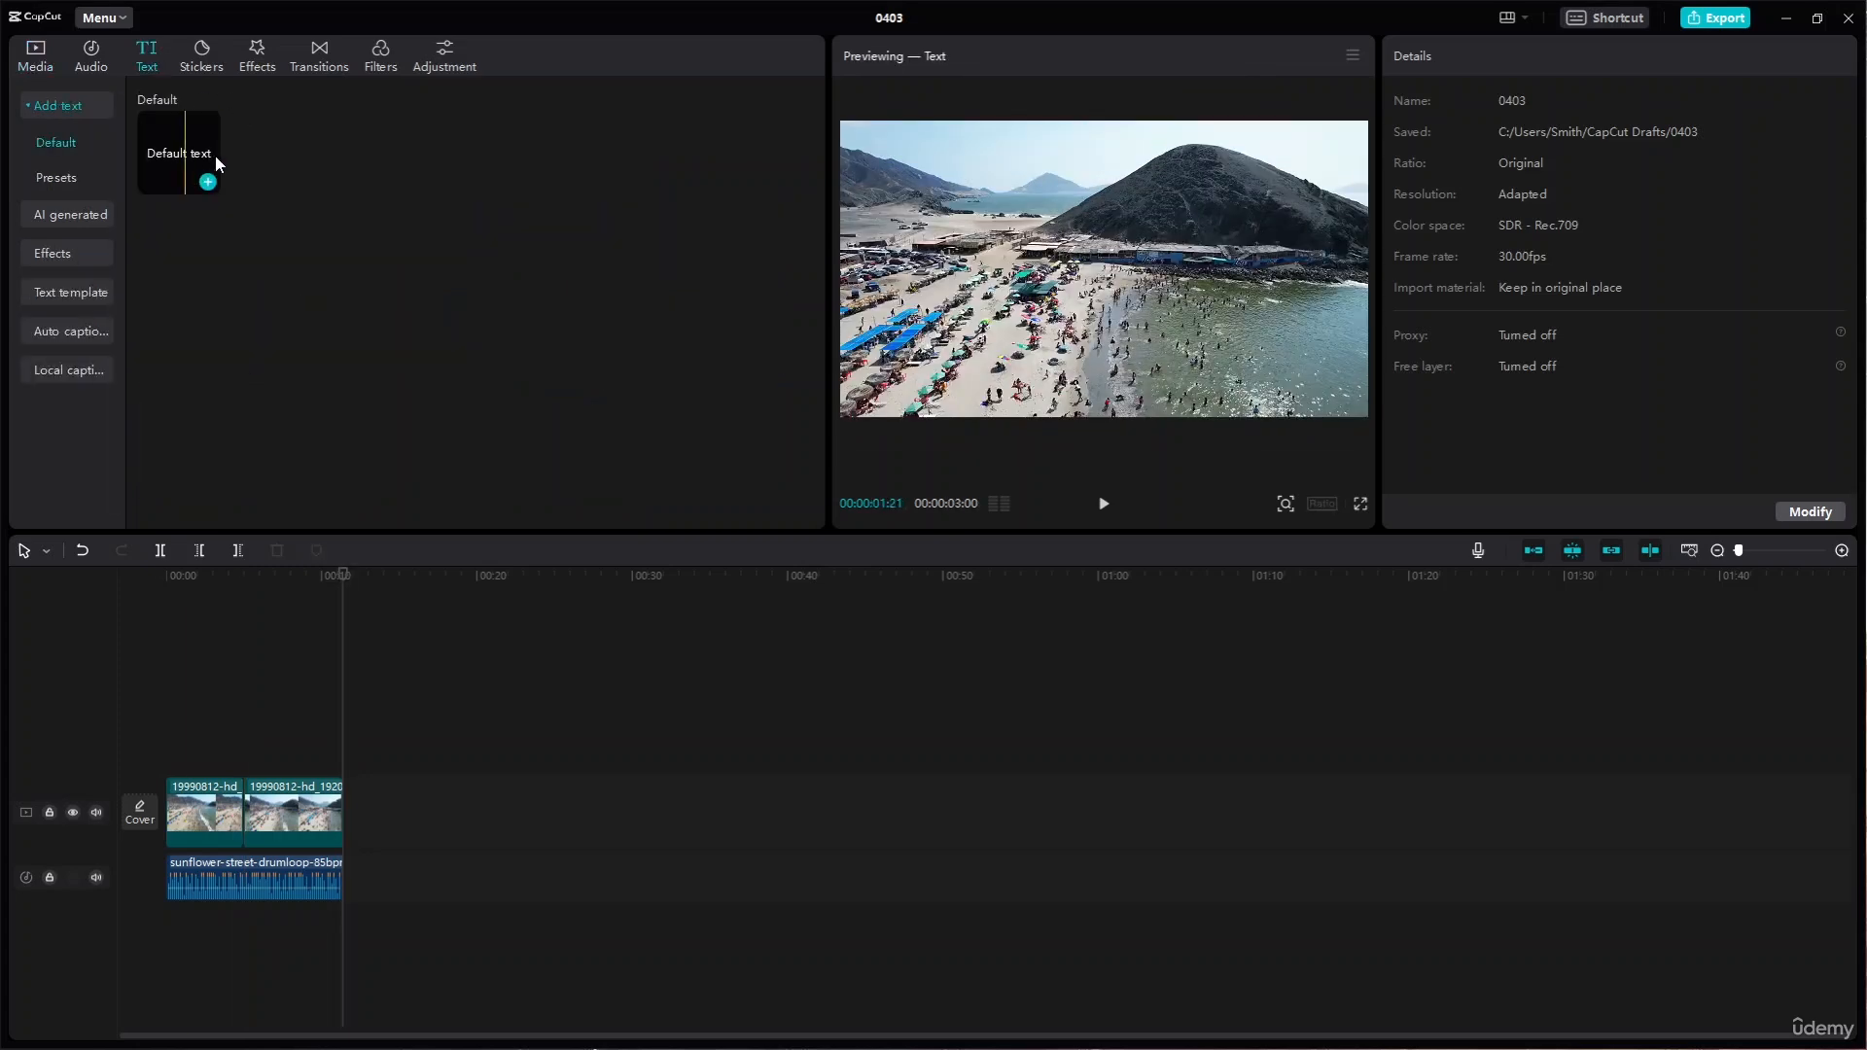
{"action": "left_click", "coordinate": [65, 183]}
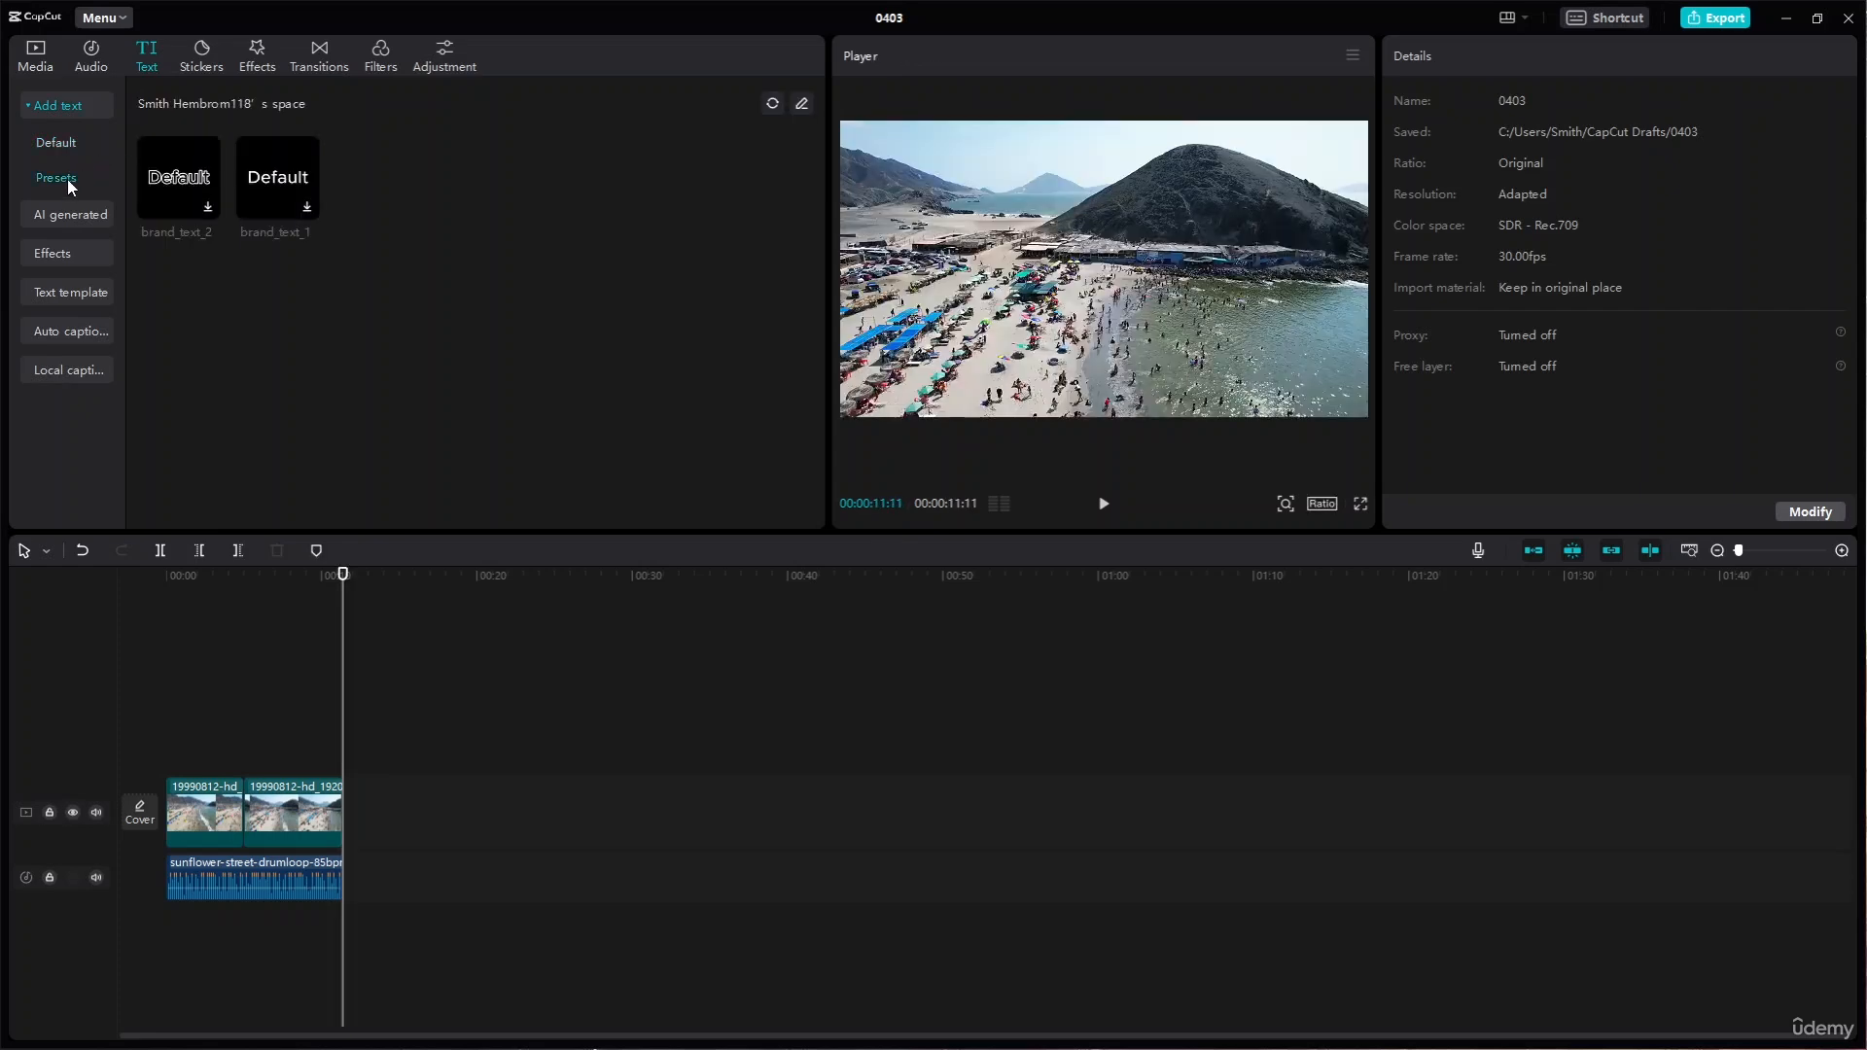
{"action": "left_click", "coordinate": [57, 143]}
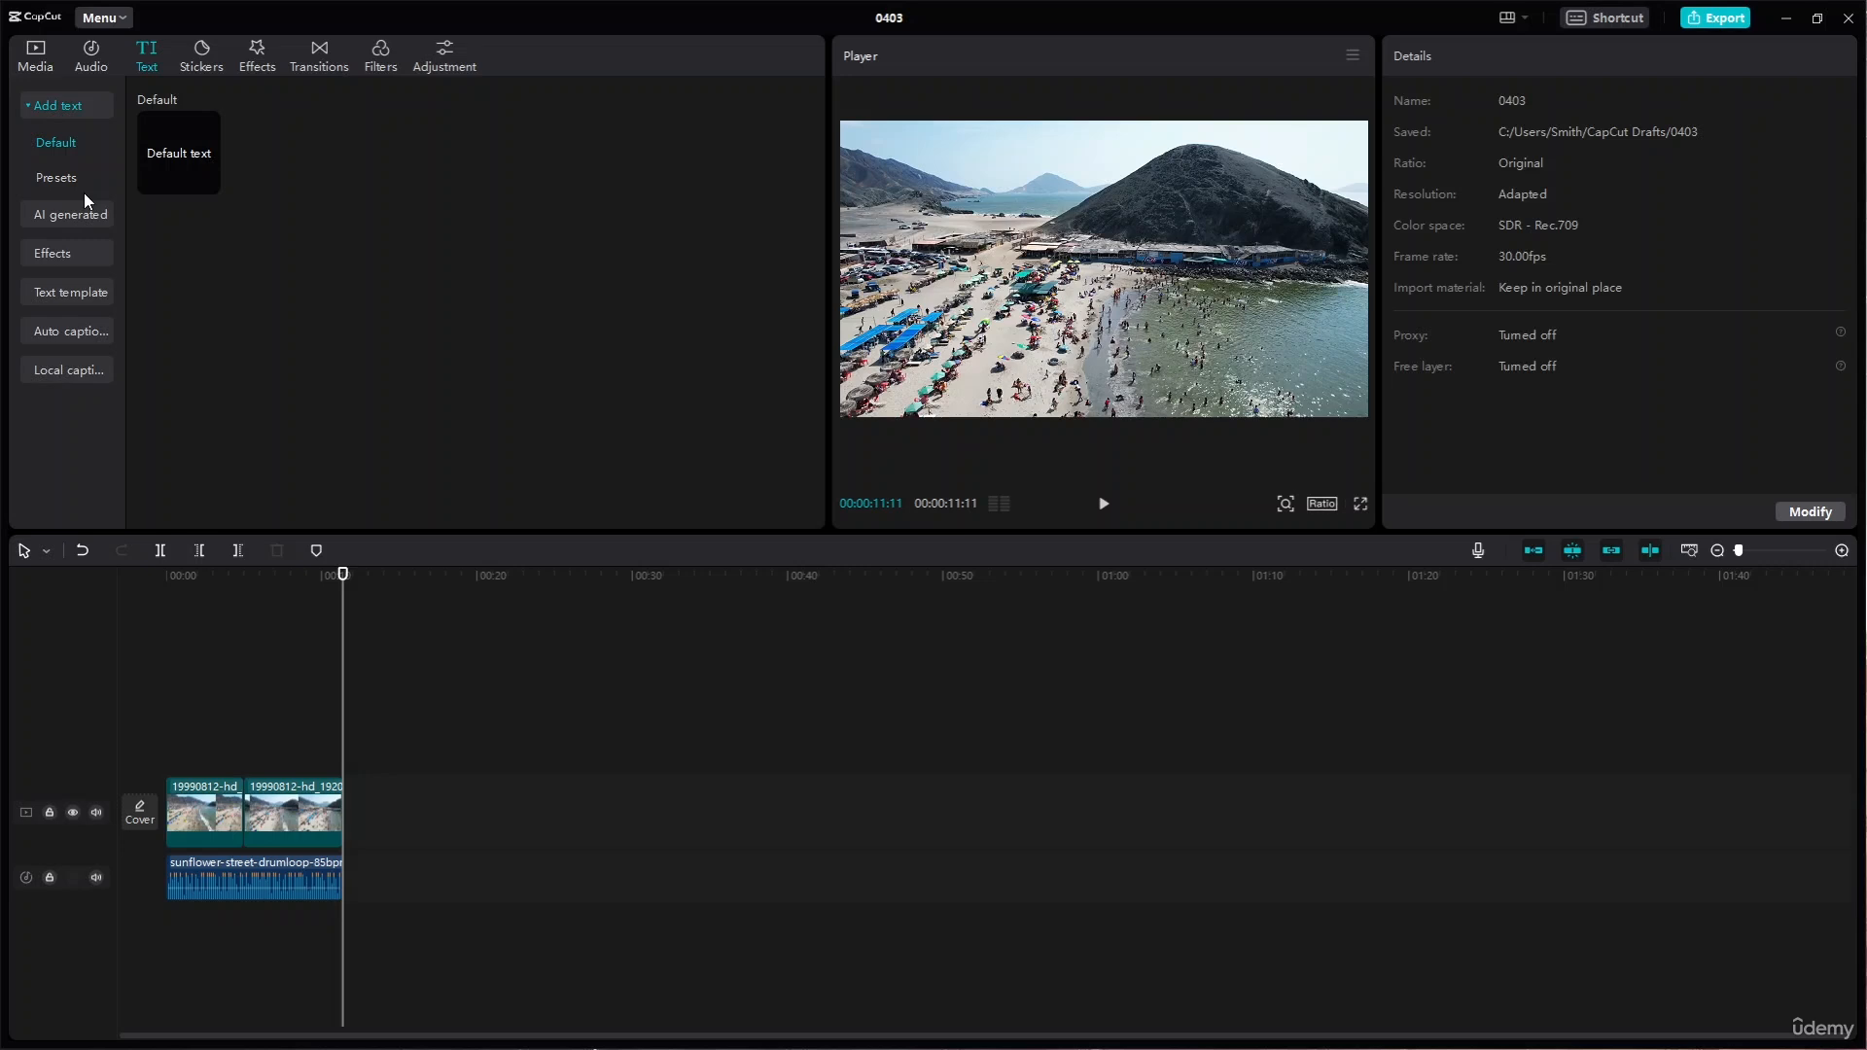
{"action": "mouse_move", "coordinate": [197, 150]}
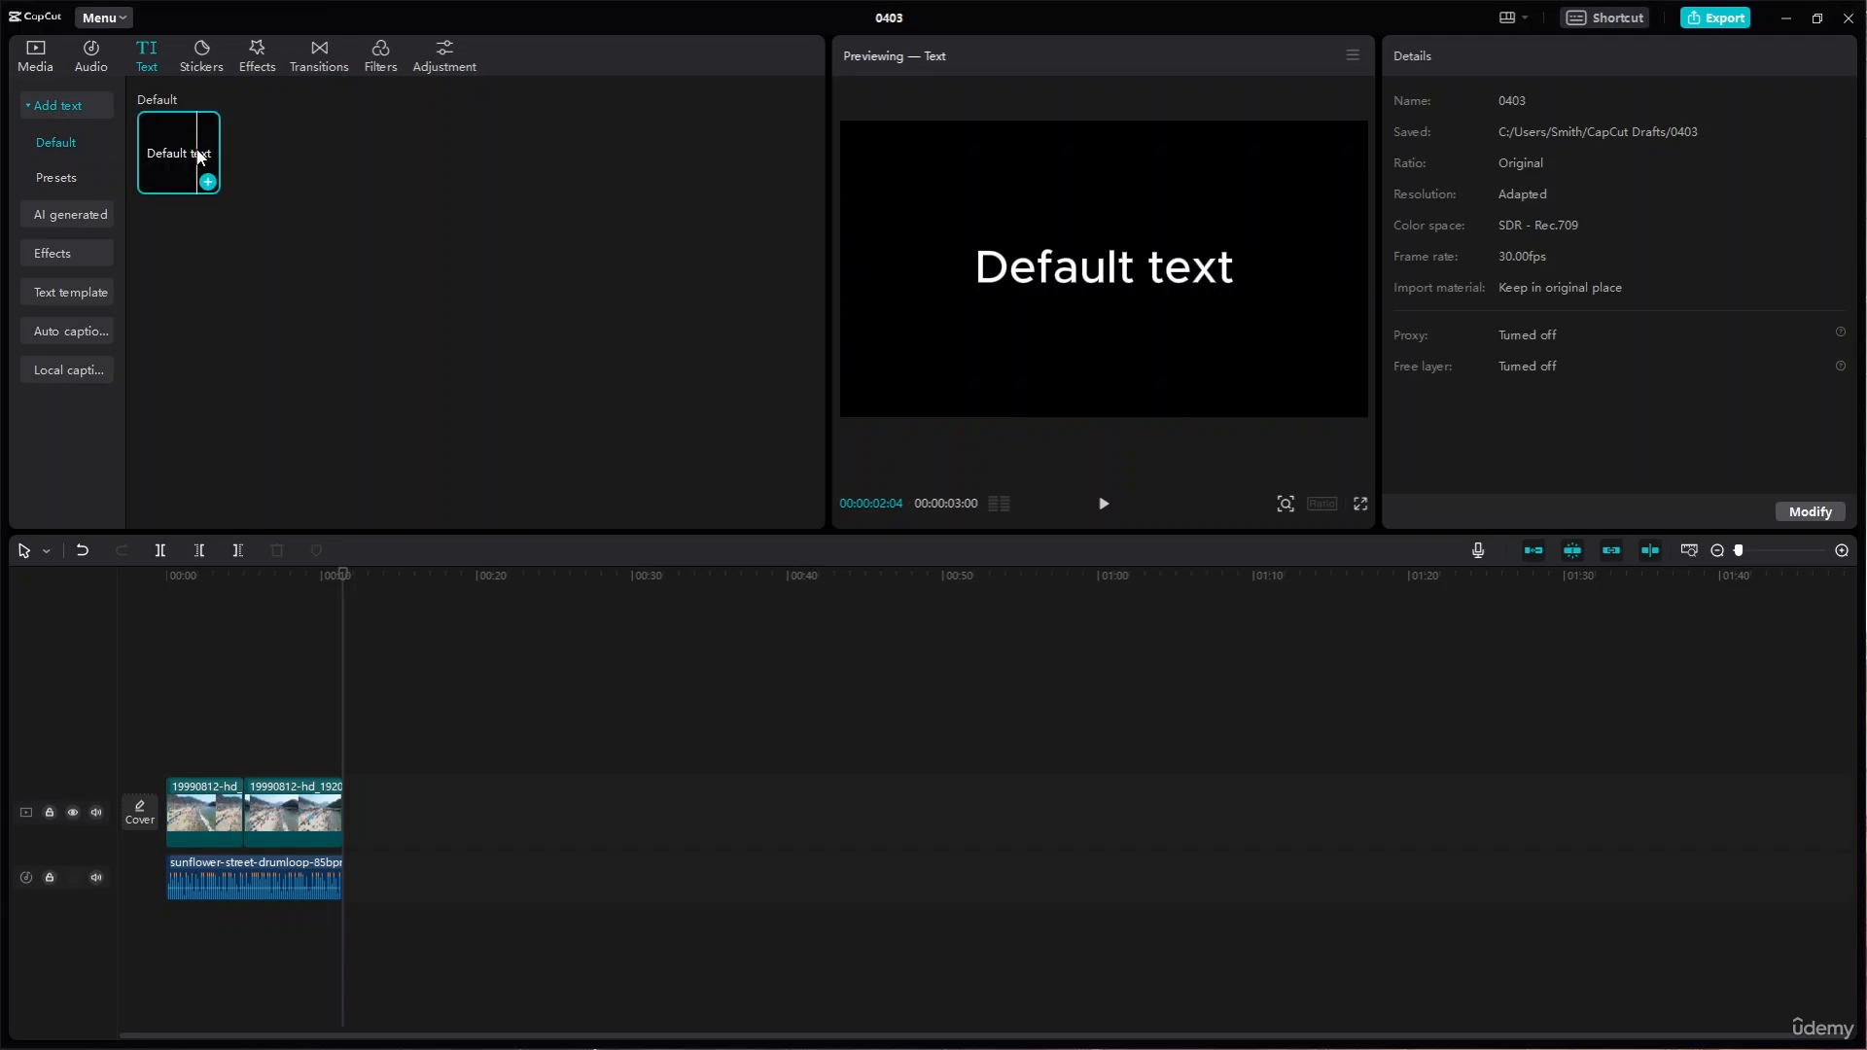
{"action": "left_click", "coordinate": [208, 182]}
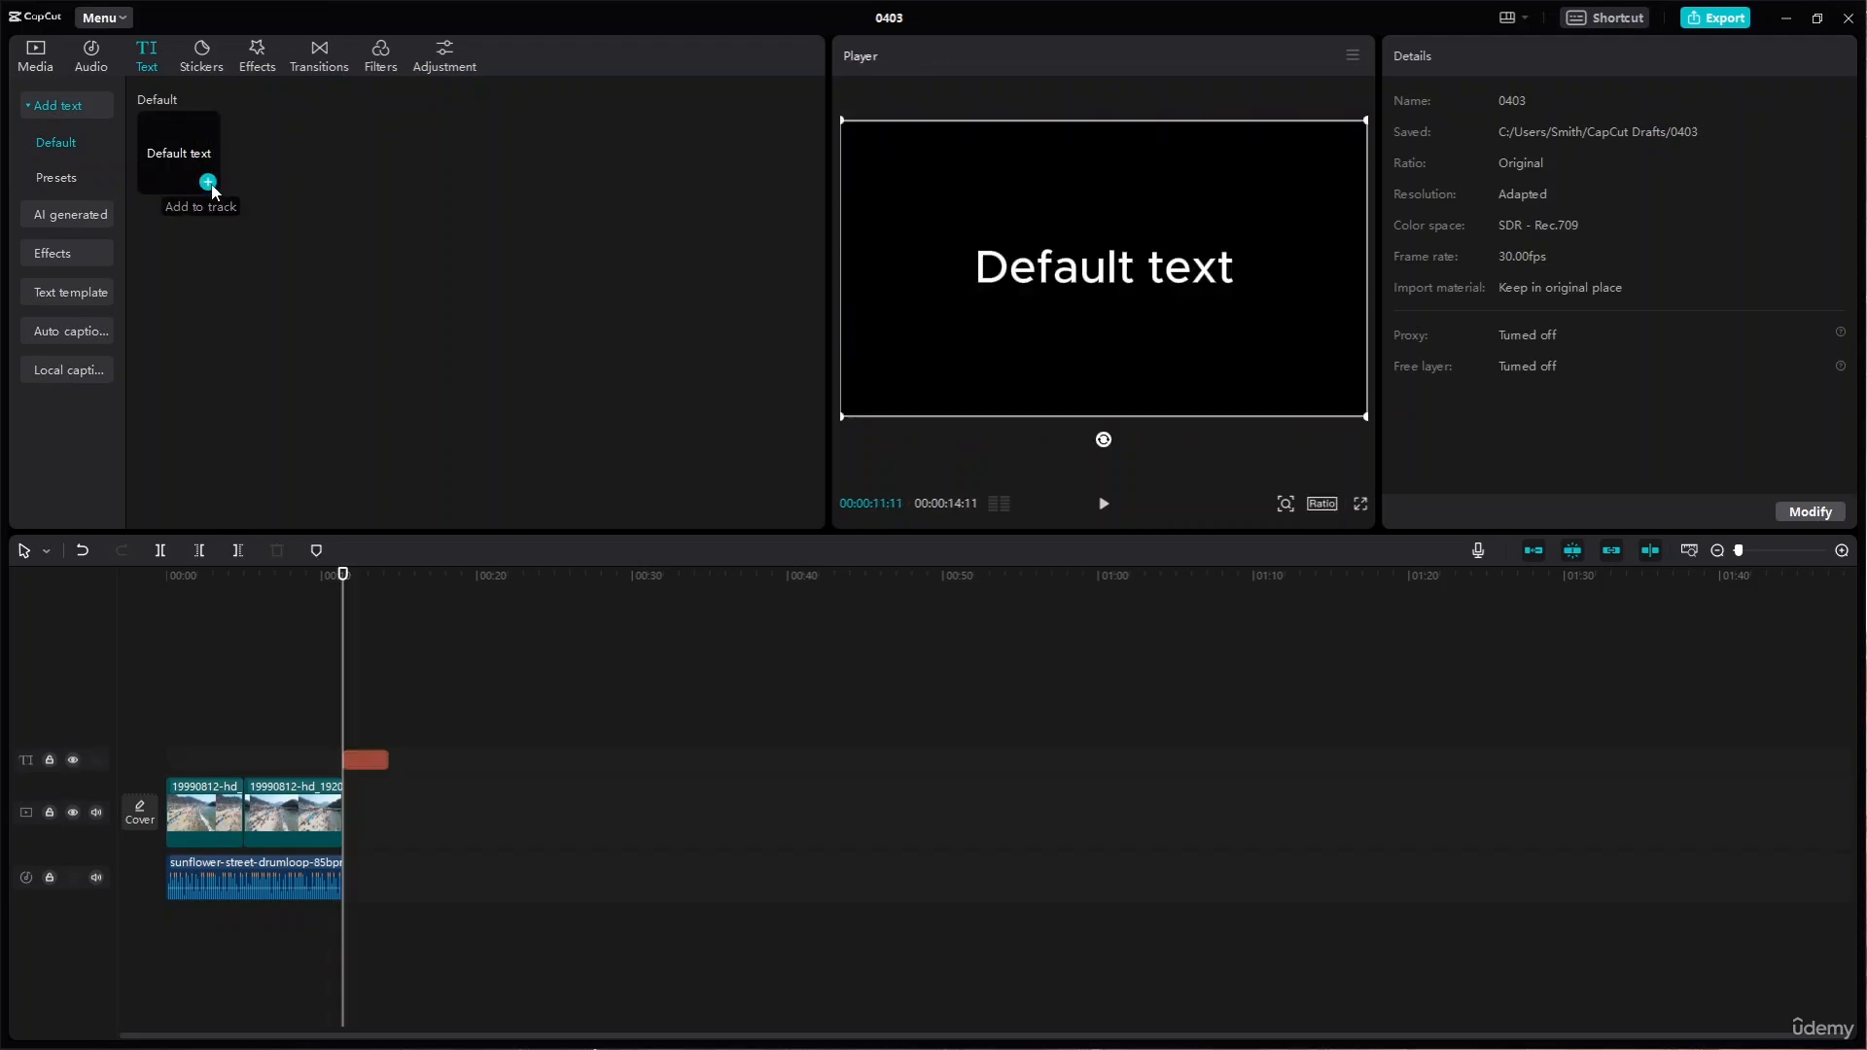
- Move the text clip above the beach video and stretch it from the start to 00:00:11:11
{"action": "scroll", "coordinate": [549, 784], "scroll_direction": "up", "scroll_amount": 3}
{"action": "scroll", "coordinate": [550, 784], "scroll_direction": "up", "scroll_amount": 1}
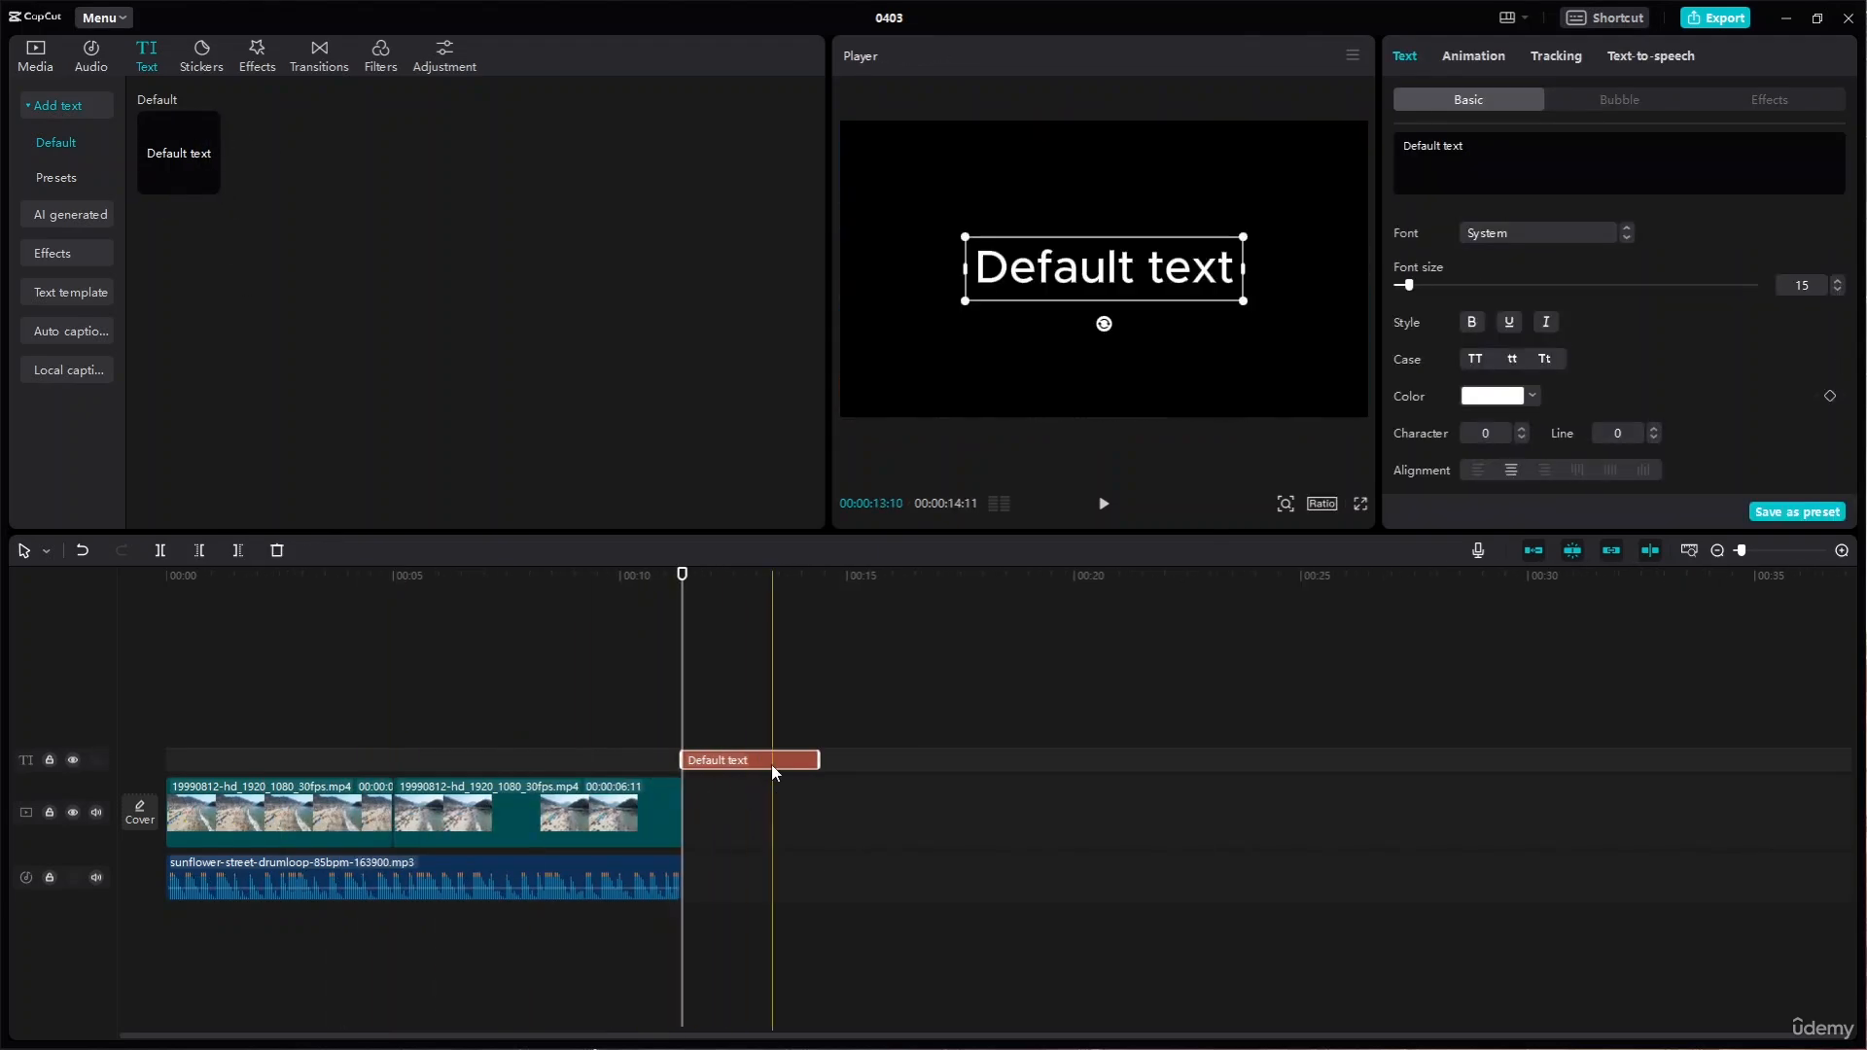
{"action": "left_click_drag", "start_coordinate": [757, 760], "coordinate": [574, 763]}
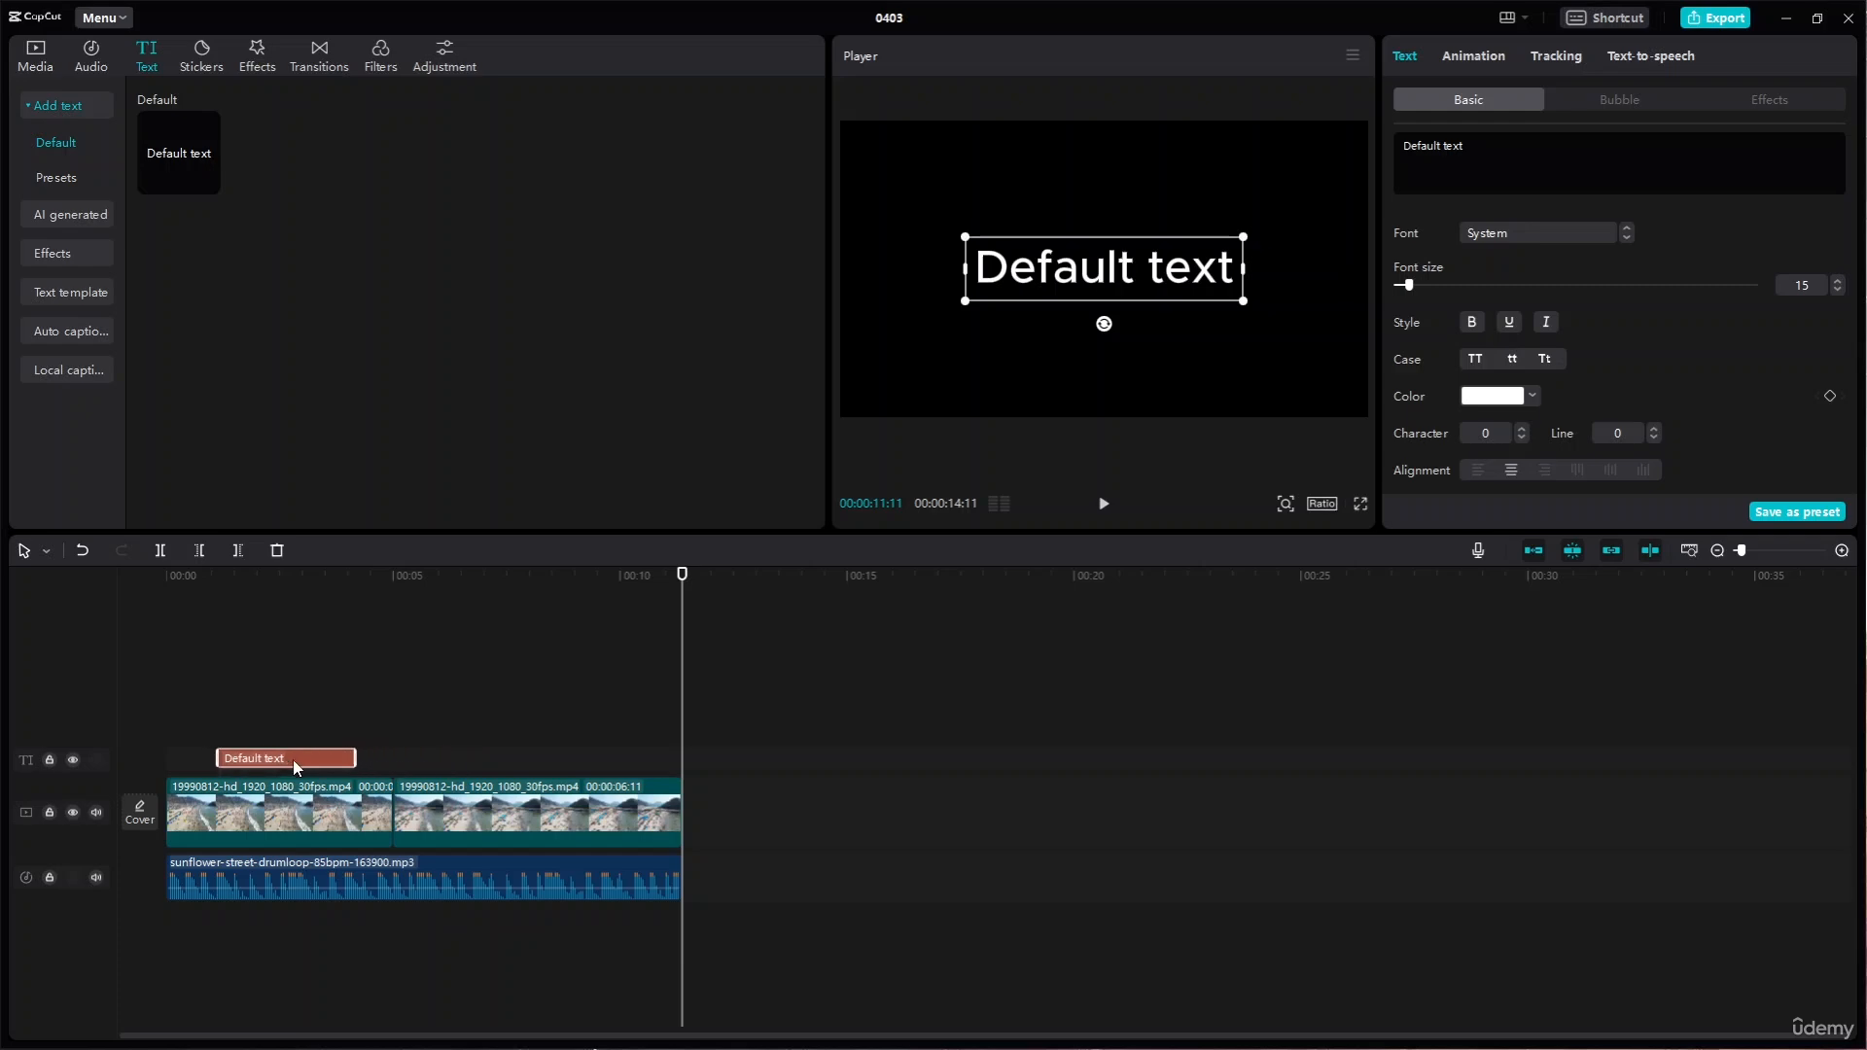
{"action": "left_click_drag", "start_coordinate": [293, 761], "coordinate": [686, 783]}
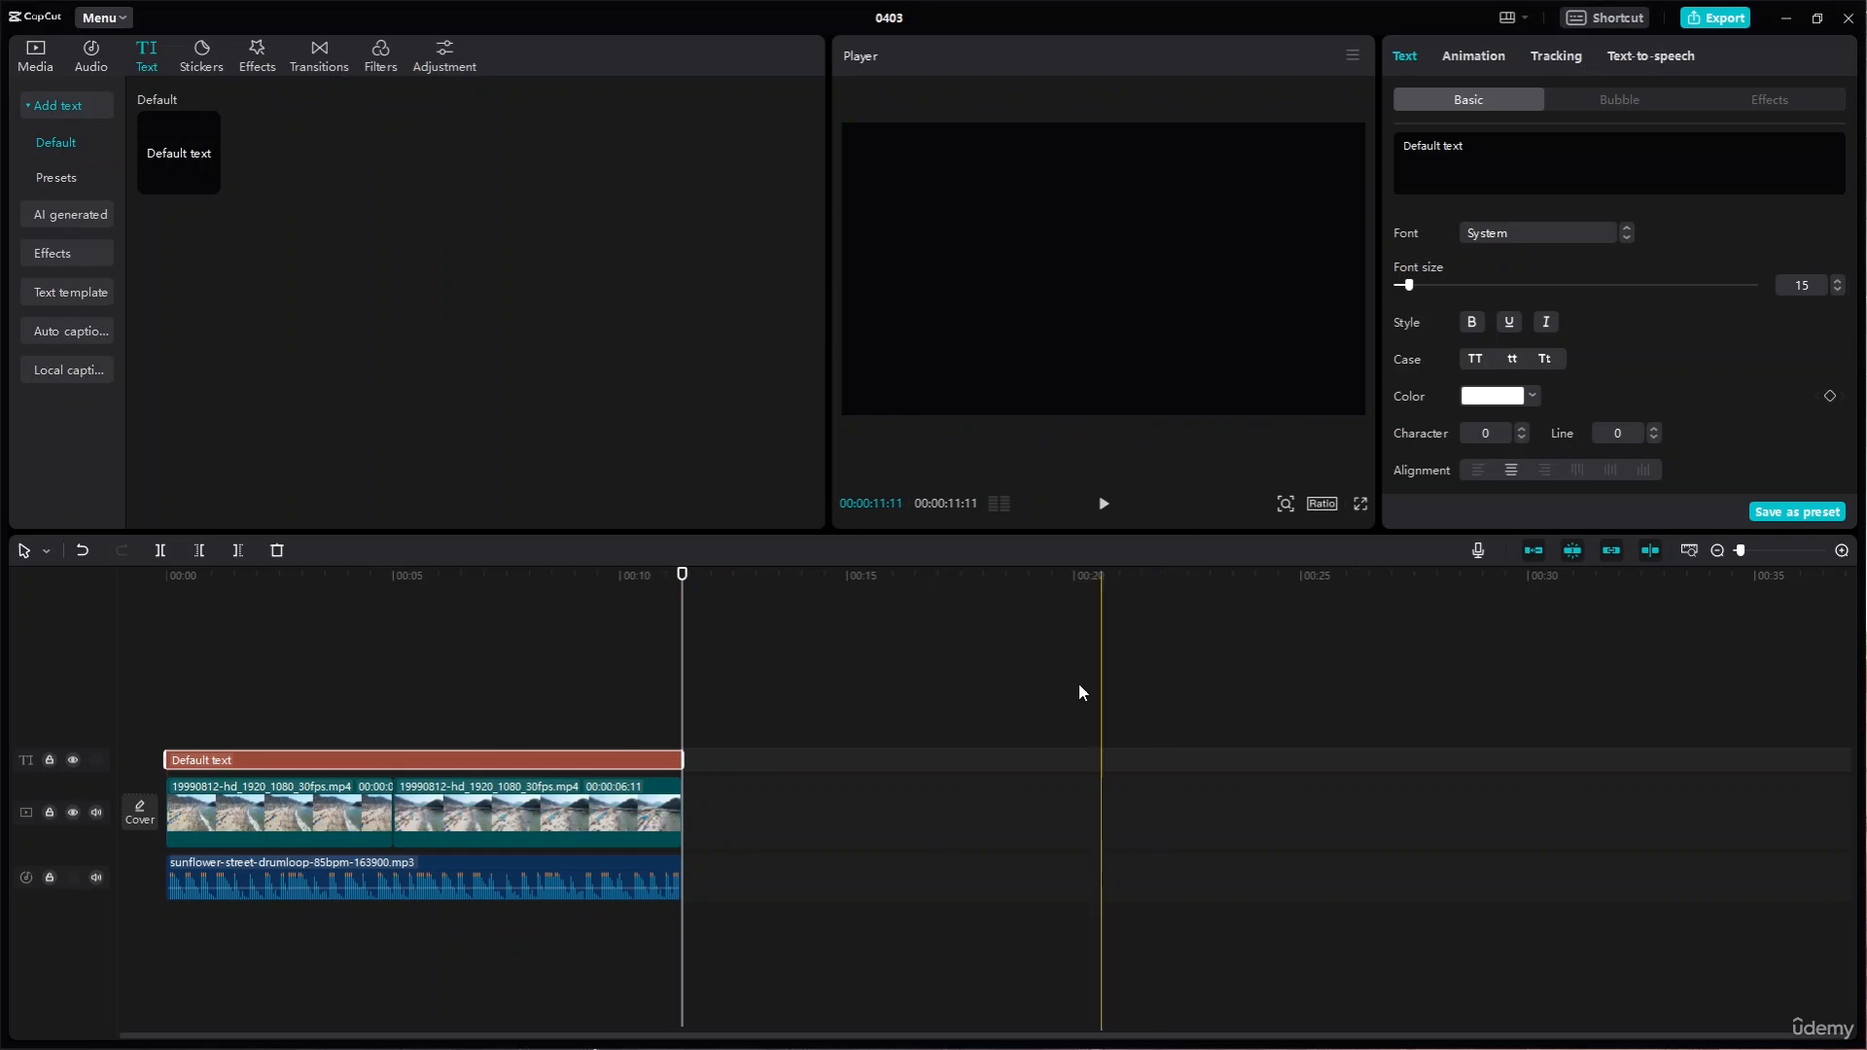
- Lower the drumloop audio's volume to -10.1 dB and play the sequence from the start
{"action": "left_click_drag", "start_coordinate": [684, 576], "coordinate": [104, 638]}
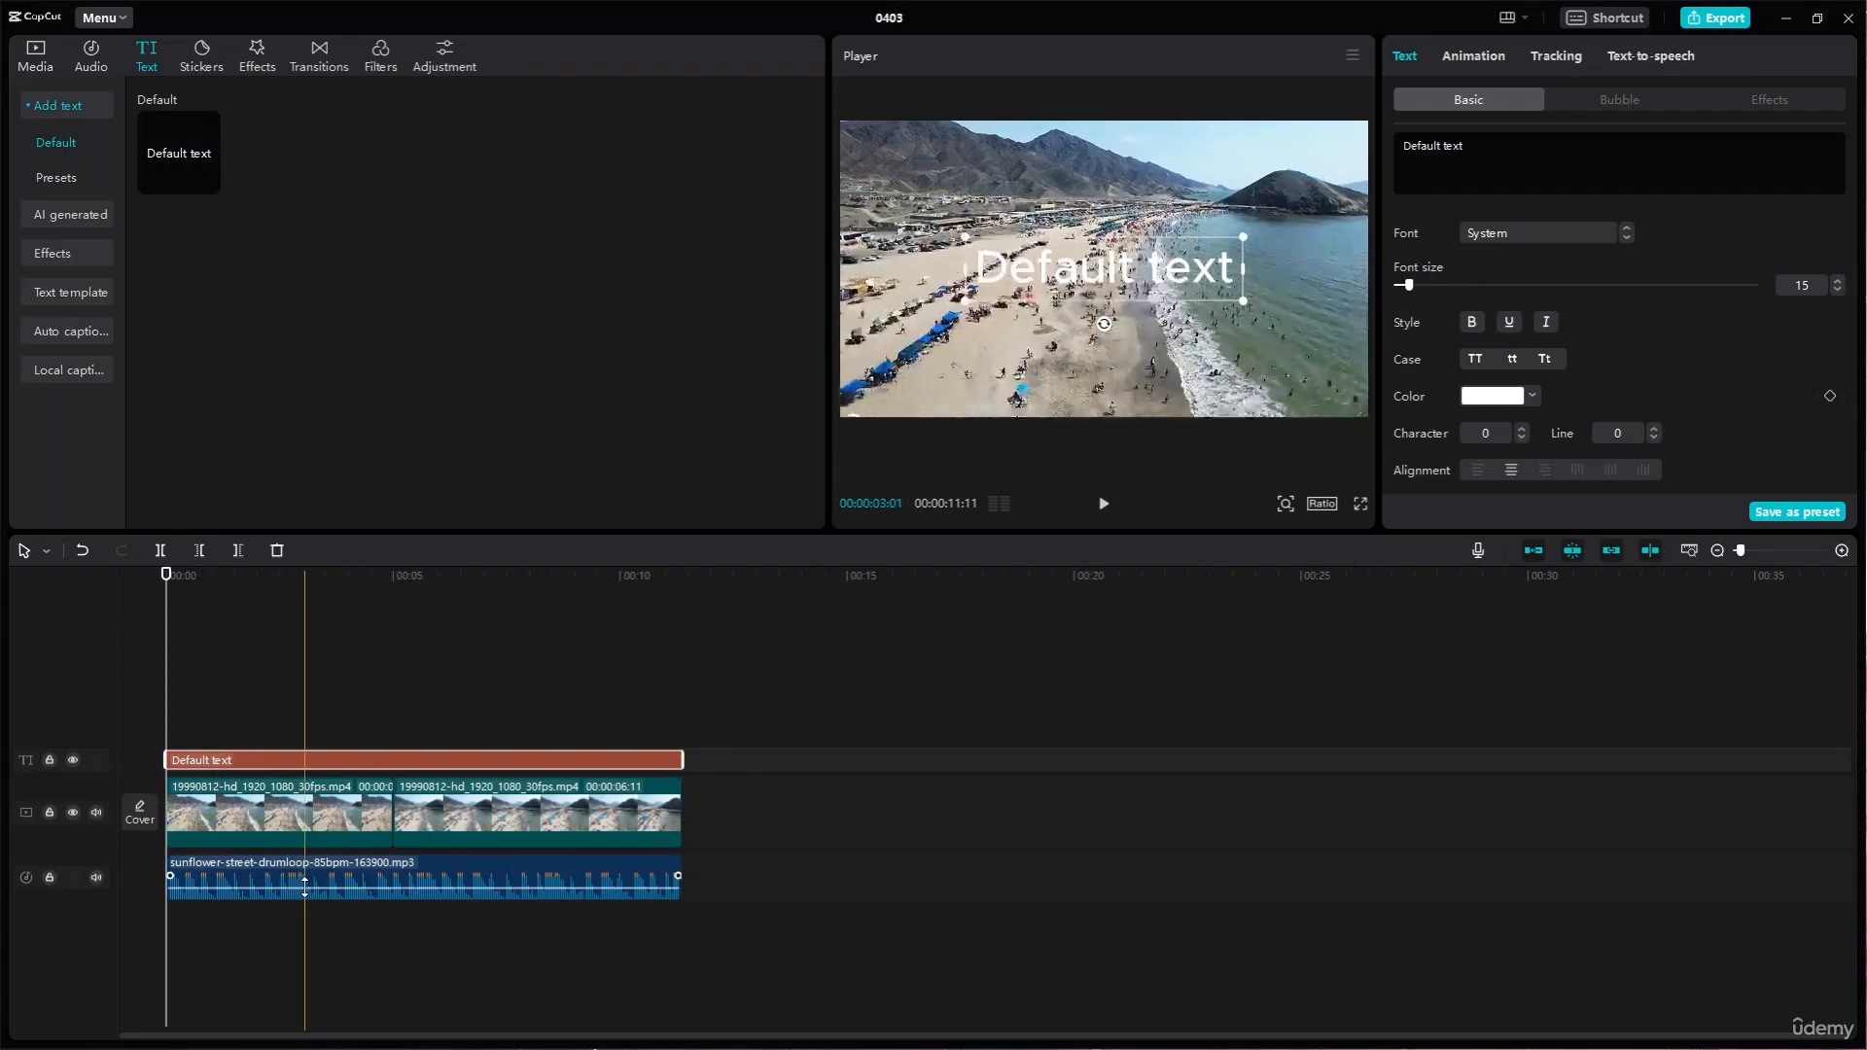
{"action": "left_click_drag", "start_coordinate": [321, 886], "coordinate": [327, 897]}
{"action": "key", "text": "space"}
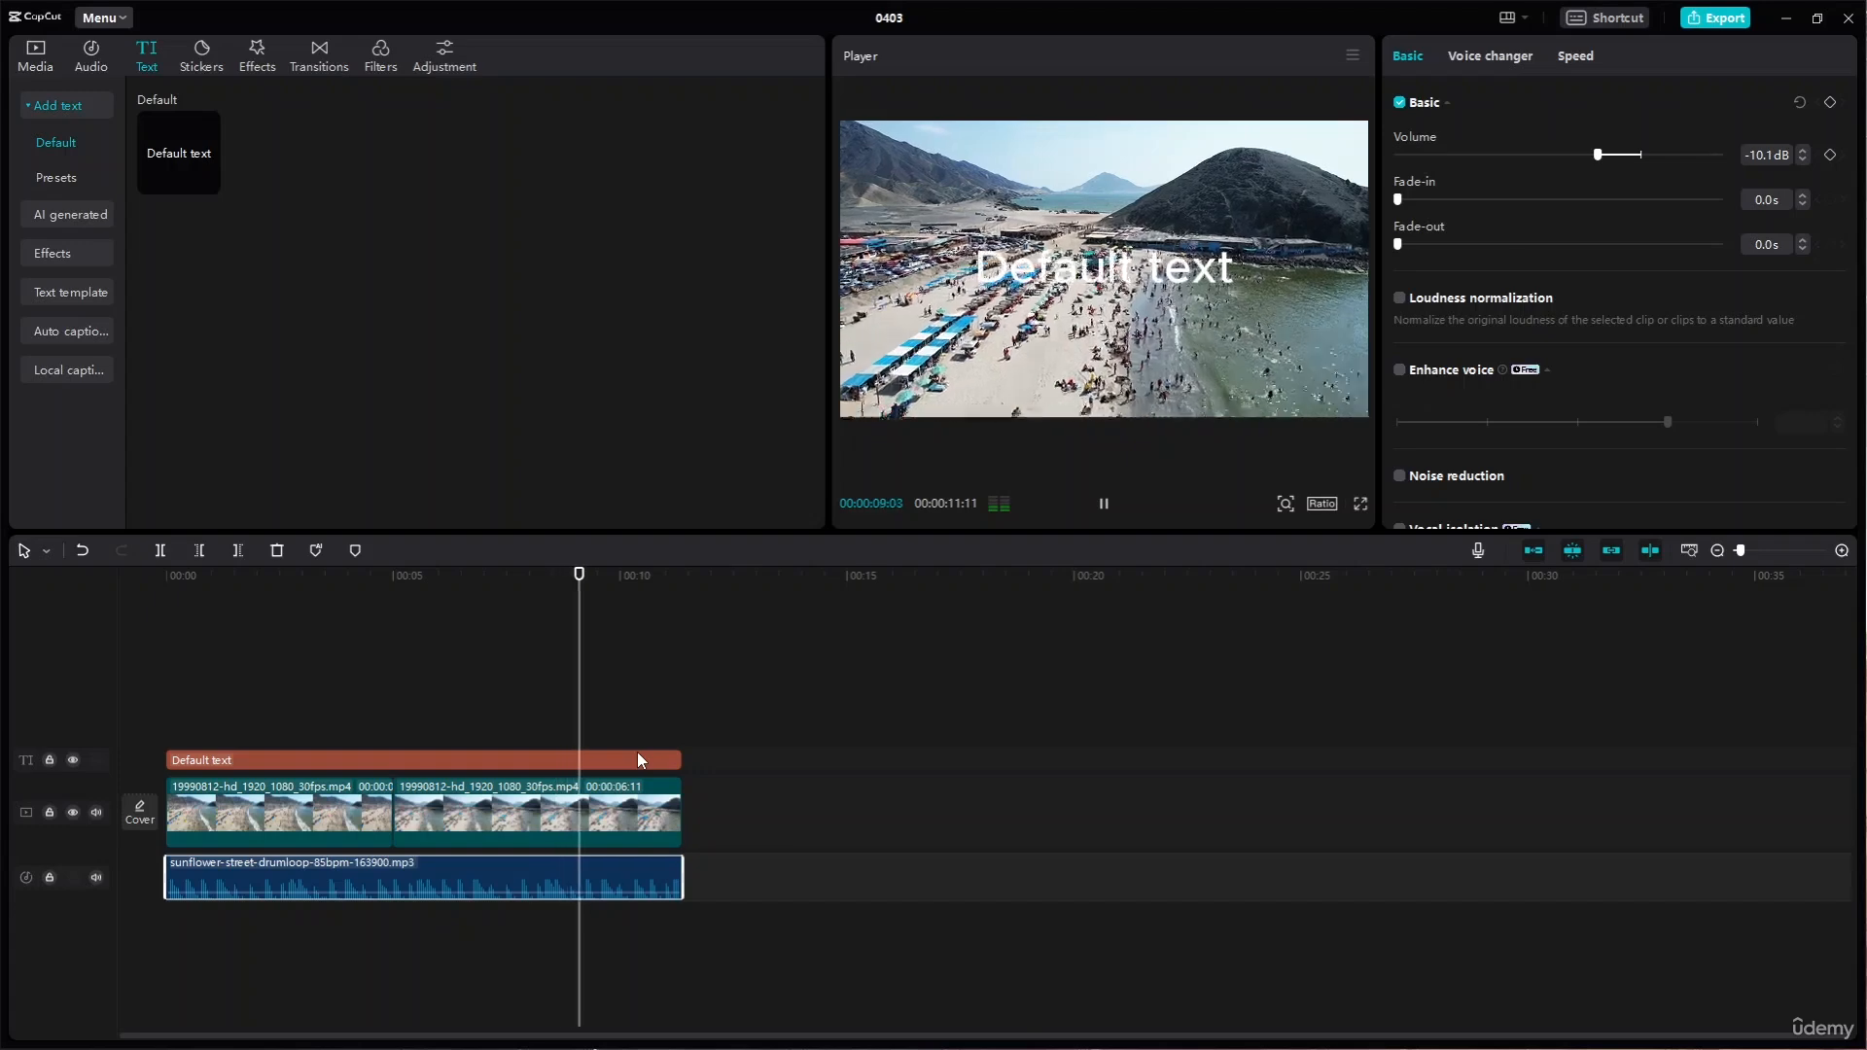
{"action": "key", "text": "space"}
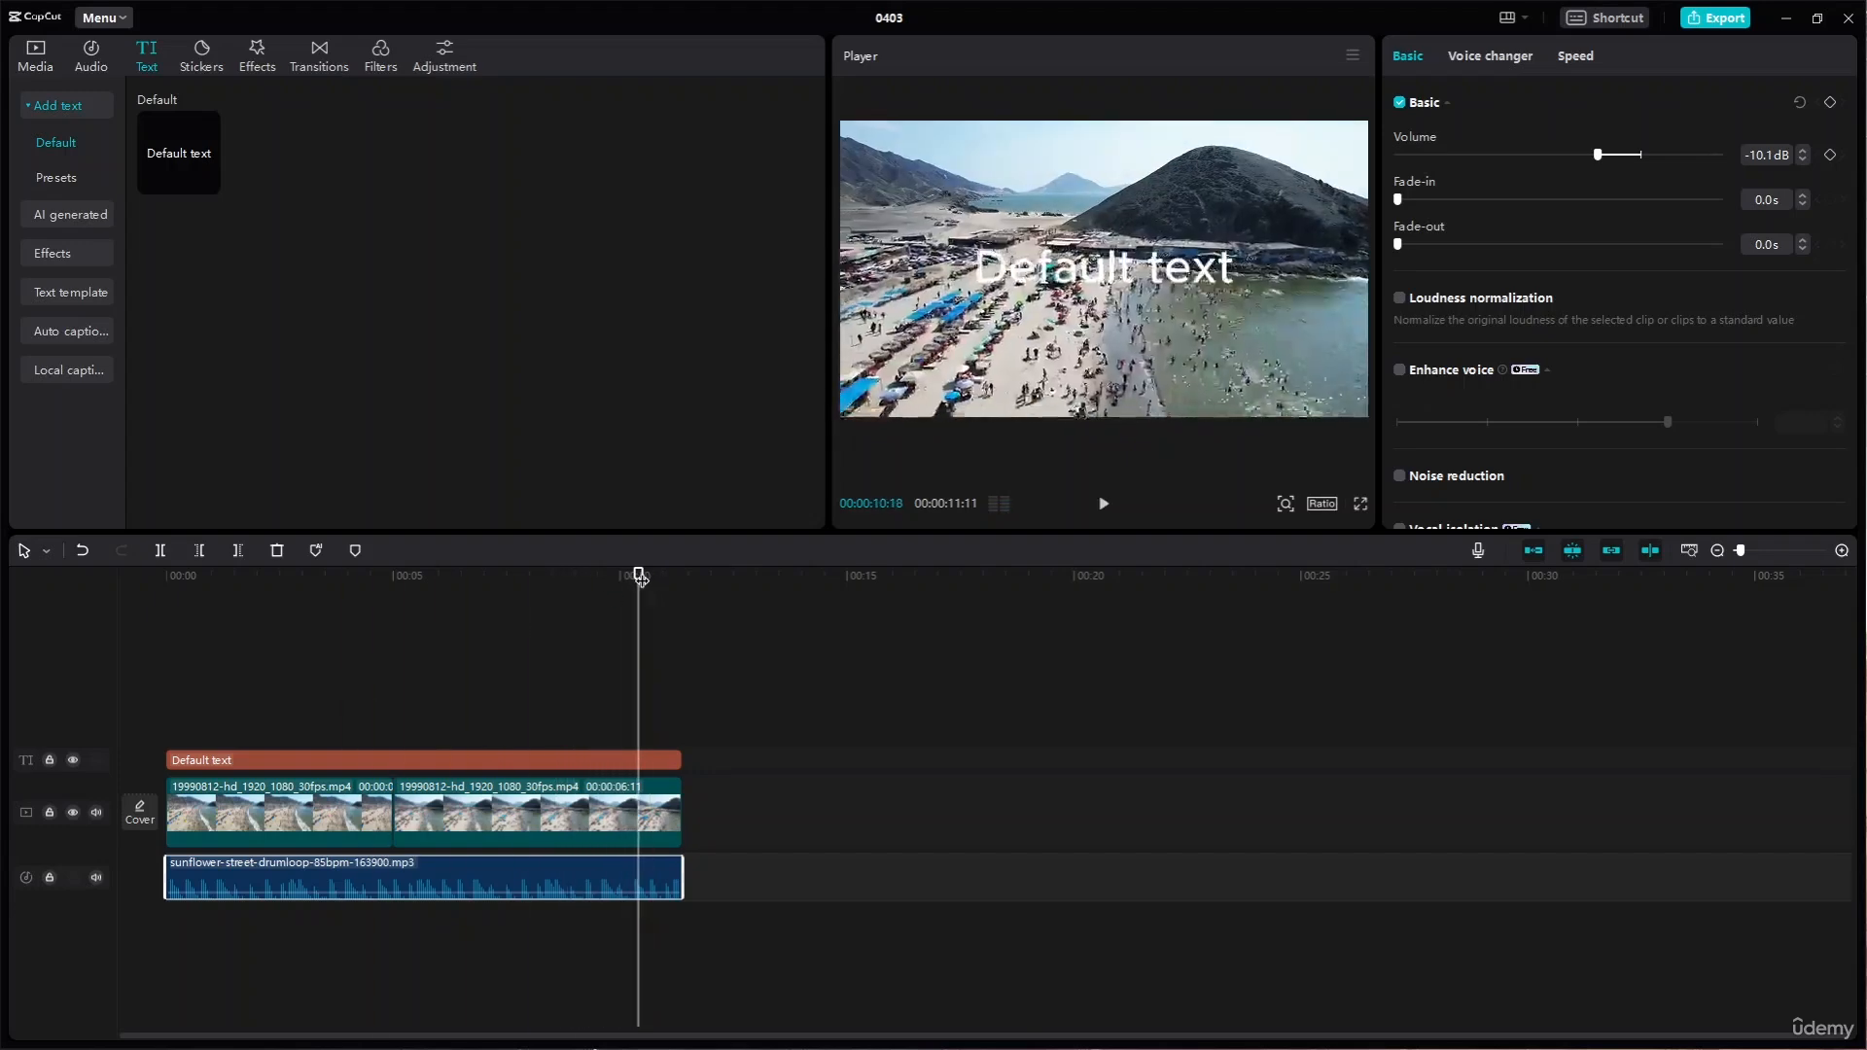
- Return the playhead to the start and change the default text to "Sunflower"
{"action": "left_click_drag", "start_coordinate": [640, 576], "coordinate": [166, 577]}
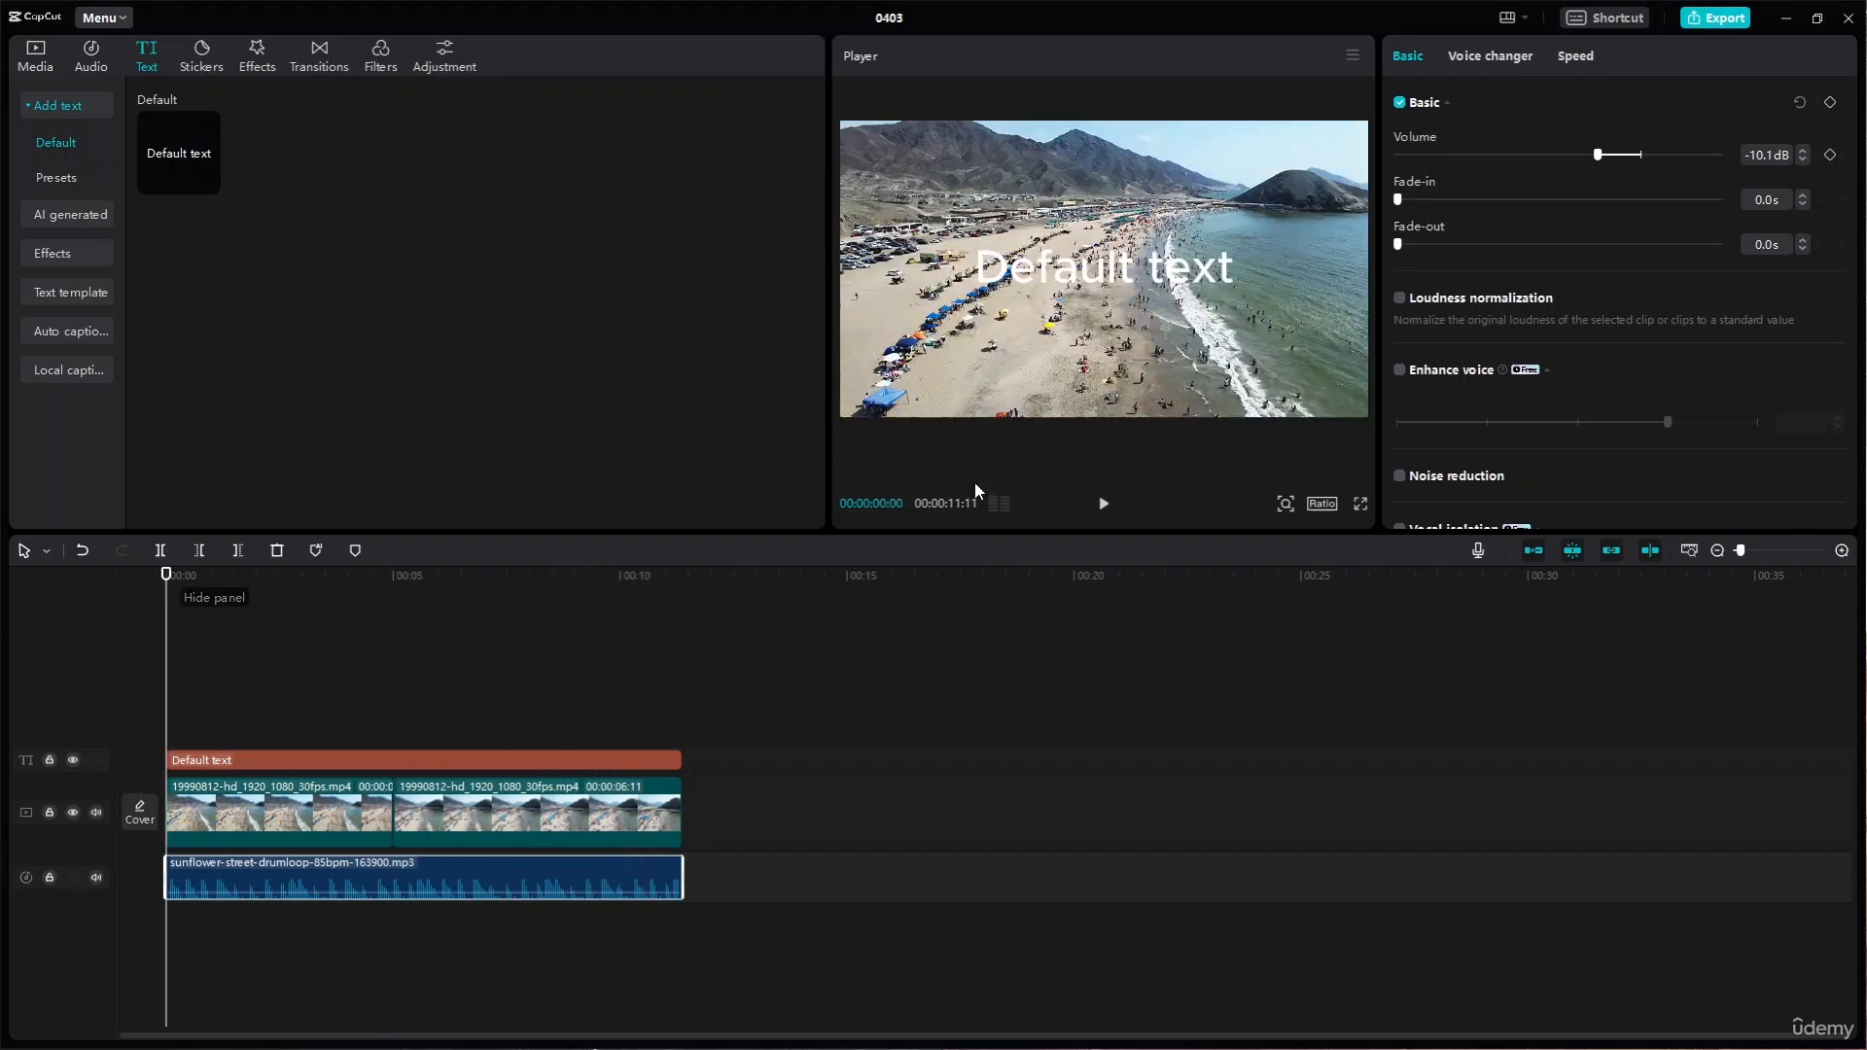
{"action": "left_click", "coordinate": [1157, 283]}
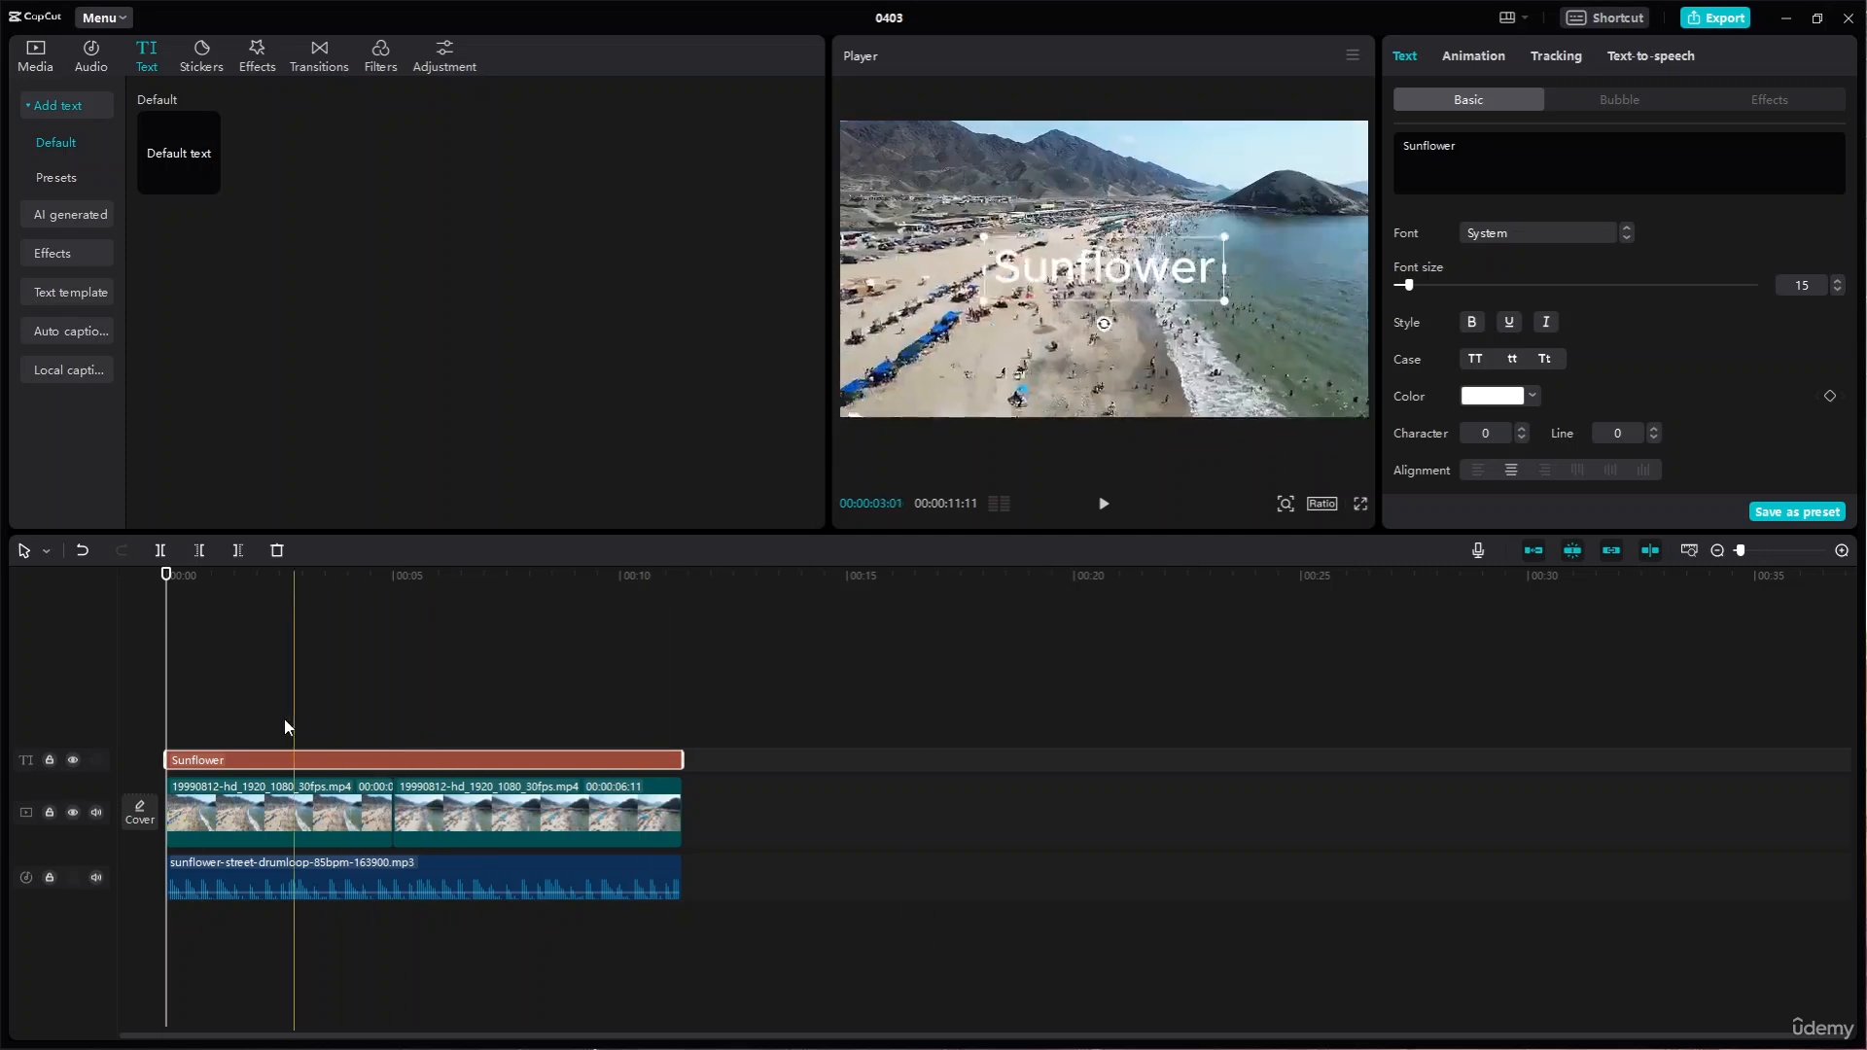
- Shorten the Sunflower text clip to about 6 seconds and extend it back to the video's end at 00:00:11:11
{"action": "left_click", "coordinate": [176, 576]}
{"action": "left_click_drag", "start_coordinate": [176, 577], "coordinate": [393, 584]}
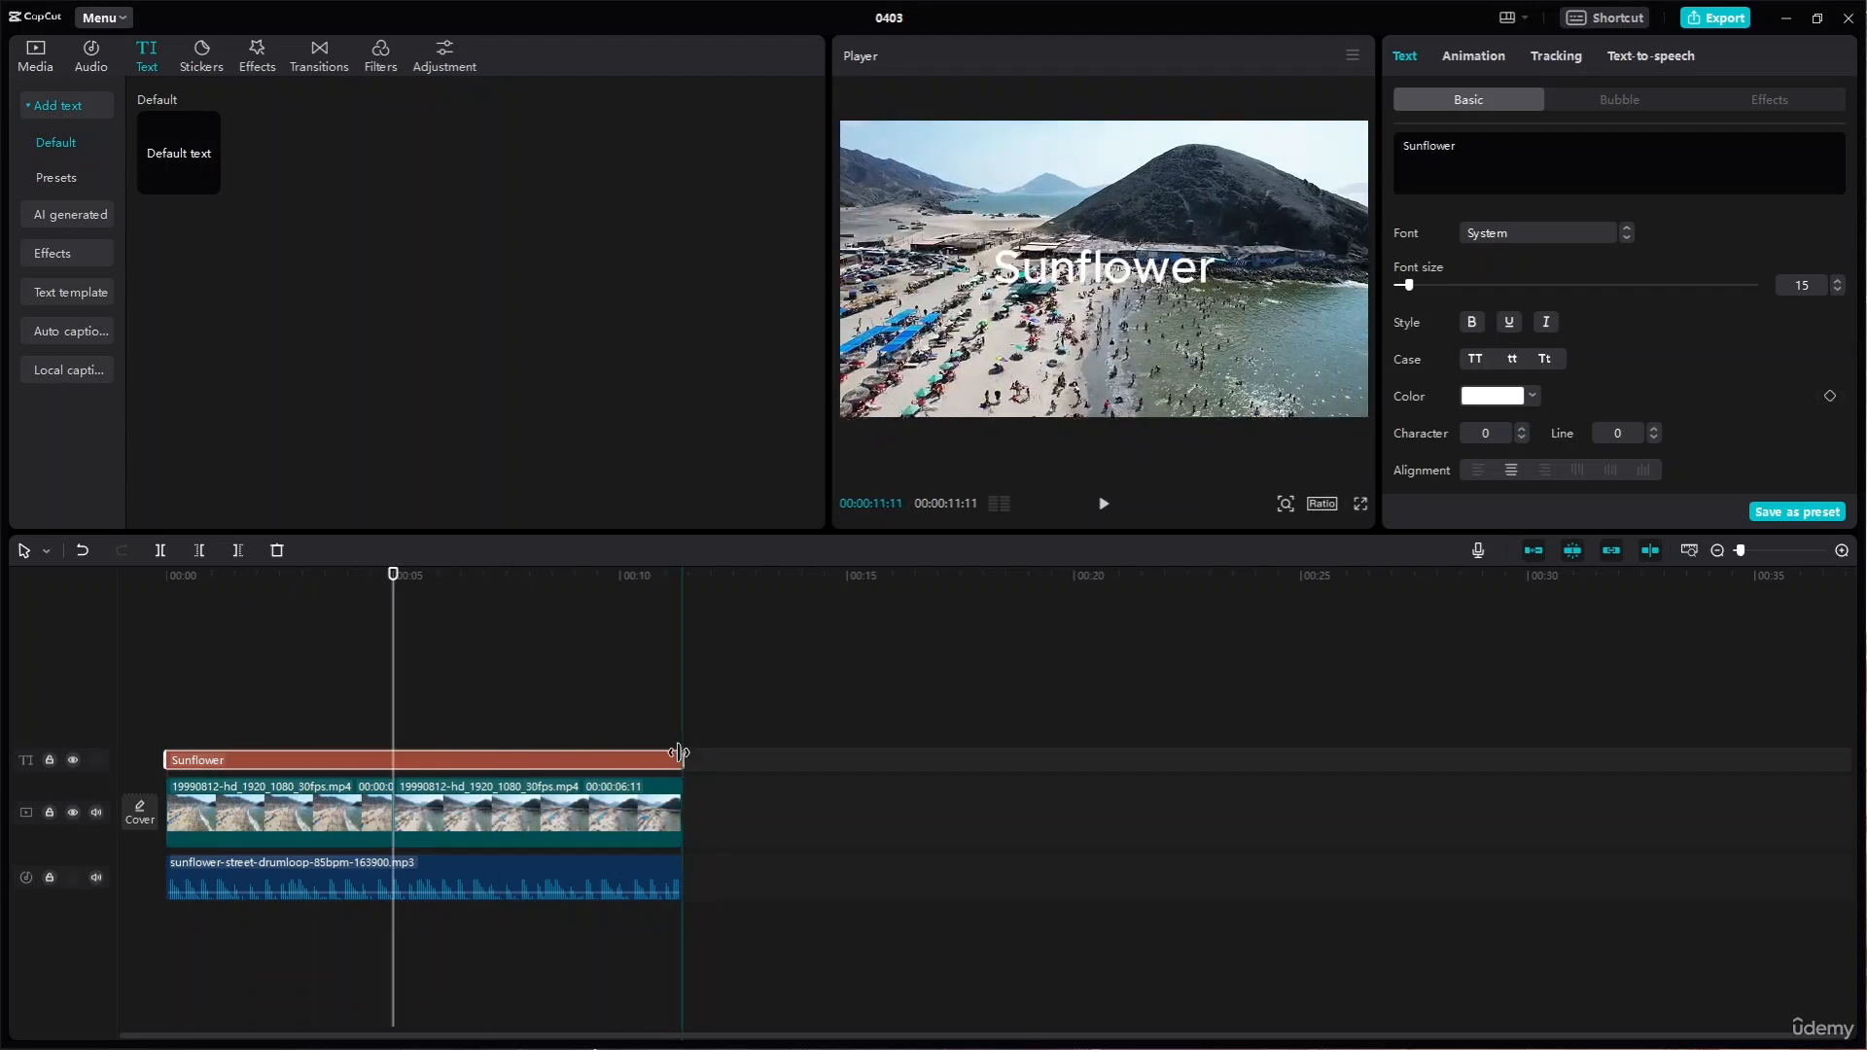
{"action": "left_click_drag", "start_coordinate": [678, 753], "coordinate": [457, 760]}
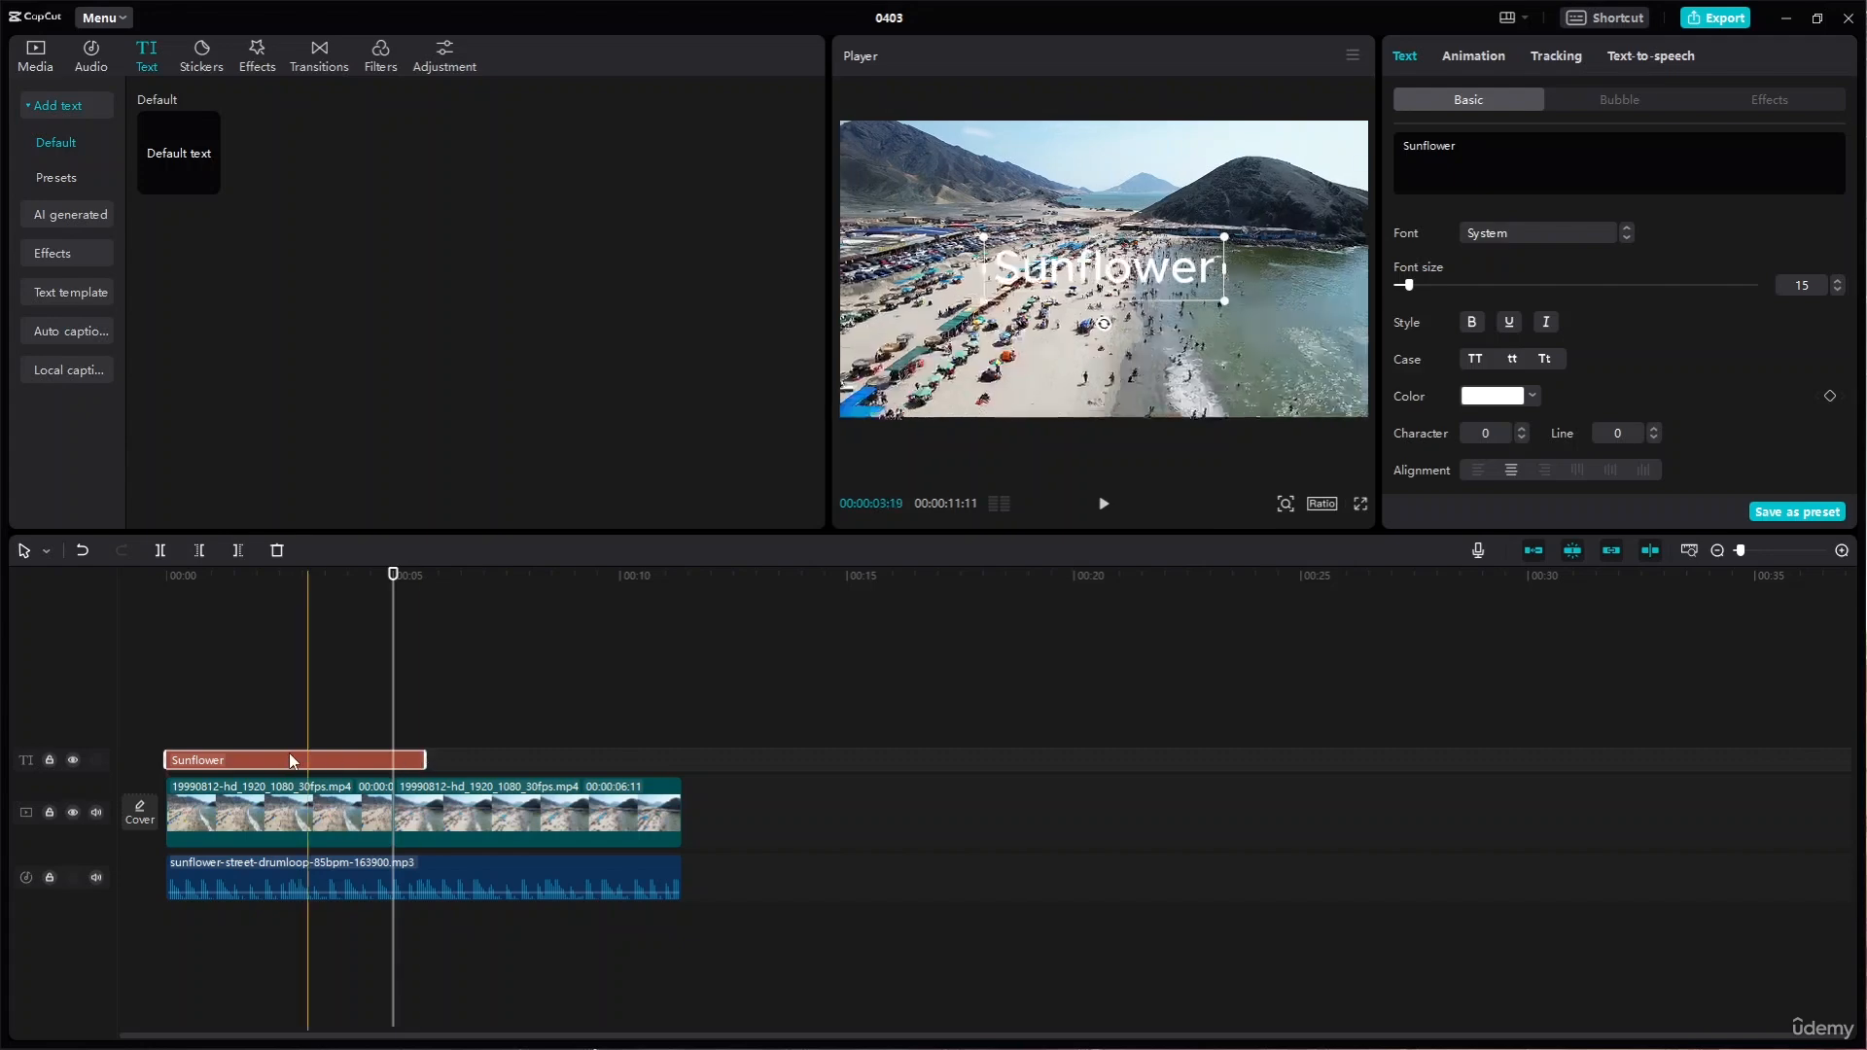
{"action": "left_click_drag", "start_coordinate": [179, 762], "coordinate": [165, 760]}
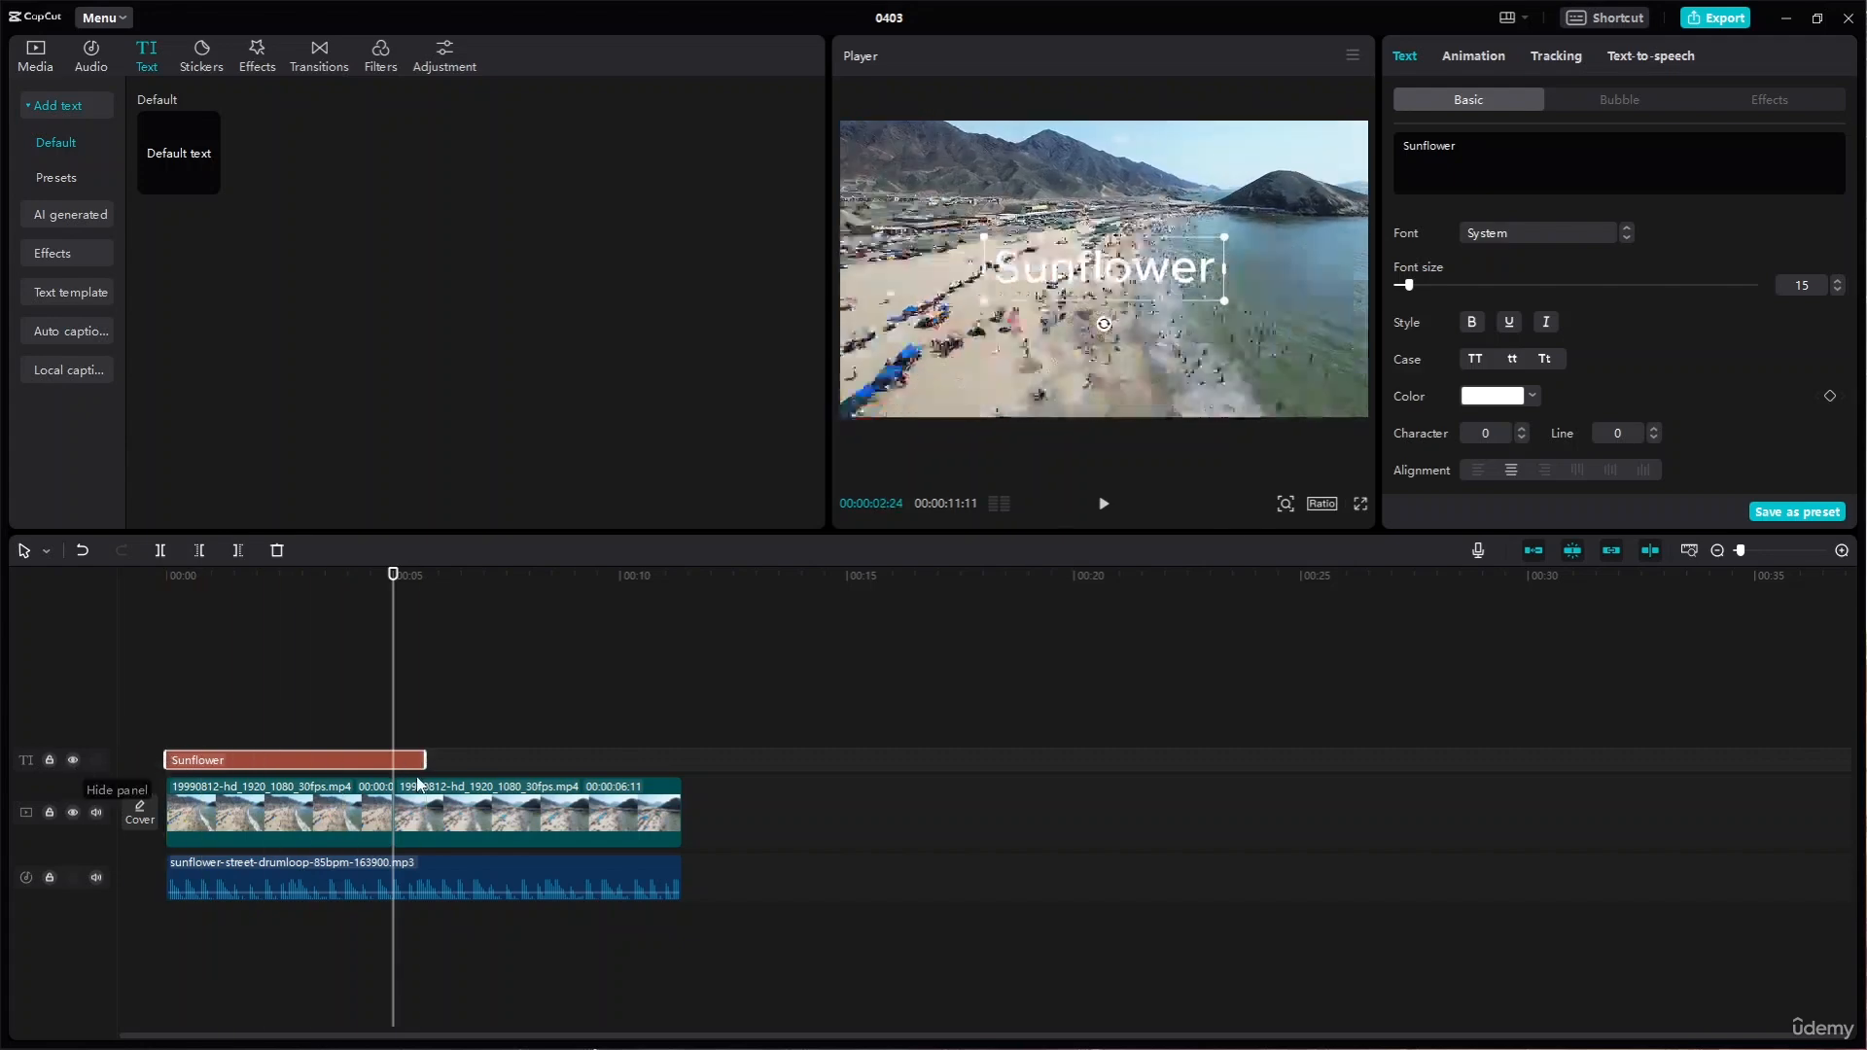
{"action": "left_click_drag", "start_coordinate": [425, 760], "coordinate": [685, 759]}
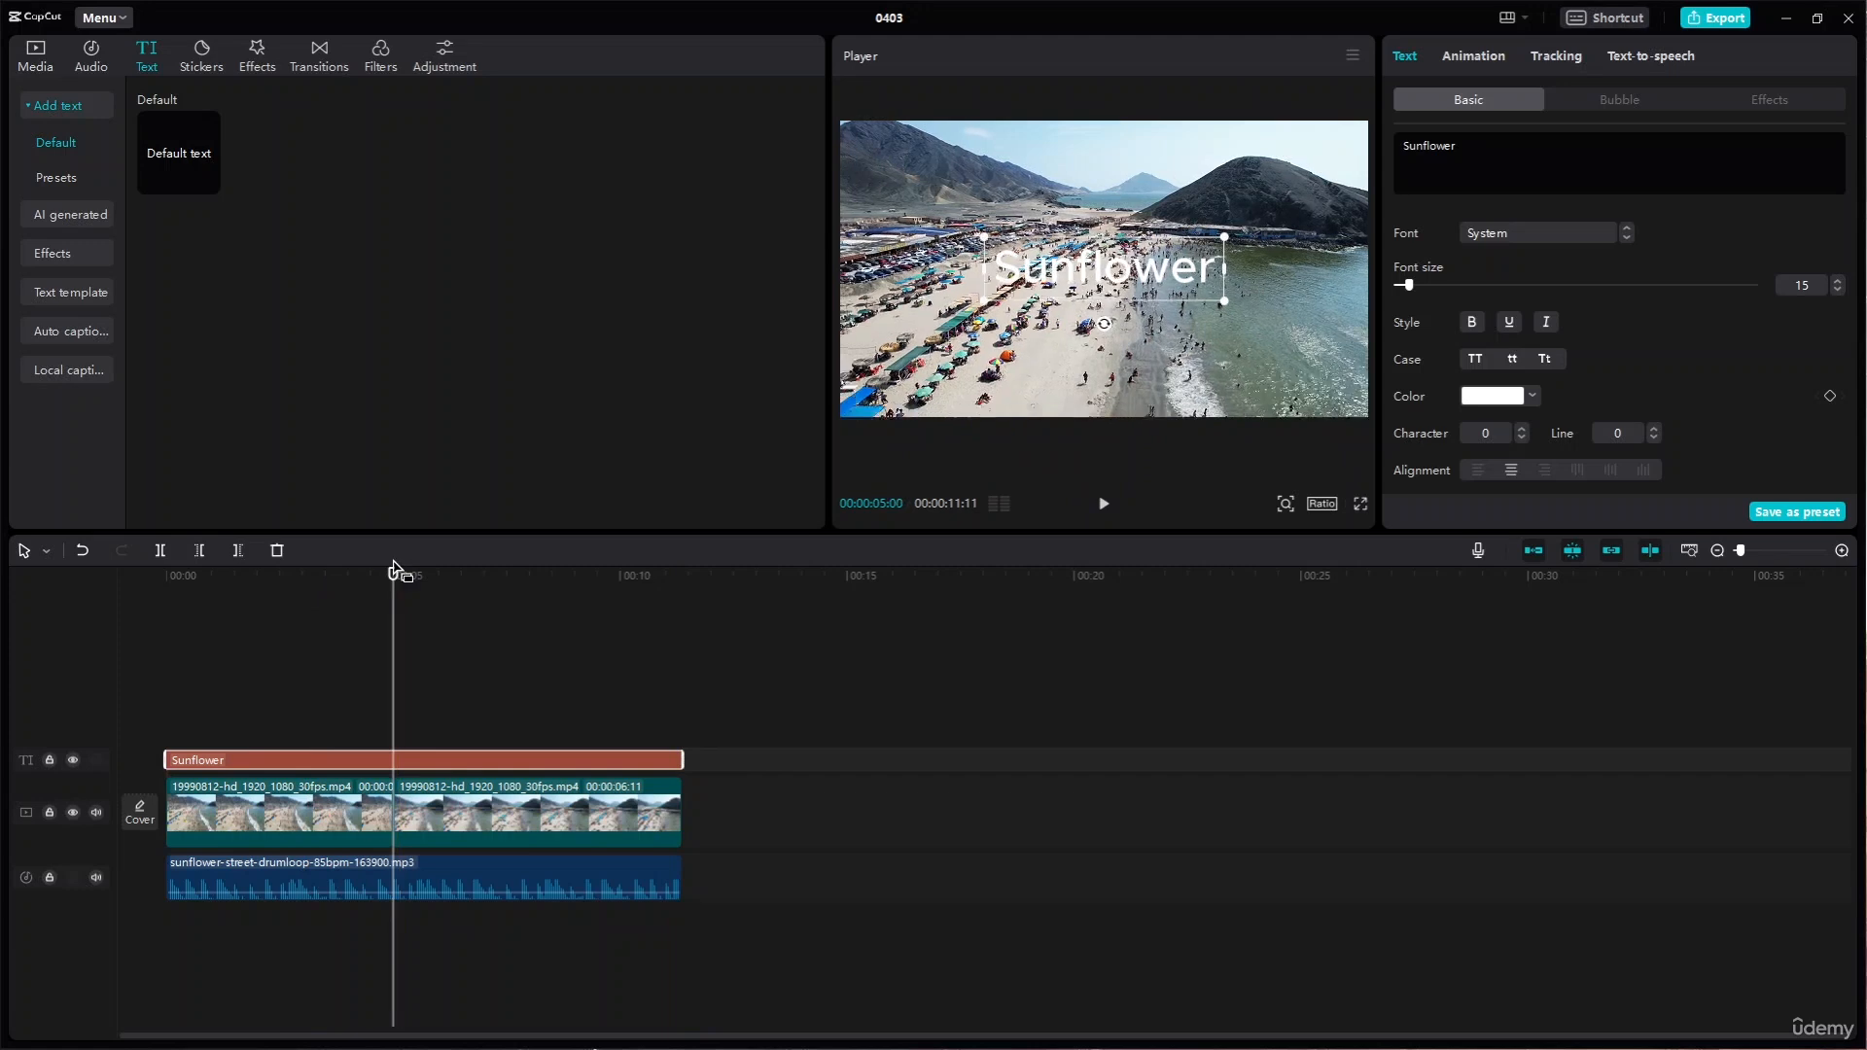
- Split the Sunflower text clip at about 3 seconds and at 00:00:07:09, undoing a misplaced split at about 9 seconds
{"action": "left_click_drag", "start_coordinate": [393, 577], "coordinate": [307, 576]}
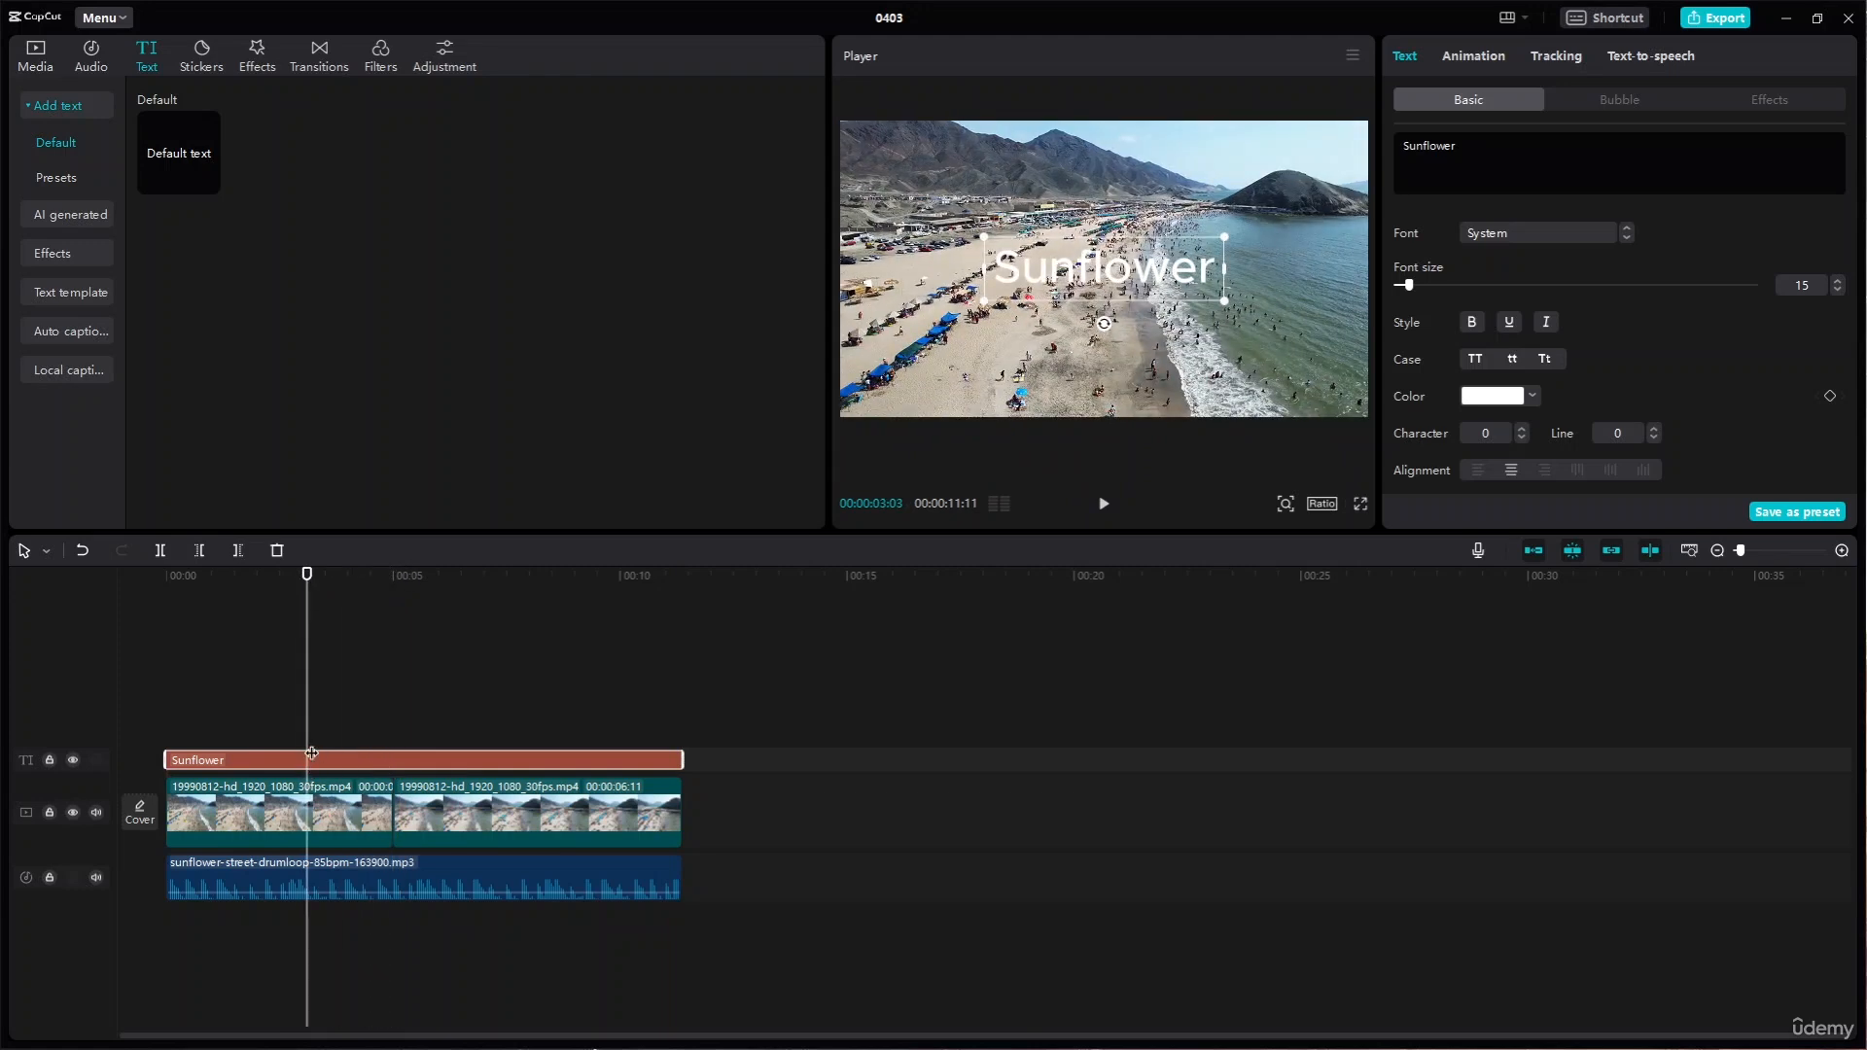
{"action": "key", "text": "ctrl+b"}
{"action": "left_click_drag", "start_coordinate": [309, 576], "coordinate": [431, 575]}
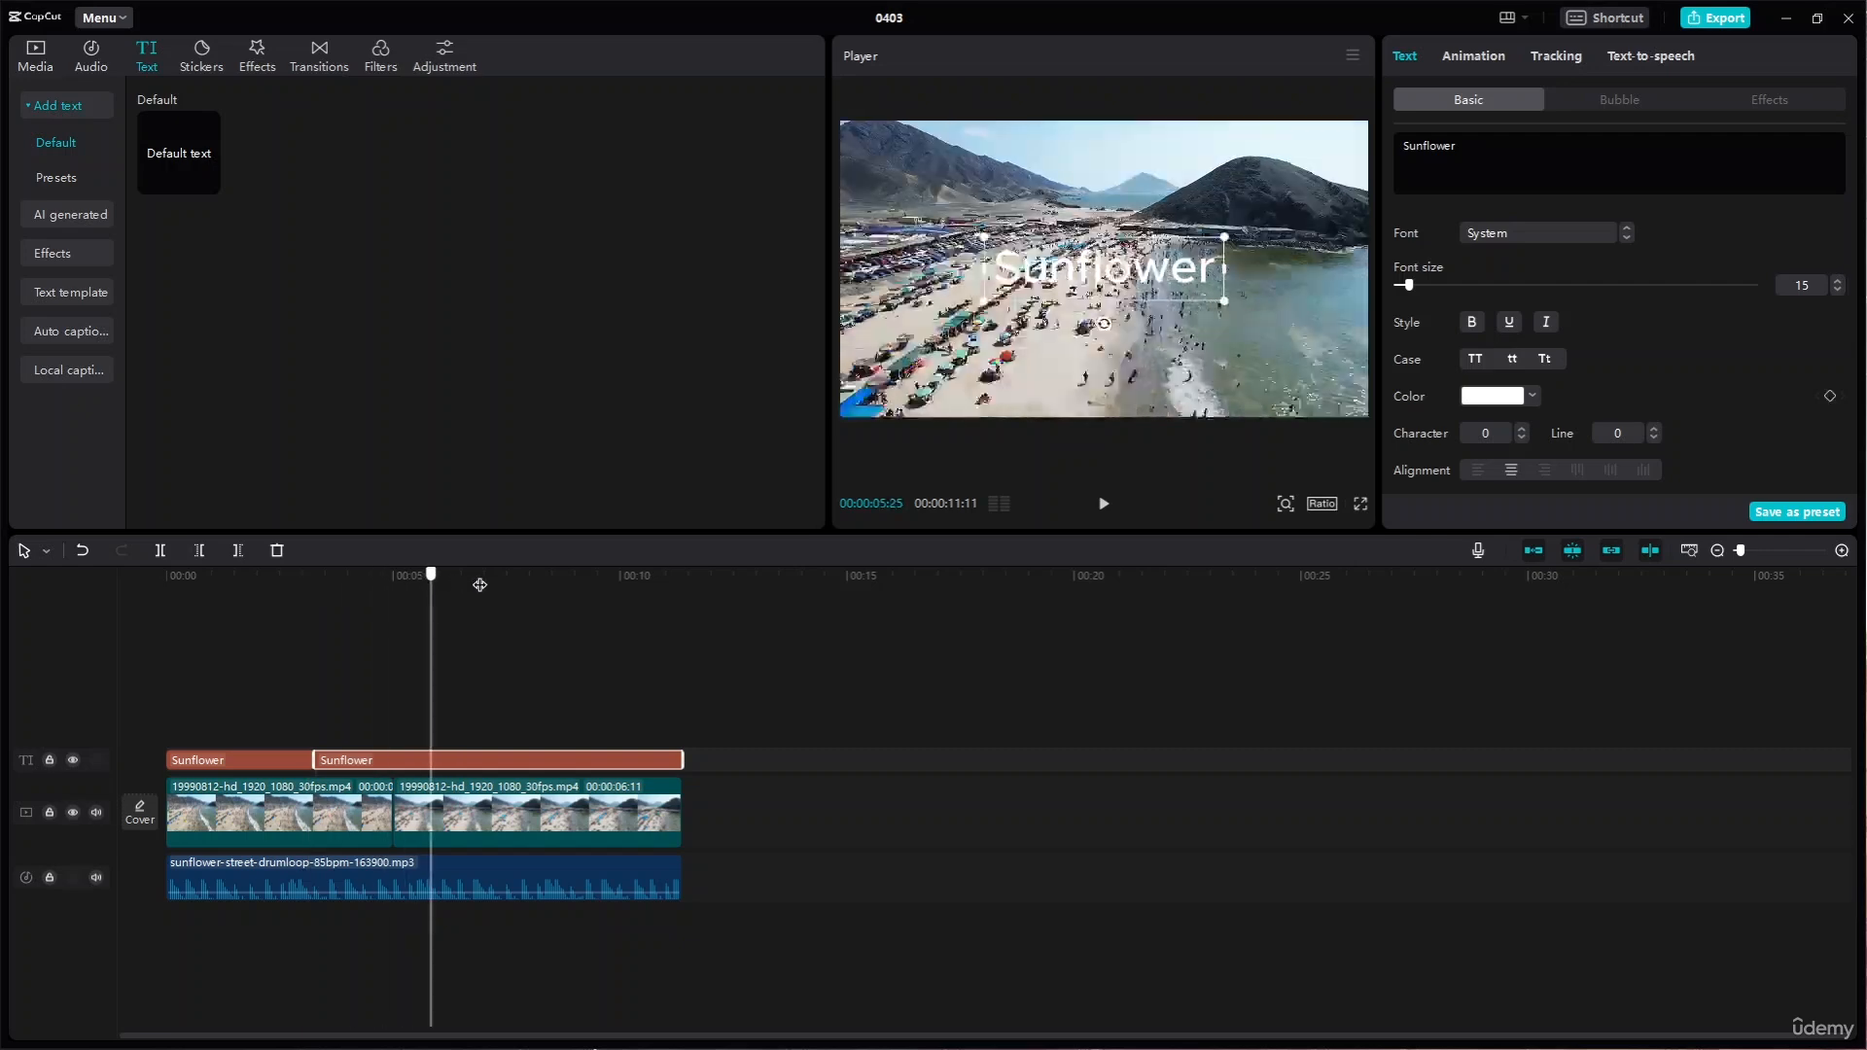
{"action": "left_click", "coordinate": [497, 580]}
{"action": "key", "text": "ctrl+b"}
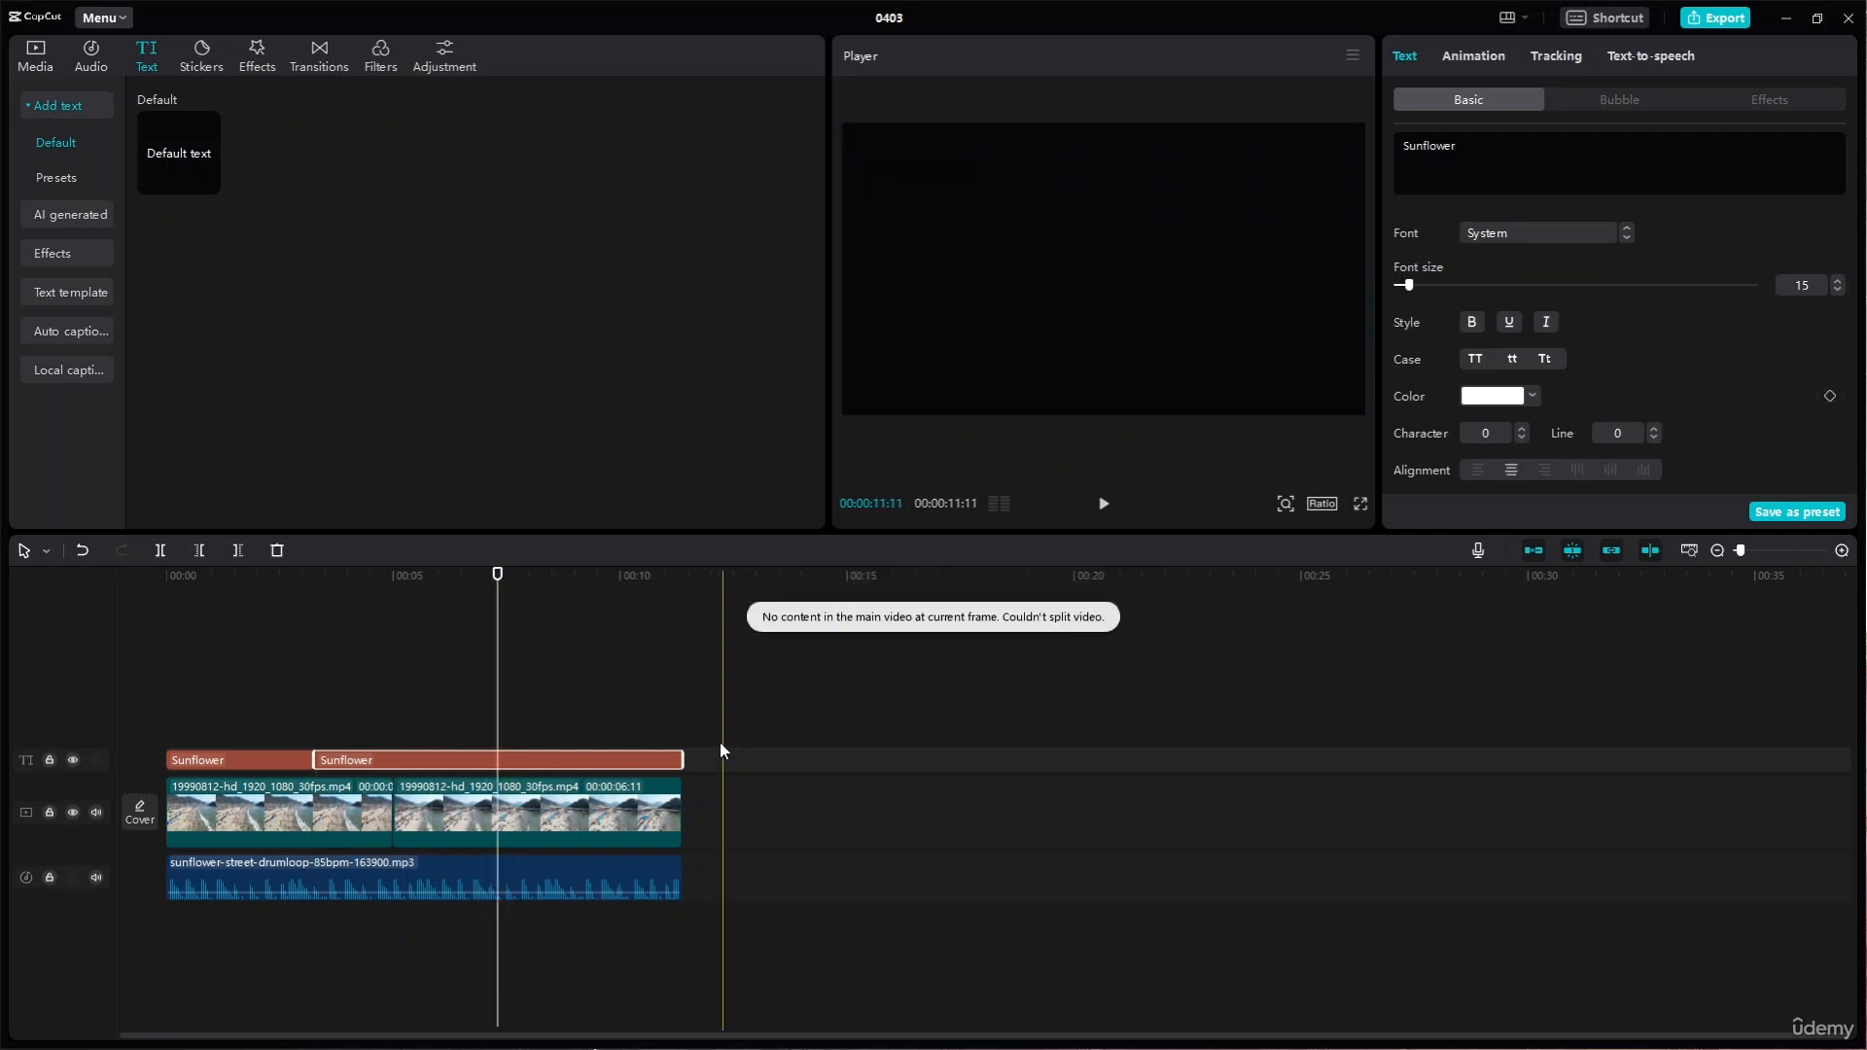
{"action": "key", "text": "ctrl+b"}
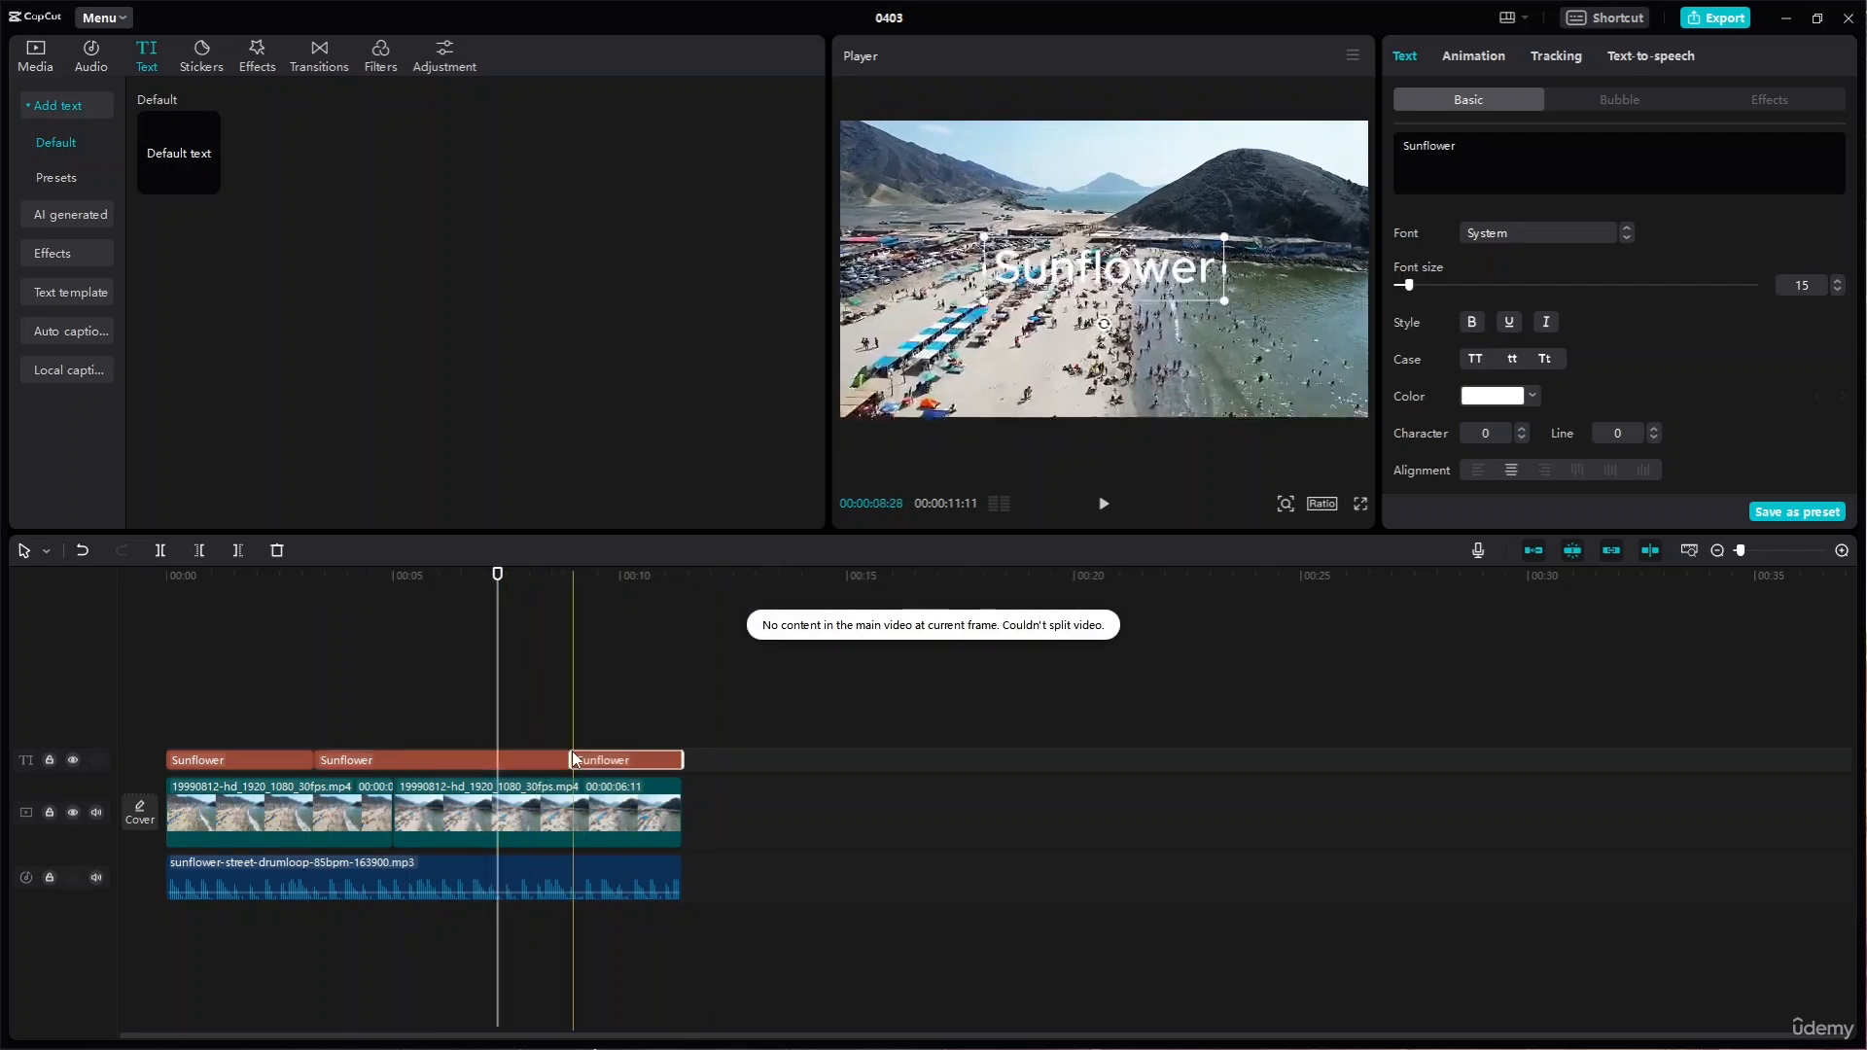
{"action": "key", "text": "ctrl+z"}
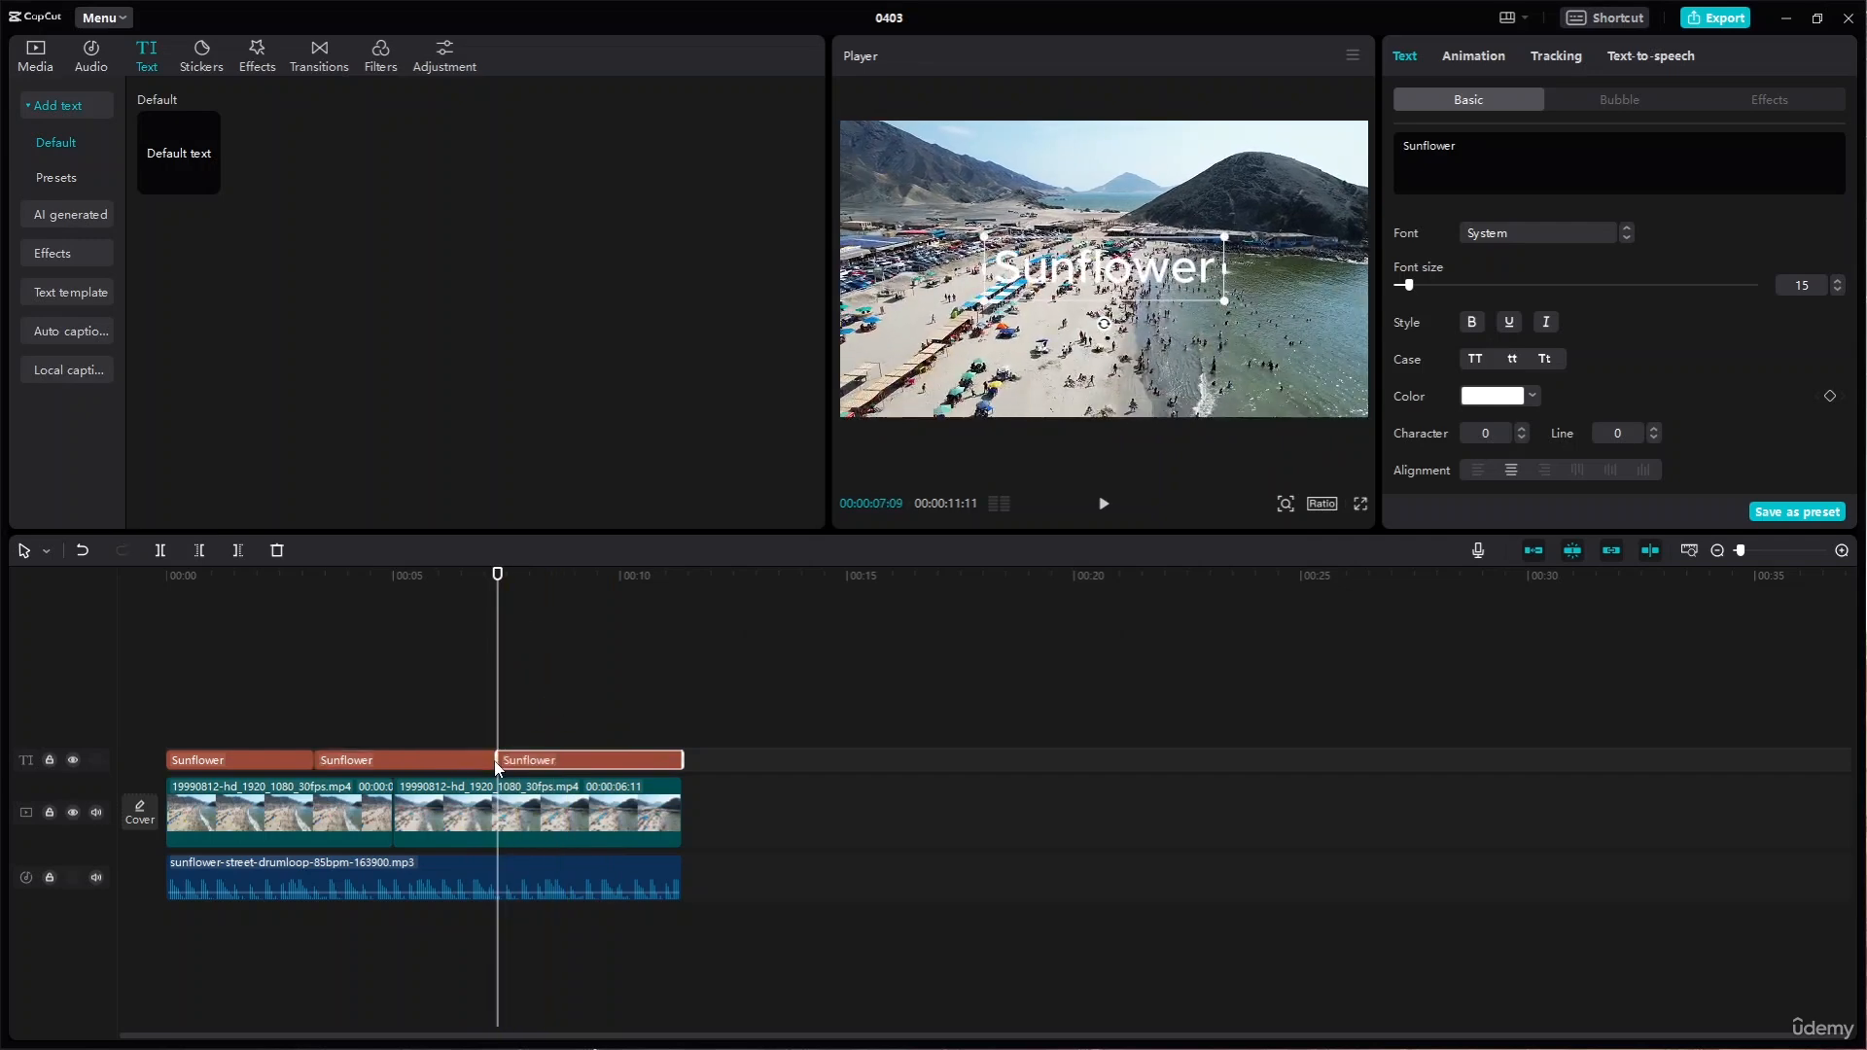
{"action": "key", "text": "ctrl+b"}
- Try deleting the middle Sunflower text segment and undo the deletion
{"action": "left_click", "coordinate": [439, 760]}
{"action": "key", "text": "Delete"}
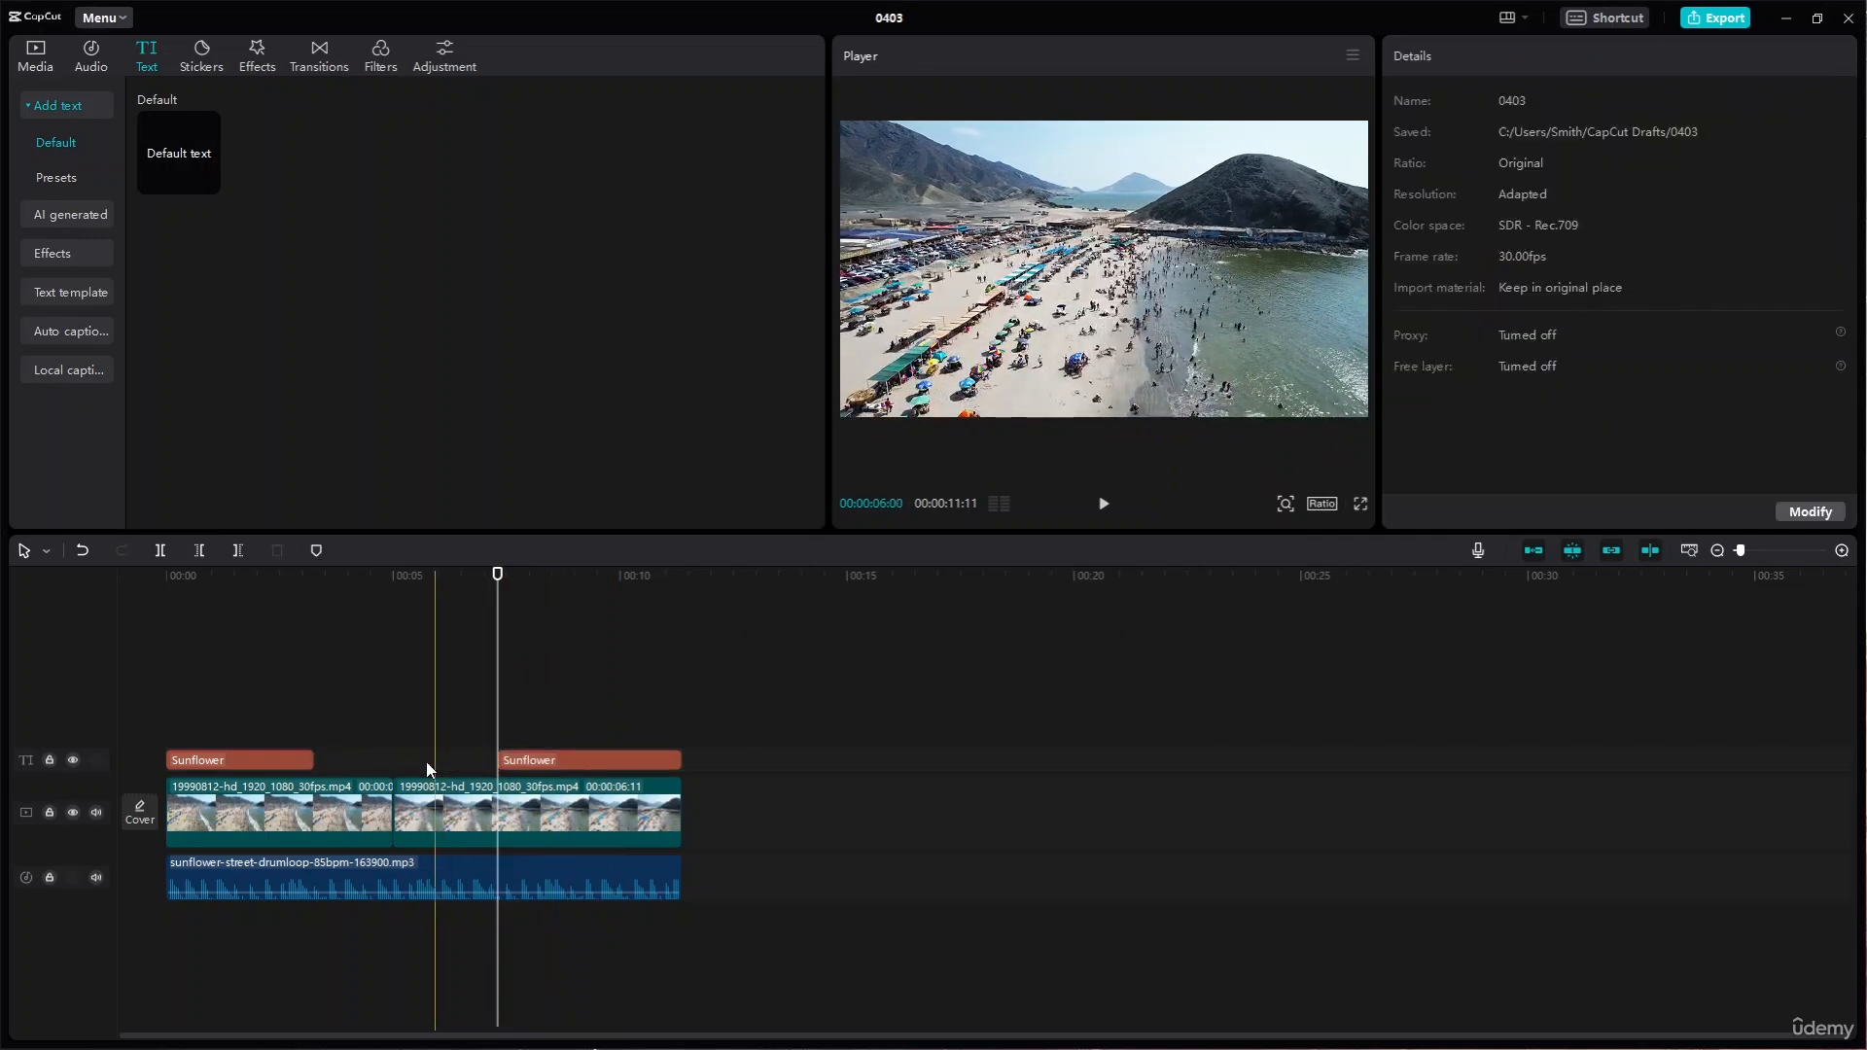
{"action": "key", "text": "ctrl+z"}
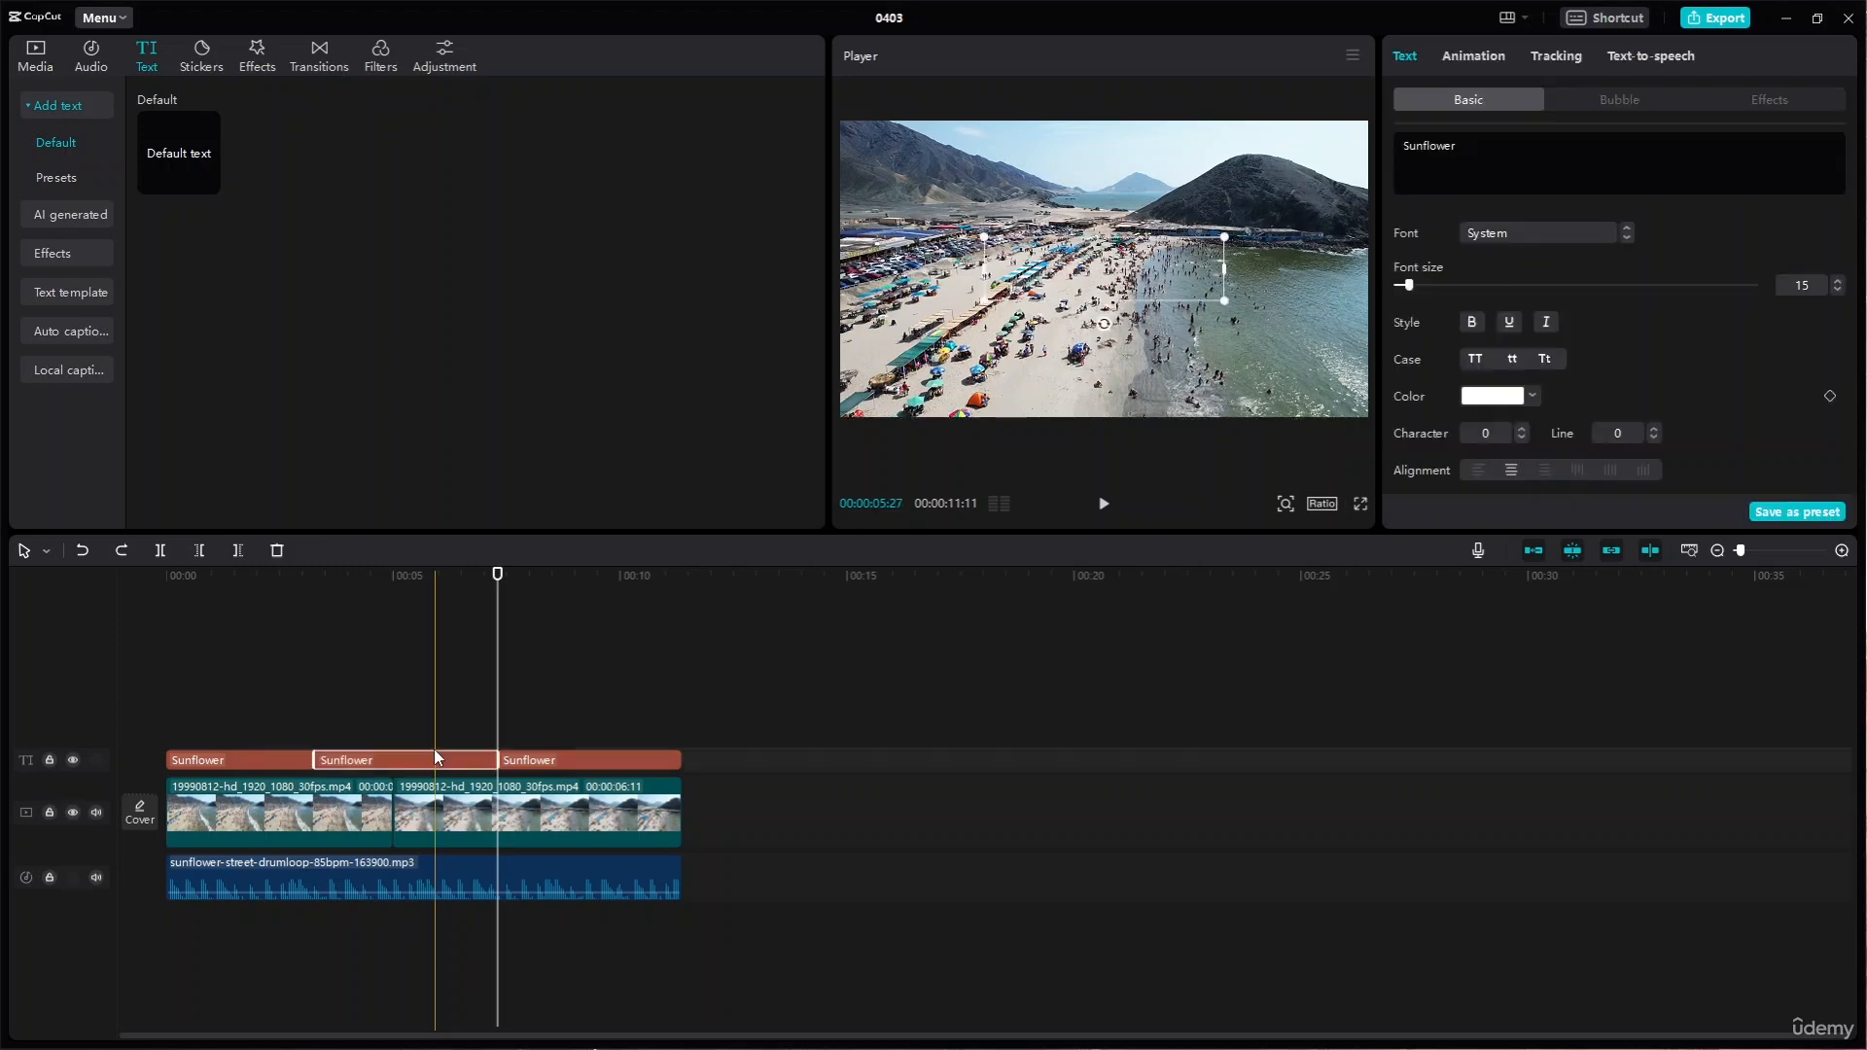
- Undo both splits of the Sunflower text clip and move the playhead back to about 3 seconds
{"action": "key", "text": "ctrl+z"}
{"action": "key", "text": "ctrl+z"}
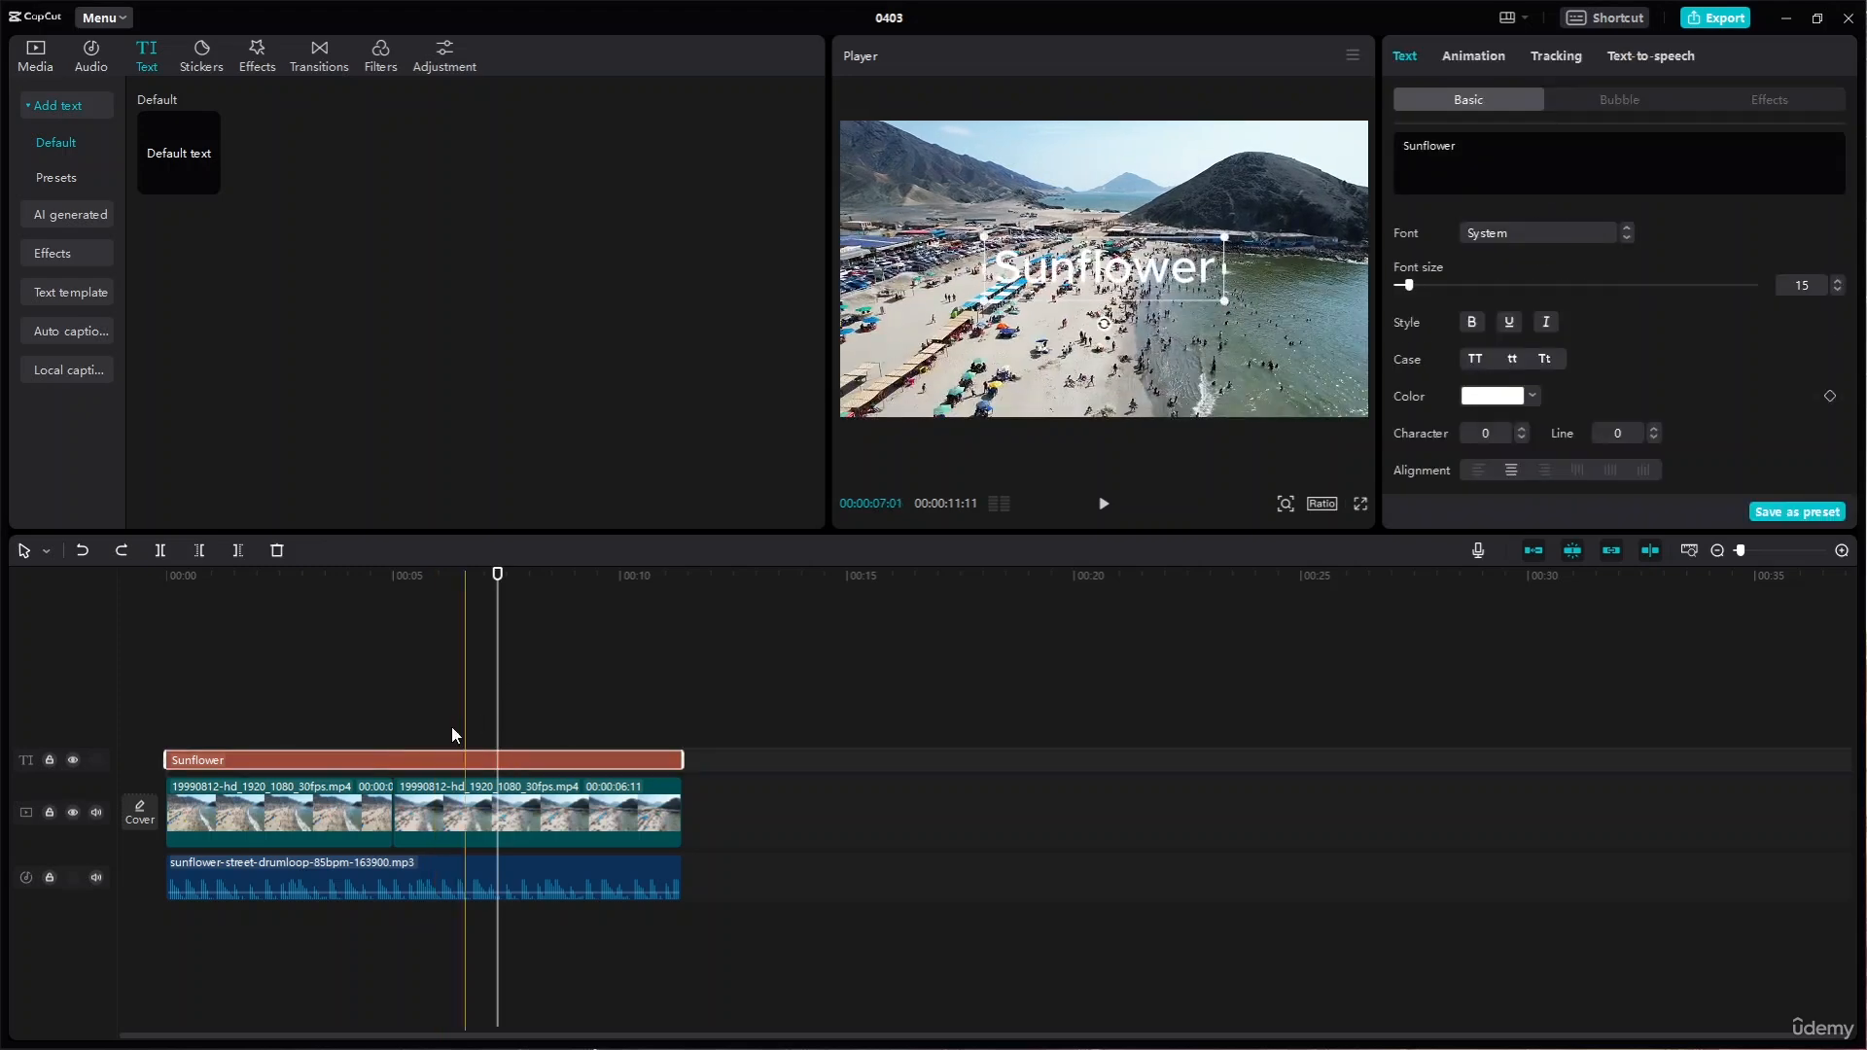
{"action": "left_click", "coordinate": [485, 576]}
{"action": "left_click", "coordinate": [311, 578]}
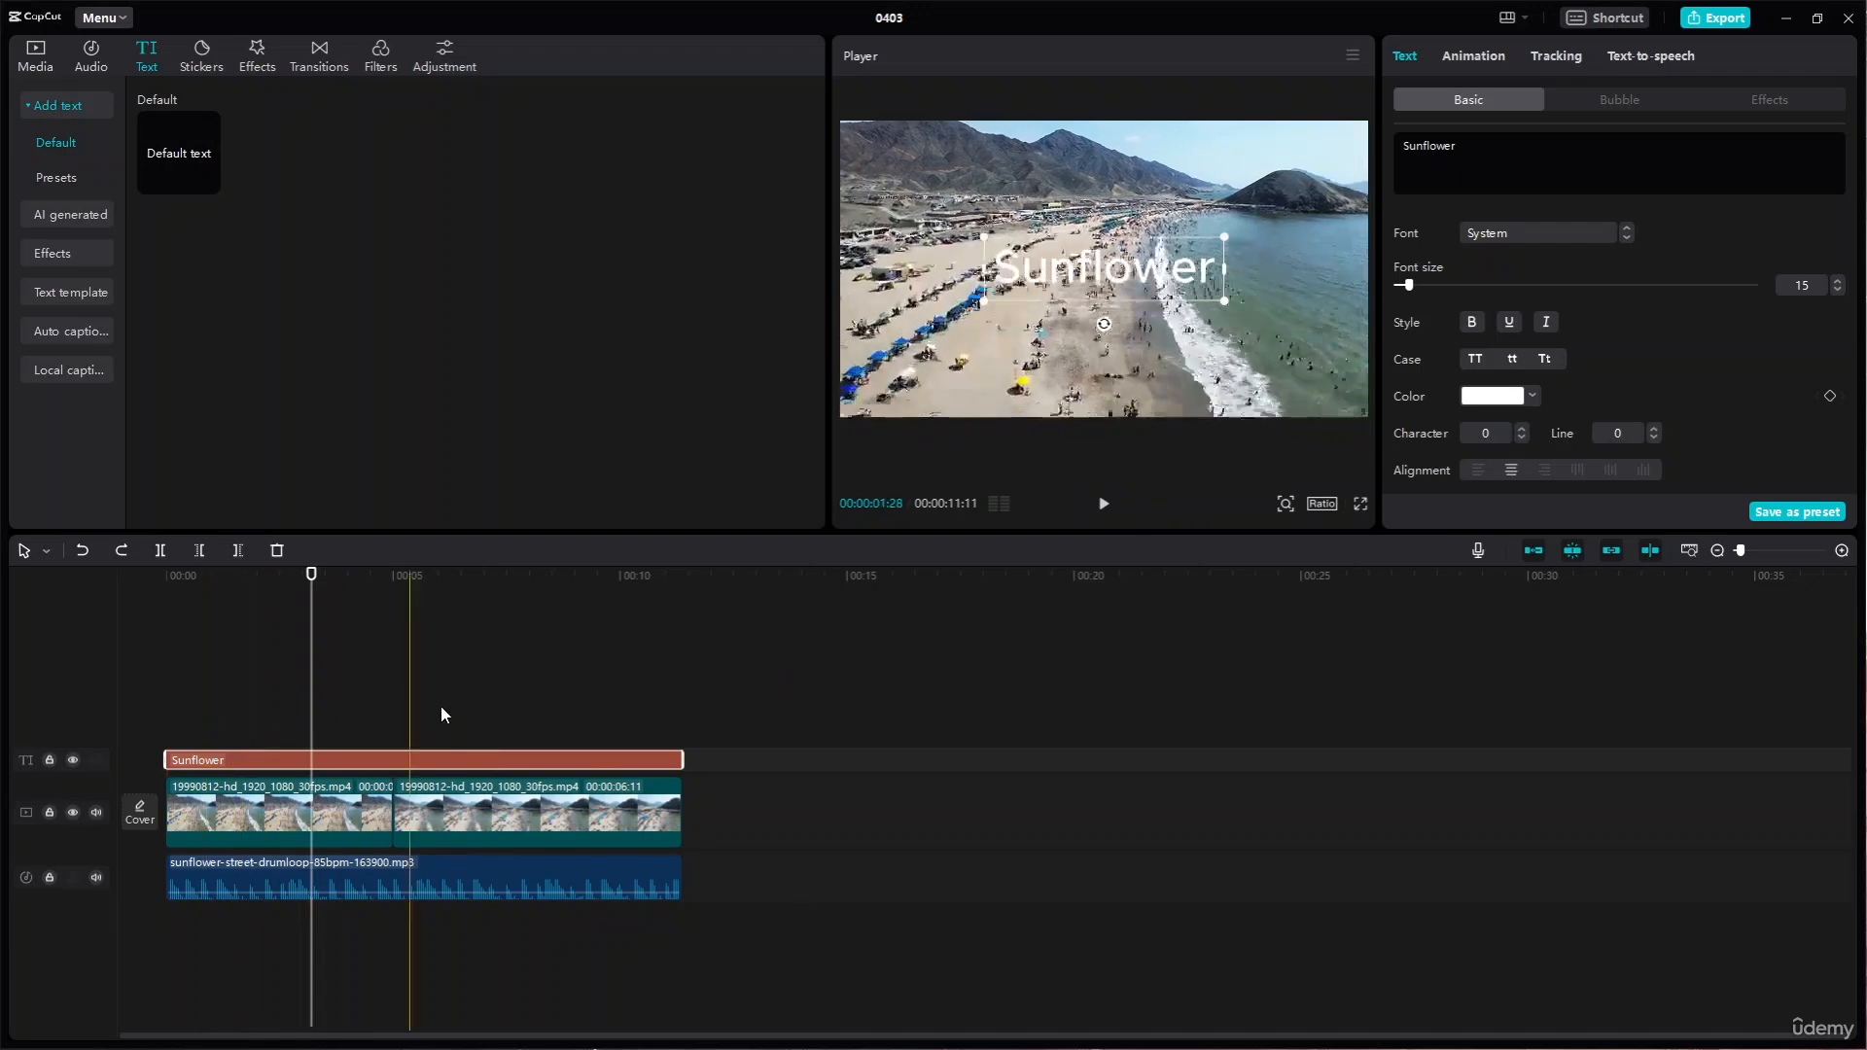
- Shorten the Sunflower text clip to about 1 second and extend it back to the video's end at 00:00:11:11
{"action": "left_click", "coordinate": [471, 756]}
{"action": "left_click_drag", "start_coordinate": [681, 761], "coordinate": [220, 763]}
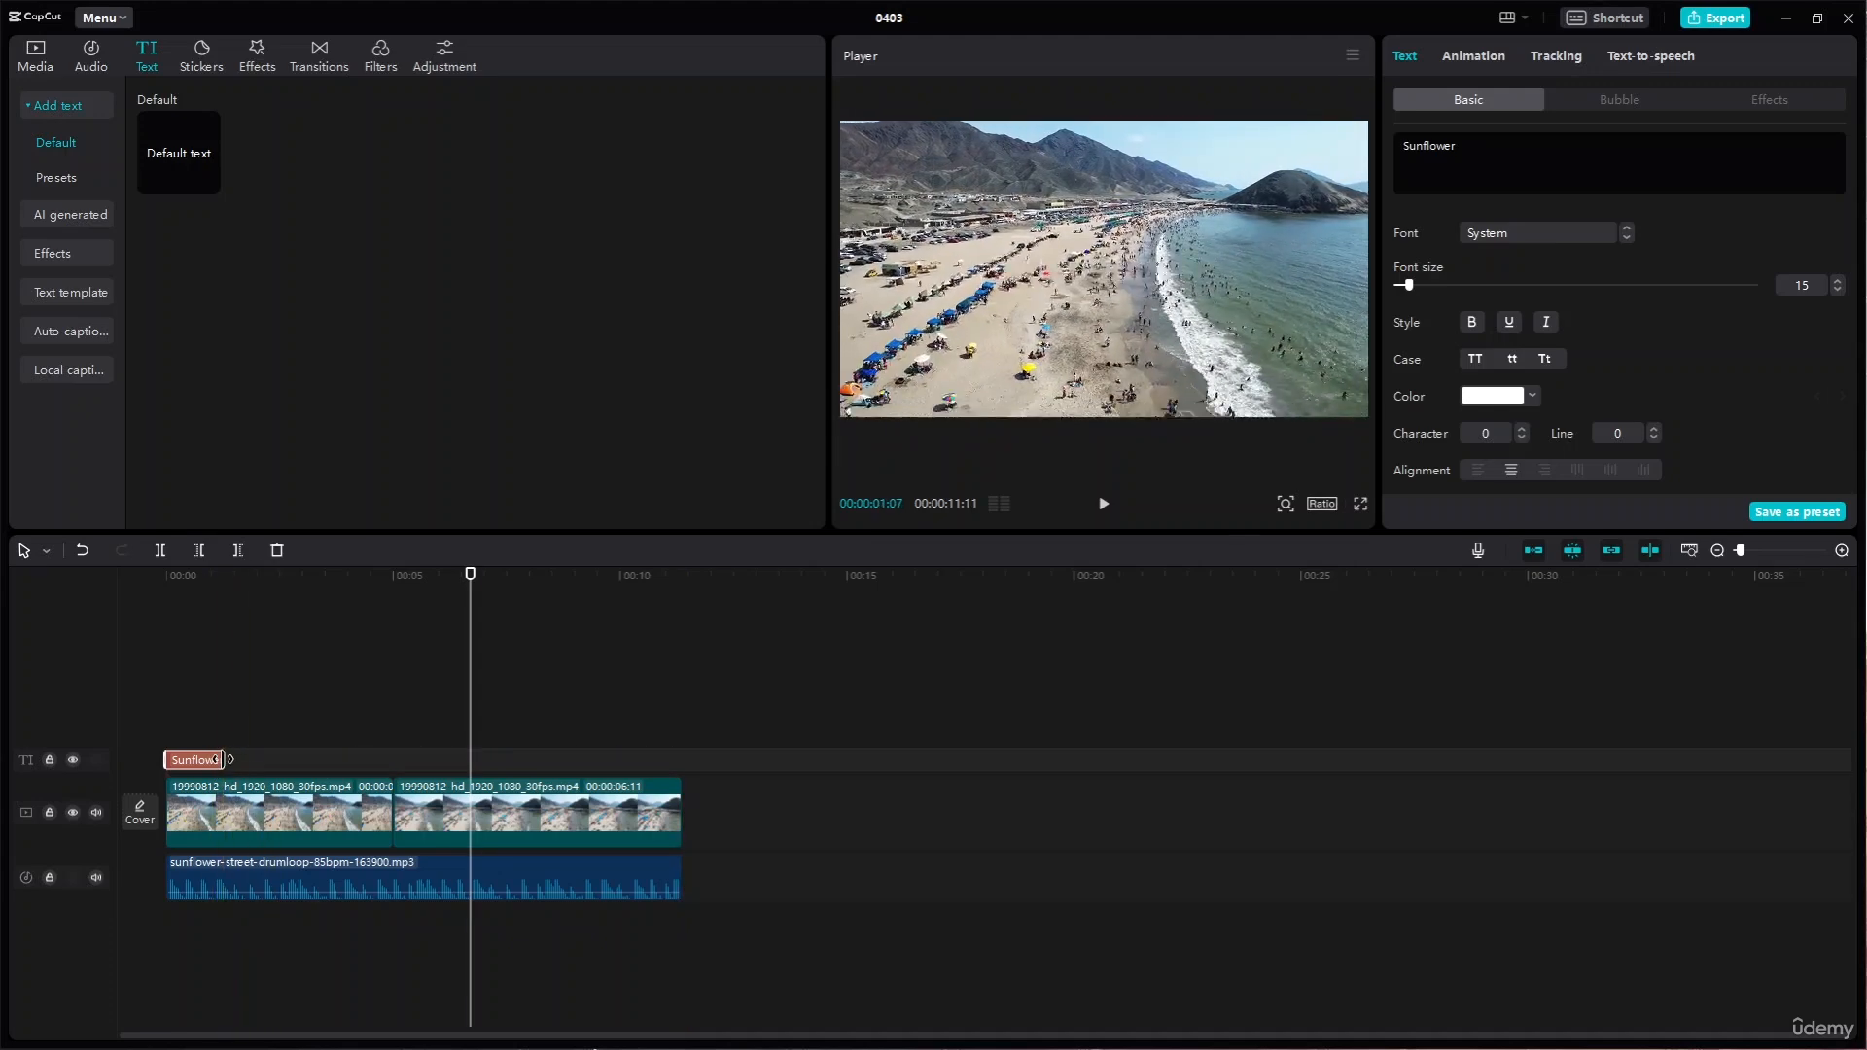
{"action": "left_click_drag", "start_coordinate": [220, 759], "coordinate": [681, 769]}
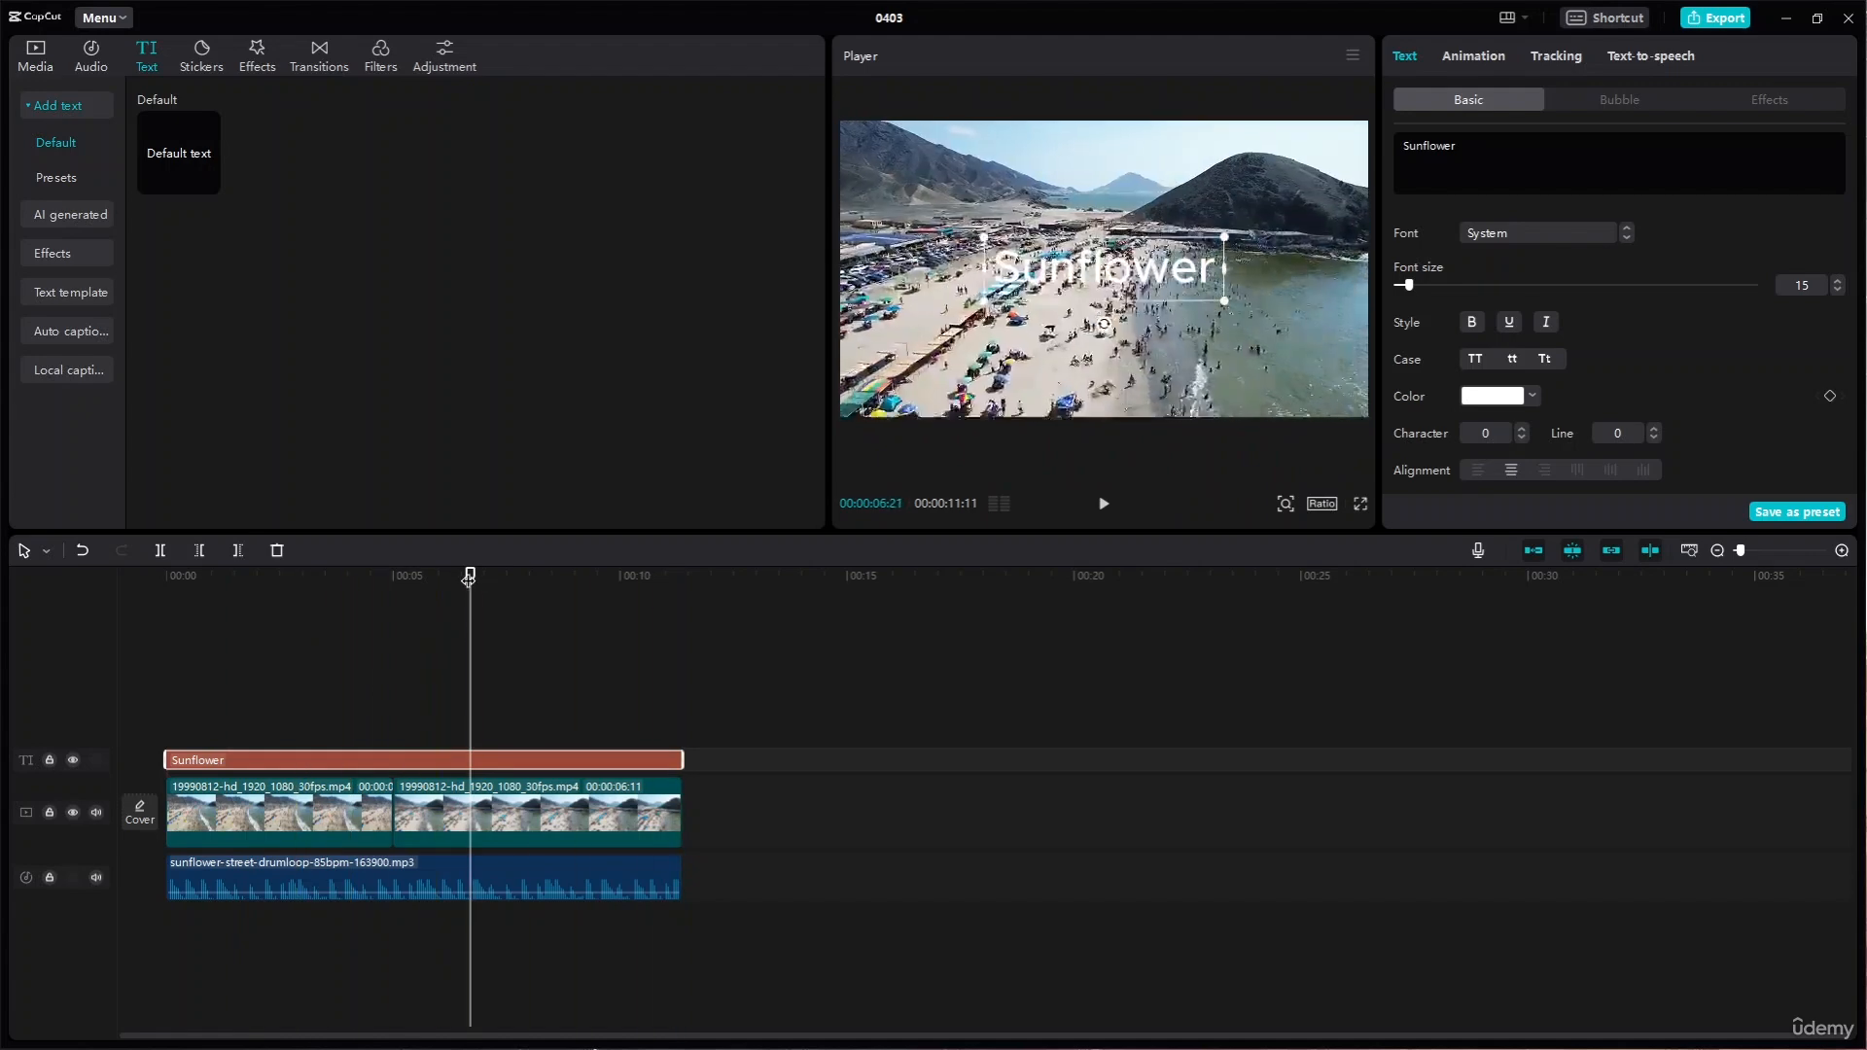
- Split the Sunflower text clip at about 2 seconds, at 00:00:05:14 and at 00:00:09:00
{"action": "left_click_drag", "start_coordinate": [471, 577], "coordinate": [263, 605]}
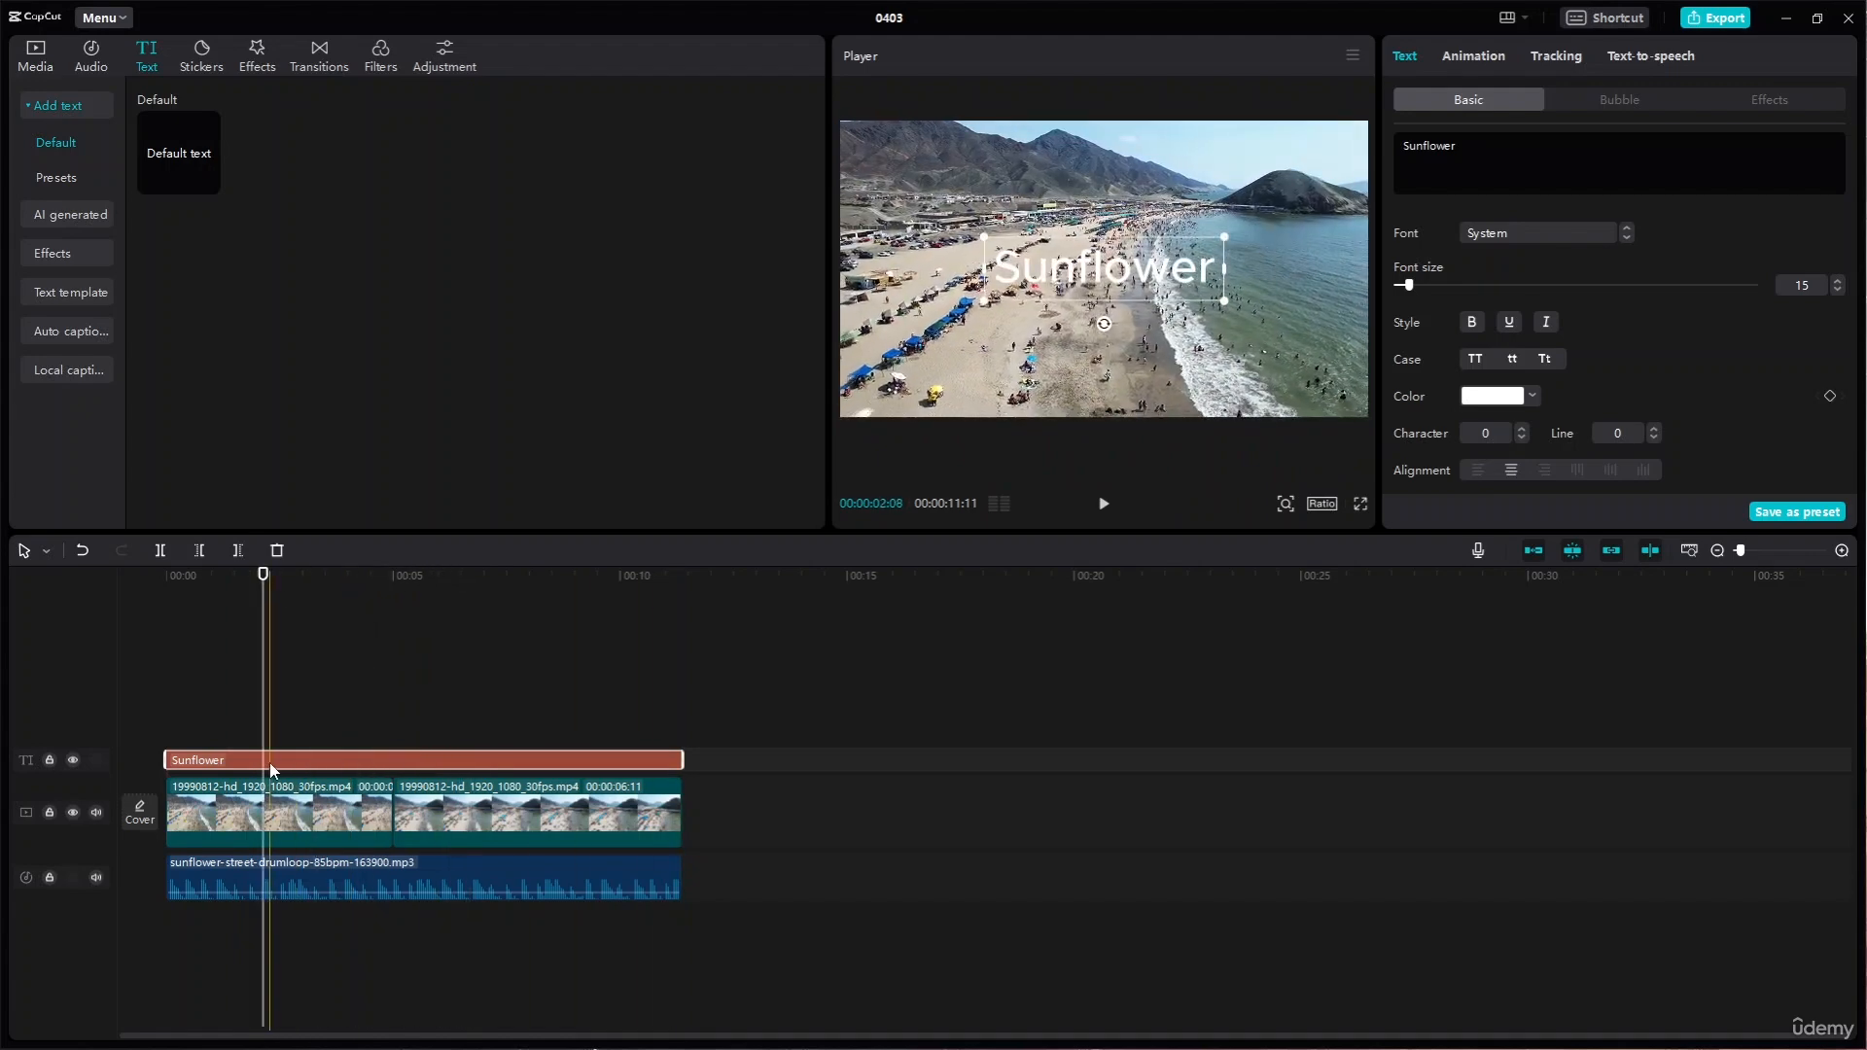
{"action": "key", "text": "ctrl+b"}
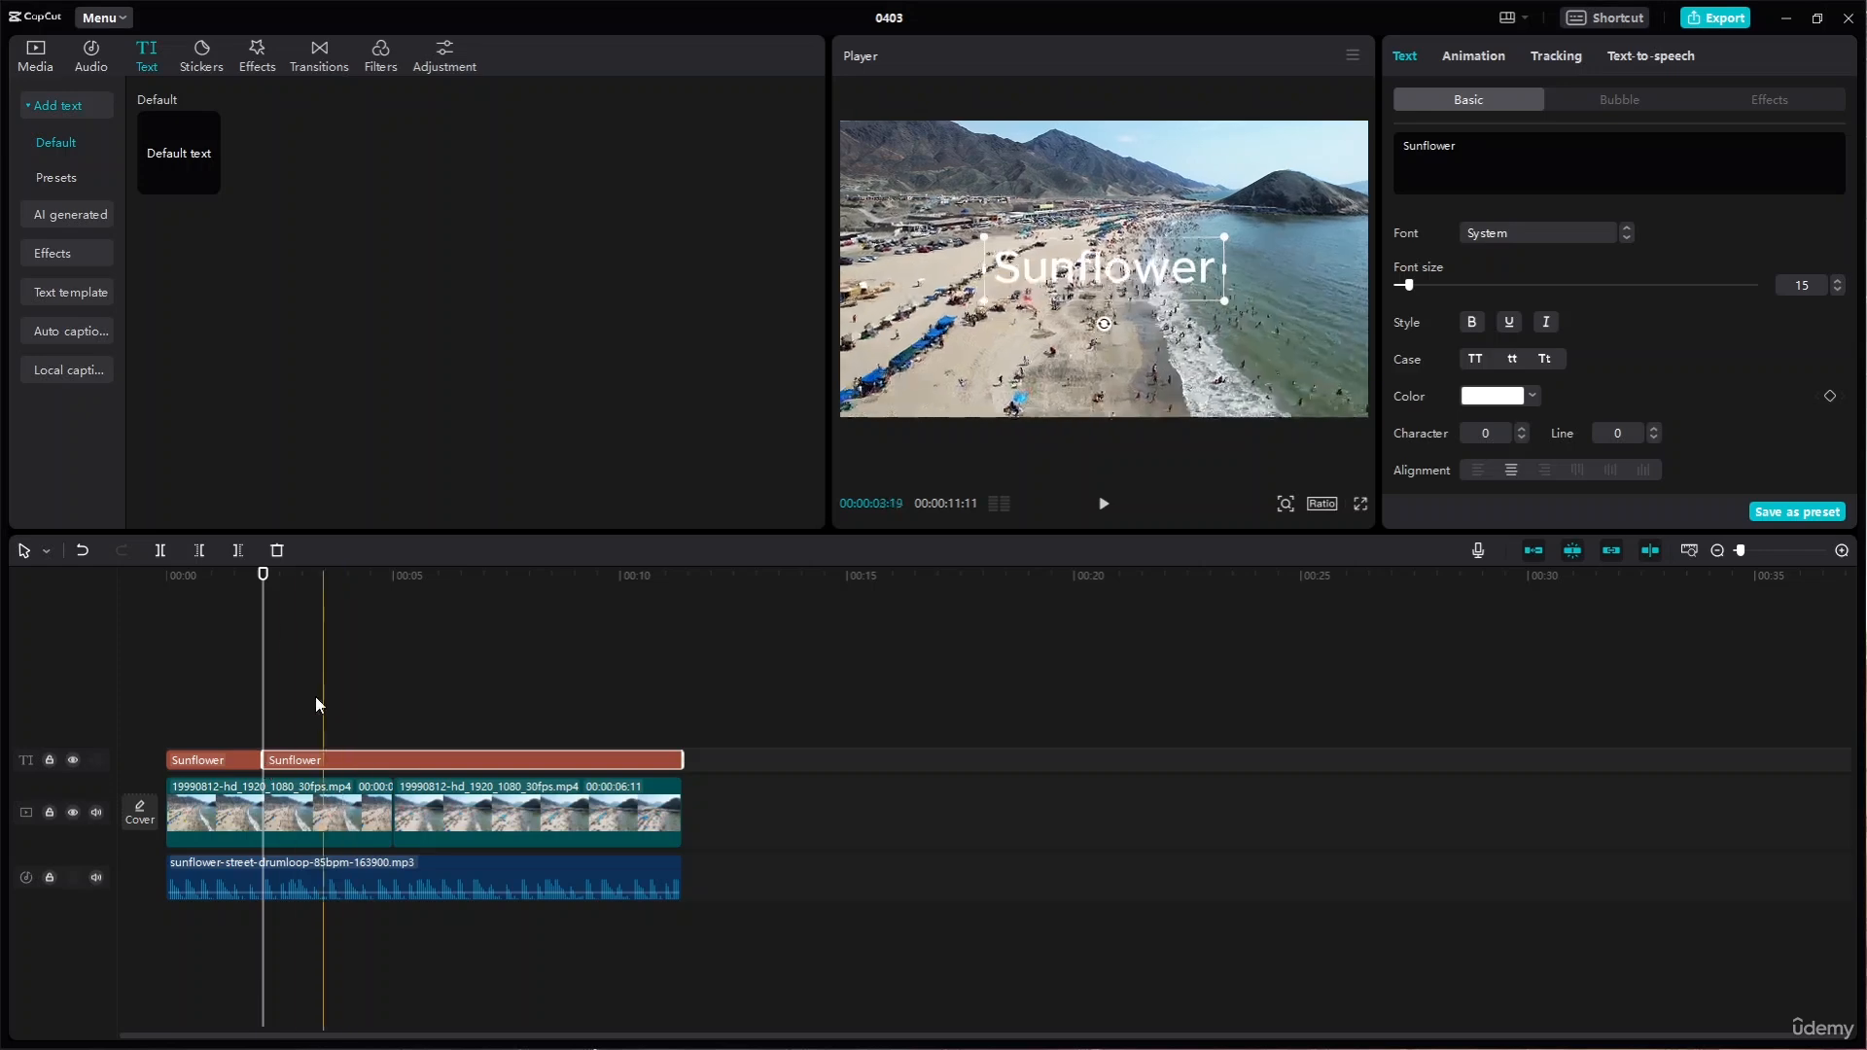
{"action": "left_click", "coordinate": [287, 578]}
{"action": "left_click_drag", "start_coordinate": [305, 584], "coordinate": [414, 583]}
{"action": "left_click", "coordinate": [161, 551]}
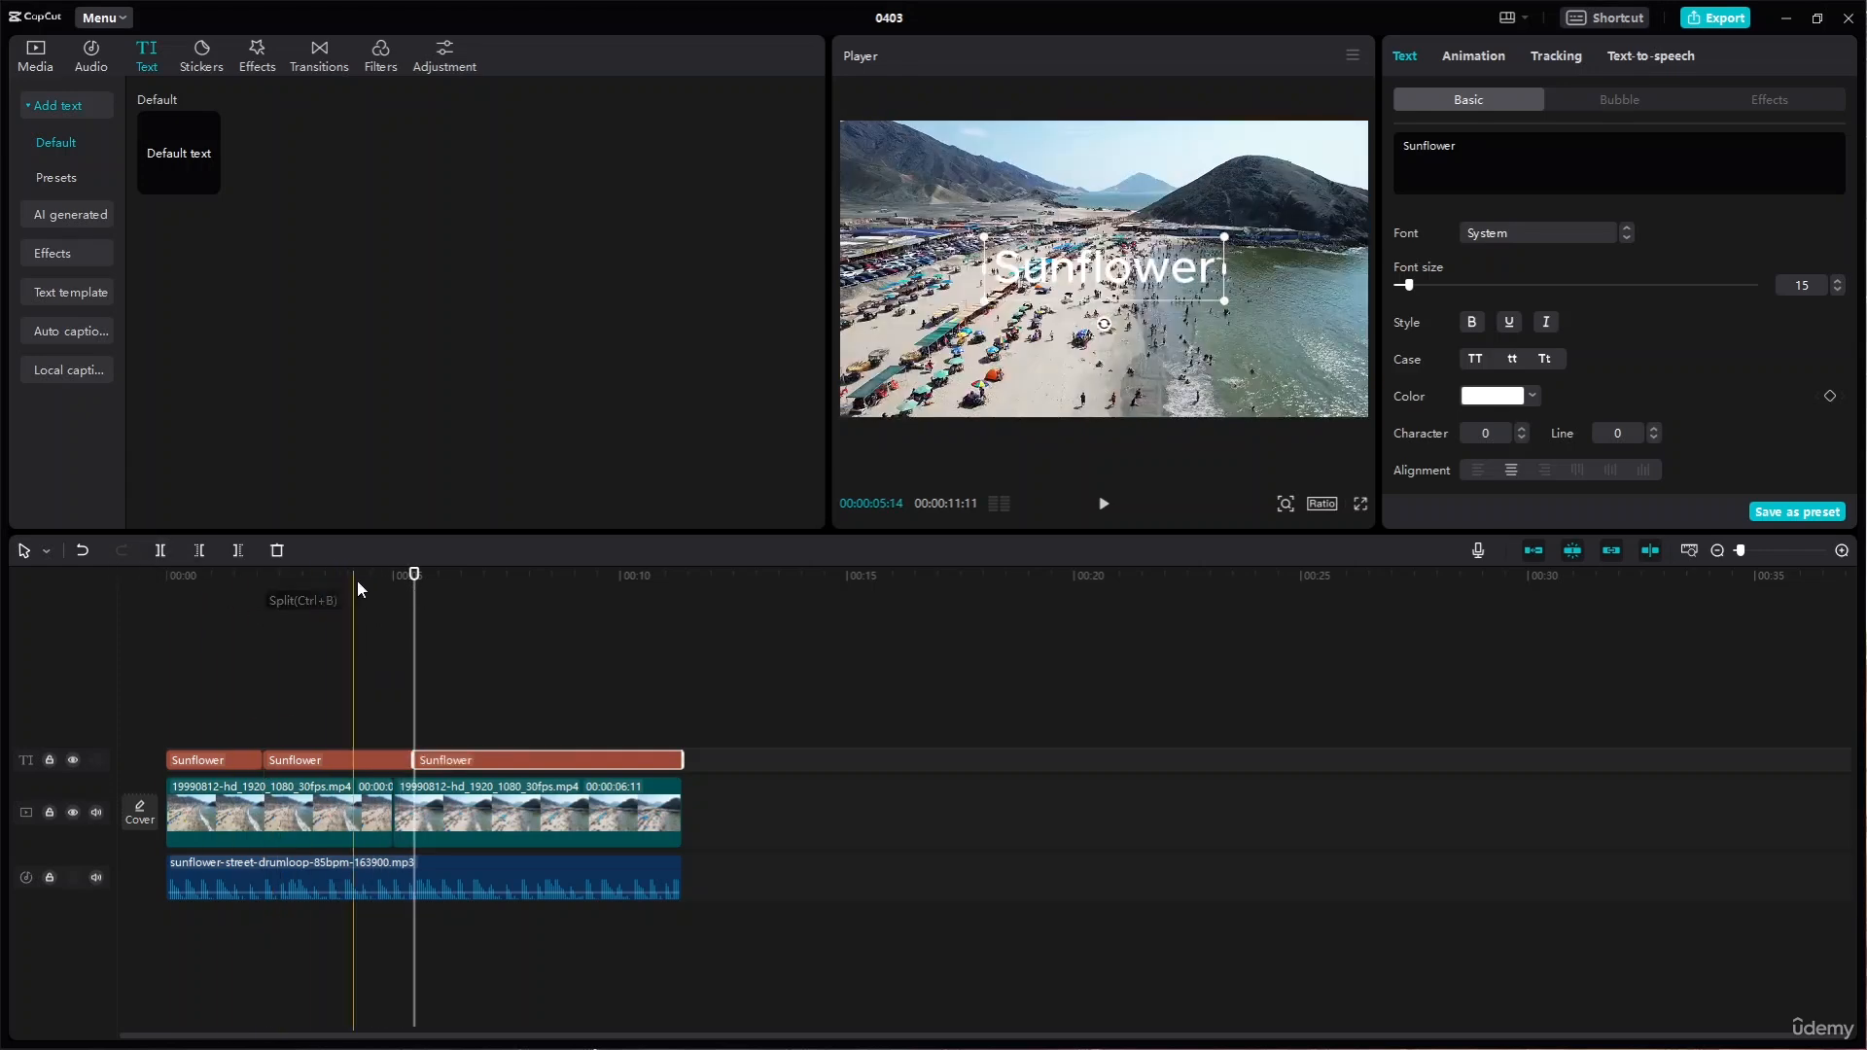
{"action": "left_click", "coordinate": [451, 579]}
{"action": "left_click_drag", "start_coordinate": [489, 584], "coordinate": [575, 584]}
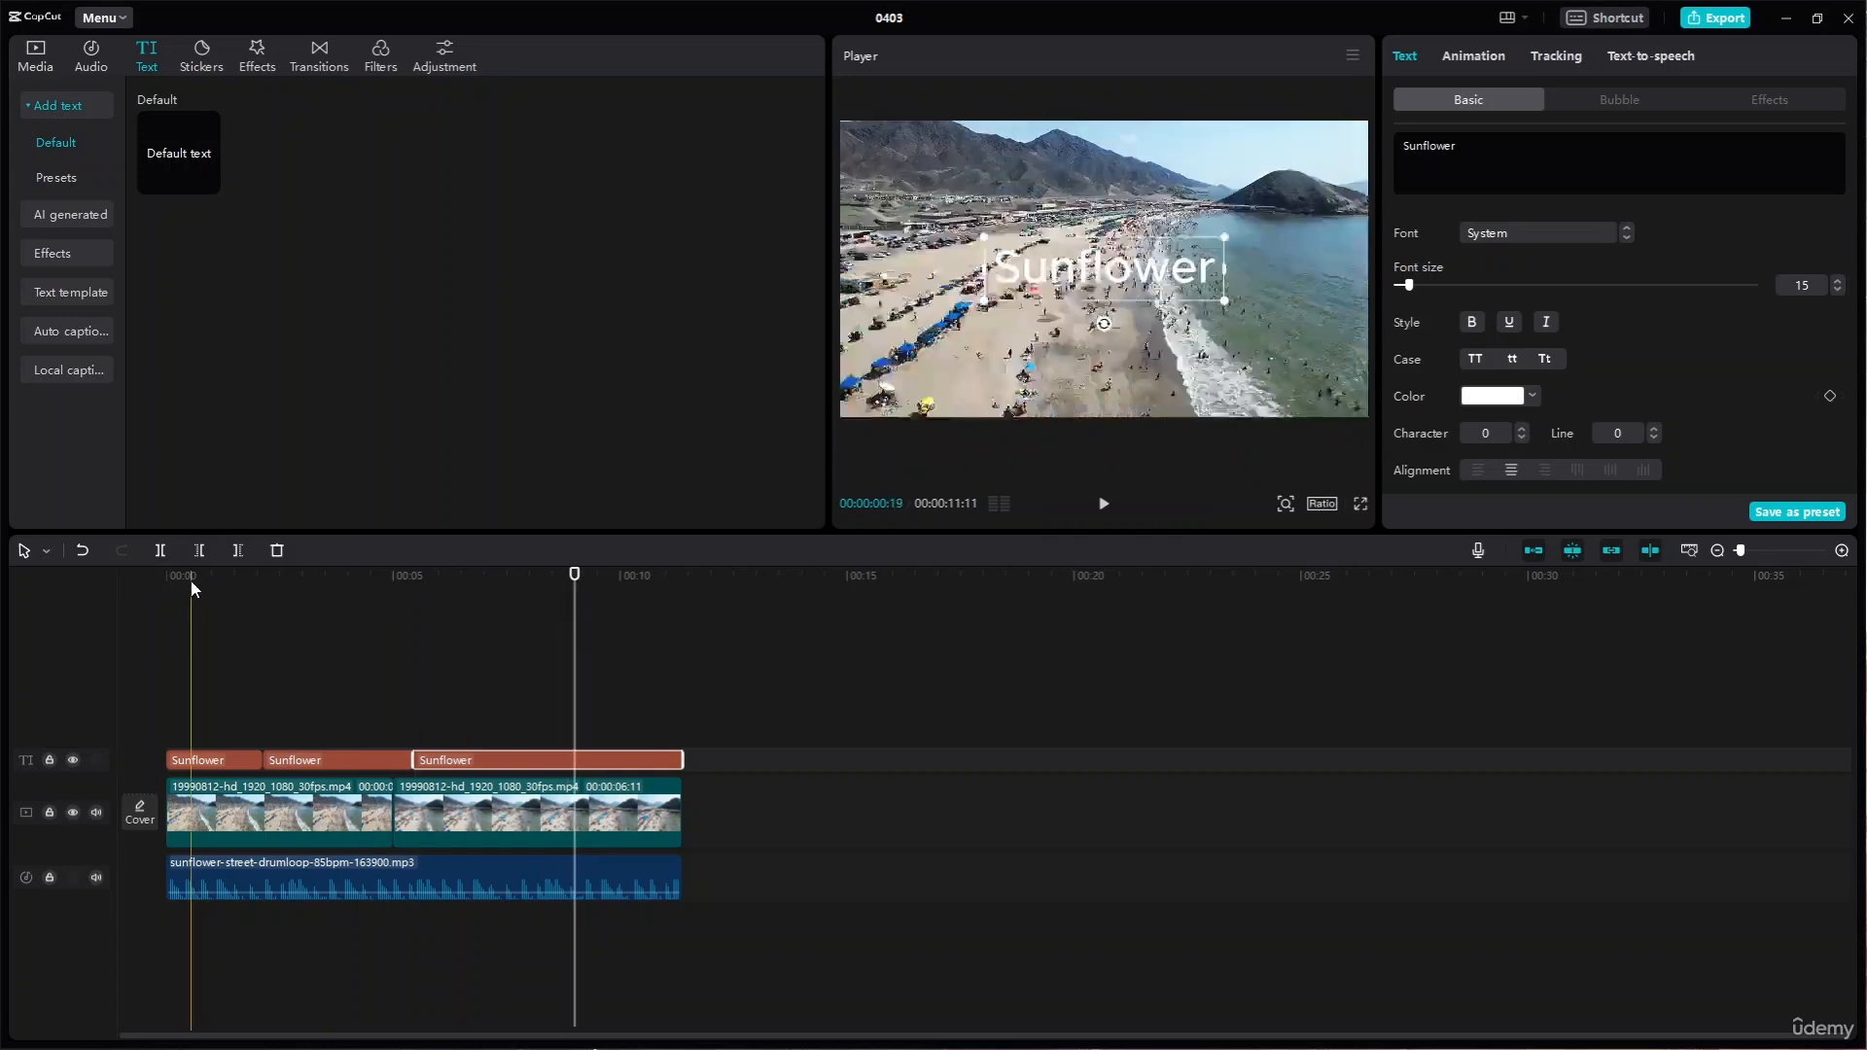
{"action": "left_click", "coordinate": [161, 550]}
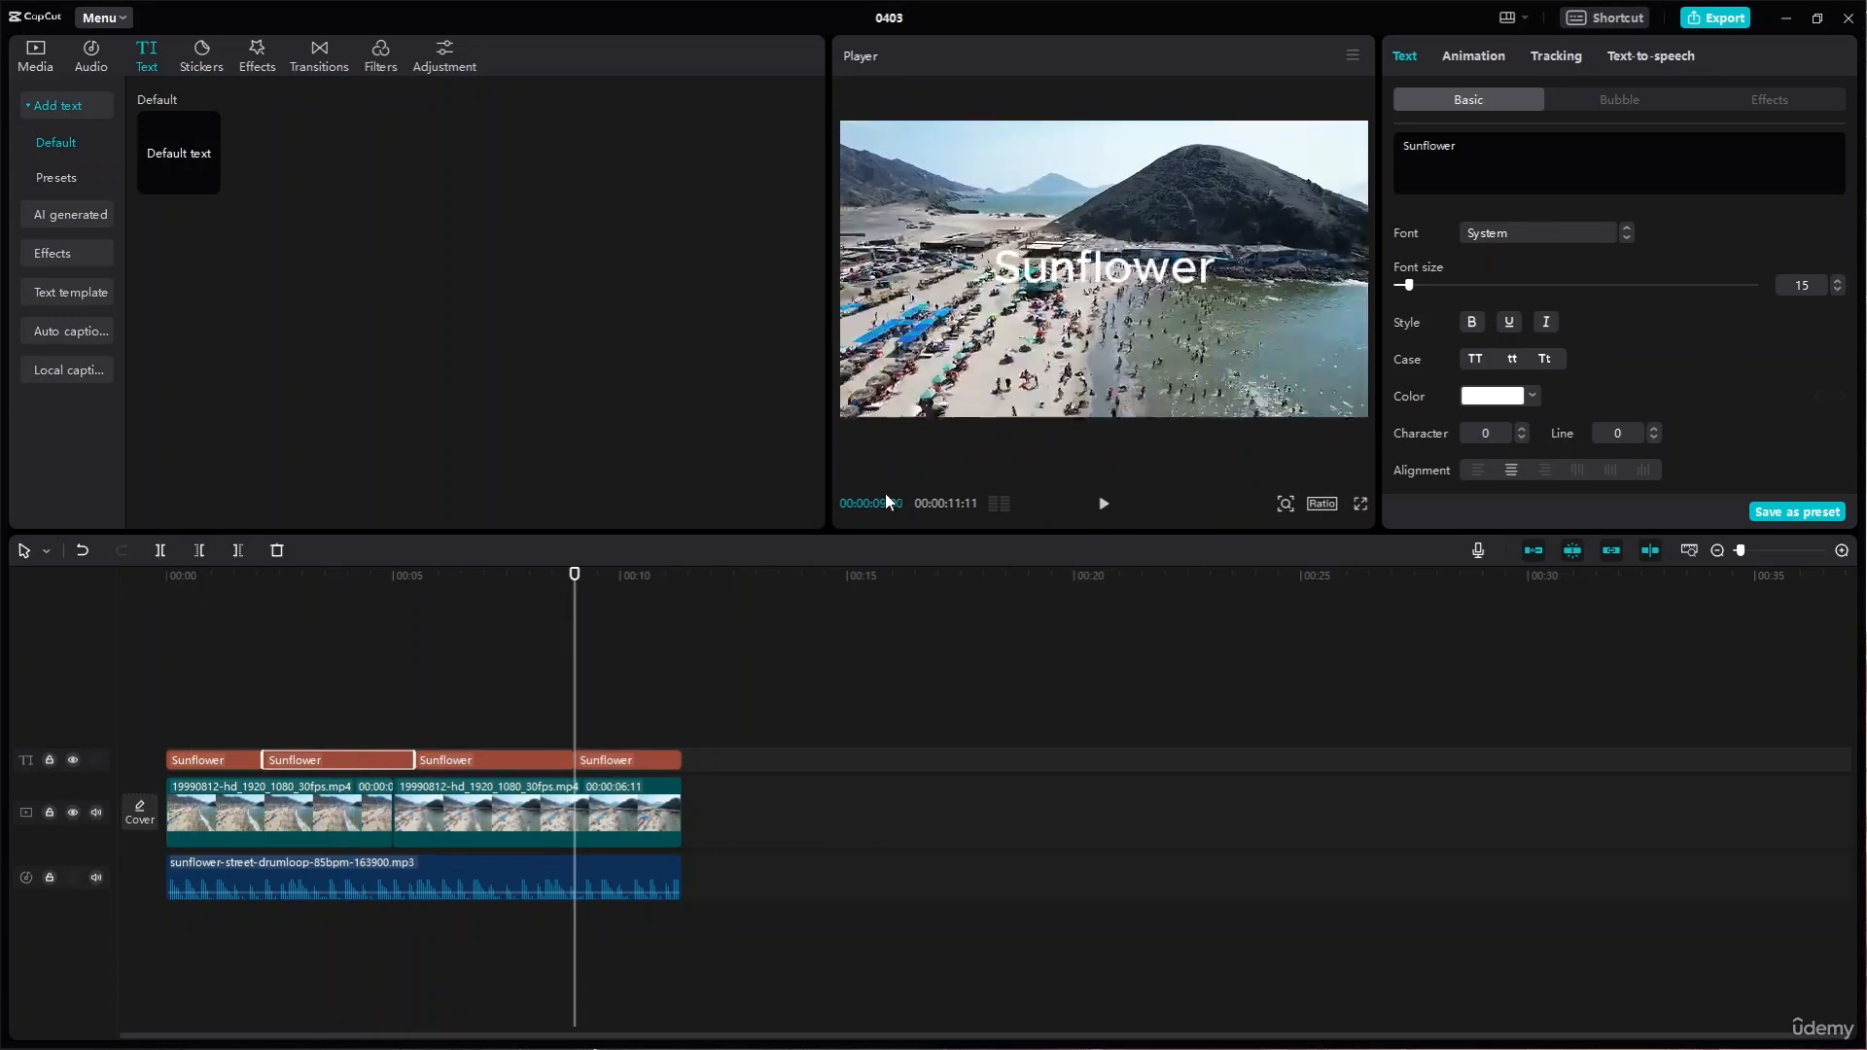
- Change the text of the last Sunflower segment to "Tulip"
{"action": "double_click", "coordinate": [1123, 282]}
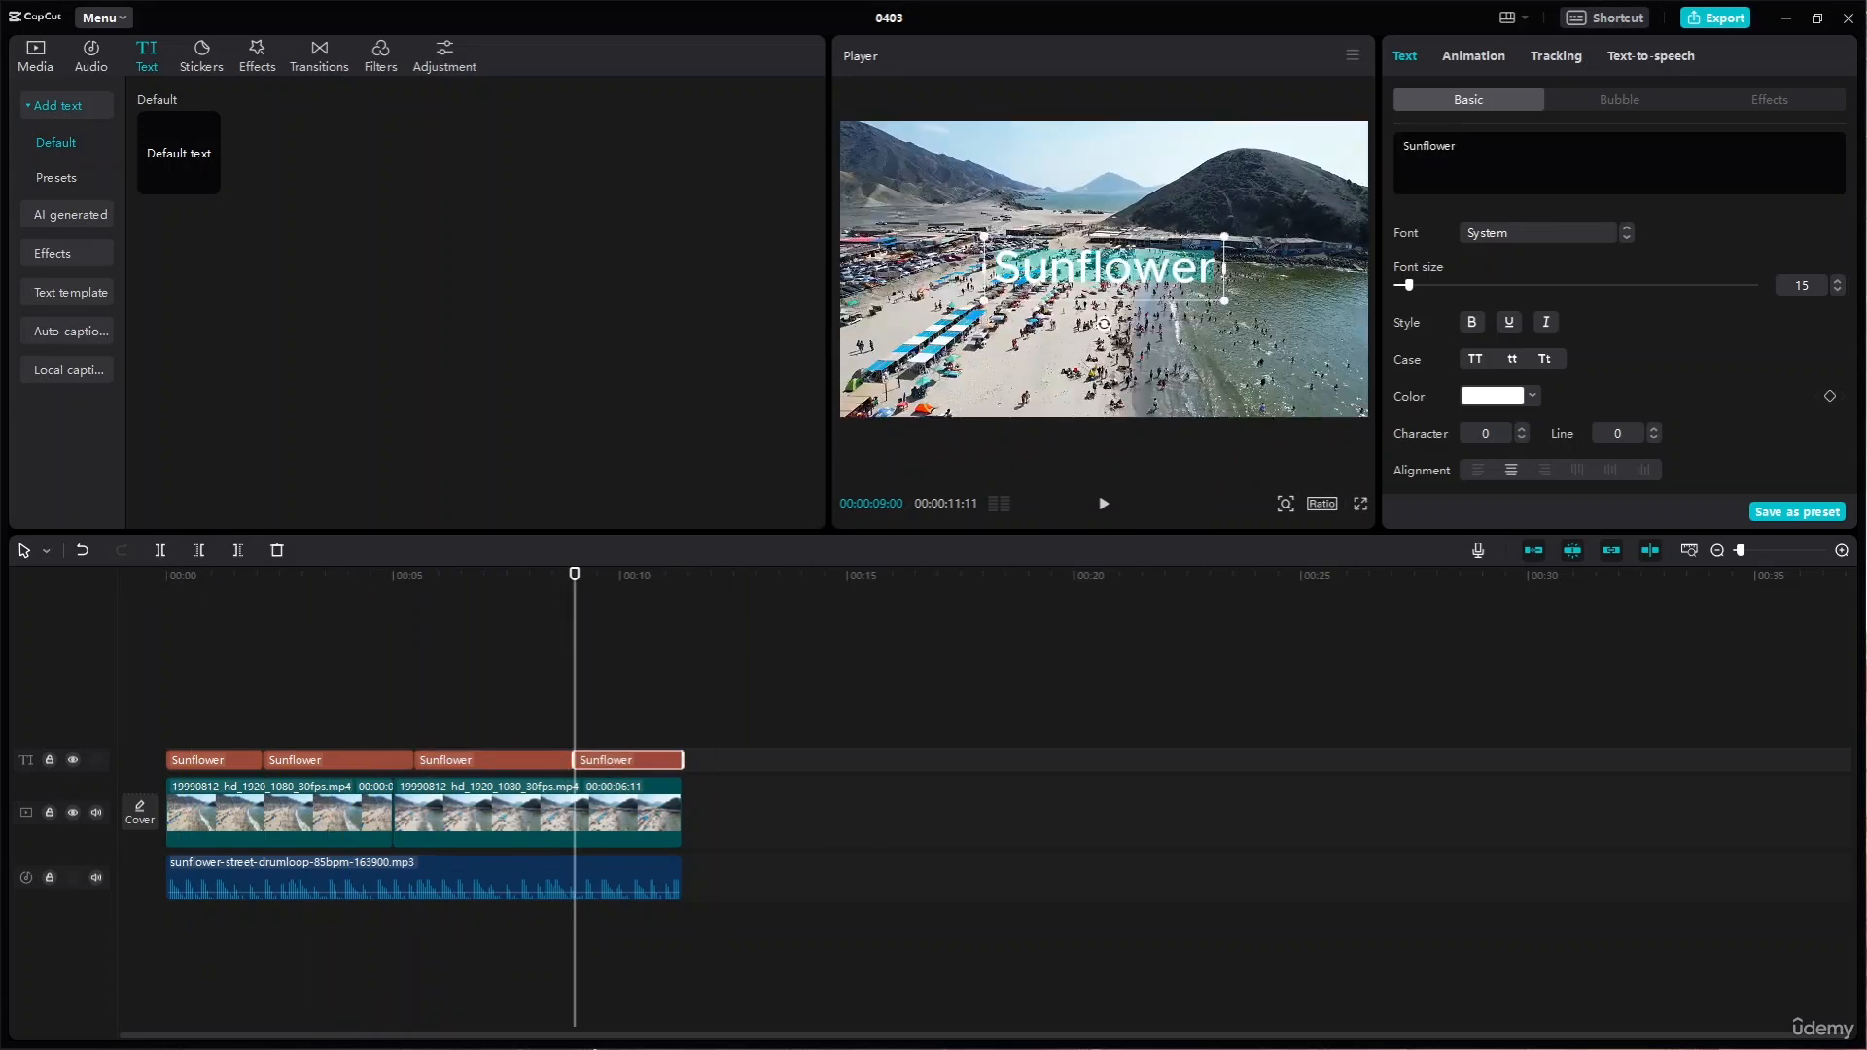
{"action": "type", "text": "Tulip"}
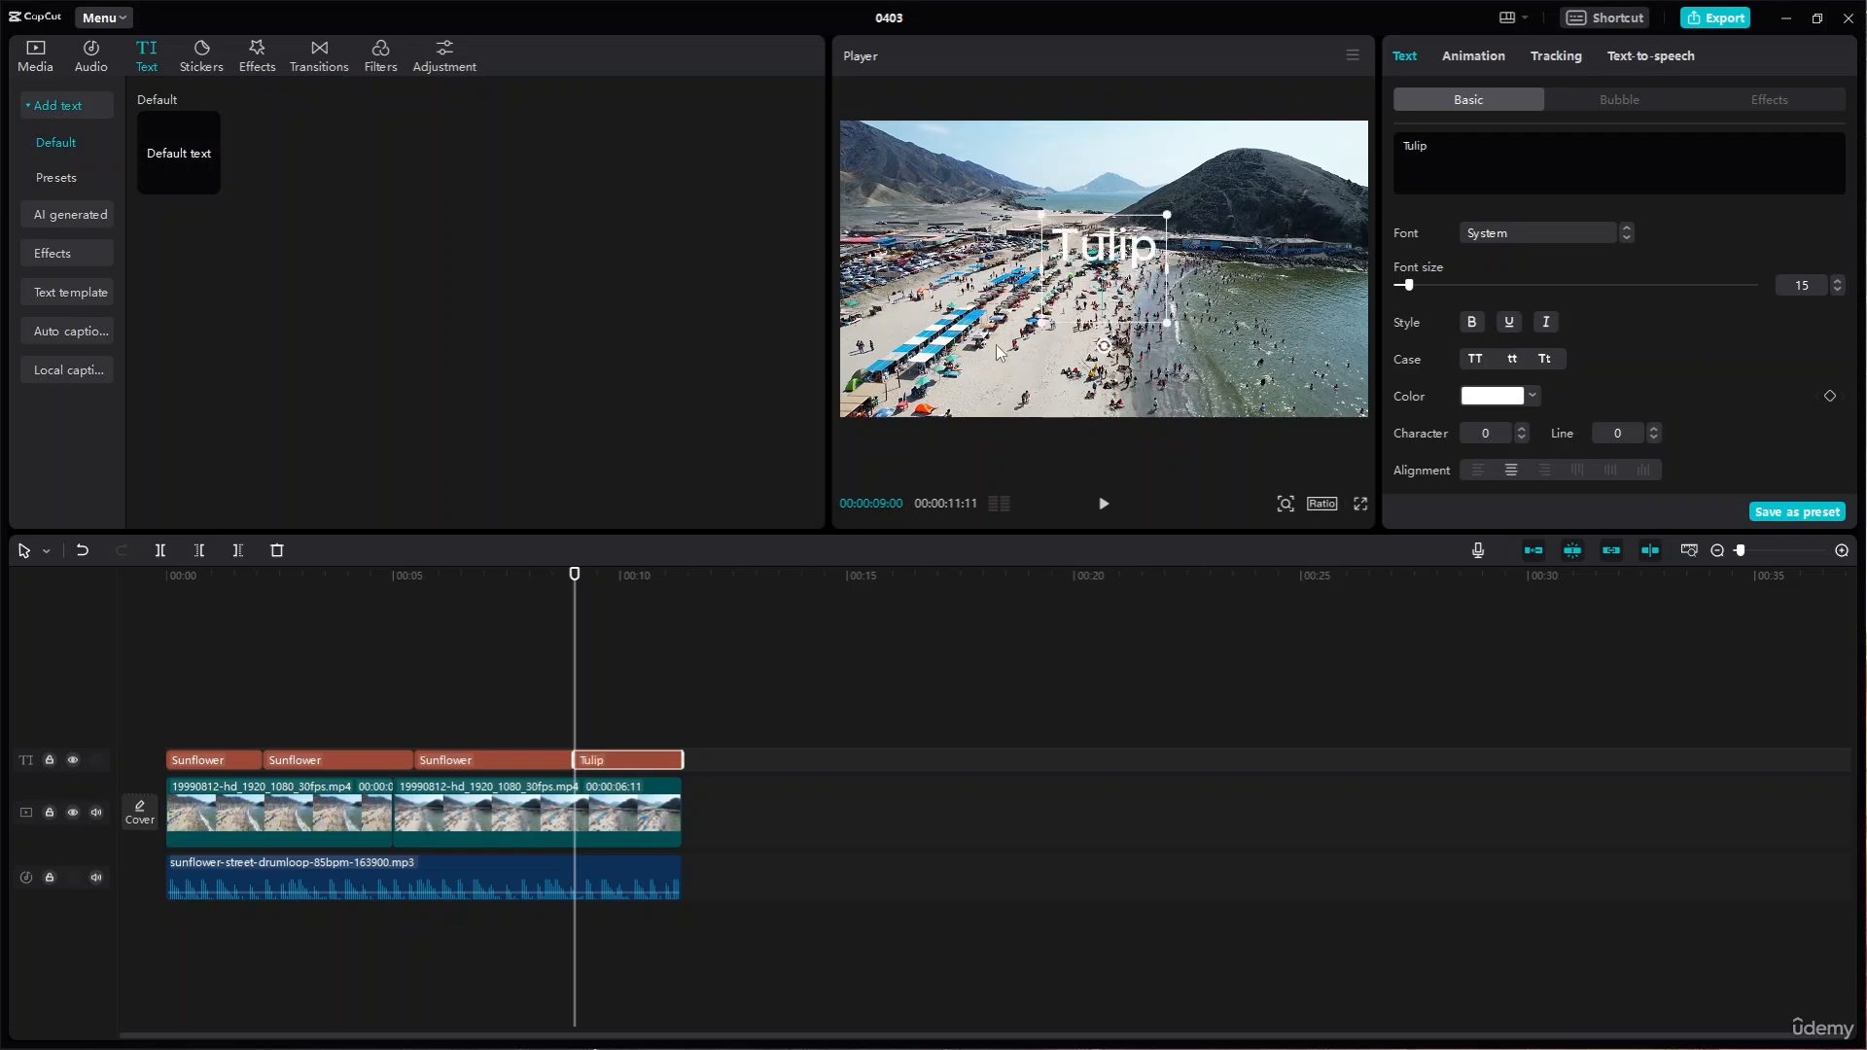
{"action": "left_click", "coordinate": [502, 758]}
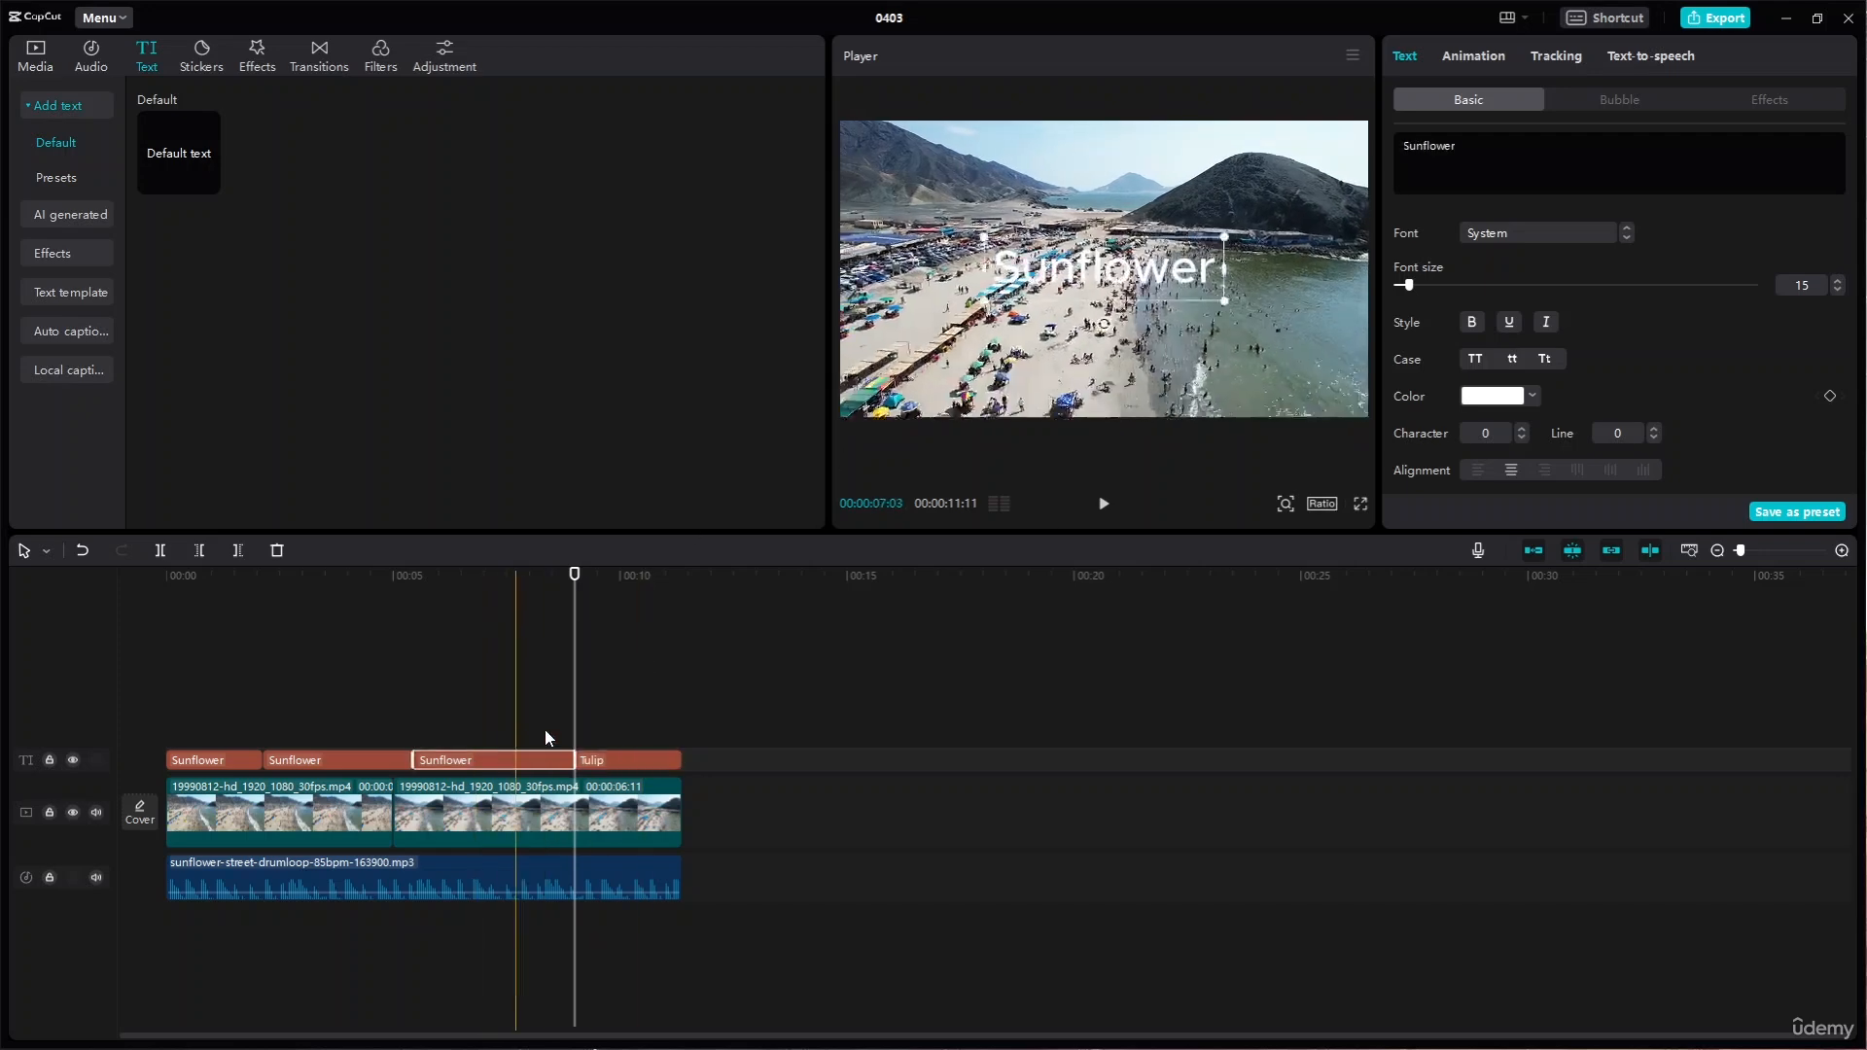
{"action": "left_click", "coordinate": [1094, 263]}
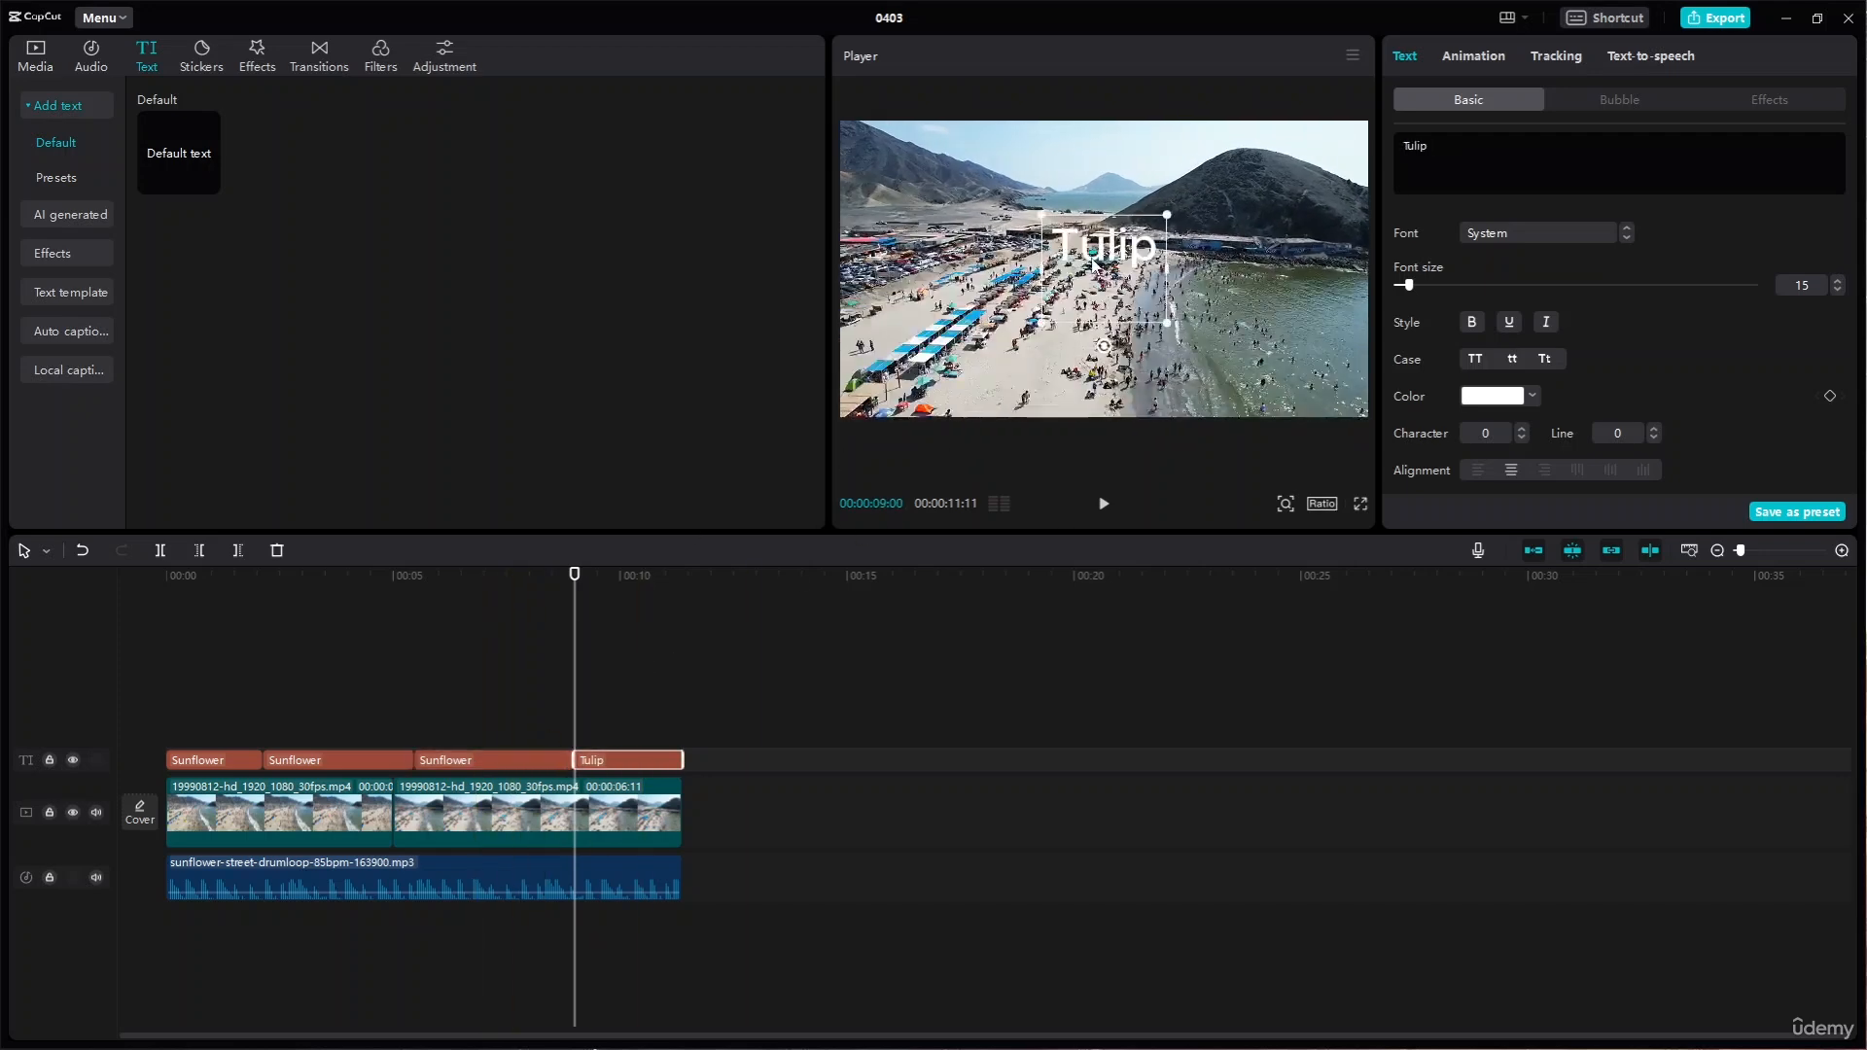
{"action": "left_click", "coordinate": [491, 759]}
{"action": "left_click", "coordinate": [629, 761]}
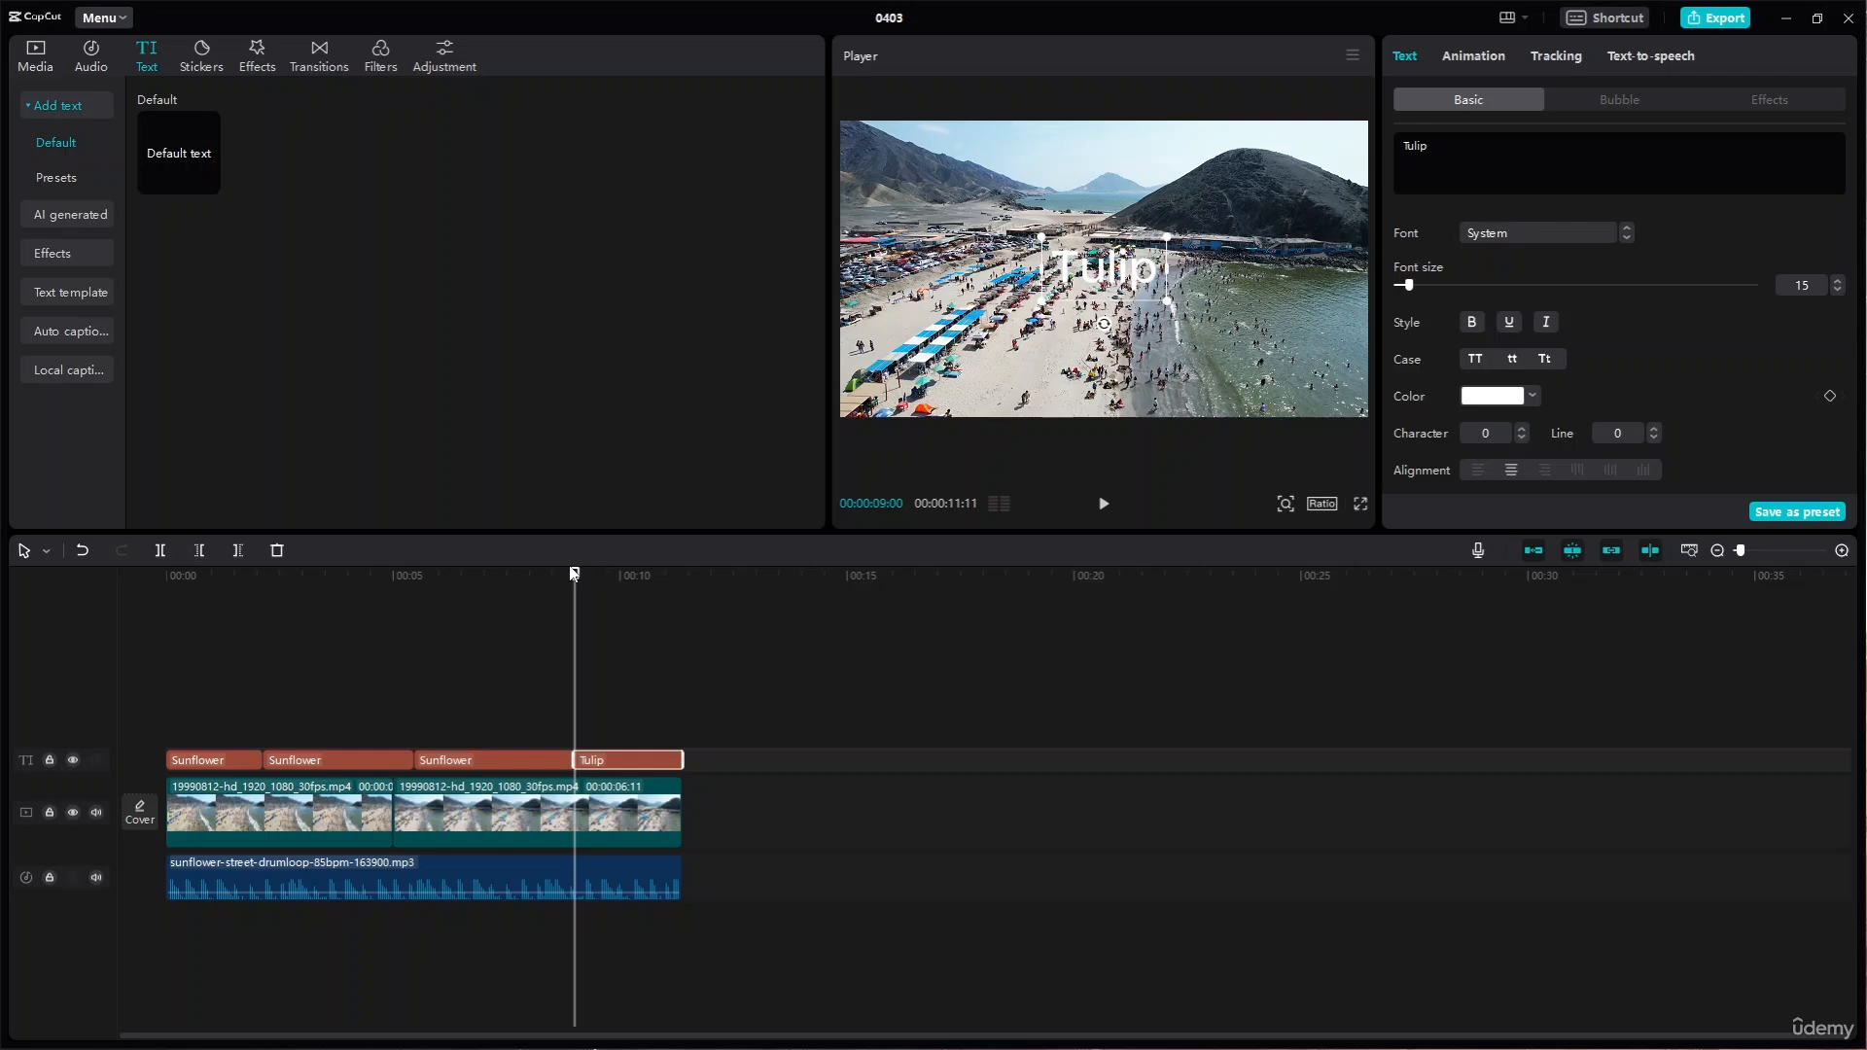
- Change the third text segment to "Marigold" and the second one to "Beach vibes"
{"action": "left_click_drag", "start_coordinate": [575, 575], "coordinate": [523, 575]}
{"action": "left_click", "coordinate": [525, 759]}
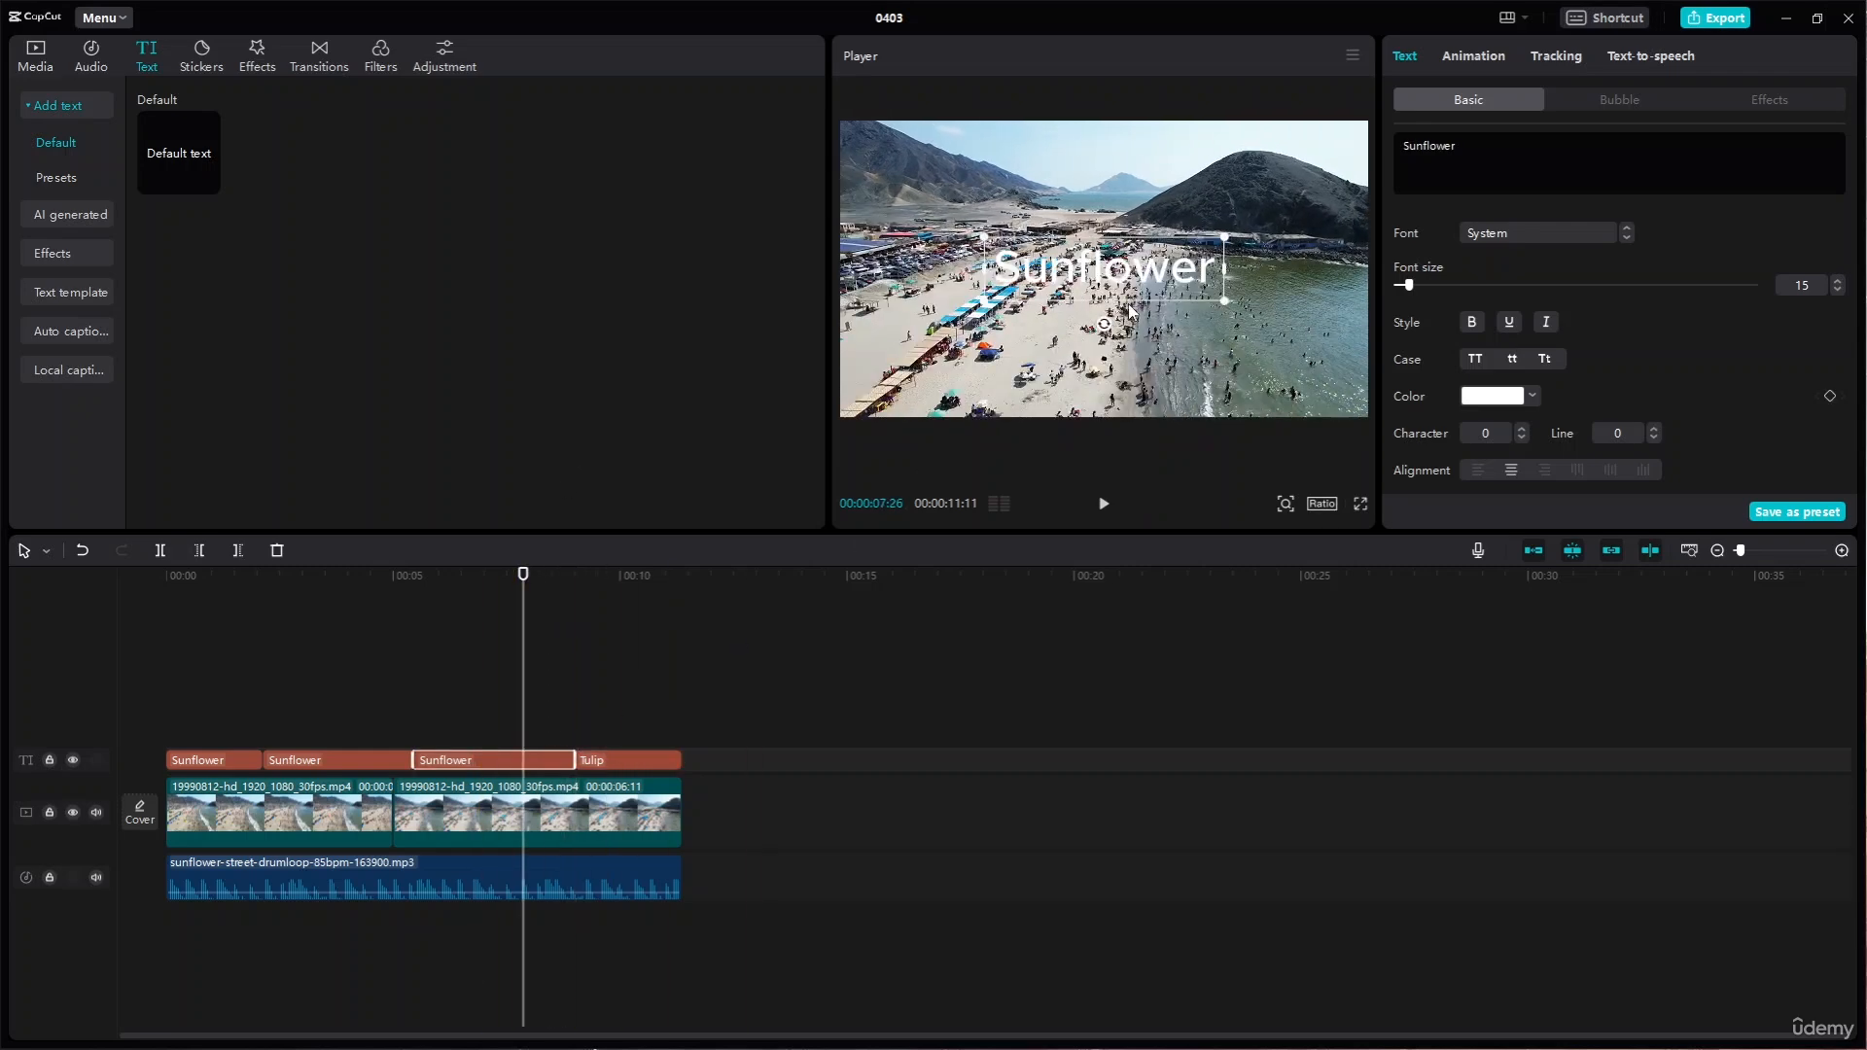
{"action": "type", "text": "Marigold"}
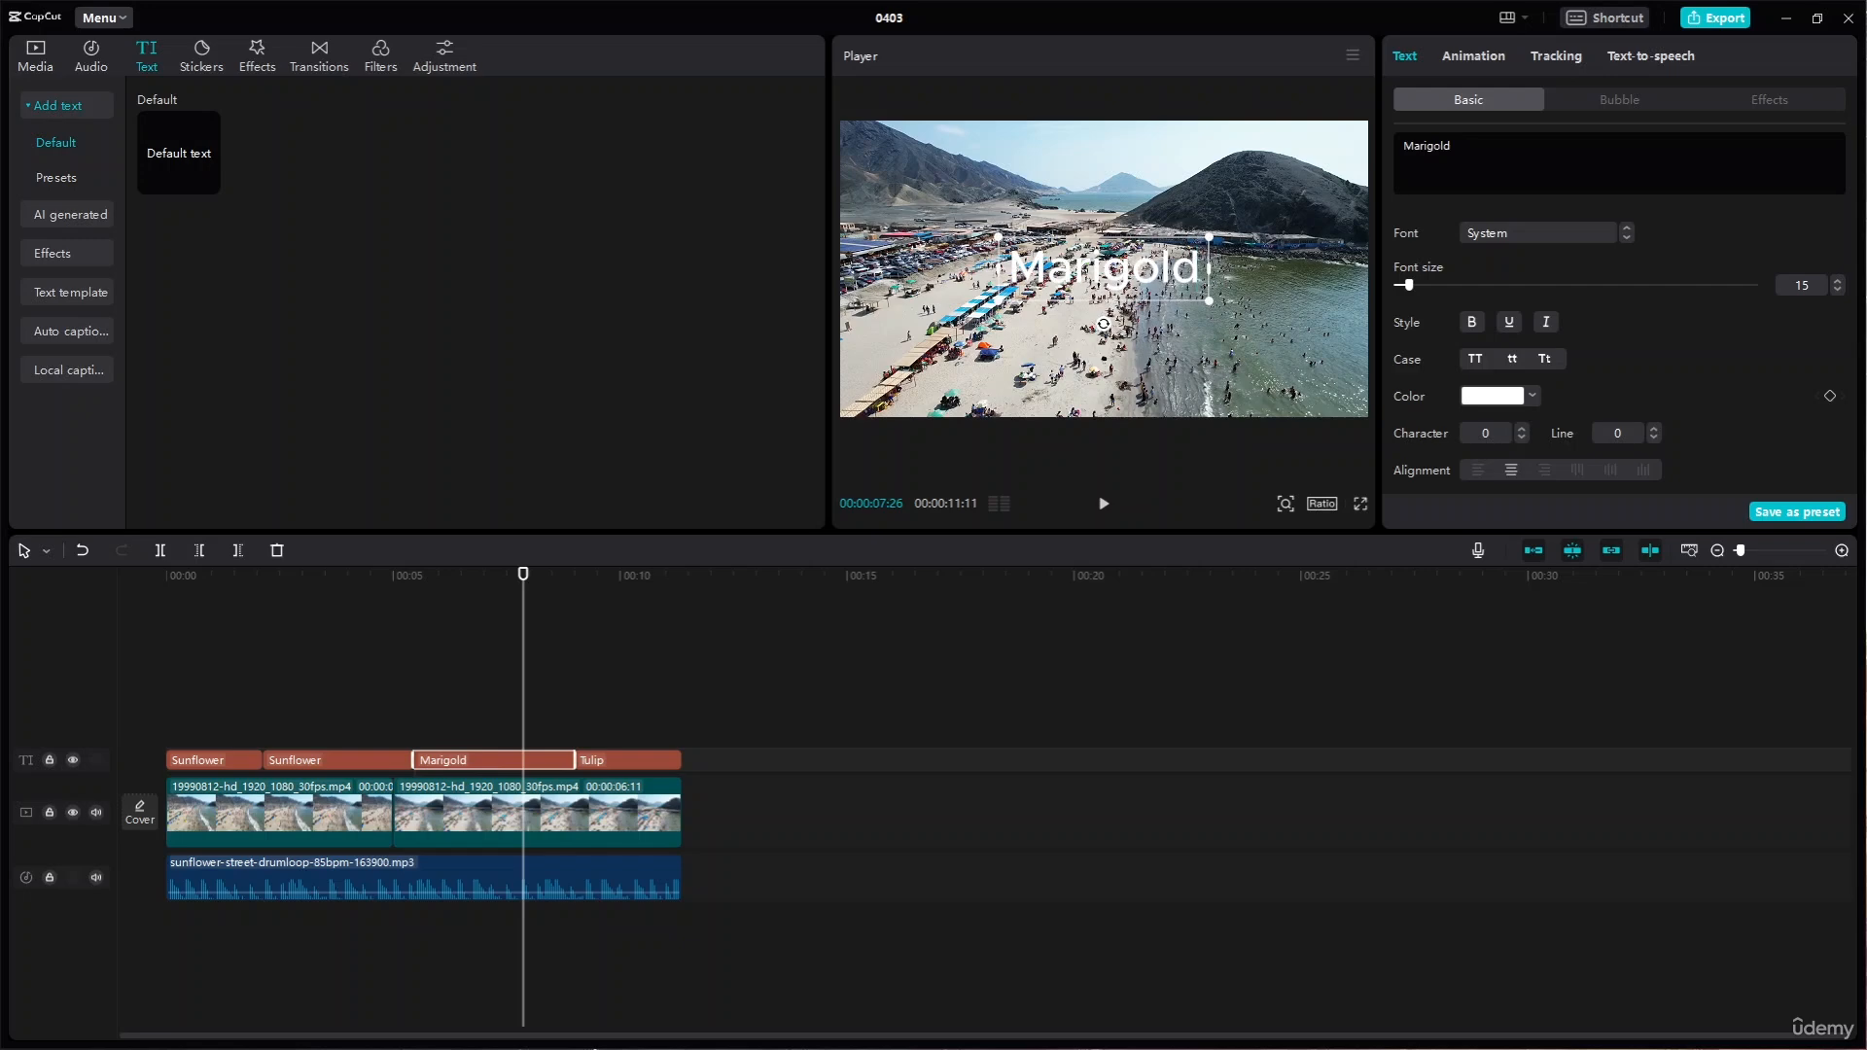
{"action": "left_click_drag", "start_coordinate": [523, 572], "coordinate": [336, 574]}
{"action": "left_click", "coordinate": [335, 760]}
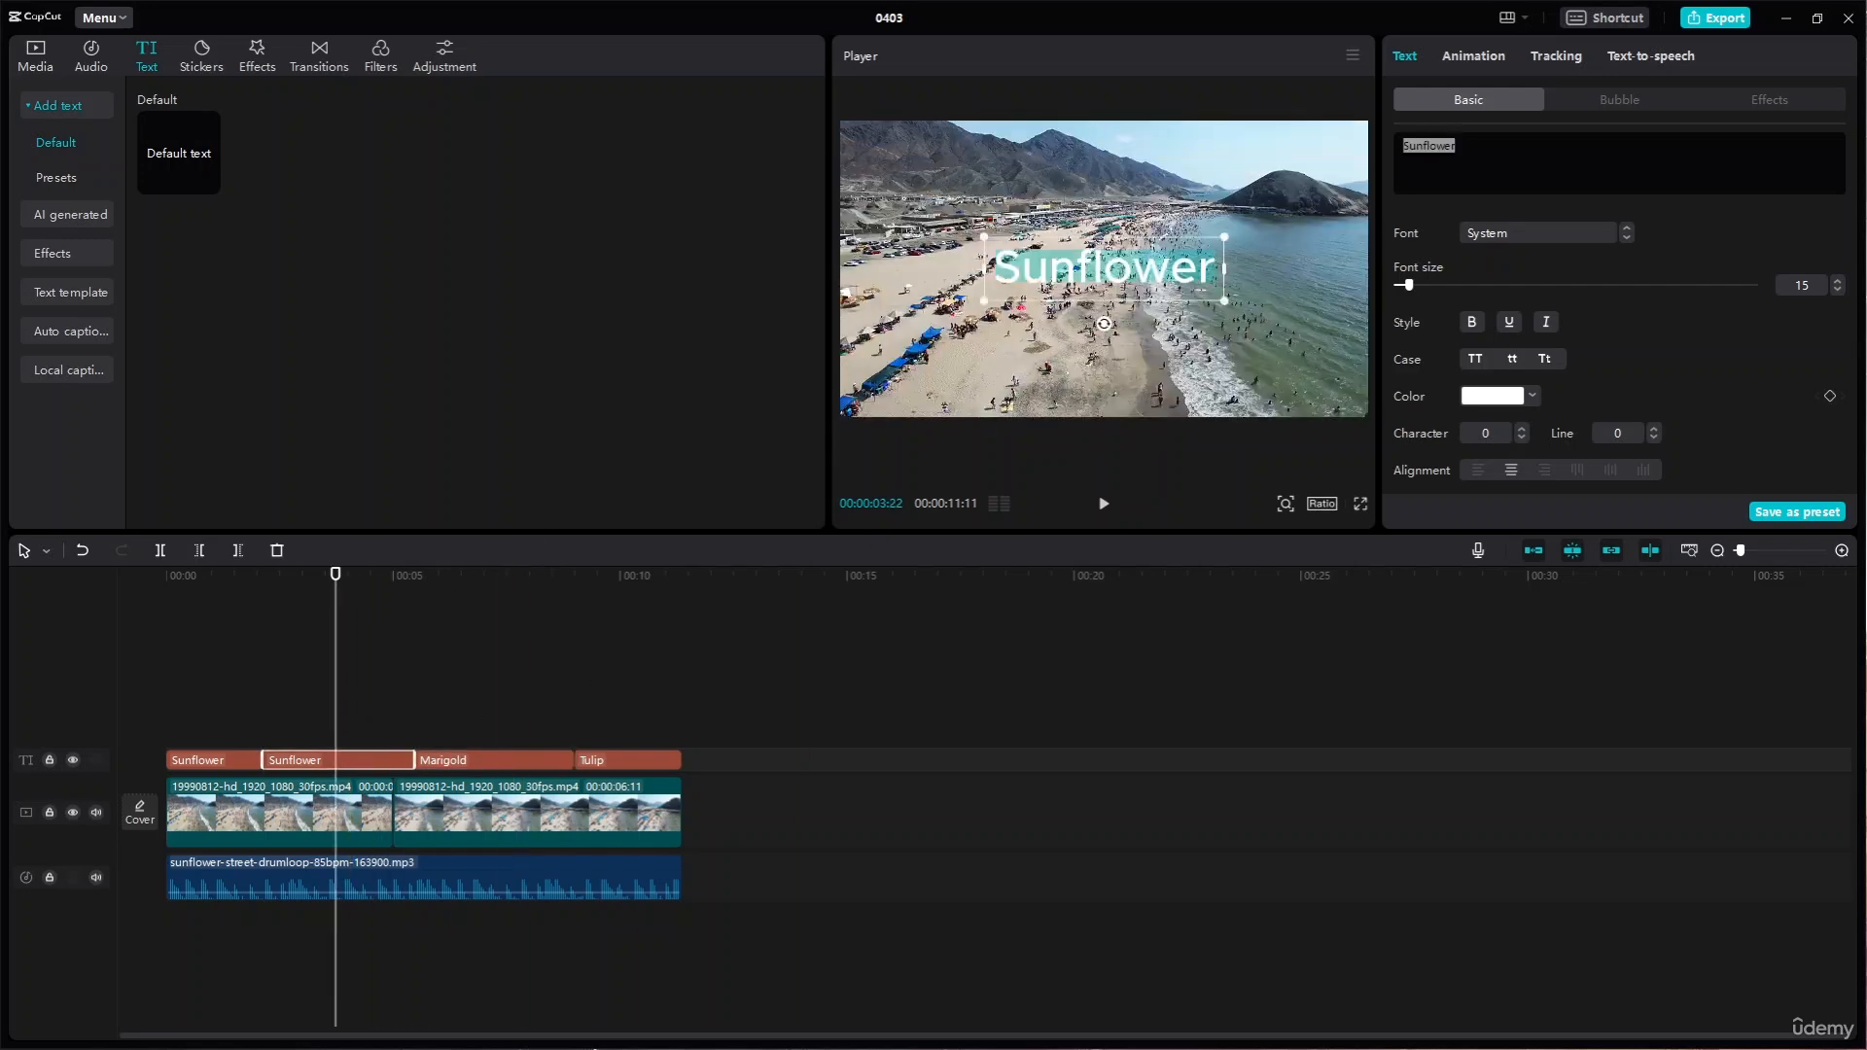
{"action": "type", "text": "Beach vibes"}
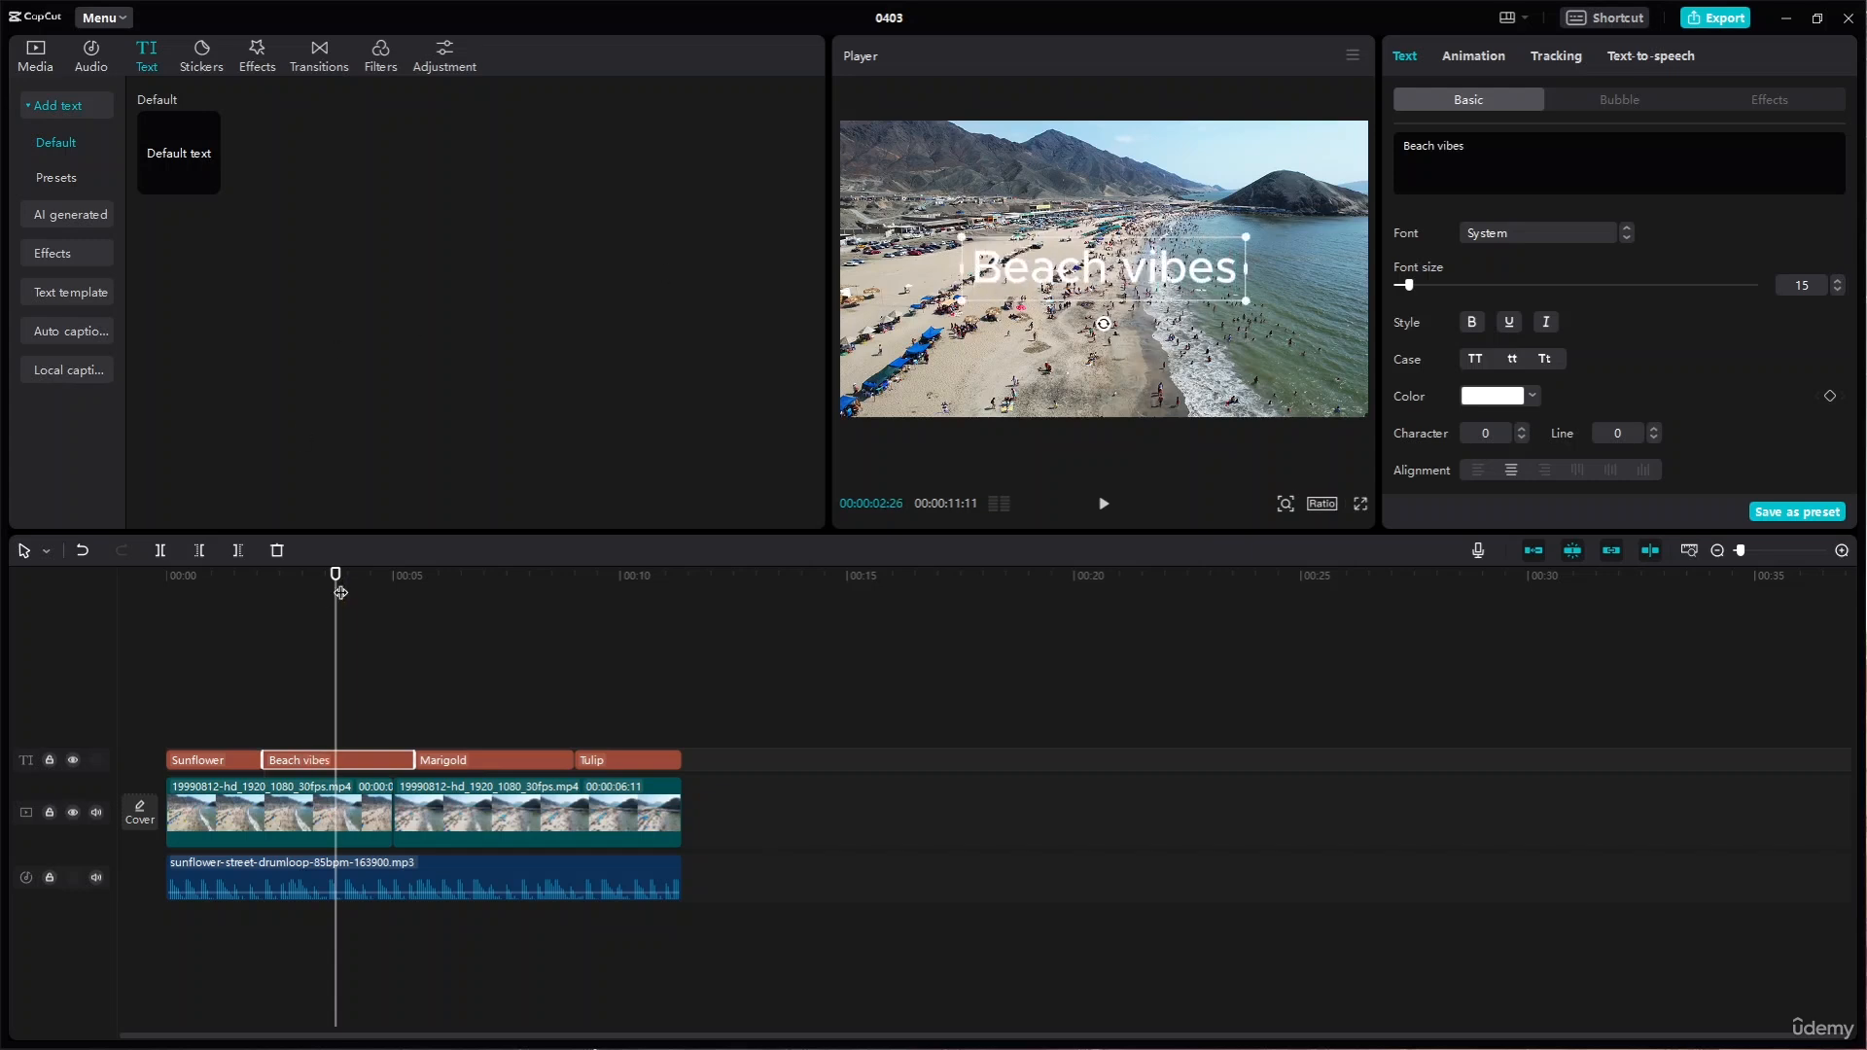
- Play the video twice from the start to review the four text segments, and return the playhead to the start
{"action": "left_click_drag", "start_coordinate": [338, 574], "coordinate": [21, 588]}
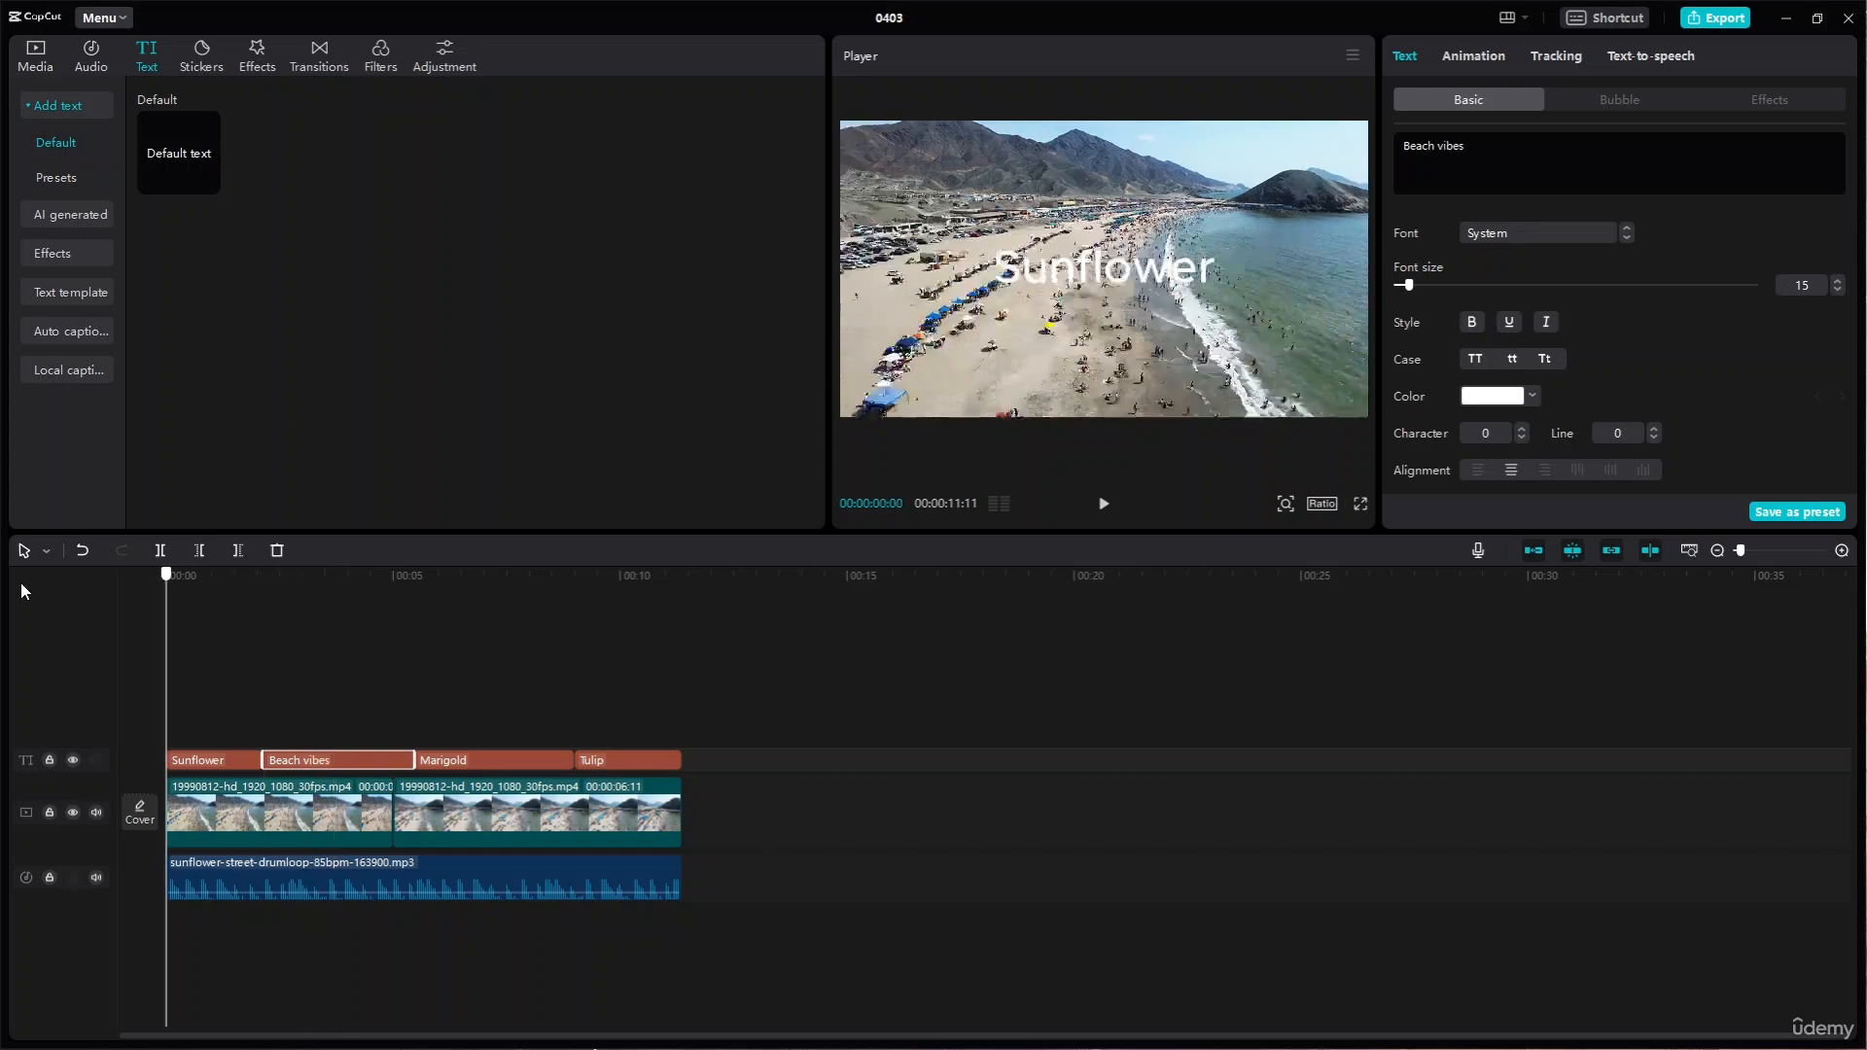
{"action": "key", "text": "space"}
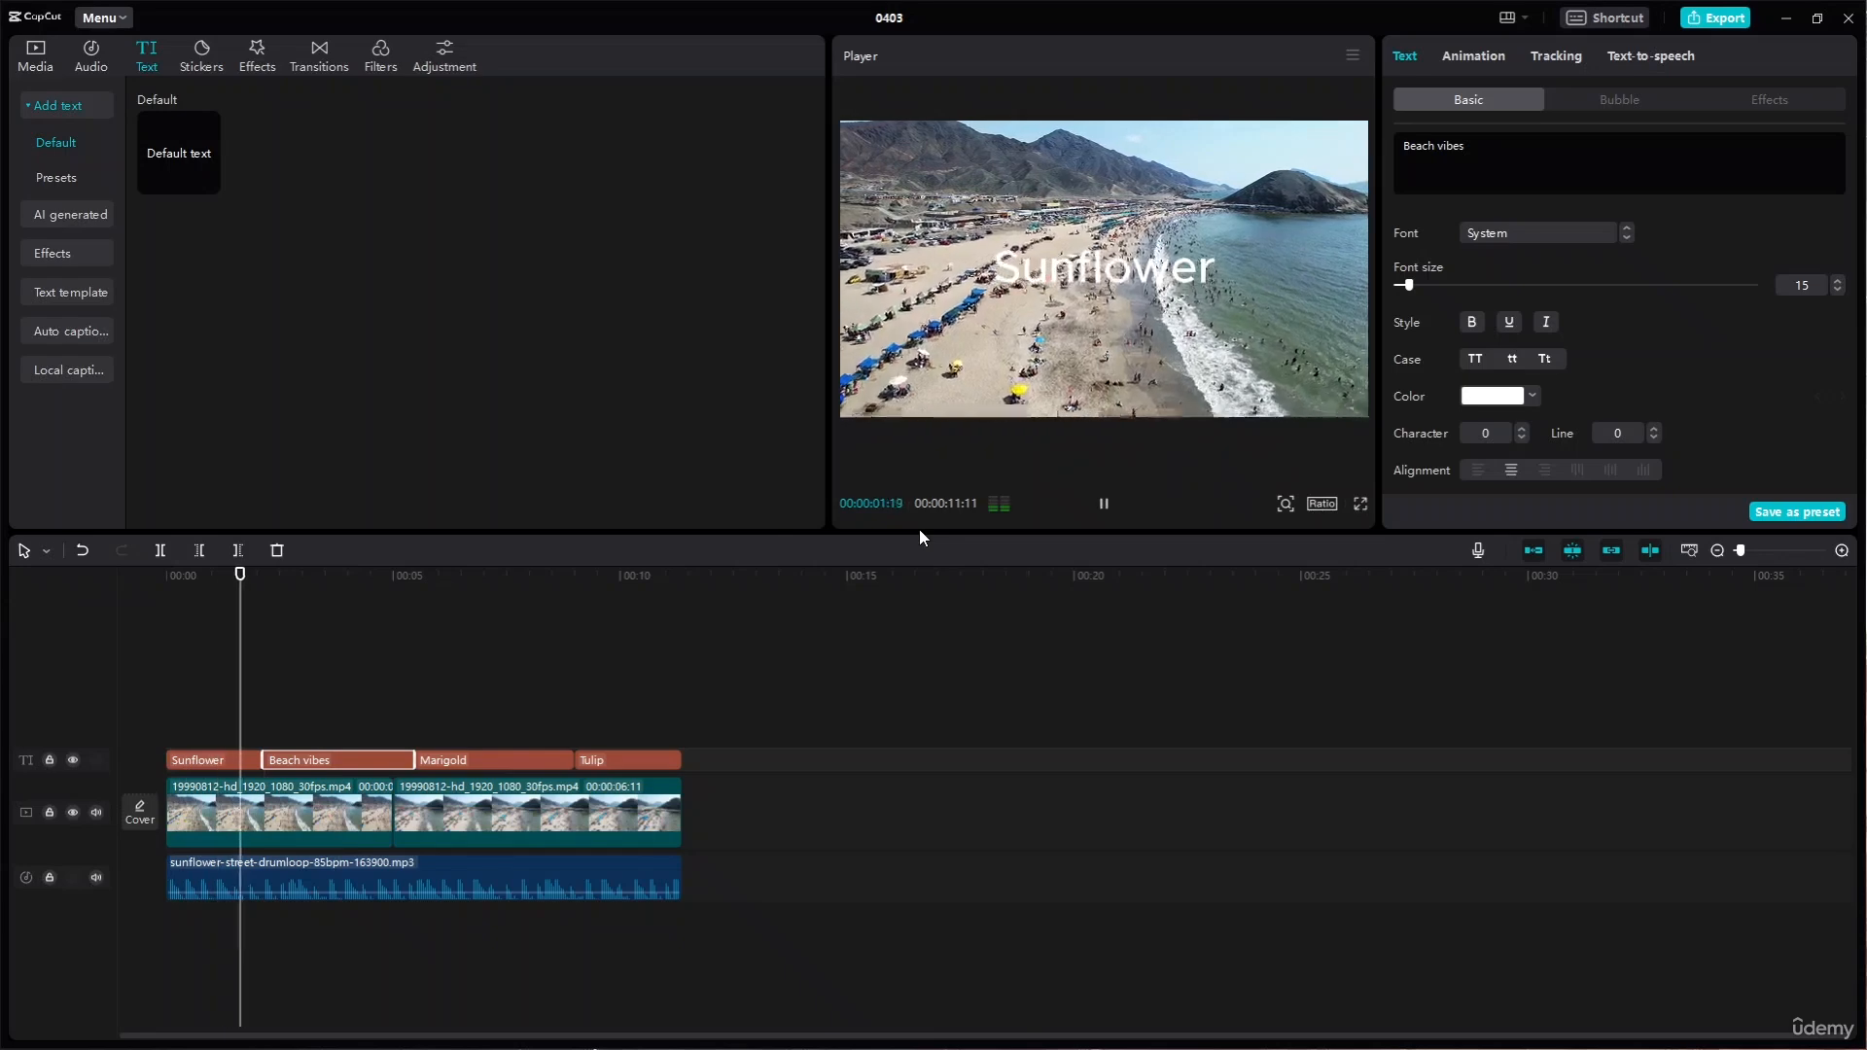
{"action": "left_click", "coordinate": [1047, 586]}
{"action": "left_click", "coordinate": [983, 374]}
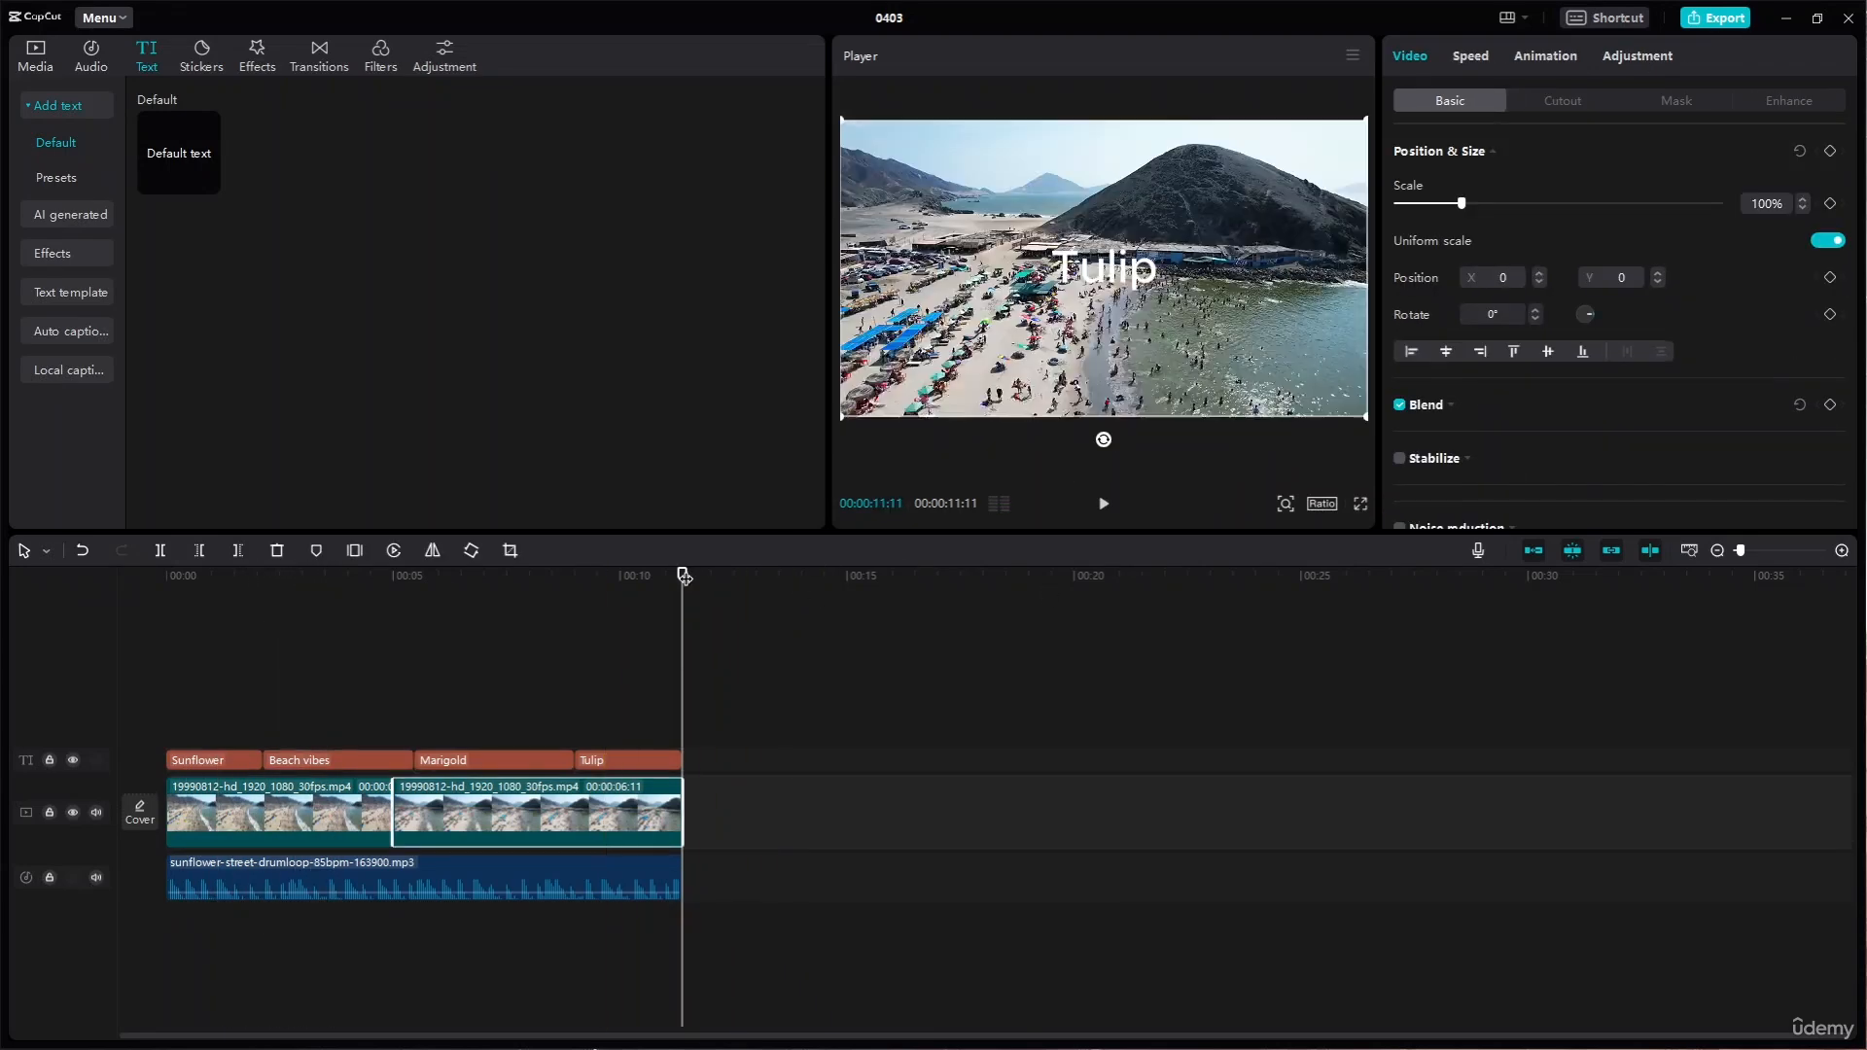
{"action": "left_click_drag", "start_coordinate": [684, 575], "coordinate": [4, 613]}
{"action": "key", "text": "space"}
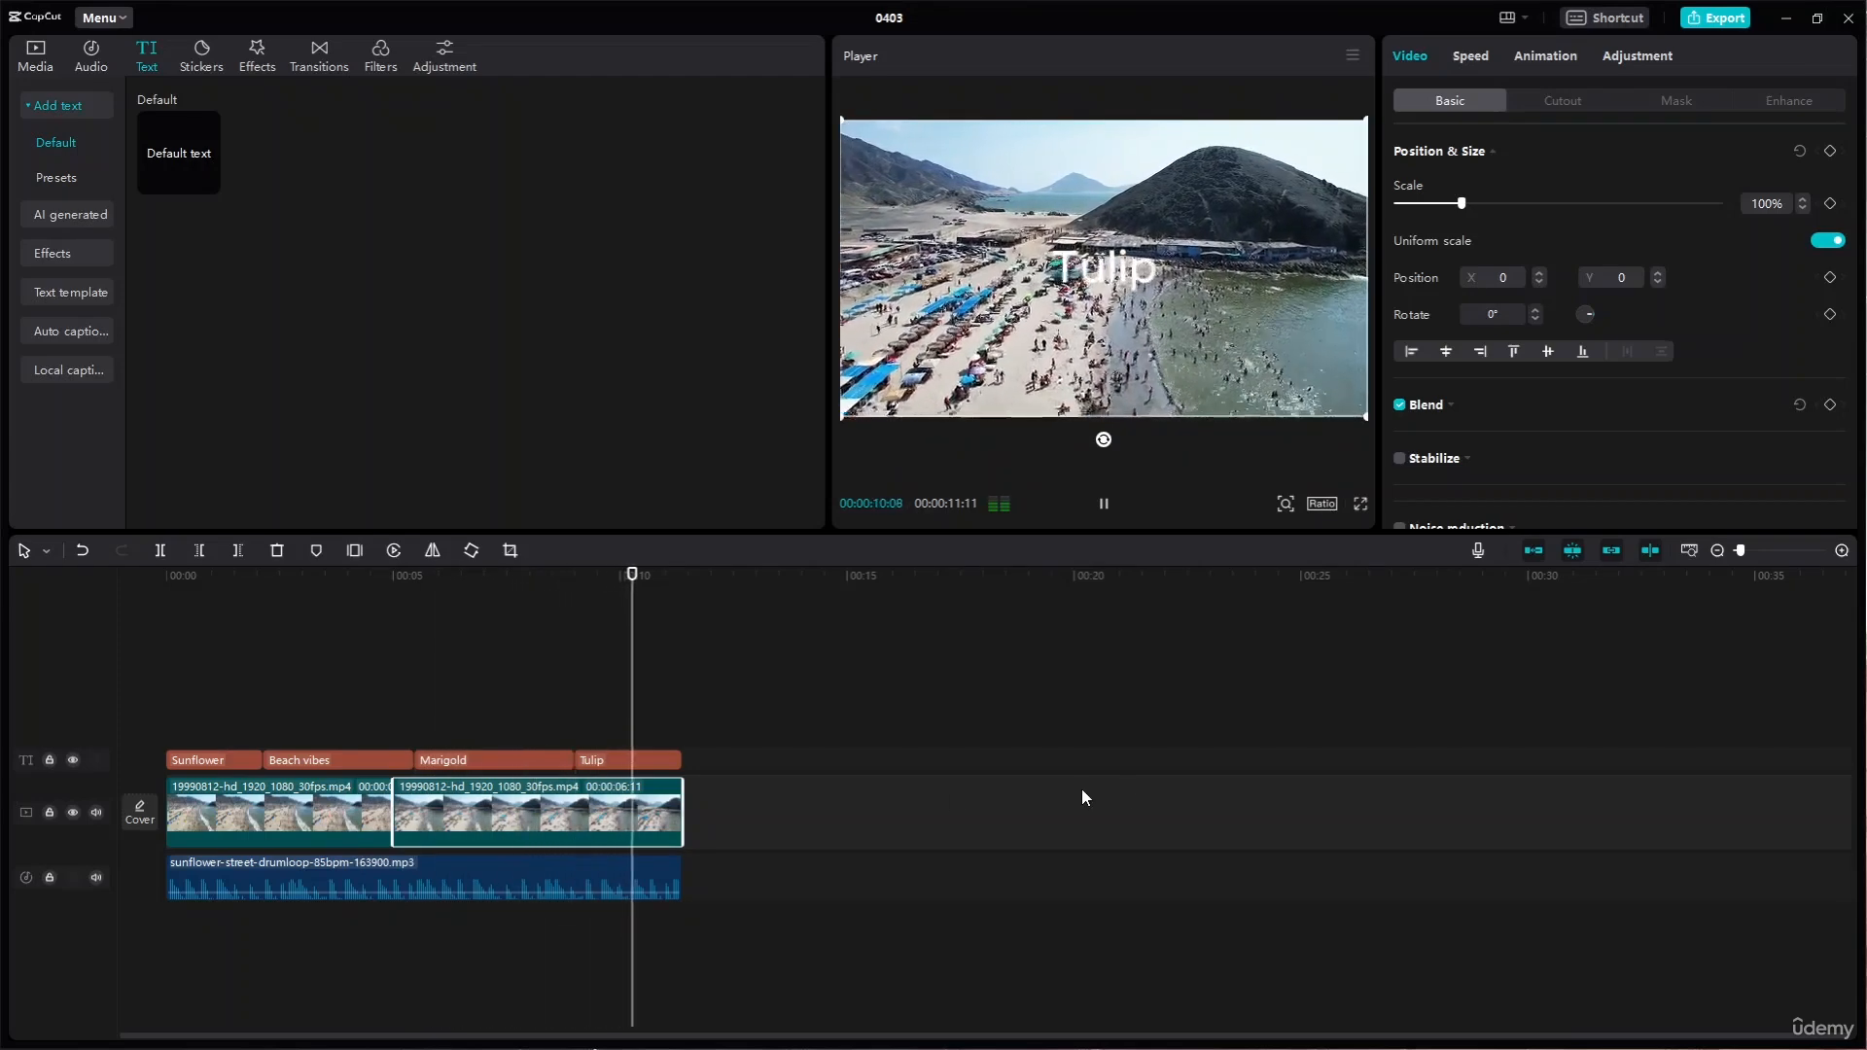
{"action": "left_click", "coordinate": [667, 573]}
{"action": "left_click_drag", "start_coordinate": [668, 571], "coordinate": [5, 588]}
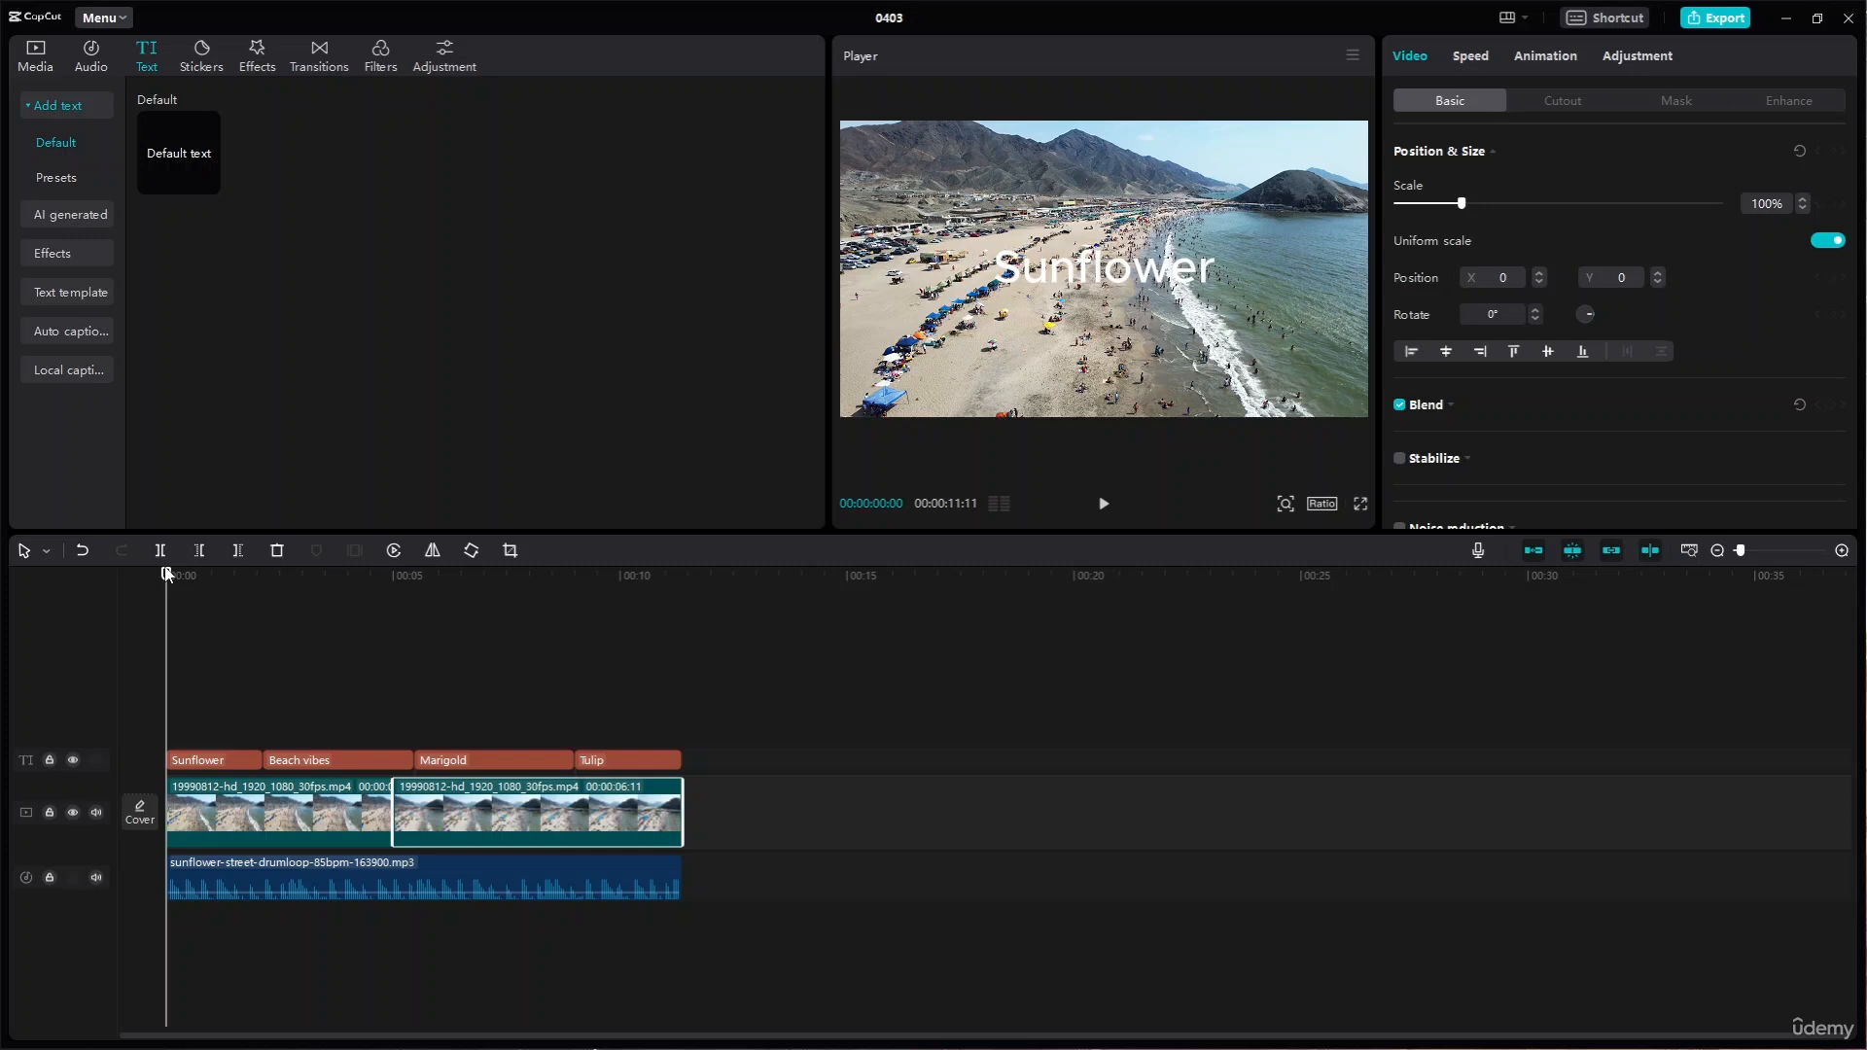
- Try deleting everything after 00:00:05:14 from the second video clip with Delete right and undo it
{"action": "left_click_drag", "start_coordinate": [167, 576], "coordinate": [212, 578]}
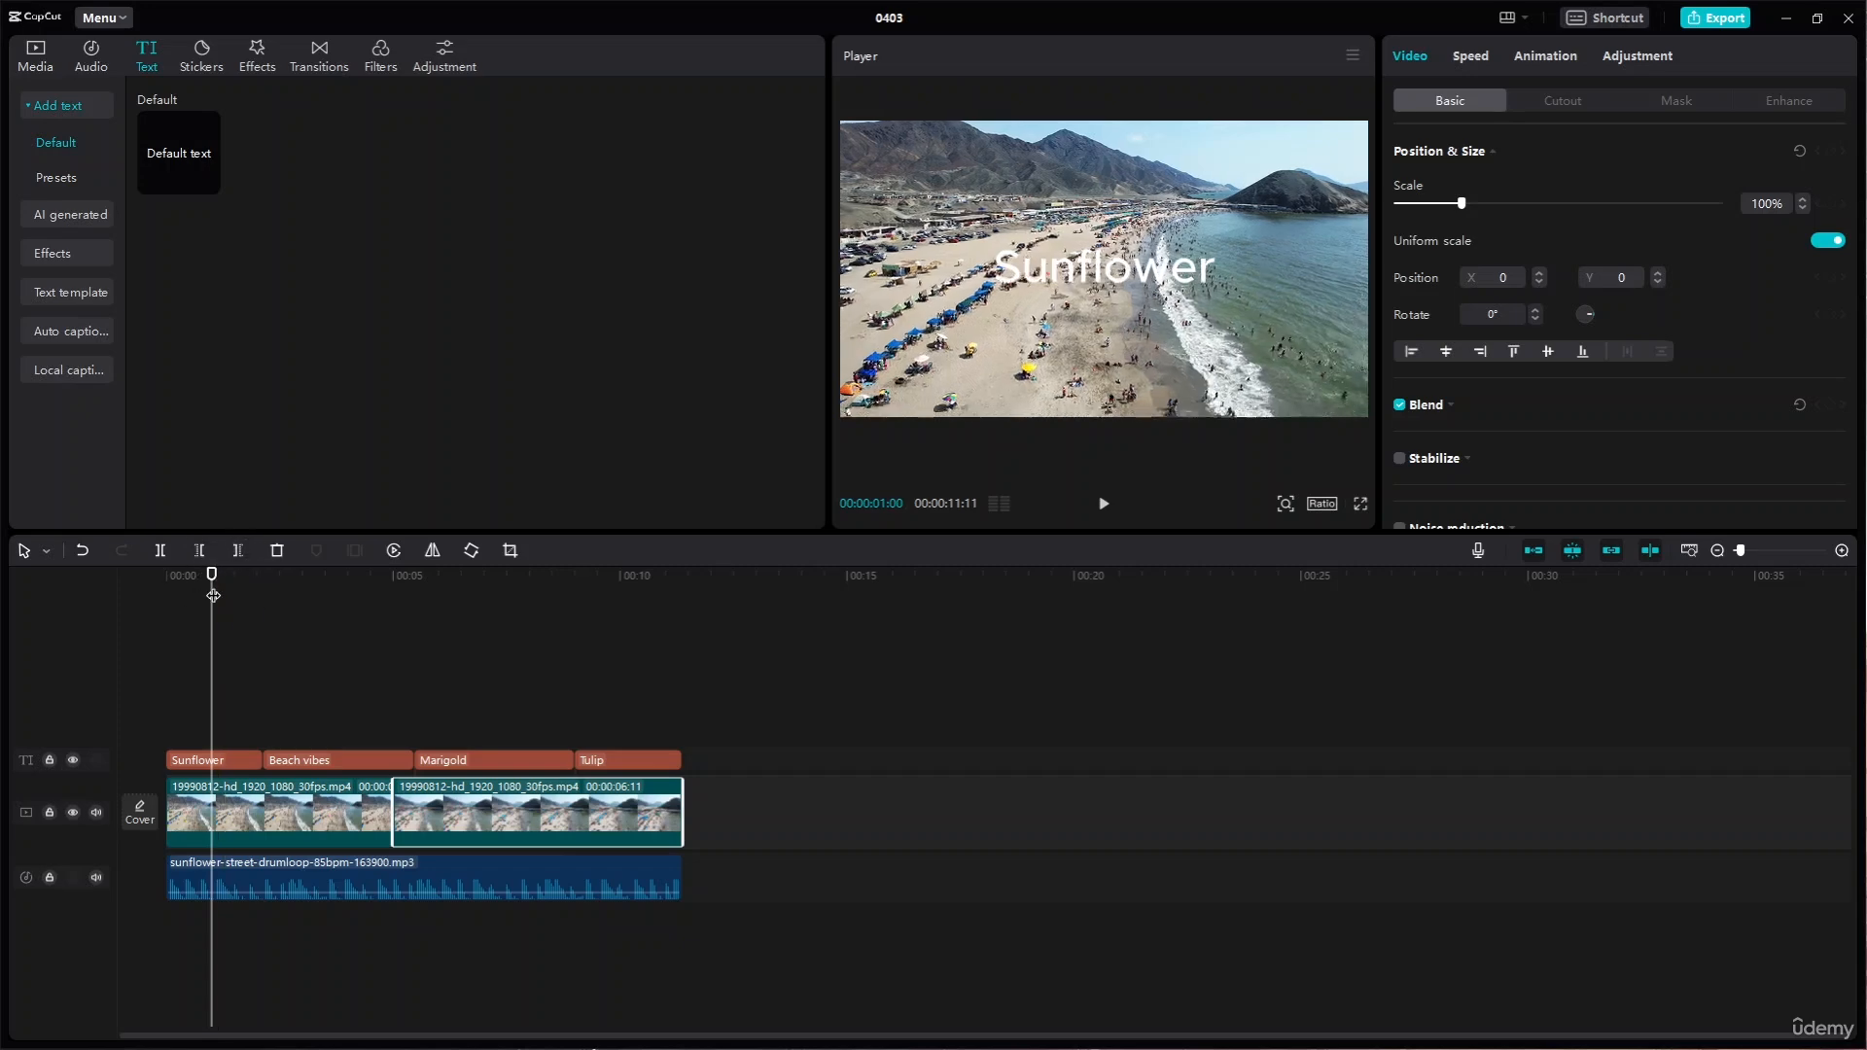
{"action": "left_click_drag", "start_coordinate": [212, 579], "coordinate": [413, 579]}
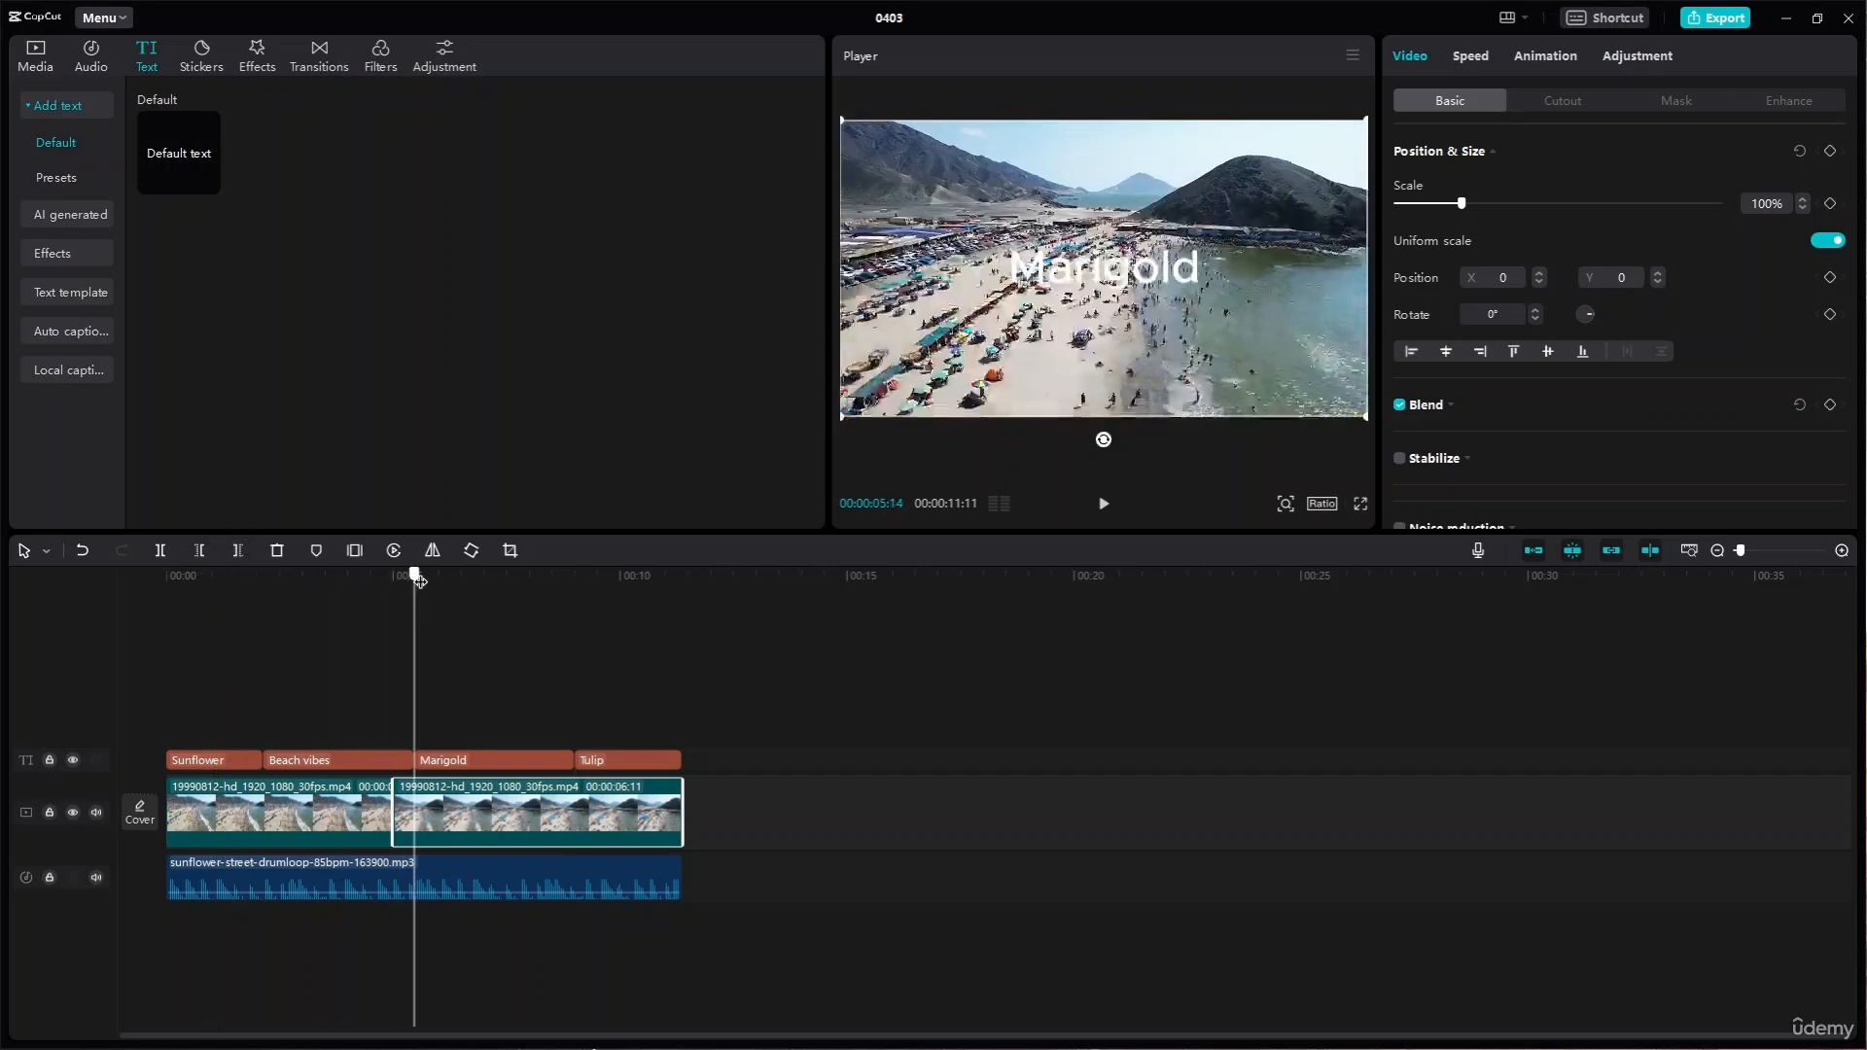
{"action": "left_click", "coordinate": [446, 764]}
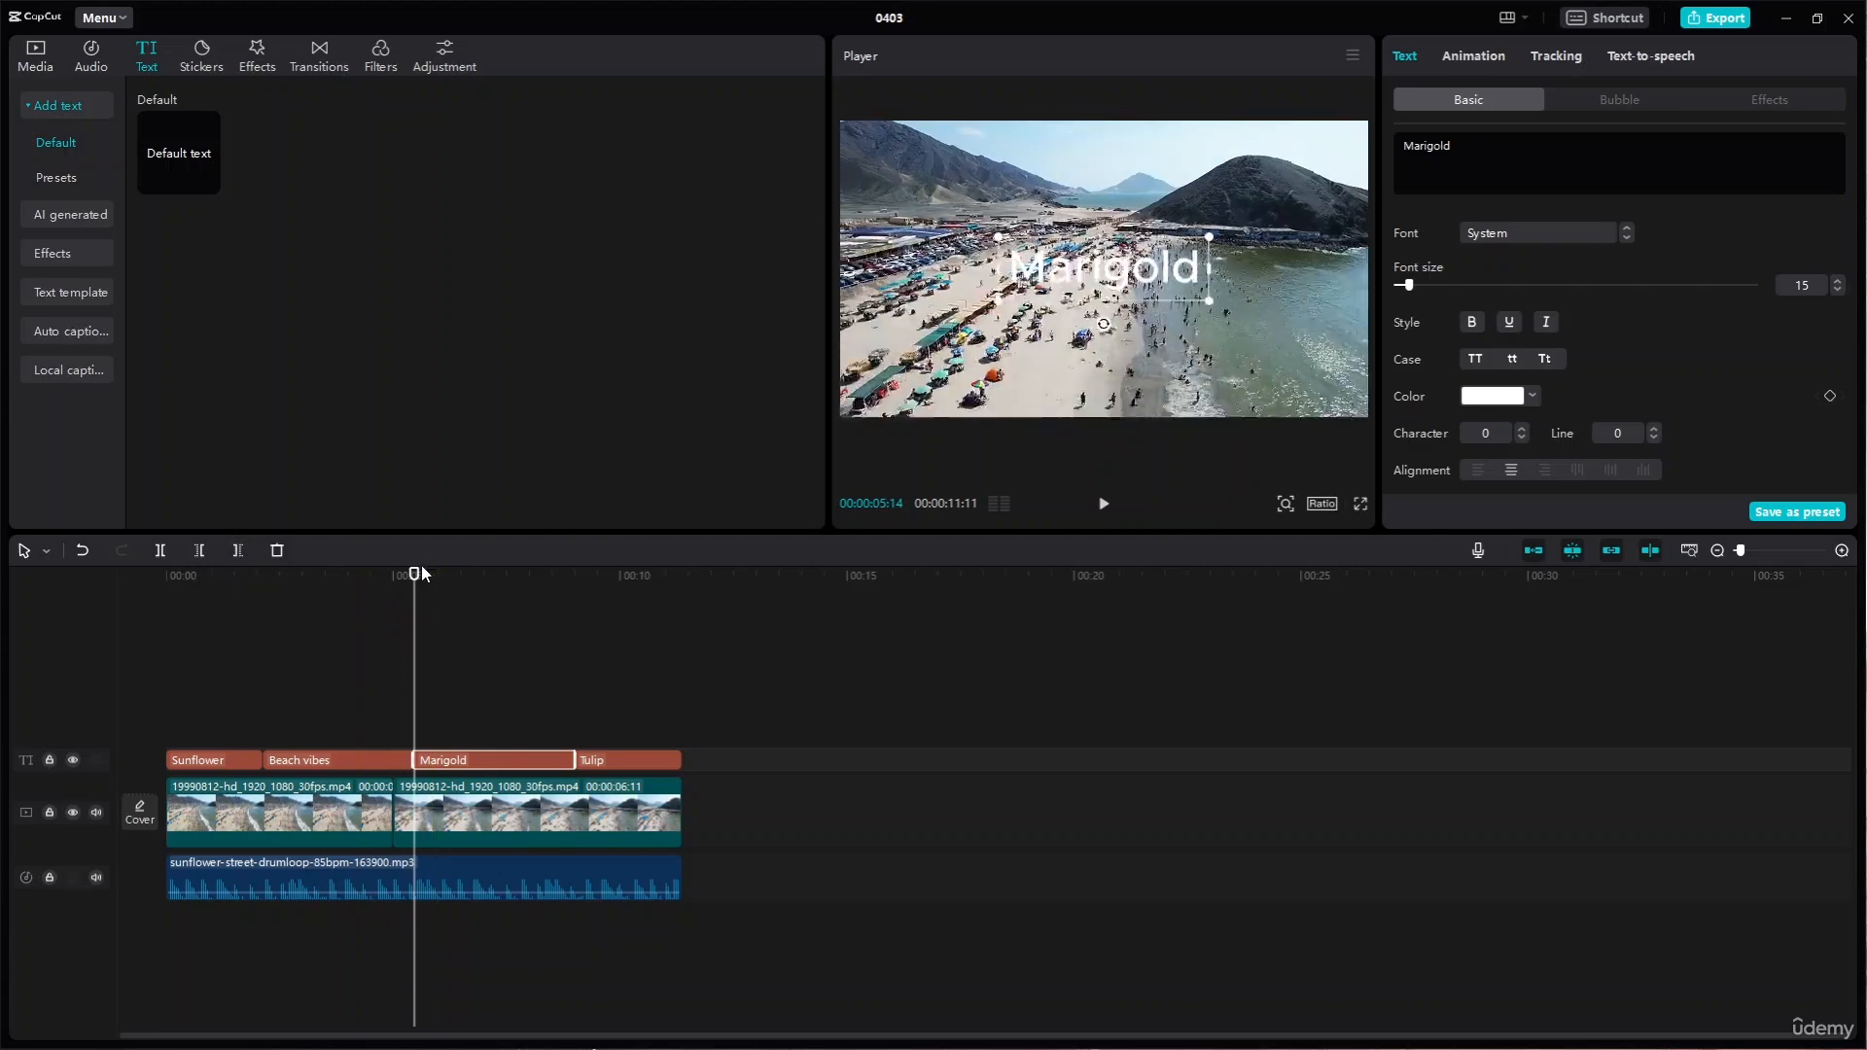
{"action": "left_click", "coordinate": [237, 550]}
{"action": "left_click", "coordinate": [603, 815]}
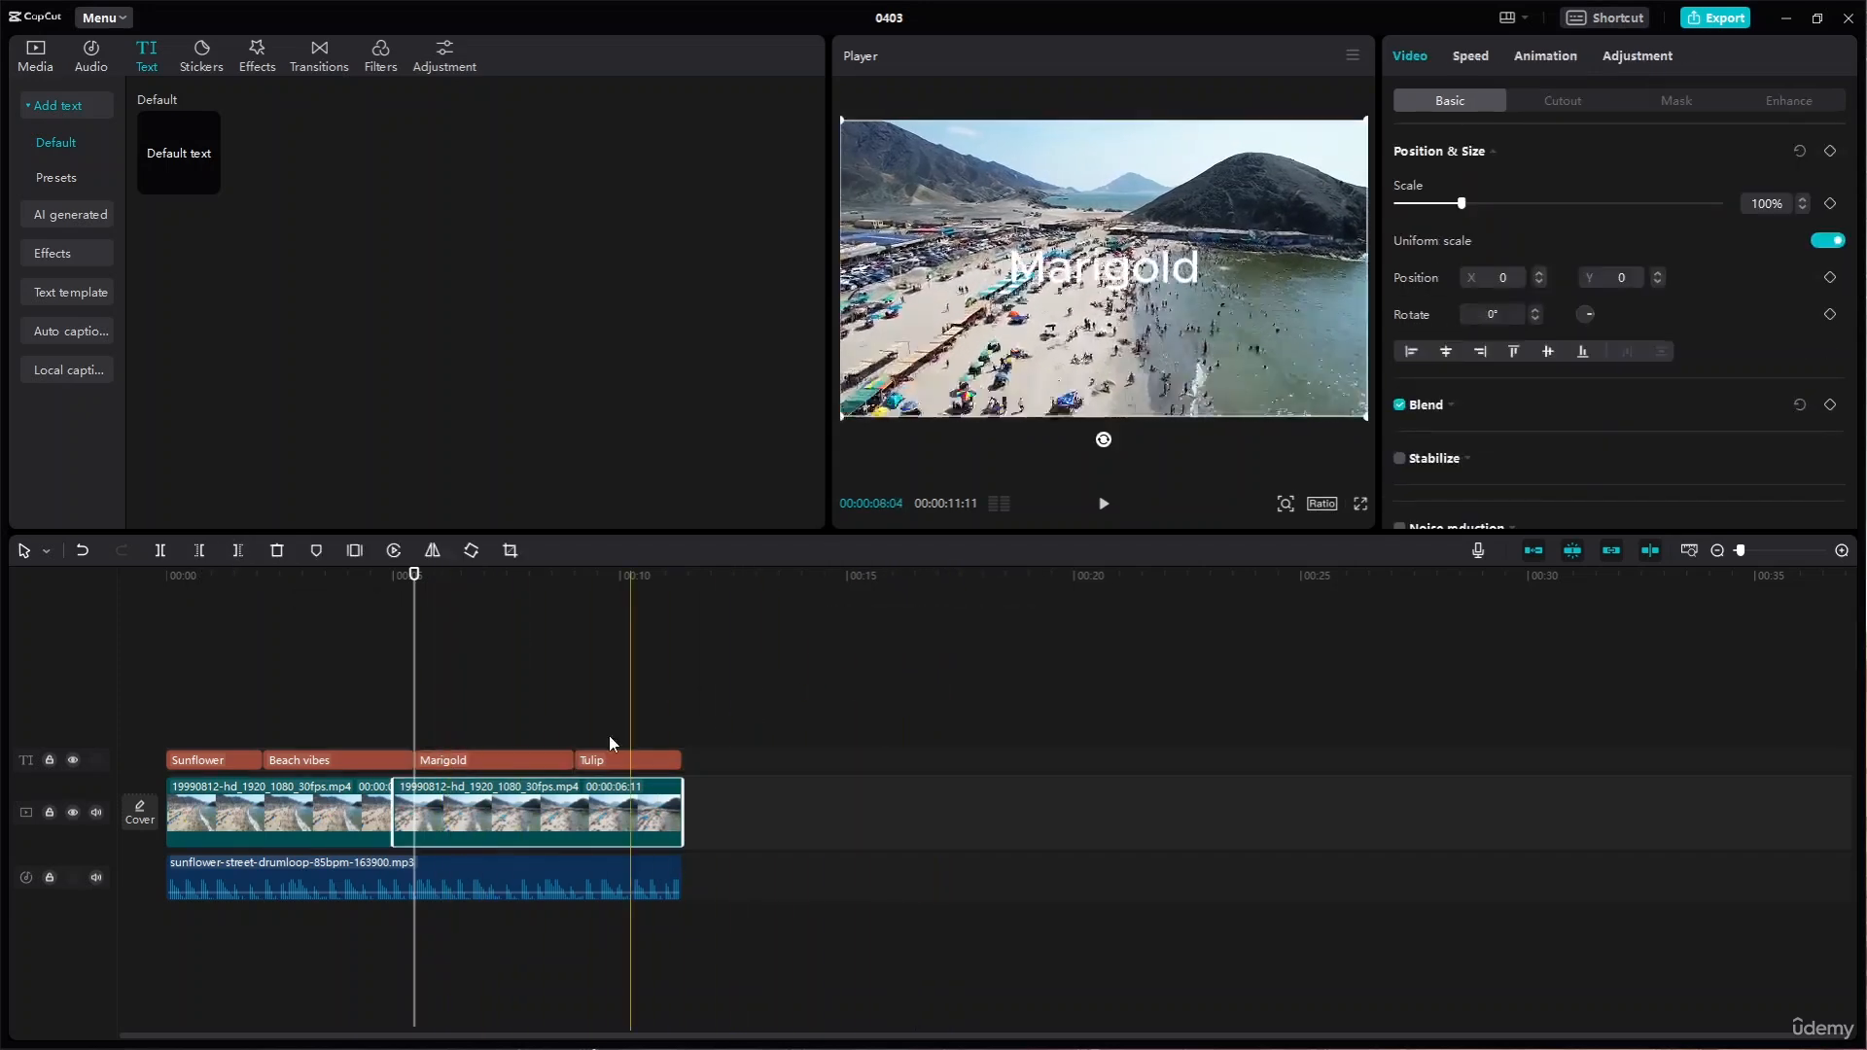
{"action": "left_click", "coordinate": [238, 552]}
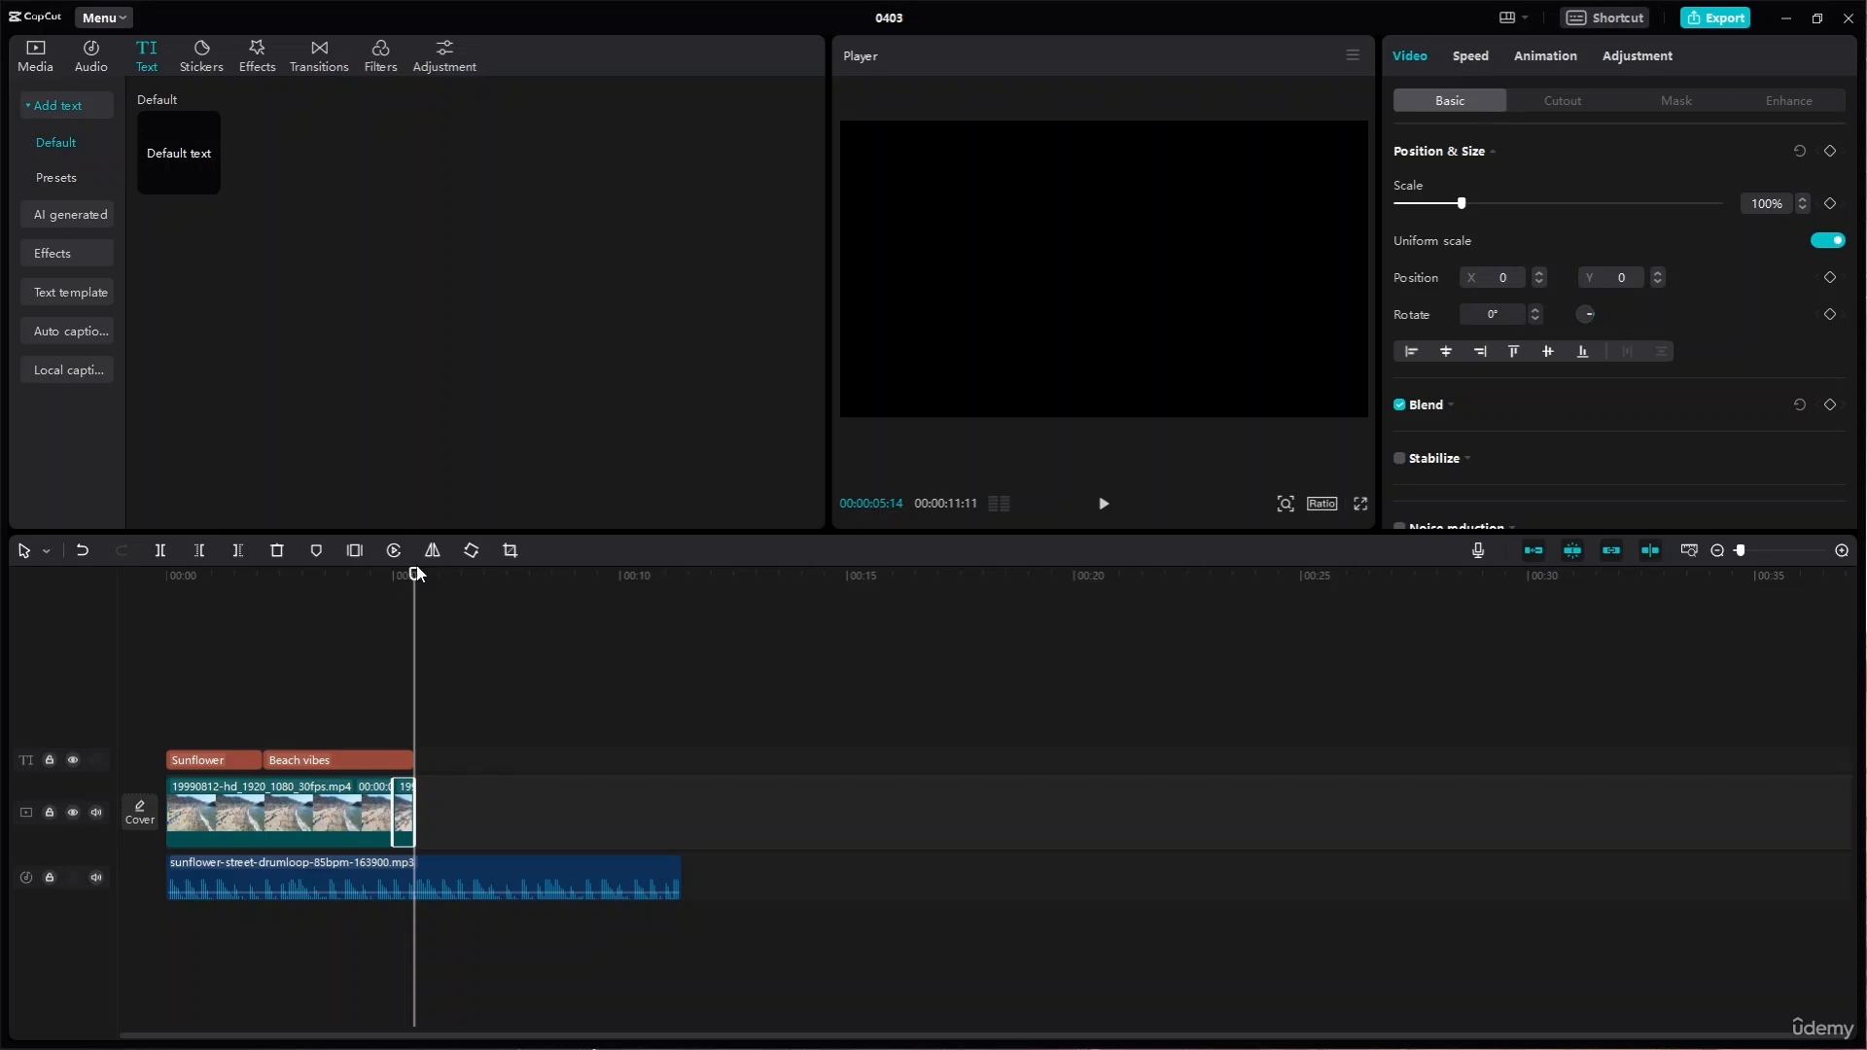
{"action": "key", "text": "ctrl+z"}
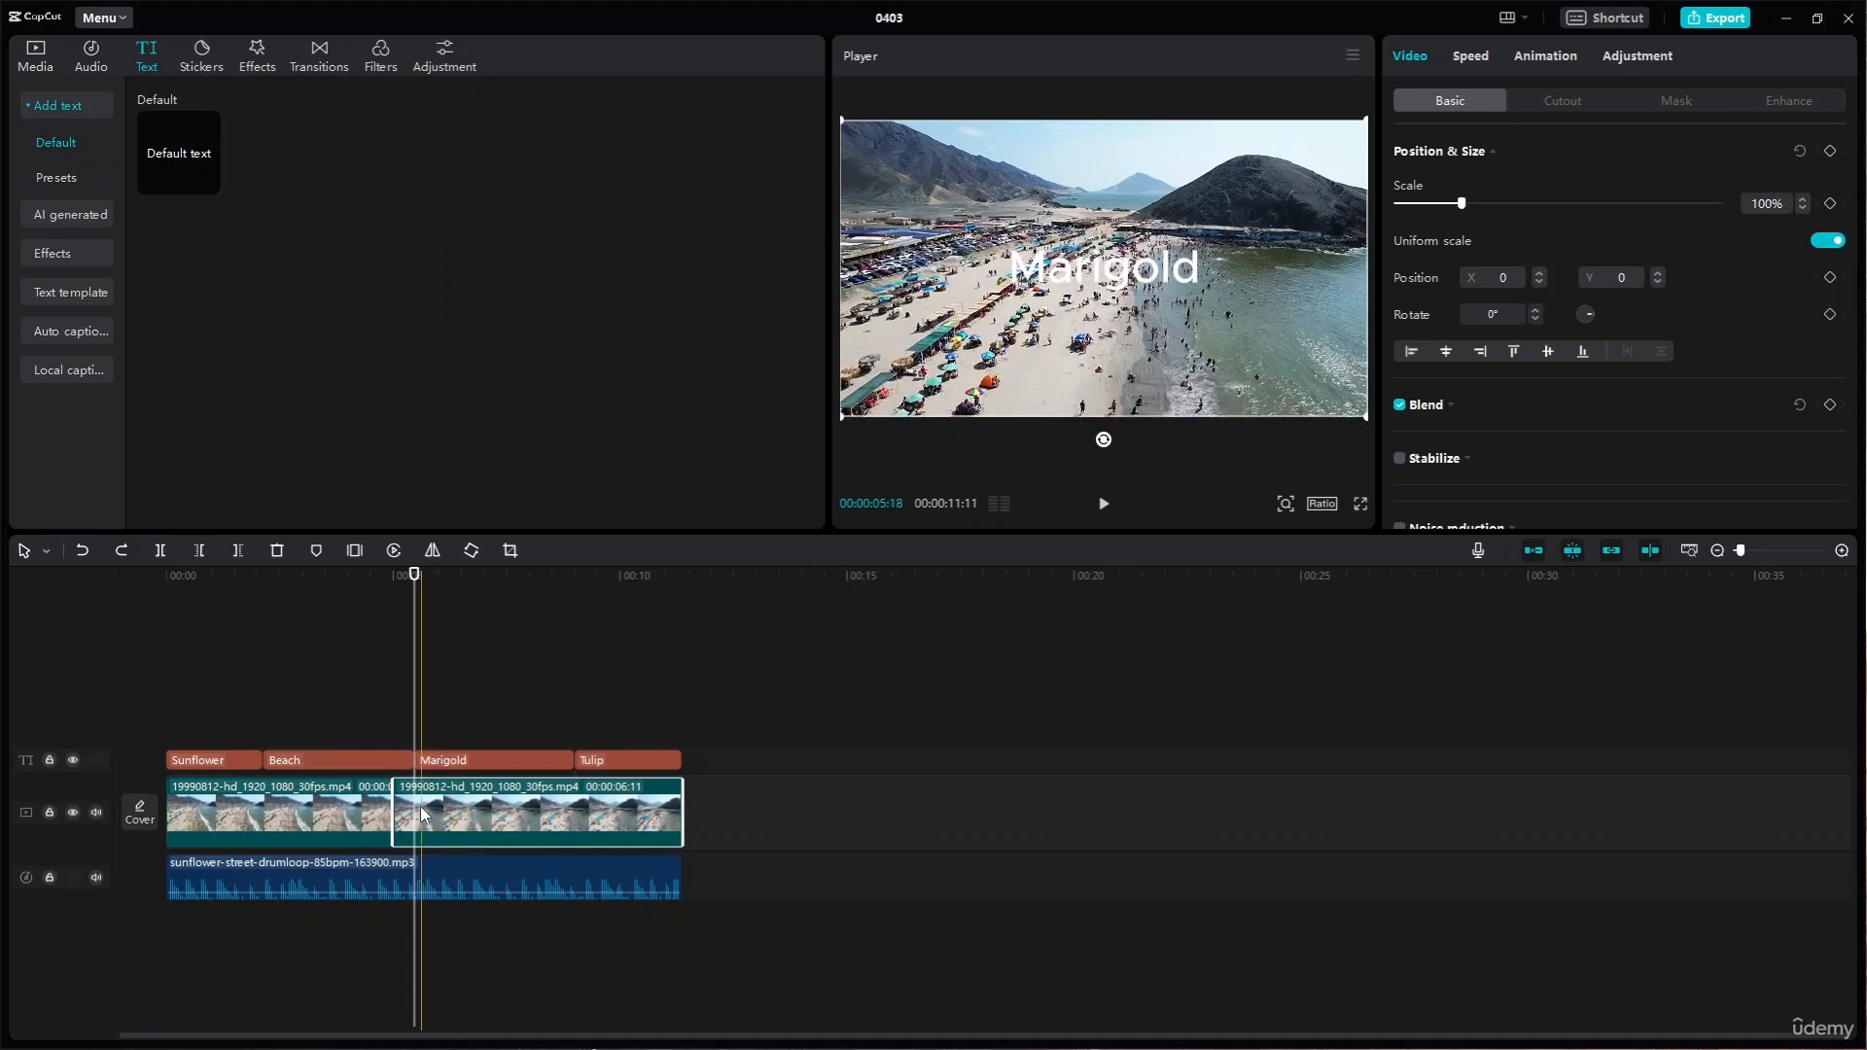
- Remove the part of the audio clip before 00:00:04:20 with Delete left
{"action": "left_click", "coordinate": [296, 703]}
{"action": "left_click_drag", "start_coordinate": [295, 697], "coordinate": [336, 692]}
{"action": "left_click", "coordinate": [428, 876]}
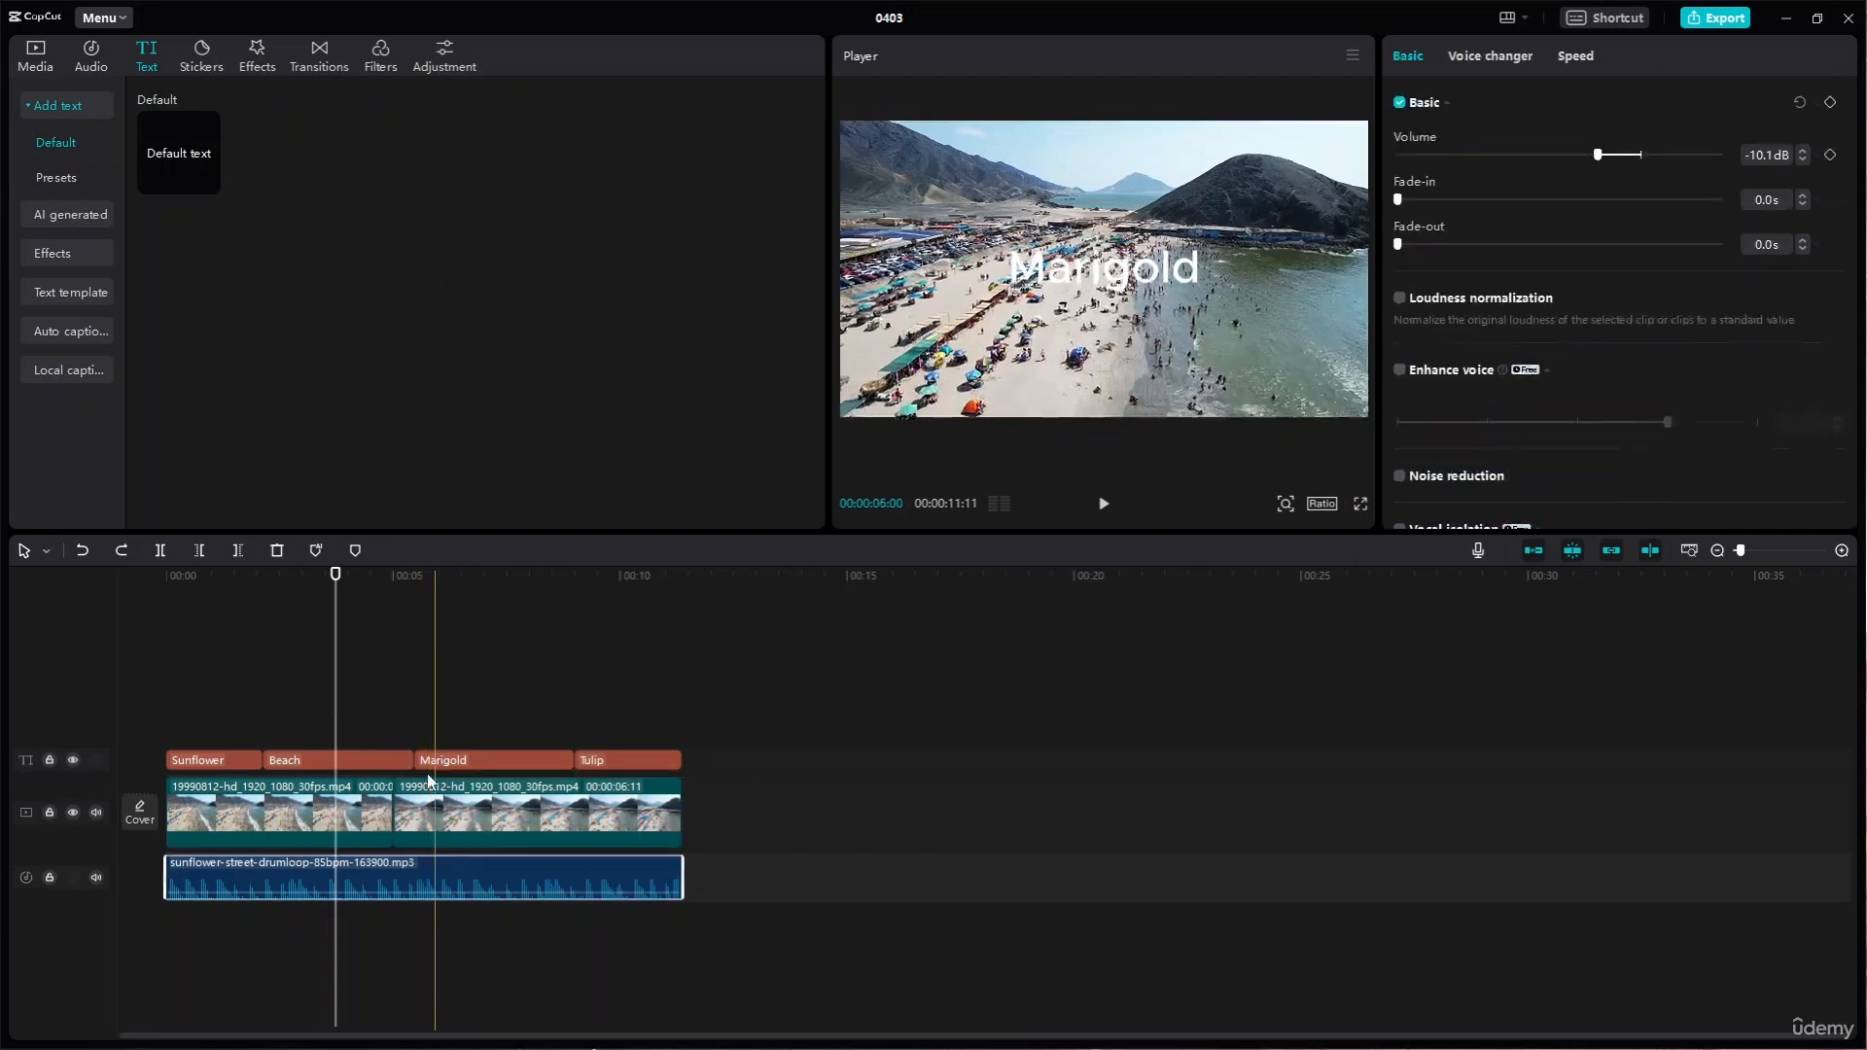
{"action": "left_click_drag", "start_coordinate": [336, 581], "coordinate": [378, 590]}
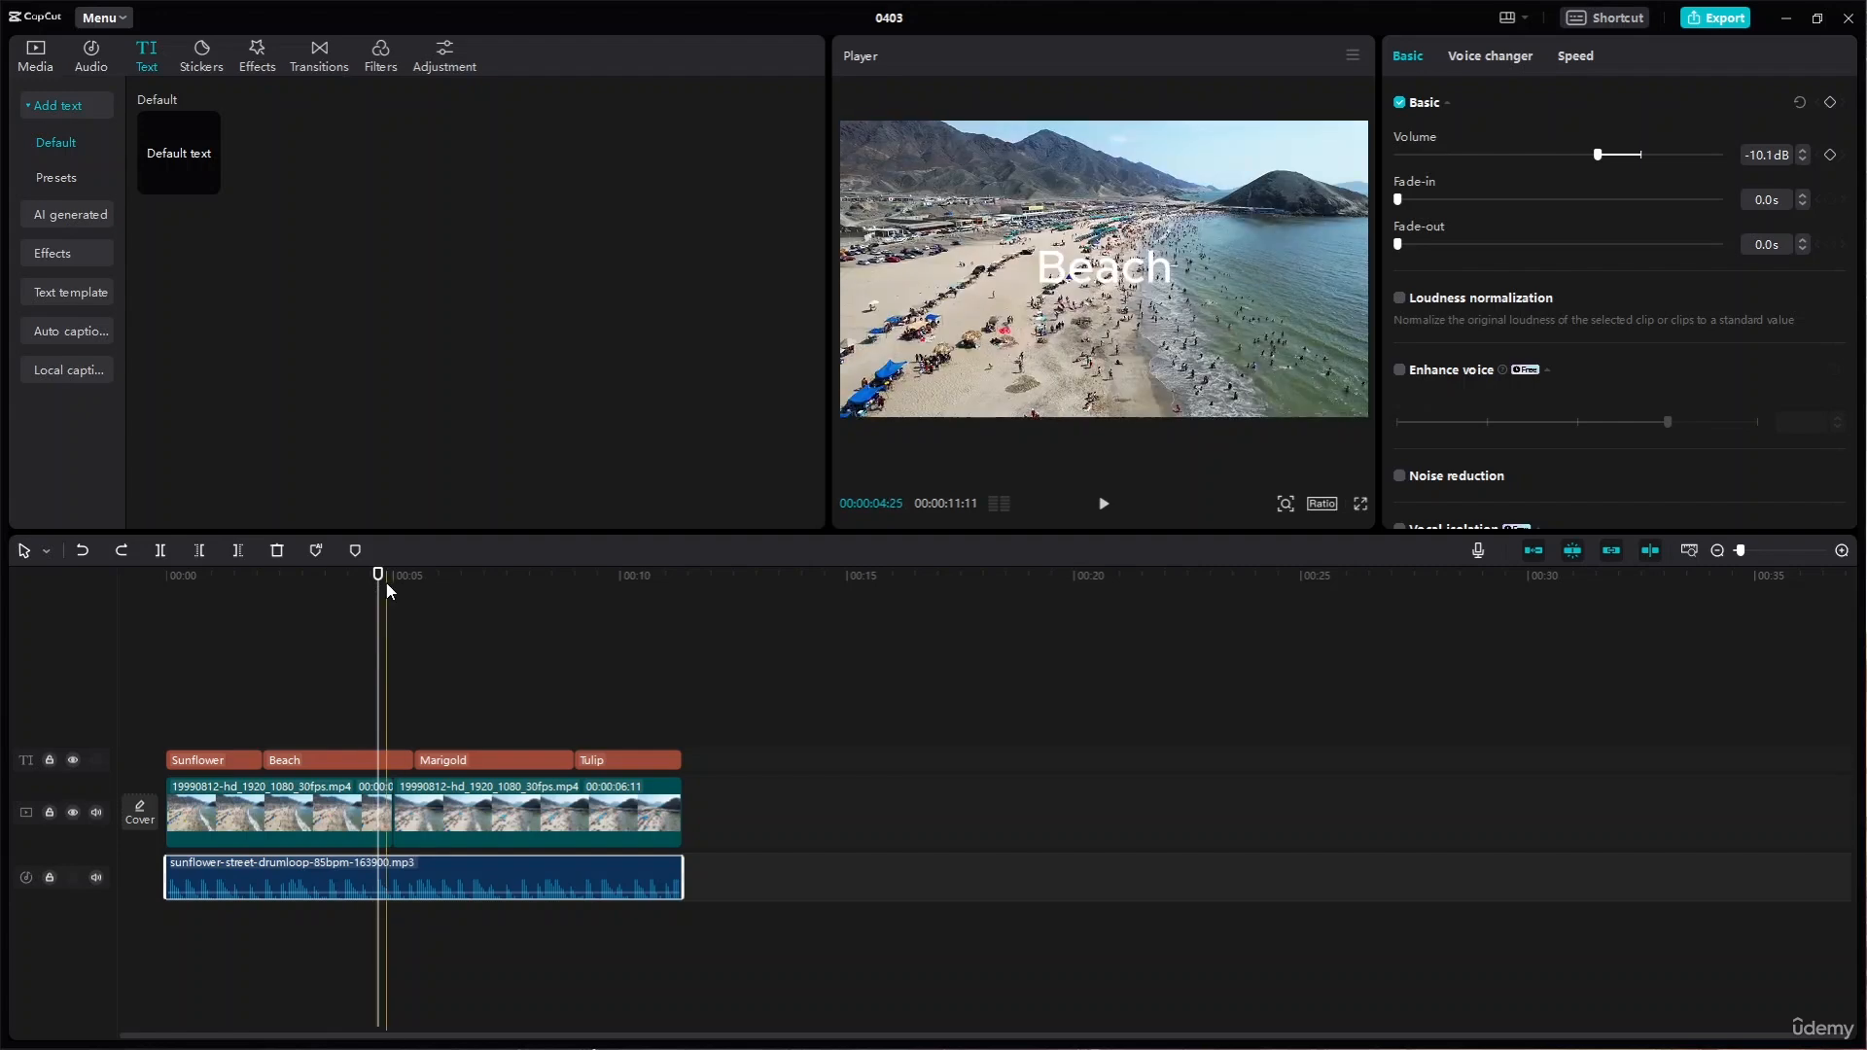
{"action": "left_click", "coordinate": [197, 552]}
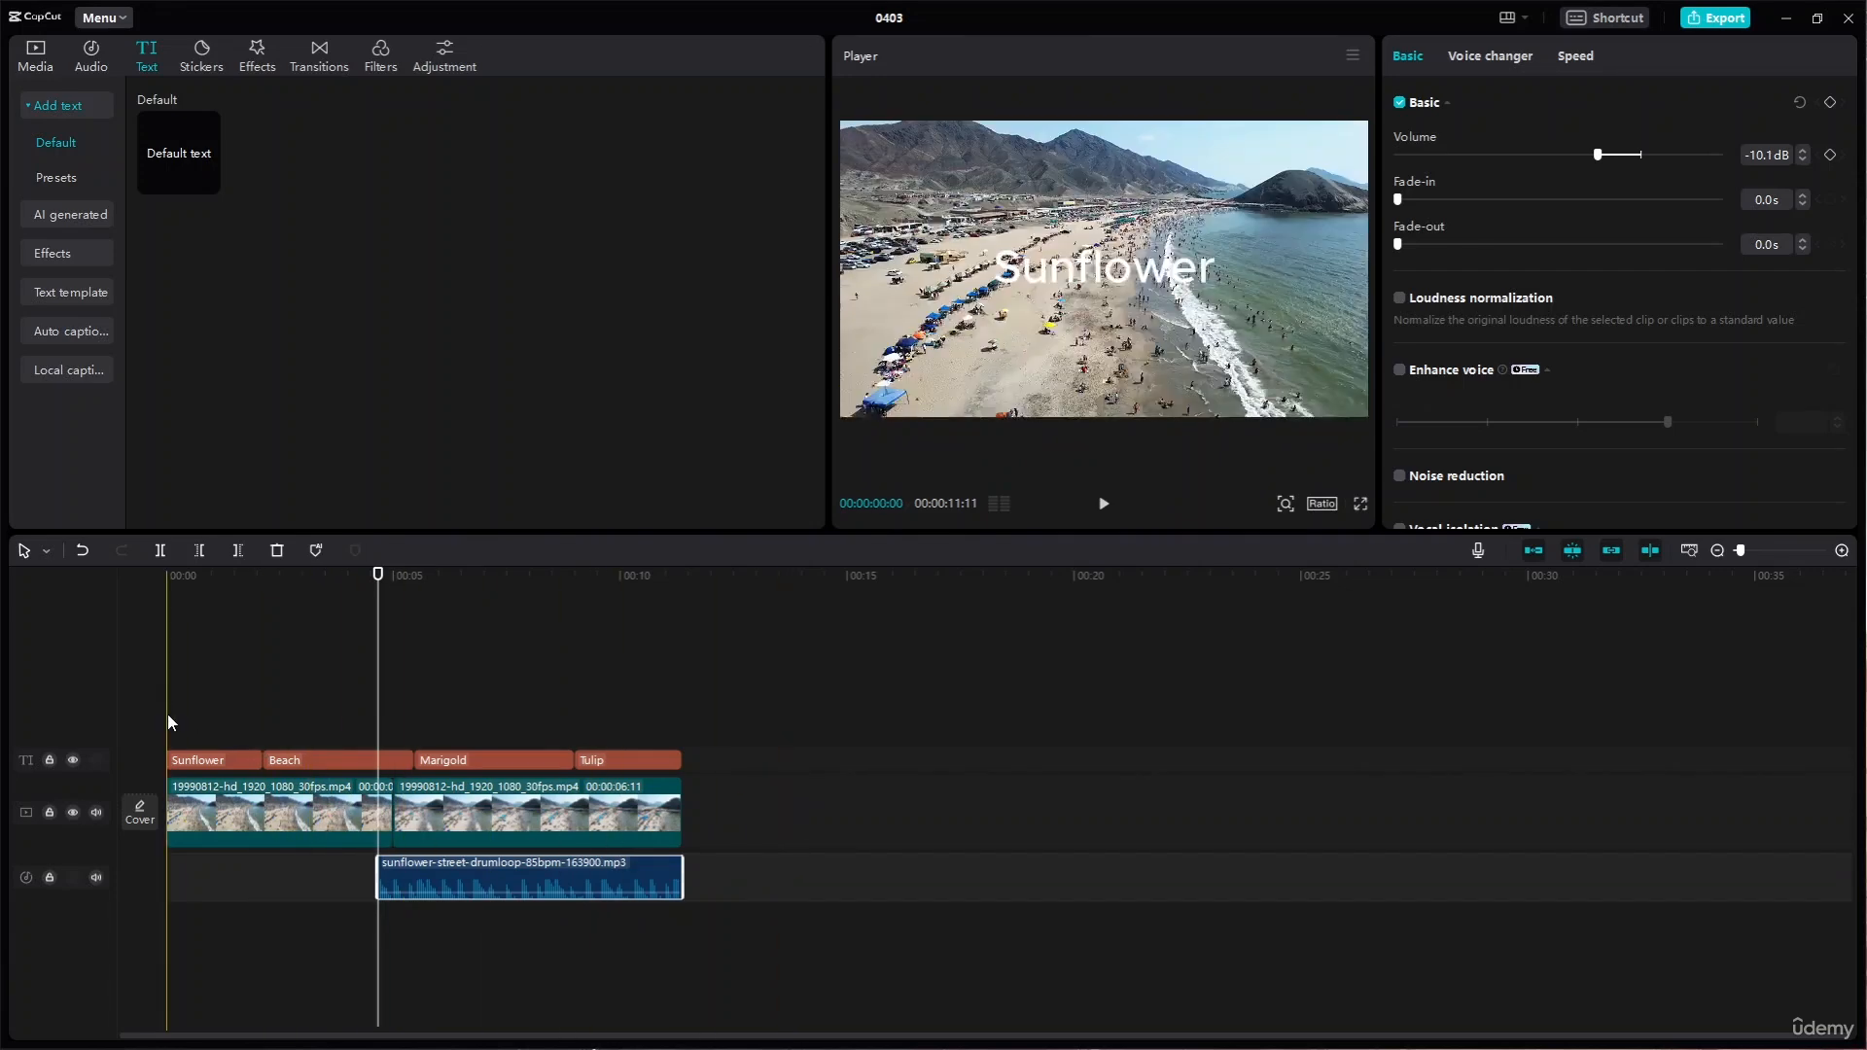
- Try removing the part of the first video clip before 00:00:04:20 with Delete left and undo it
{"action": "left_click", "coordinate": [355, 809]}
{"action": "left_click", "coordinate": [201, 550]}
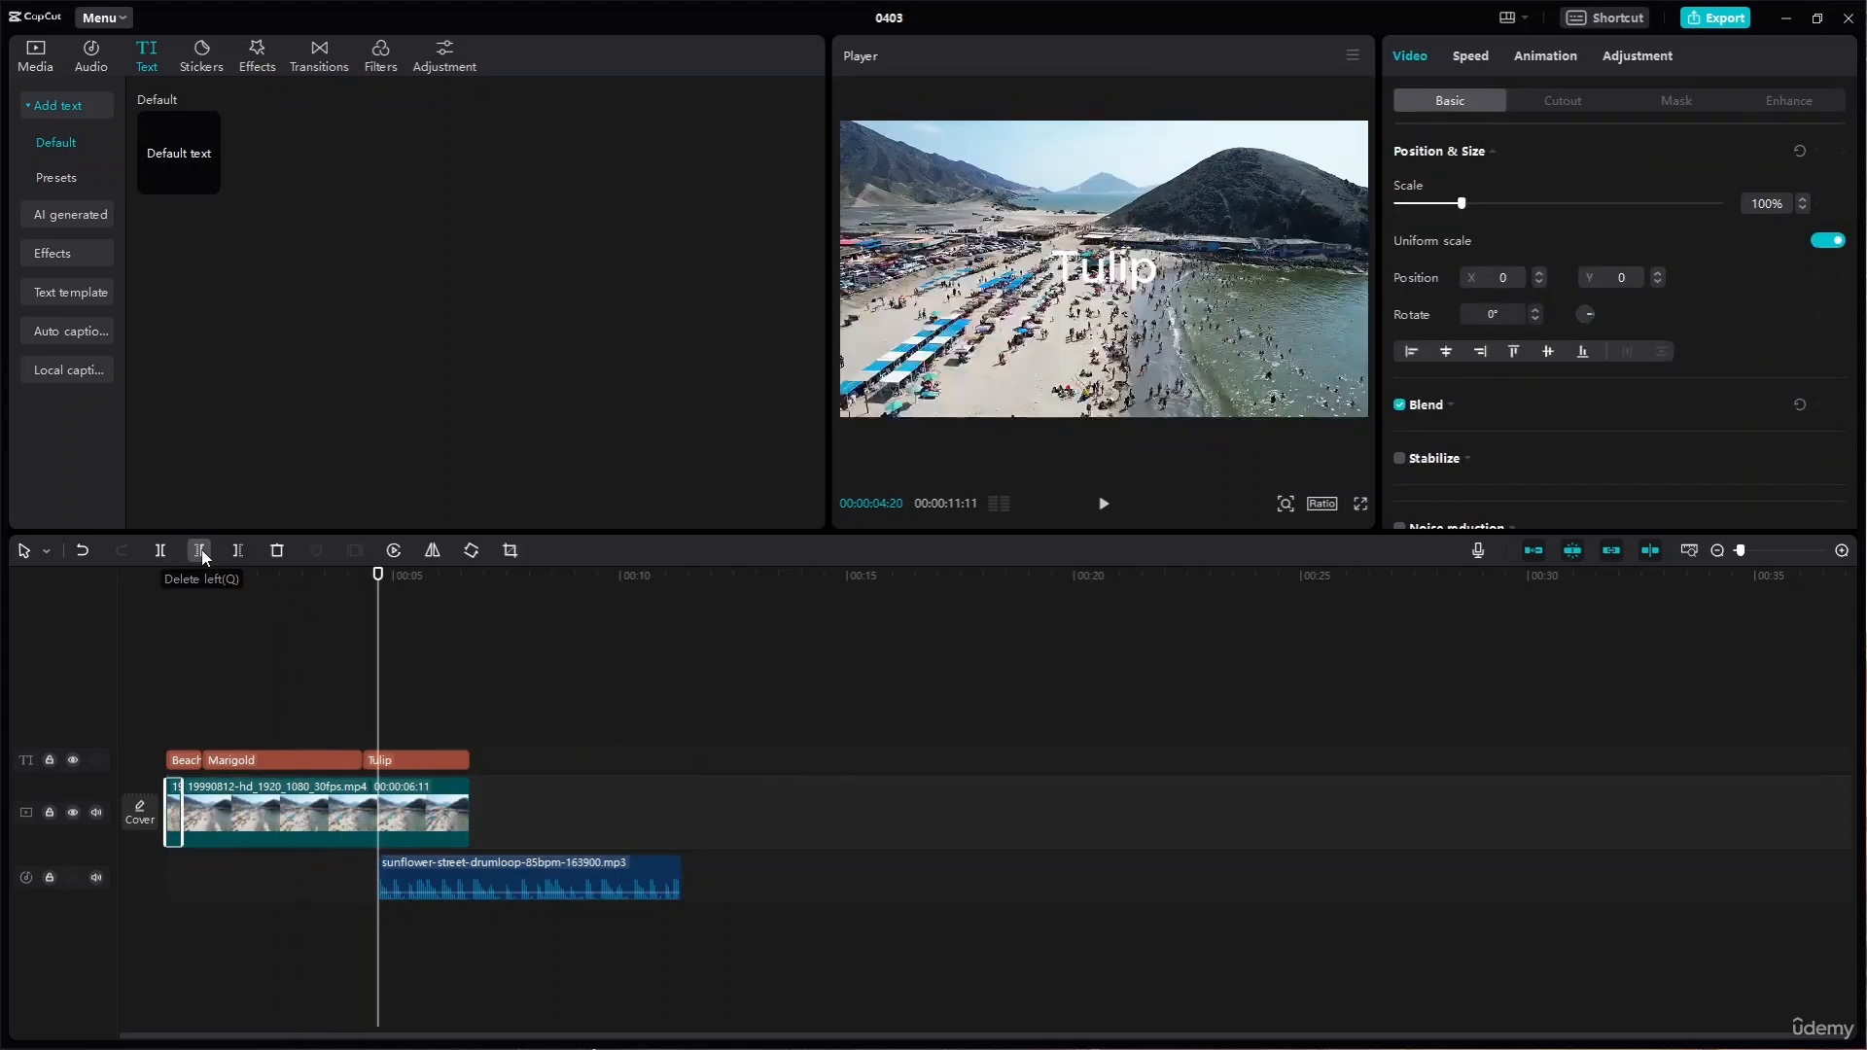
{"action": "key", "text": "ctrl+z"}
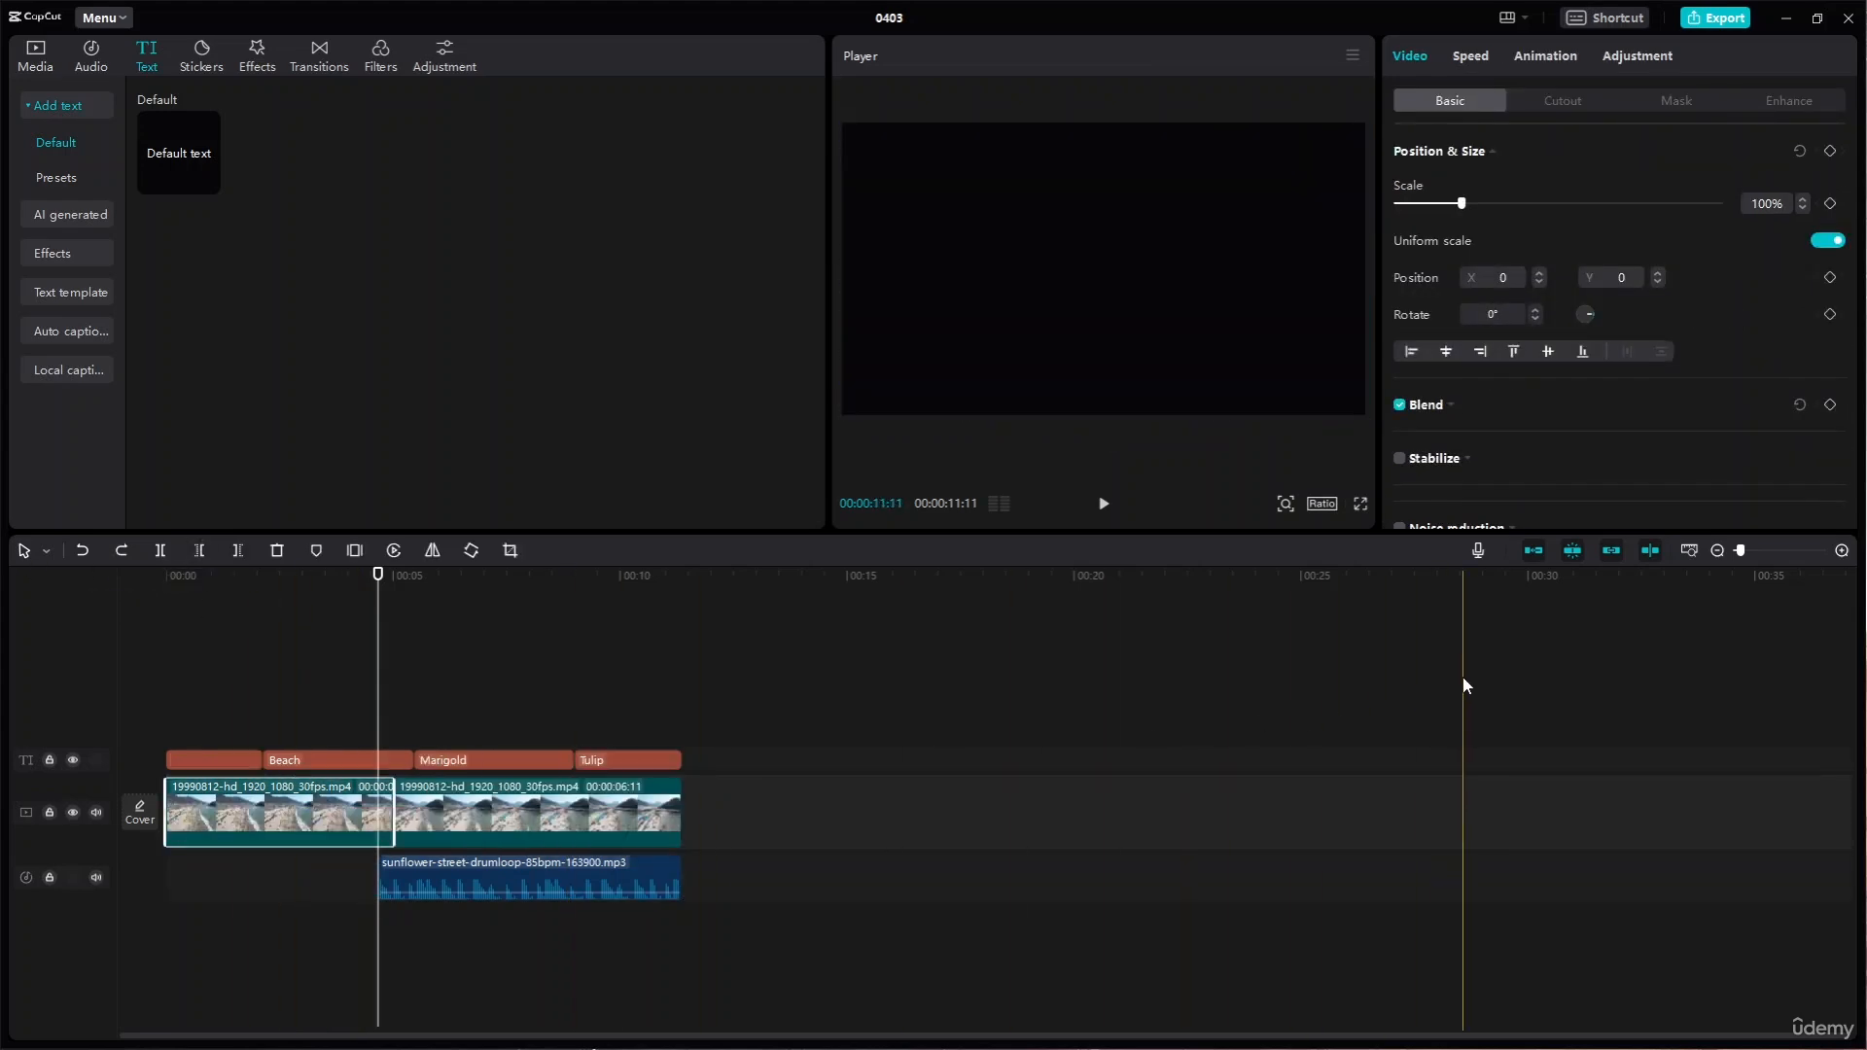
- Turn off the main track magnet for the timeline
{"action": "left_click", "coordinate": [1534, 550]}
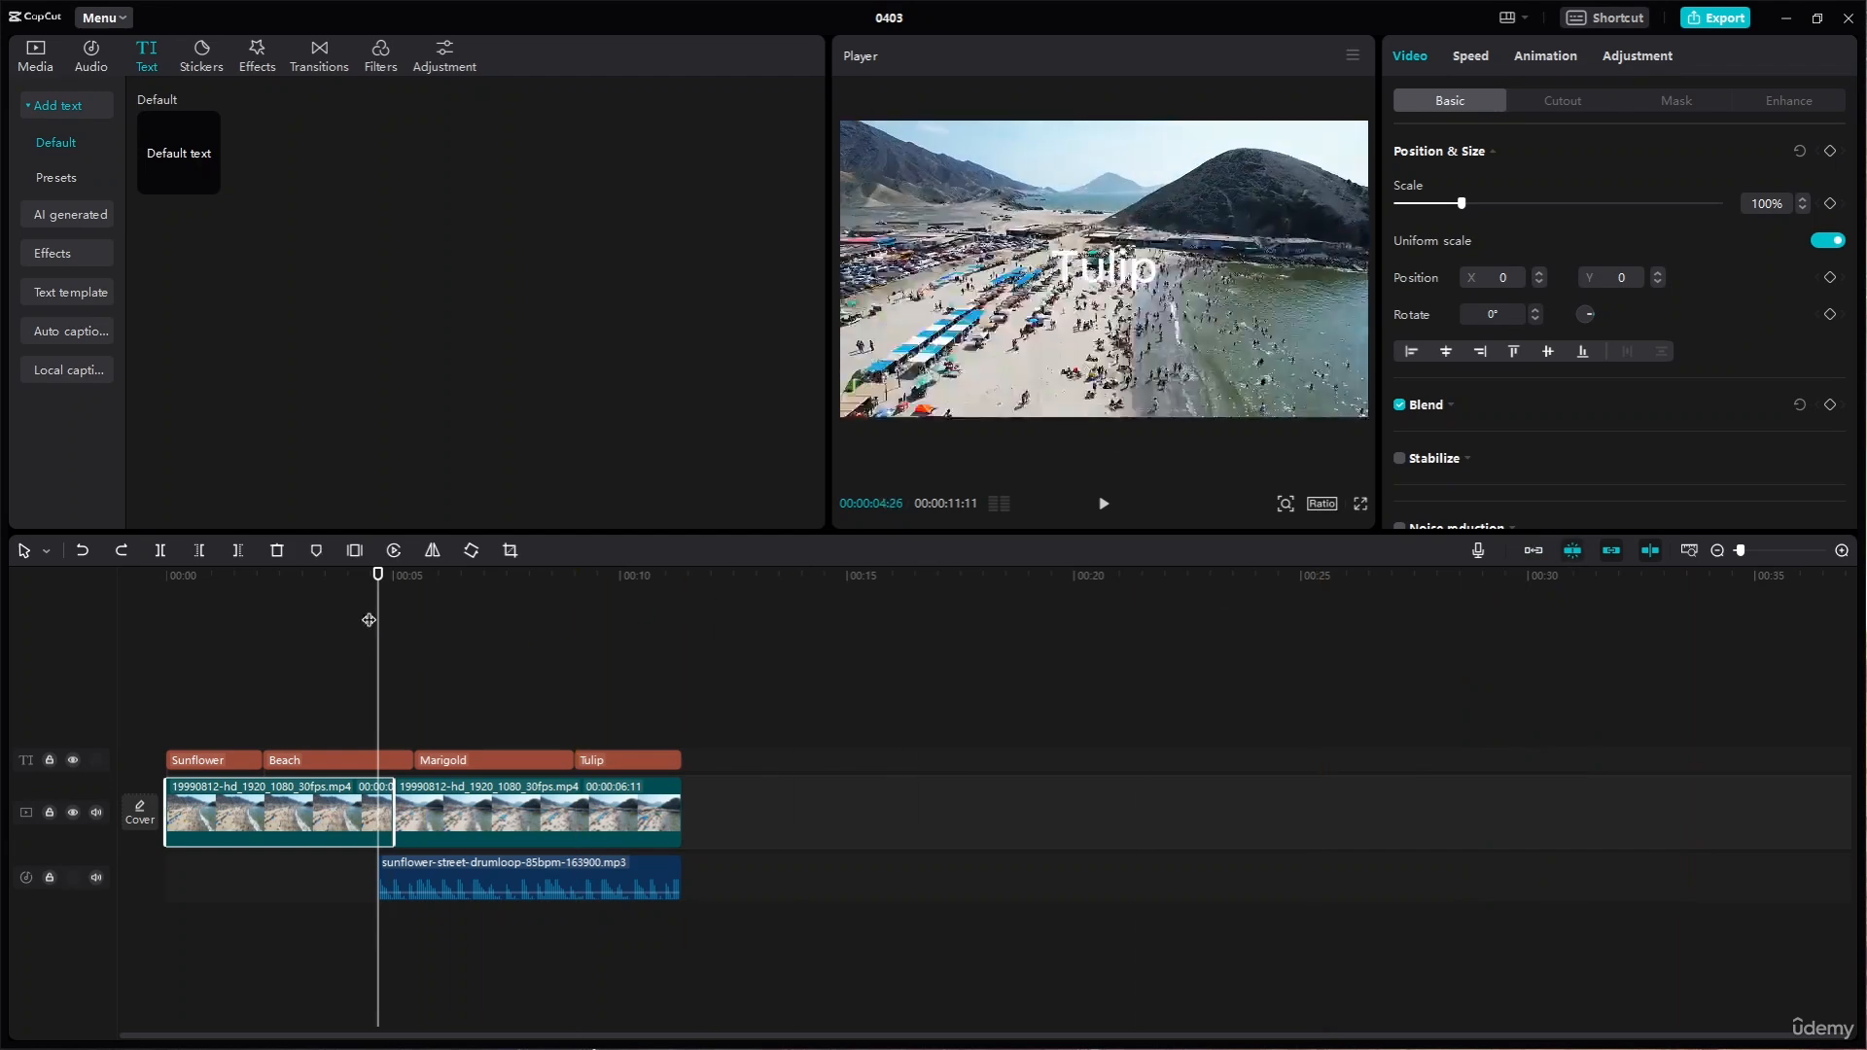
- Try removing the part before 00:00:04:20 with Delete left on the first video clip and on the Beach text, undoing each removal
{"action": "left_click", "coordinate": [200, 551]}
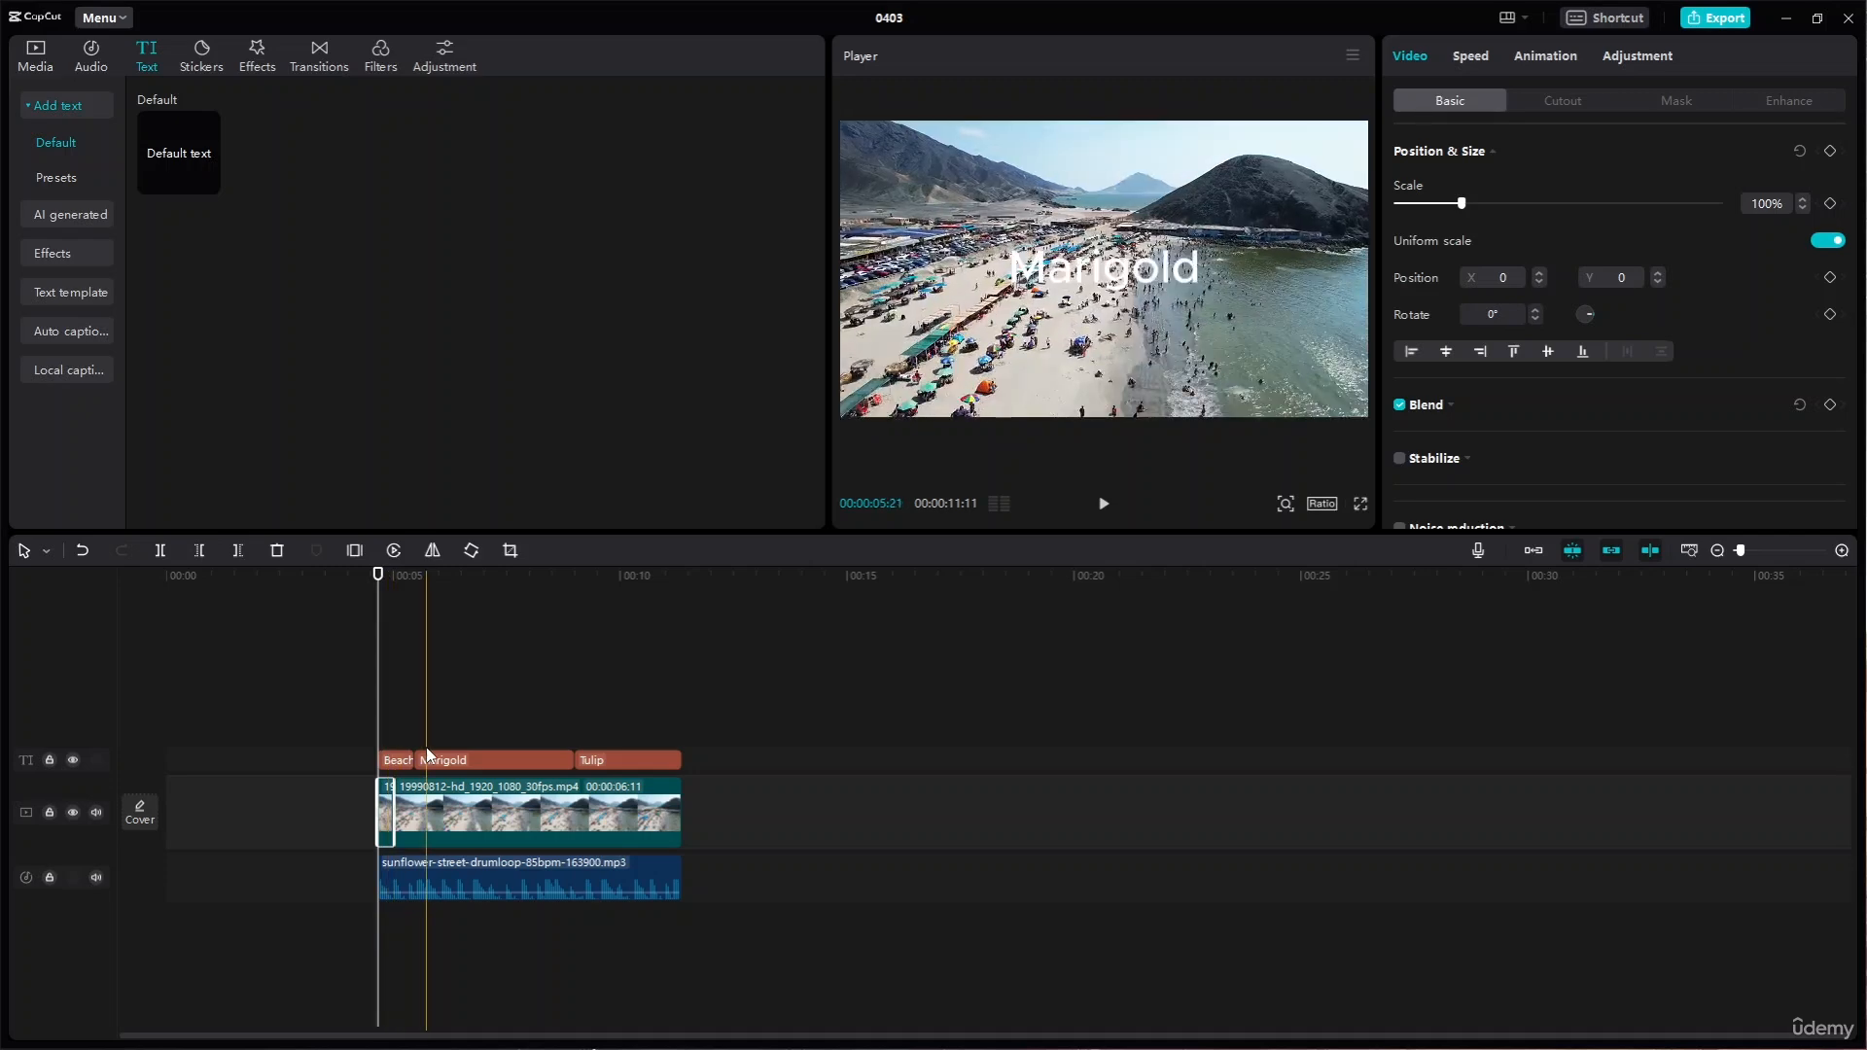
{"action": "key", "text": "ctrl+z"}
{"action": "left_click", "coordinate": [312, 757]}
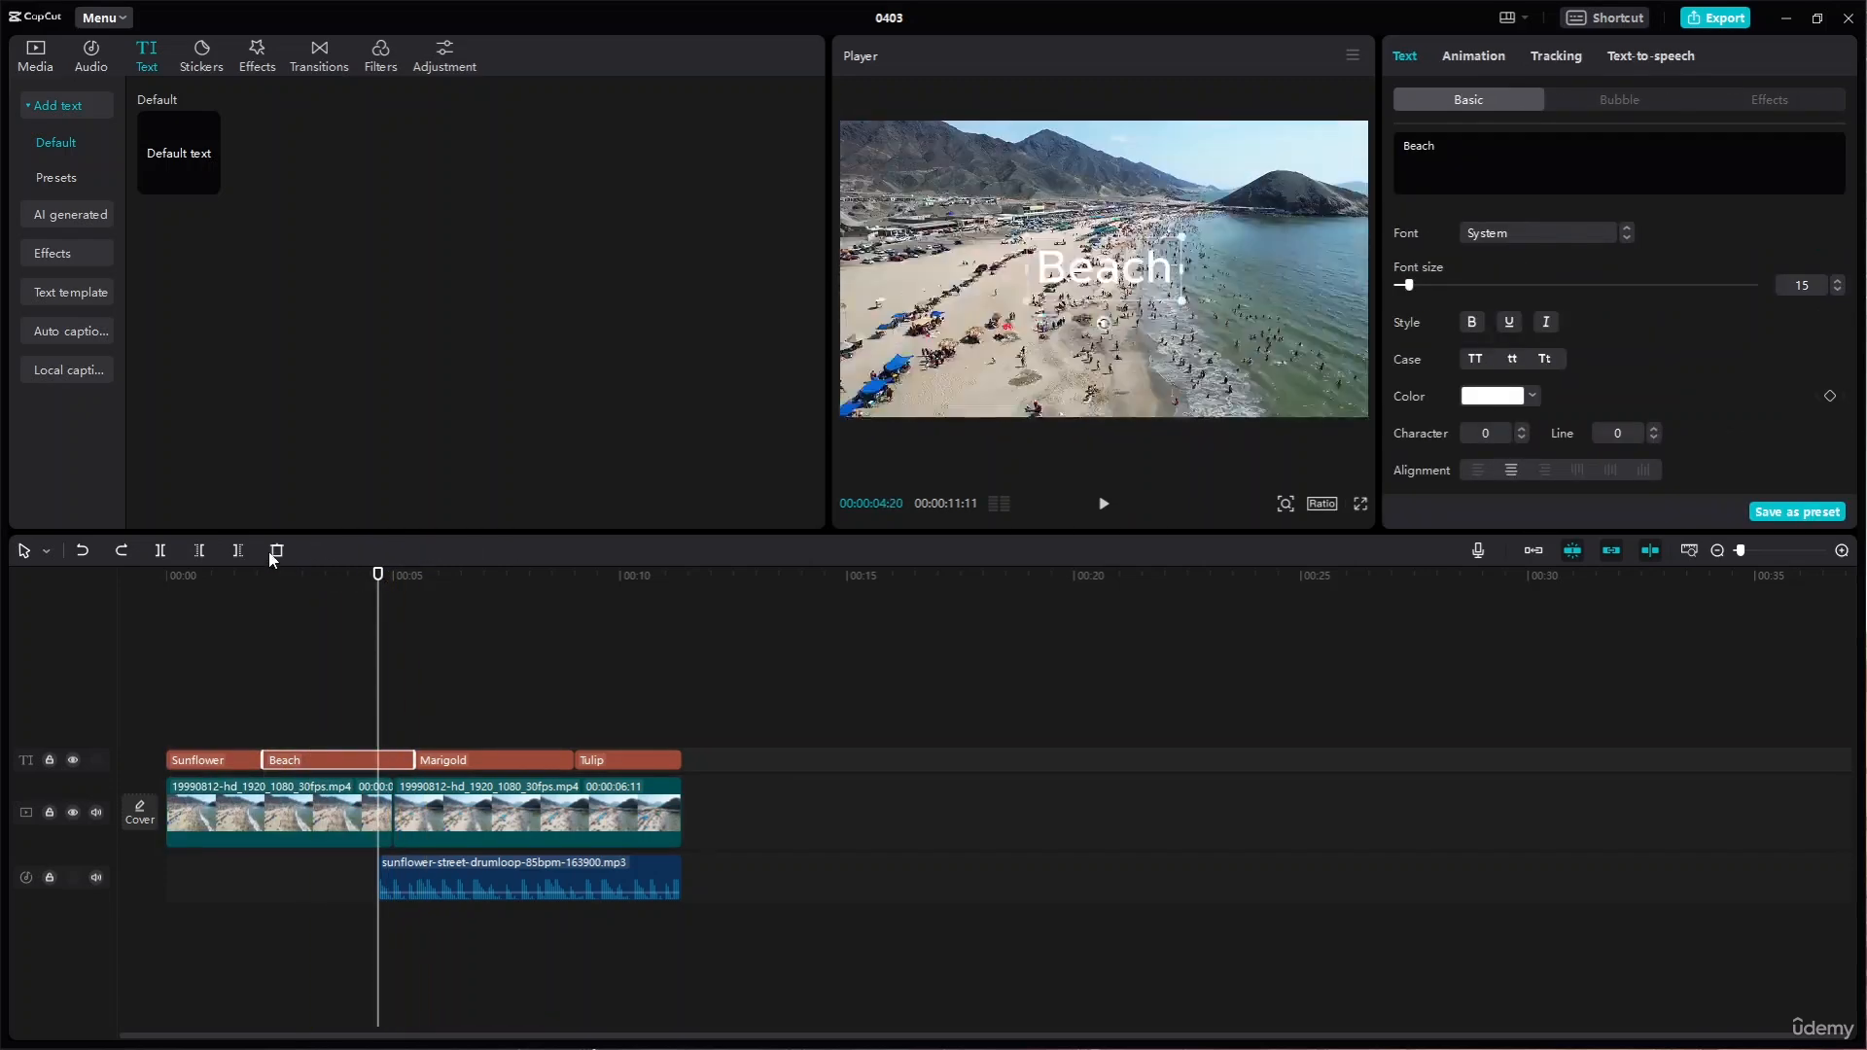
{"action": "left_click", "coordinate": [193, 550]}
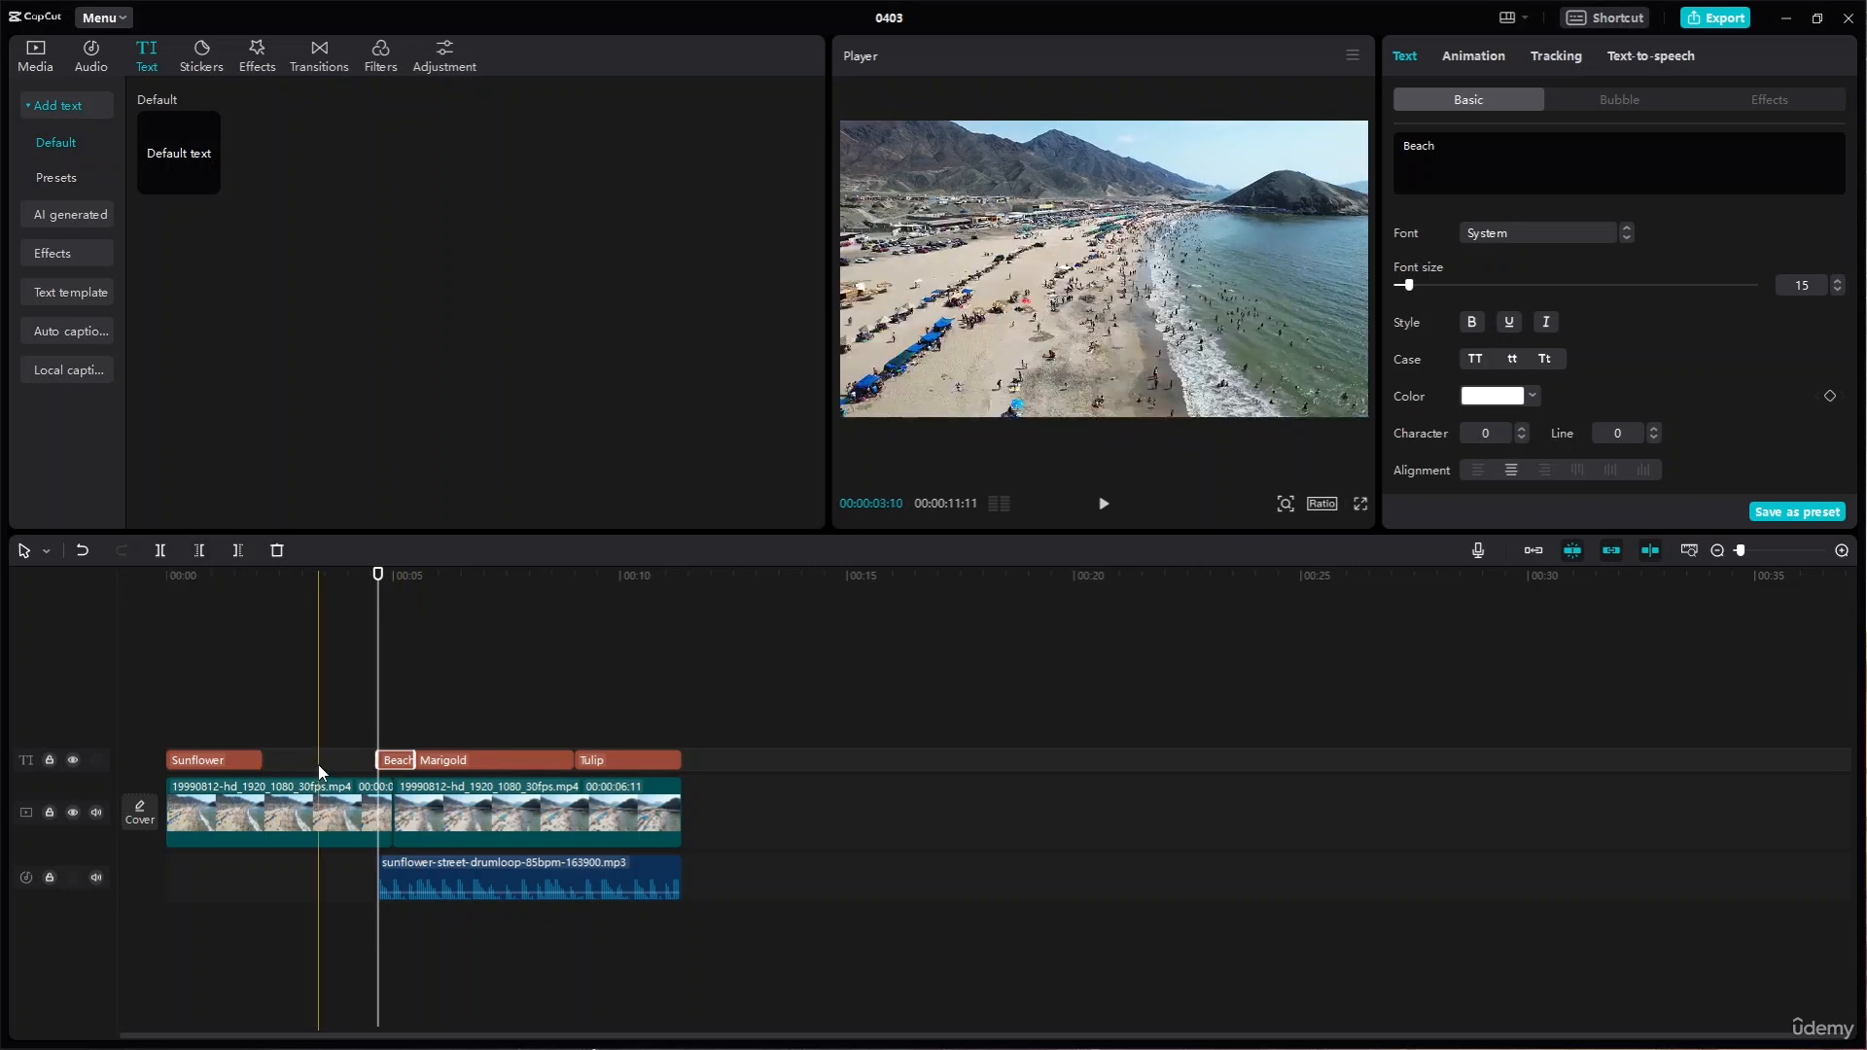
{"action": "key", "text": "ctrl+z"}
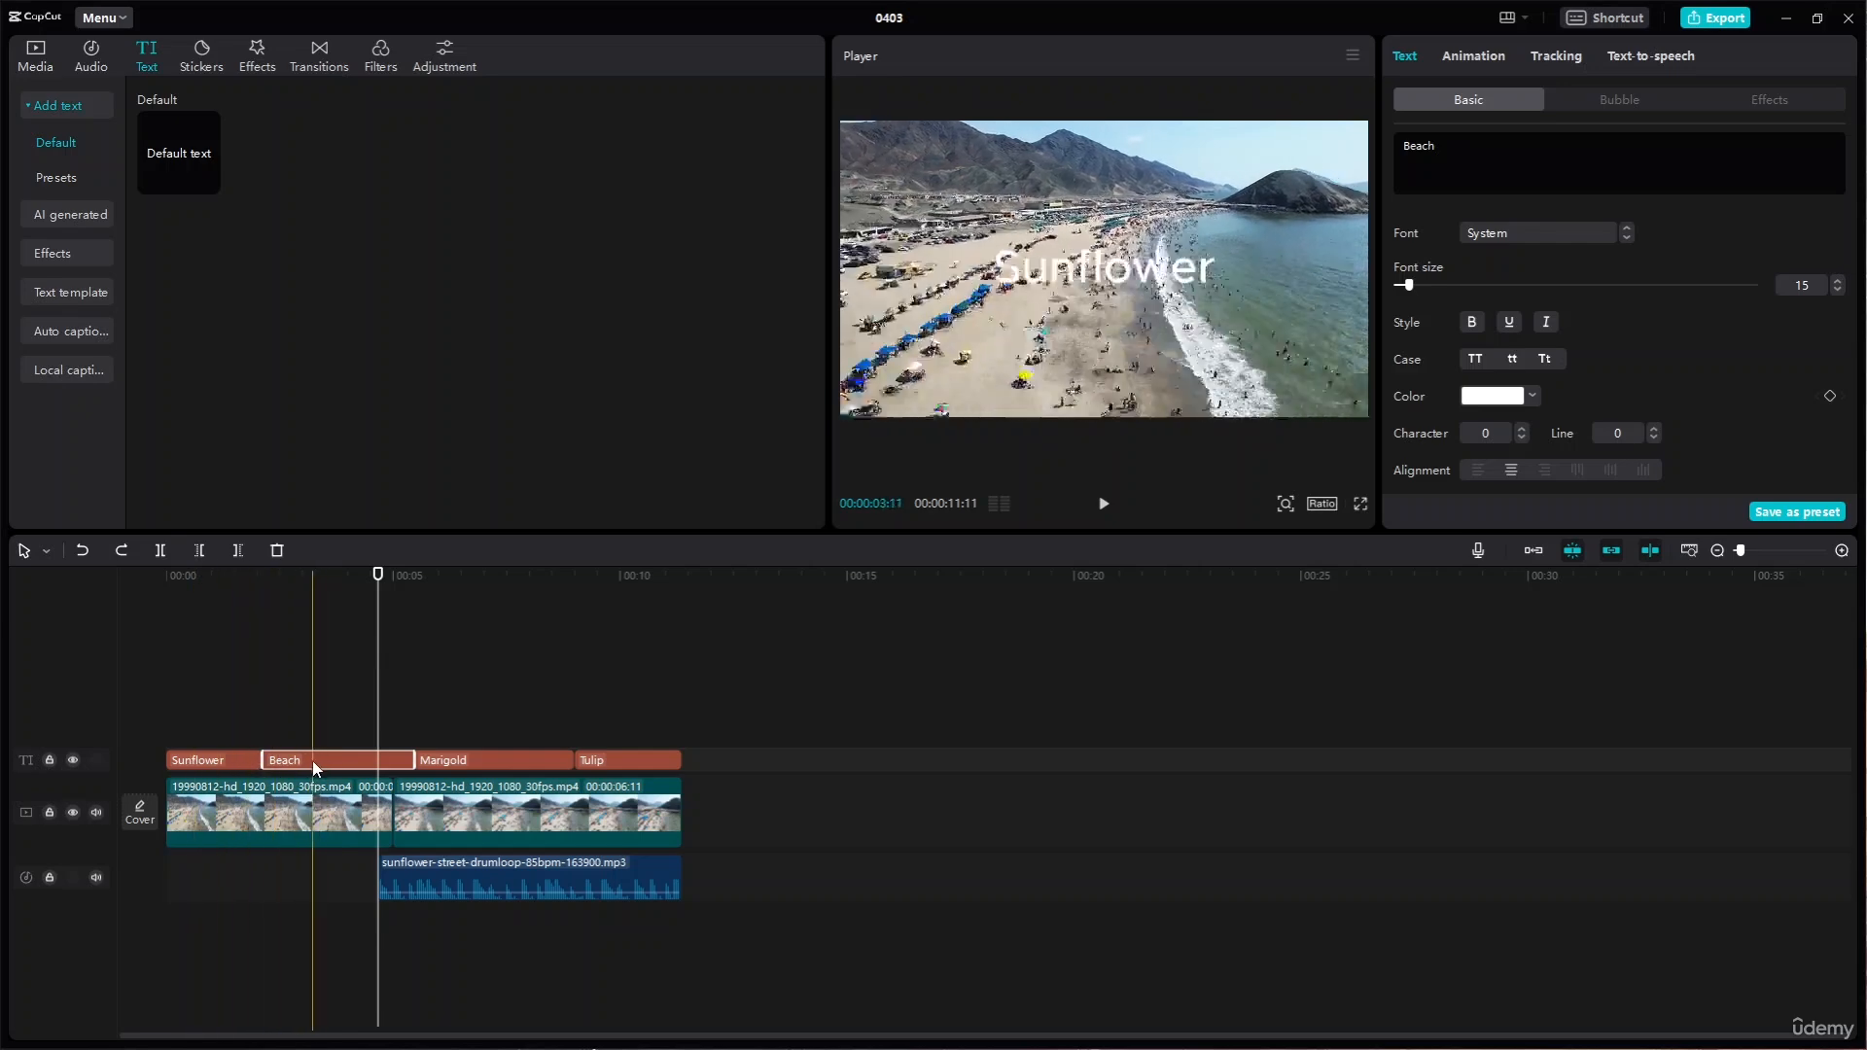
- Undo the Delete left on the audio clip to restore its full length
{"action": "left_click", "coordinate": [230, 764]}
{"action": "left_click", "coordinate": [306, 763]}
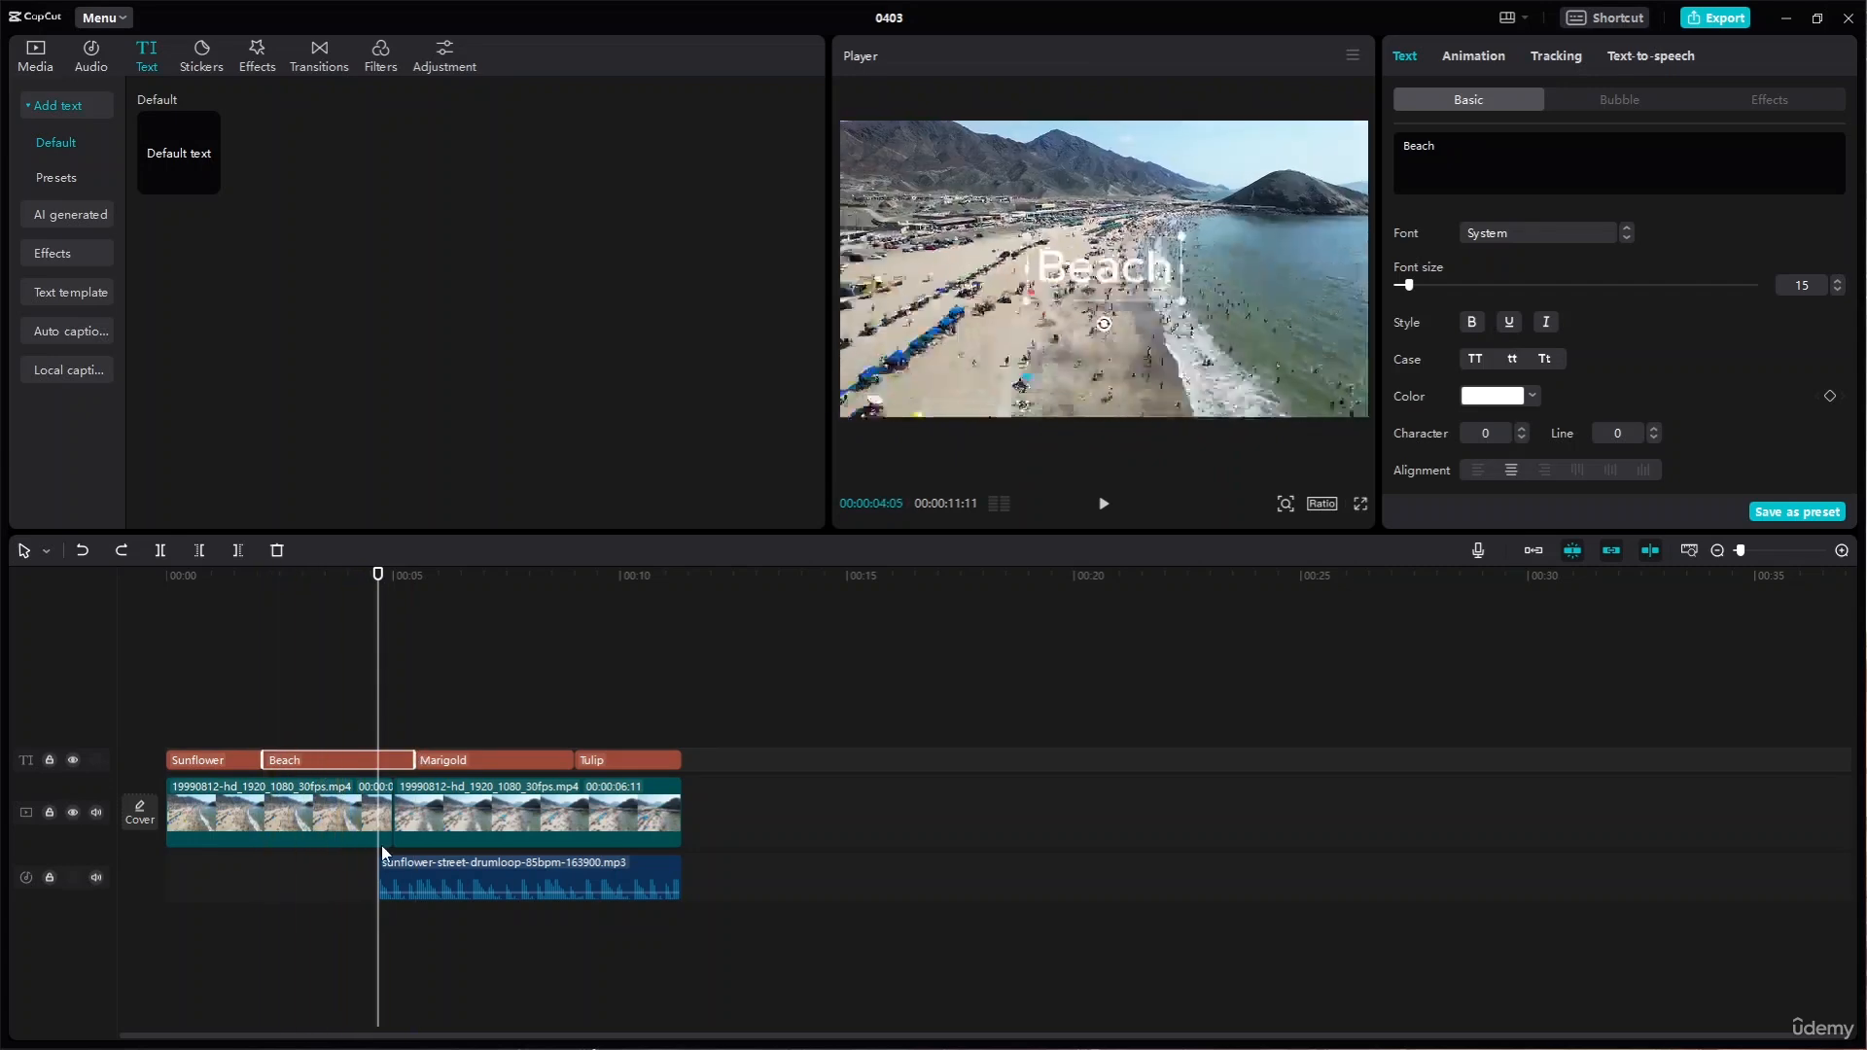
{"action": "key", "text": "ctrl+z"}
- Try Delete left on all selected text, video and audio clips at about 6.5 seconds and undo it
{"action": "left_click_drag", "start_coordinate": [208, 681], "coordinate": [703, 948]}
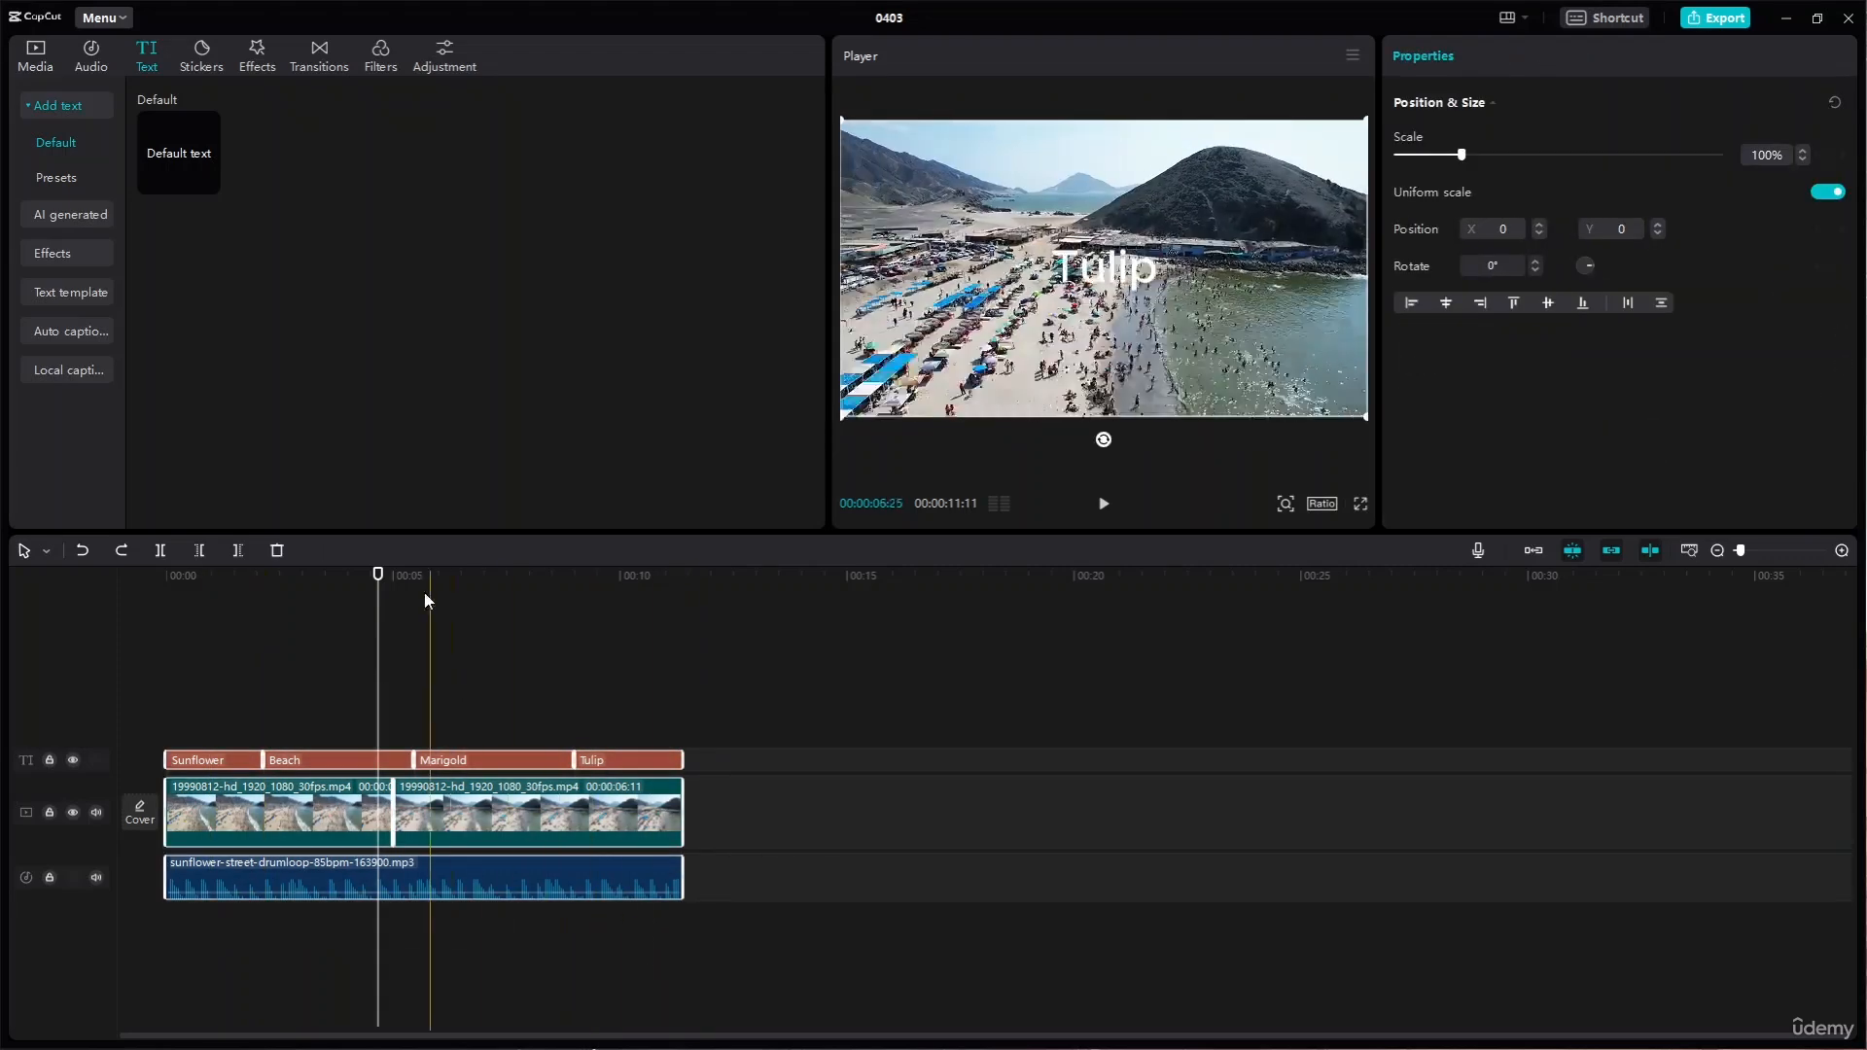
{"action": "left_click_drag", "start_coordinate": [378, 580], "coordinate": [463, 578]}
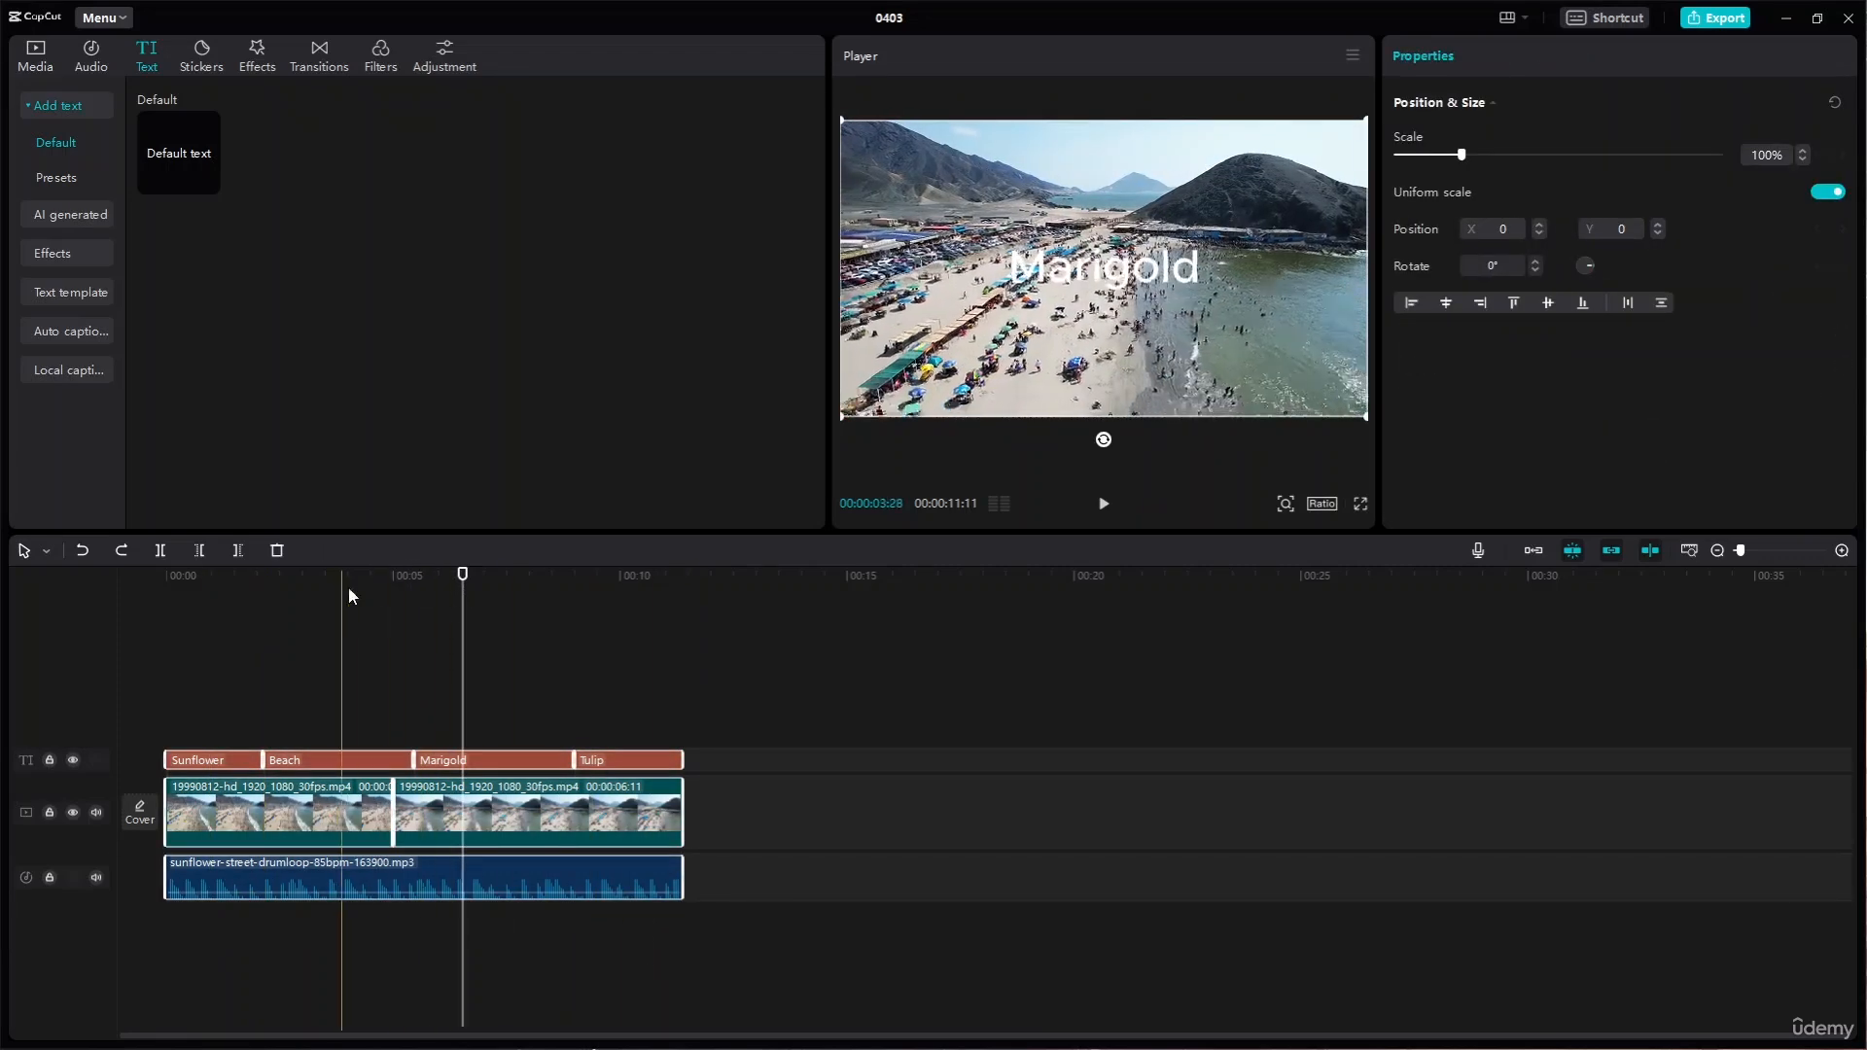
{"action": "left_click", "coordinate": [198, 550]}
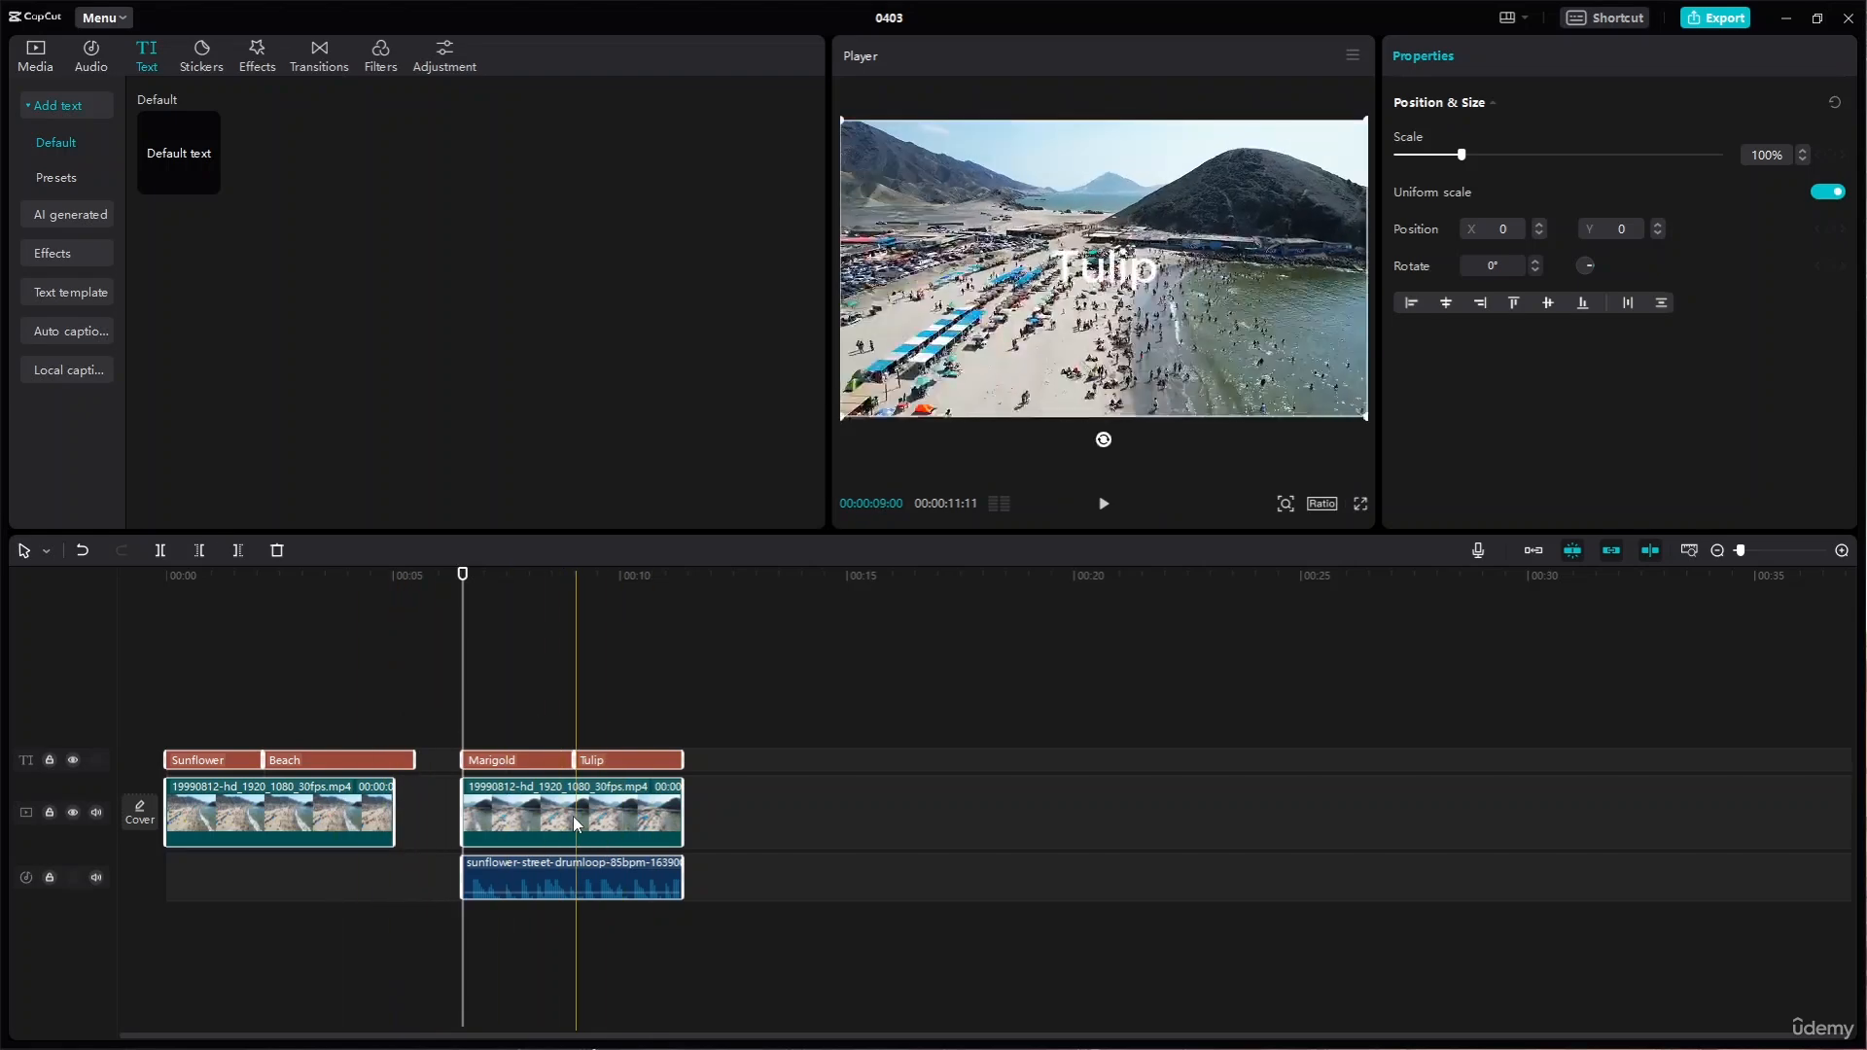
{"action": "key", "text": "ctrl+z"}
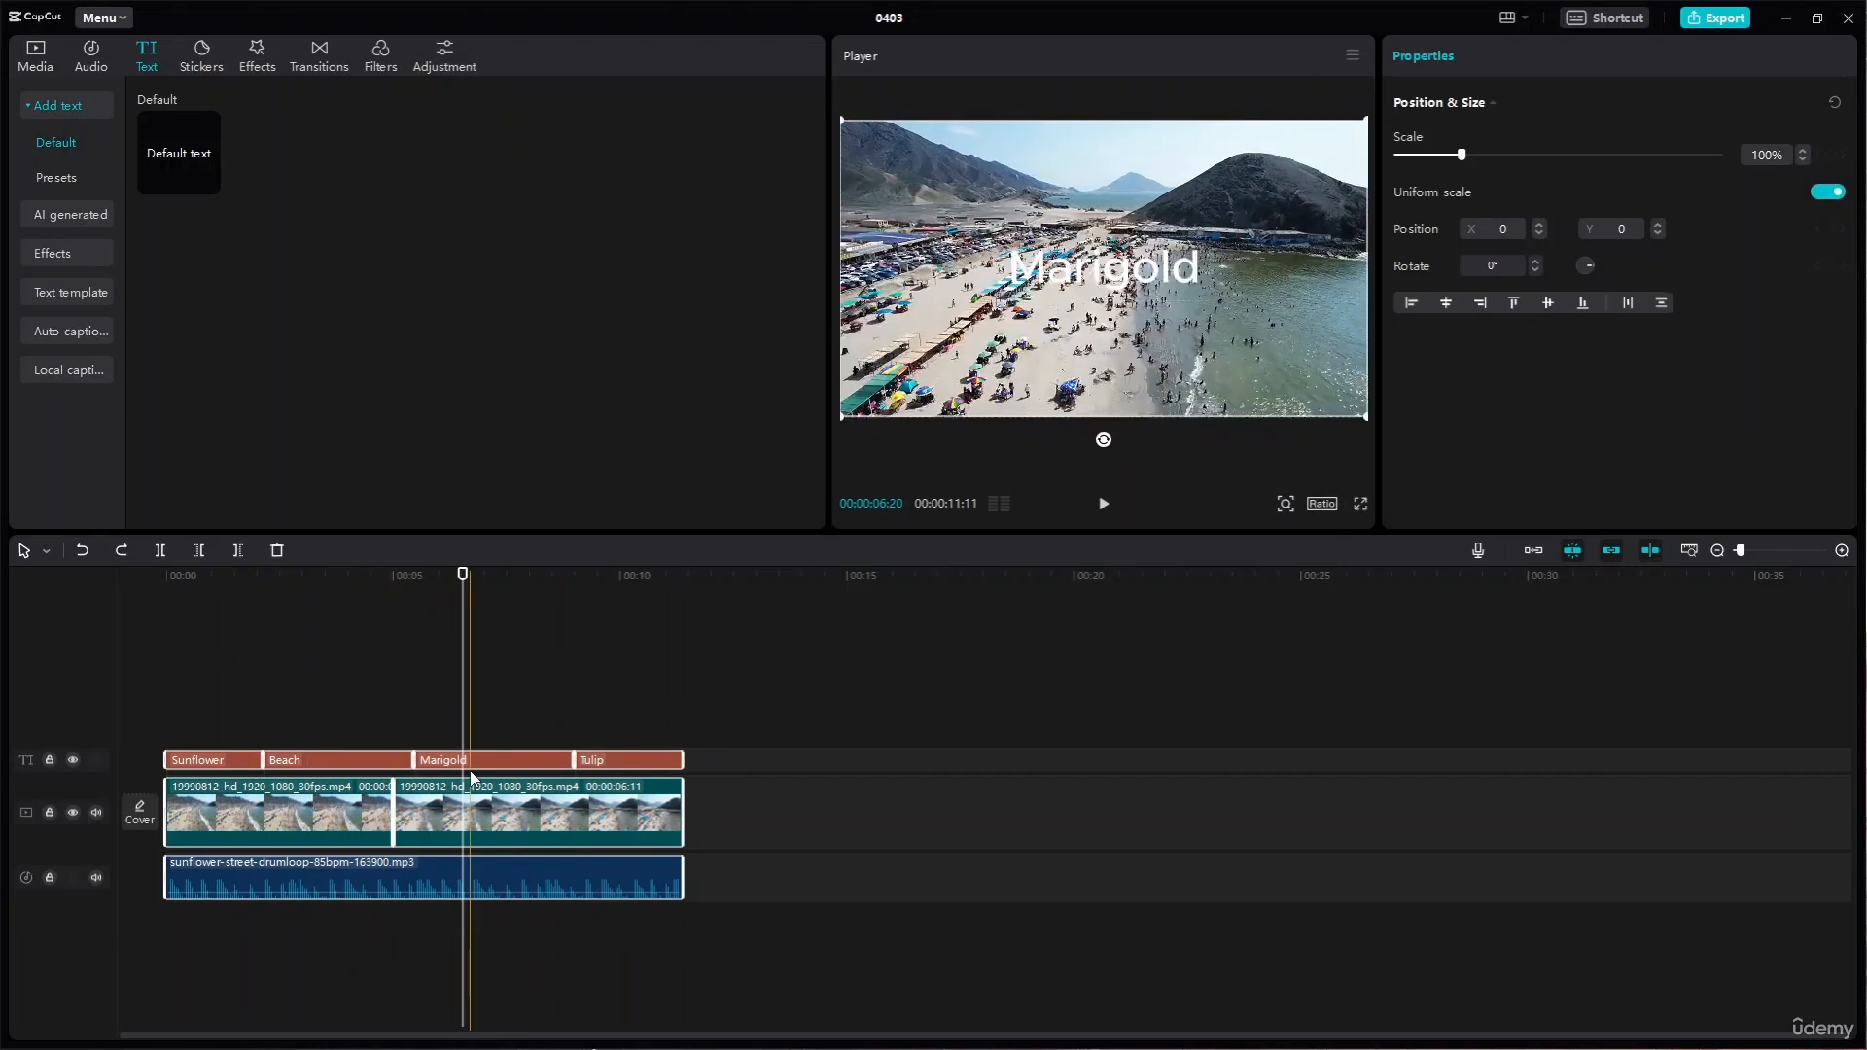
- Group all text, video and audio clips on the timeline and deselect them
{"action": "key", "text": "ctrl+g"}
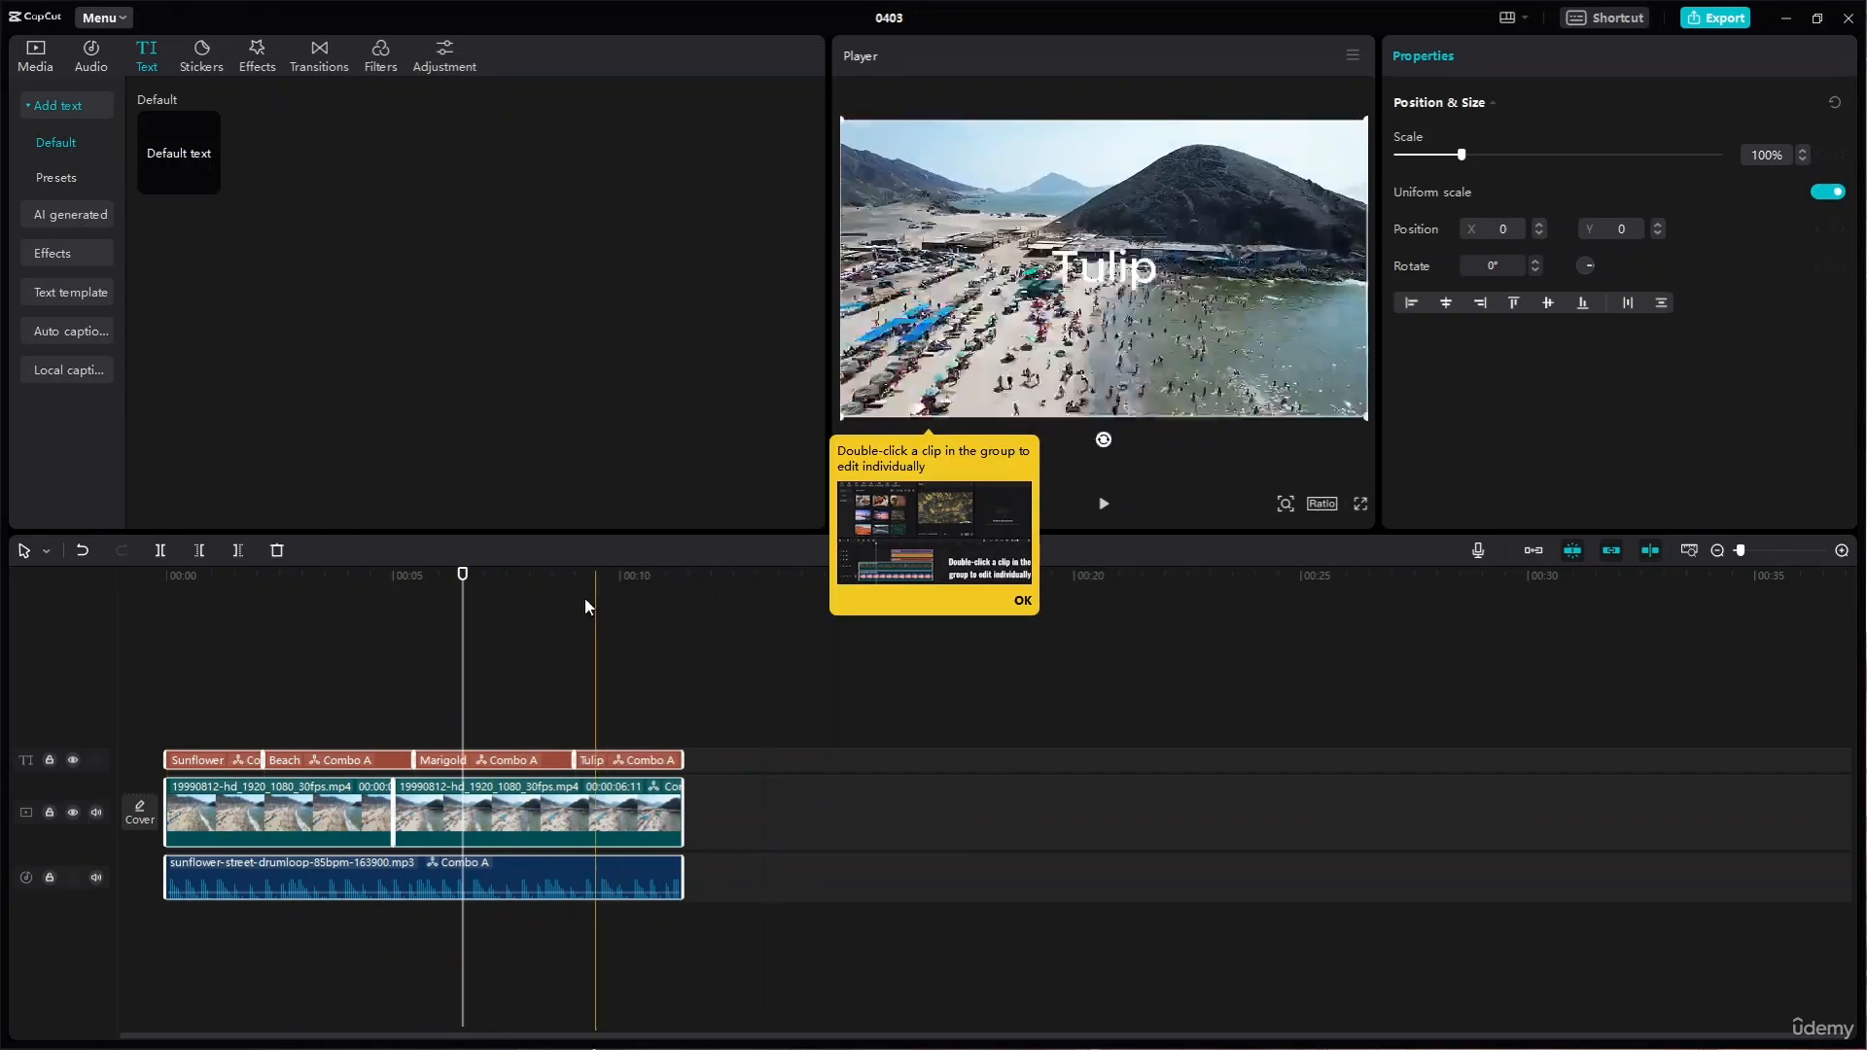
{"action": "left_click", "coordinate": [534, 663]}
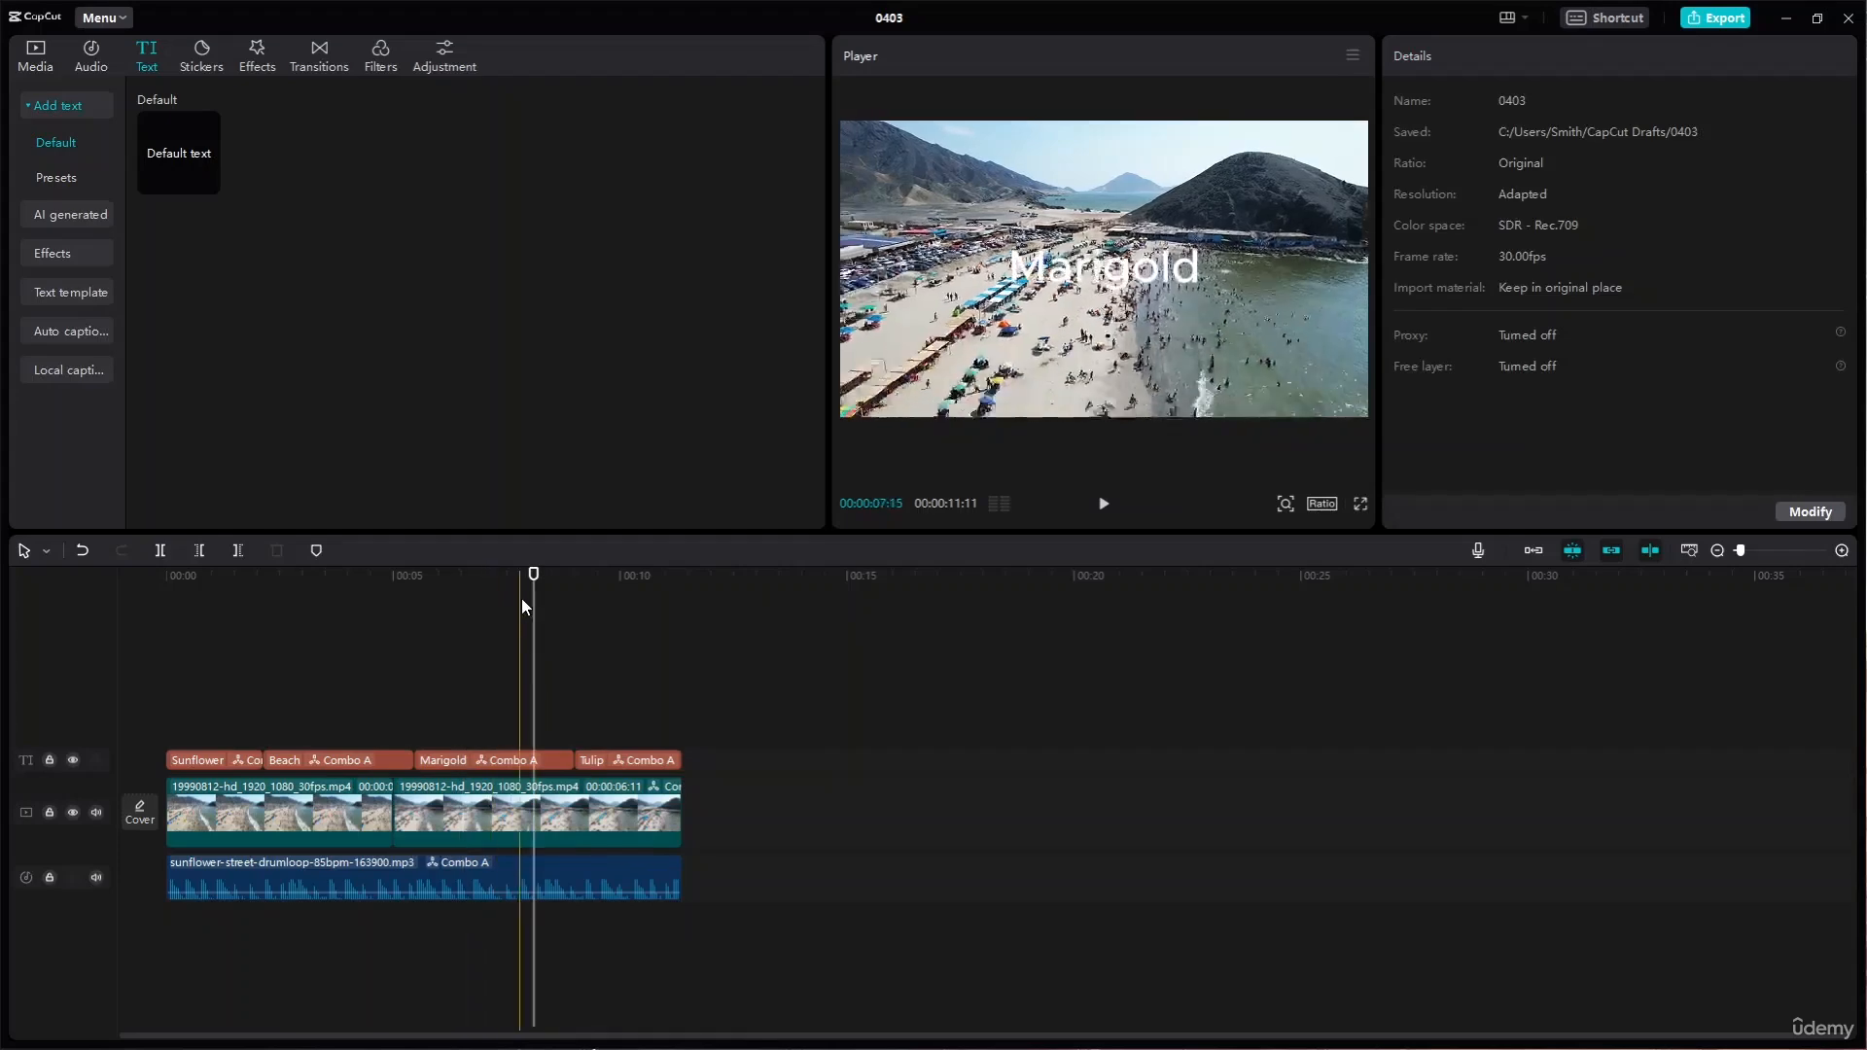
- Try shifting the grouped clips slightly and using Delete left at about 8 seconds, and undo both changes and the grouping
{"action": "mouse_move", "coordinate": [345, 807]}
{"action": "left_mouse_down"}
{"action": "mouse_move", "coordinate": [563, 813]}
{"action": "mouse_move", "coordinate": [352, 817]}
{"action": "left_mouse_up"}
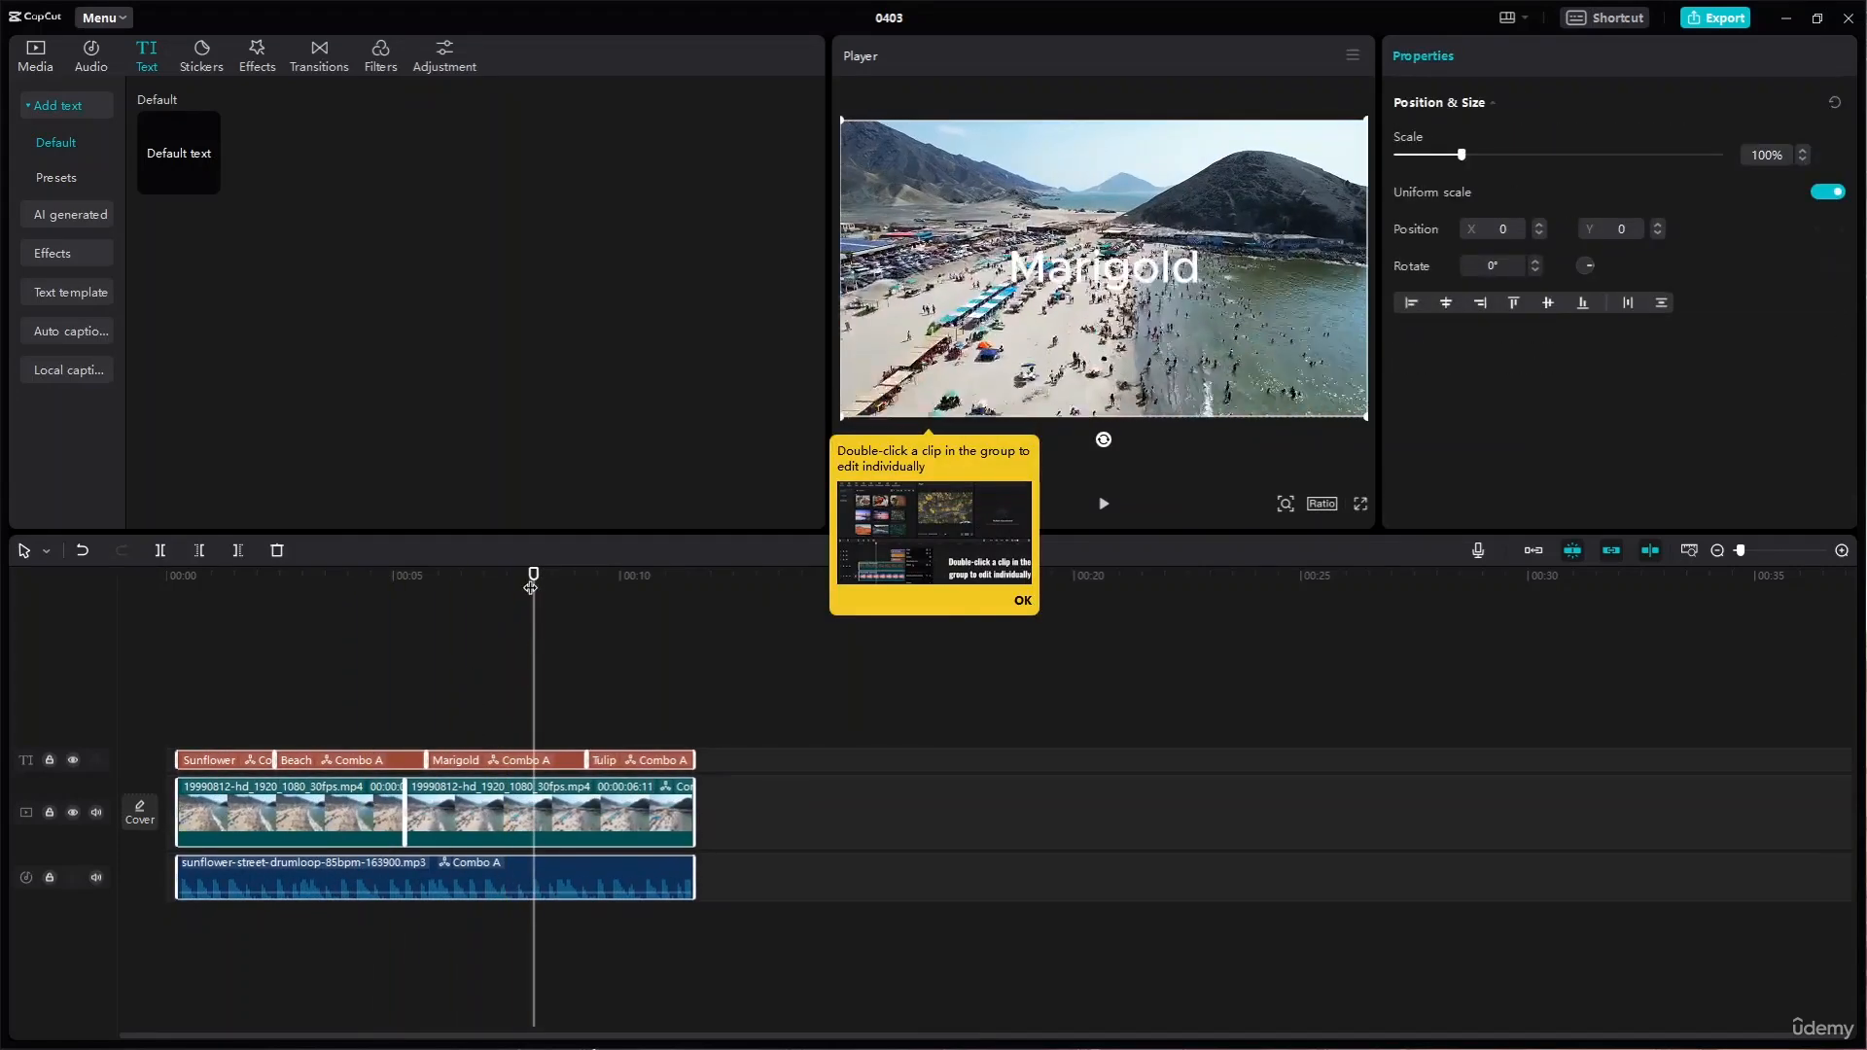
{"action": "left_click", "coordinate": [199, 551]}
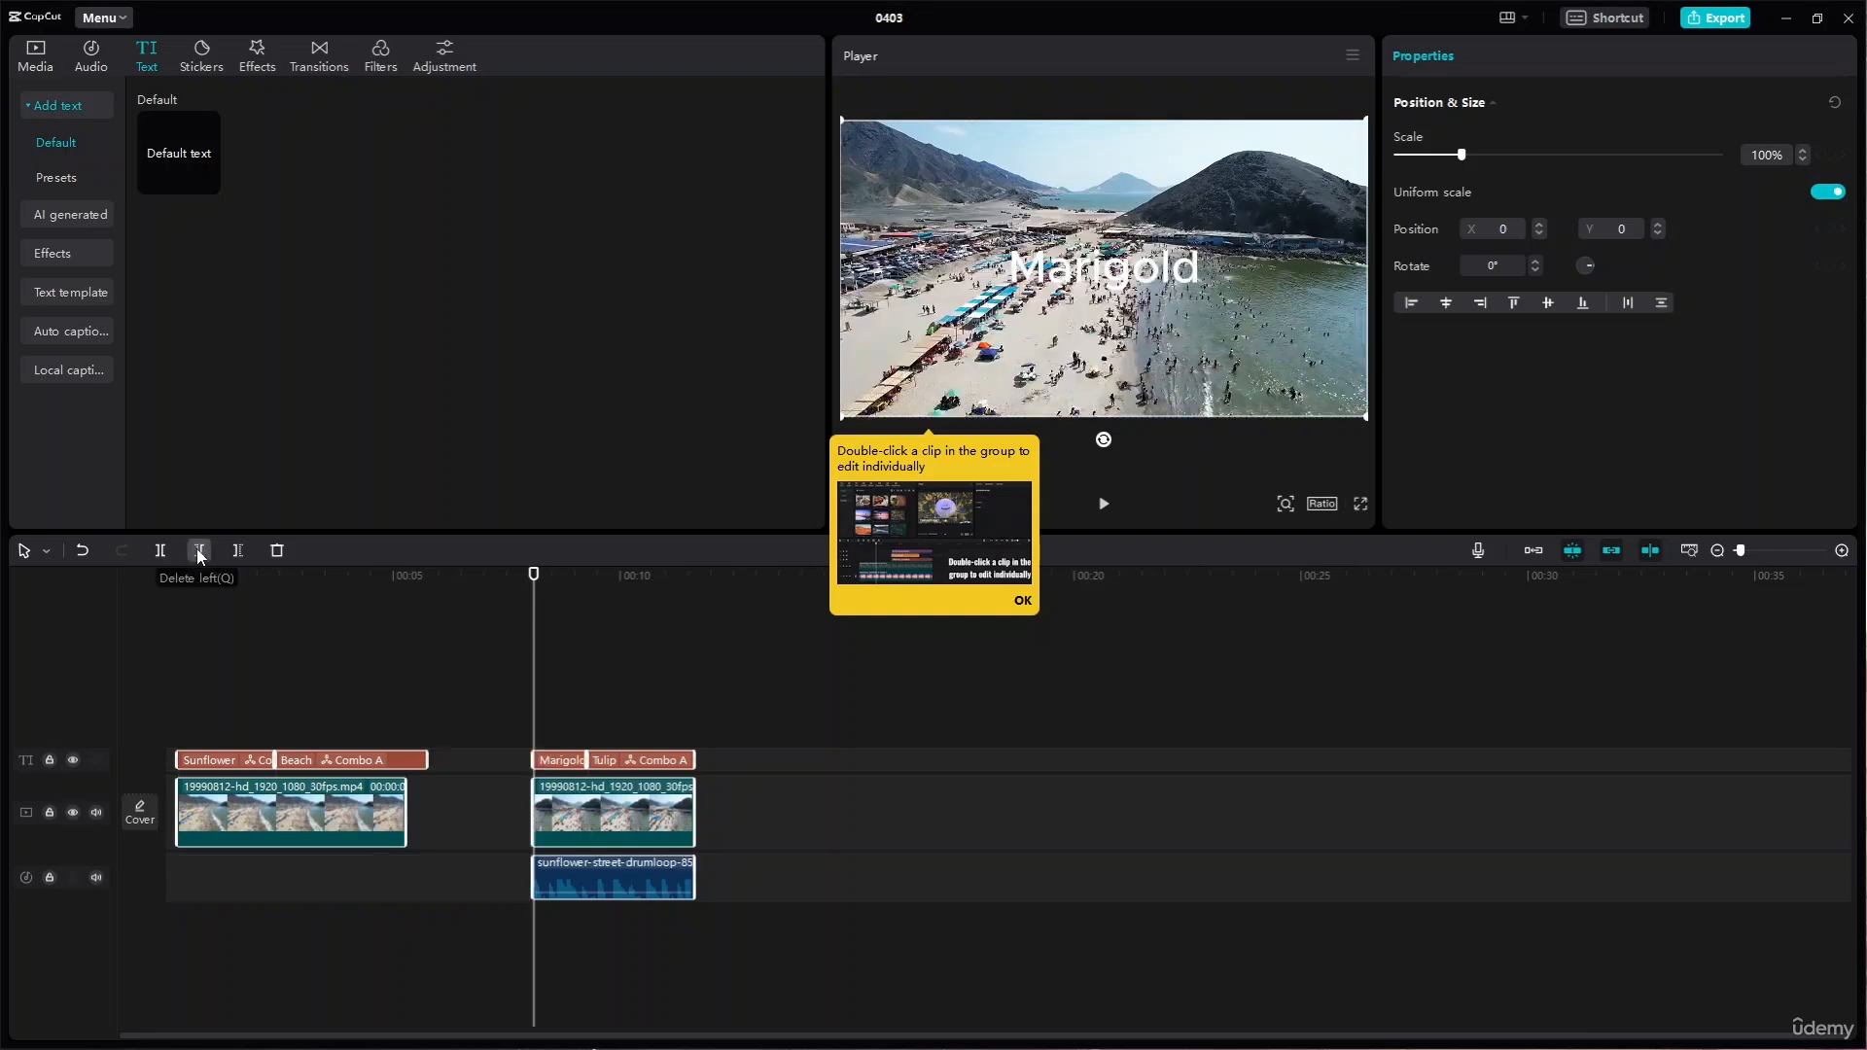
{"action": "left_click", "coordinate": [1017, 602]}
{"action": "key", "text": "ctrl+z"}
{"action": "key", "text": "ctrl+z"}
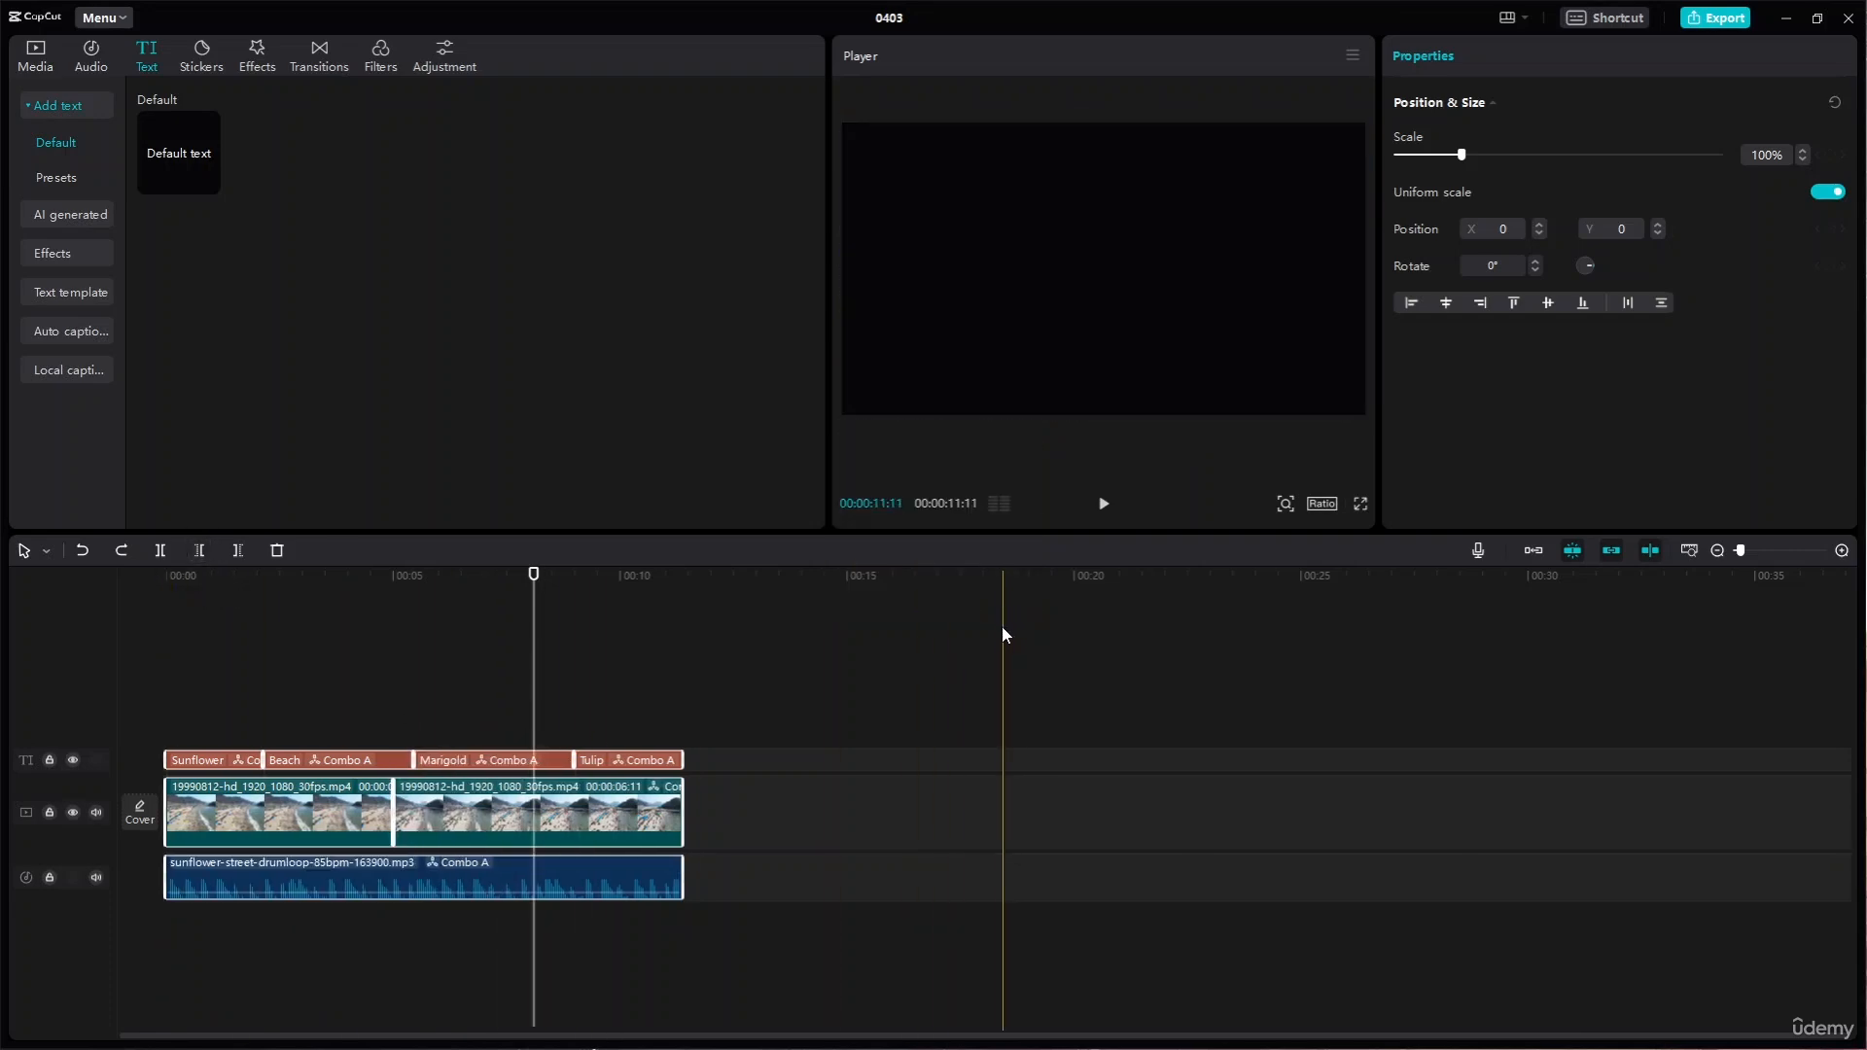
{"action": "left_click", "coordinate": [1011, 819]}
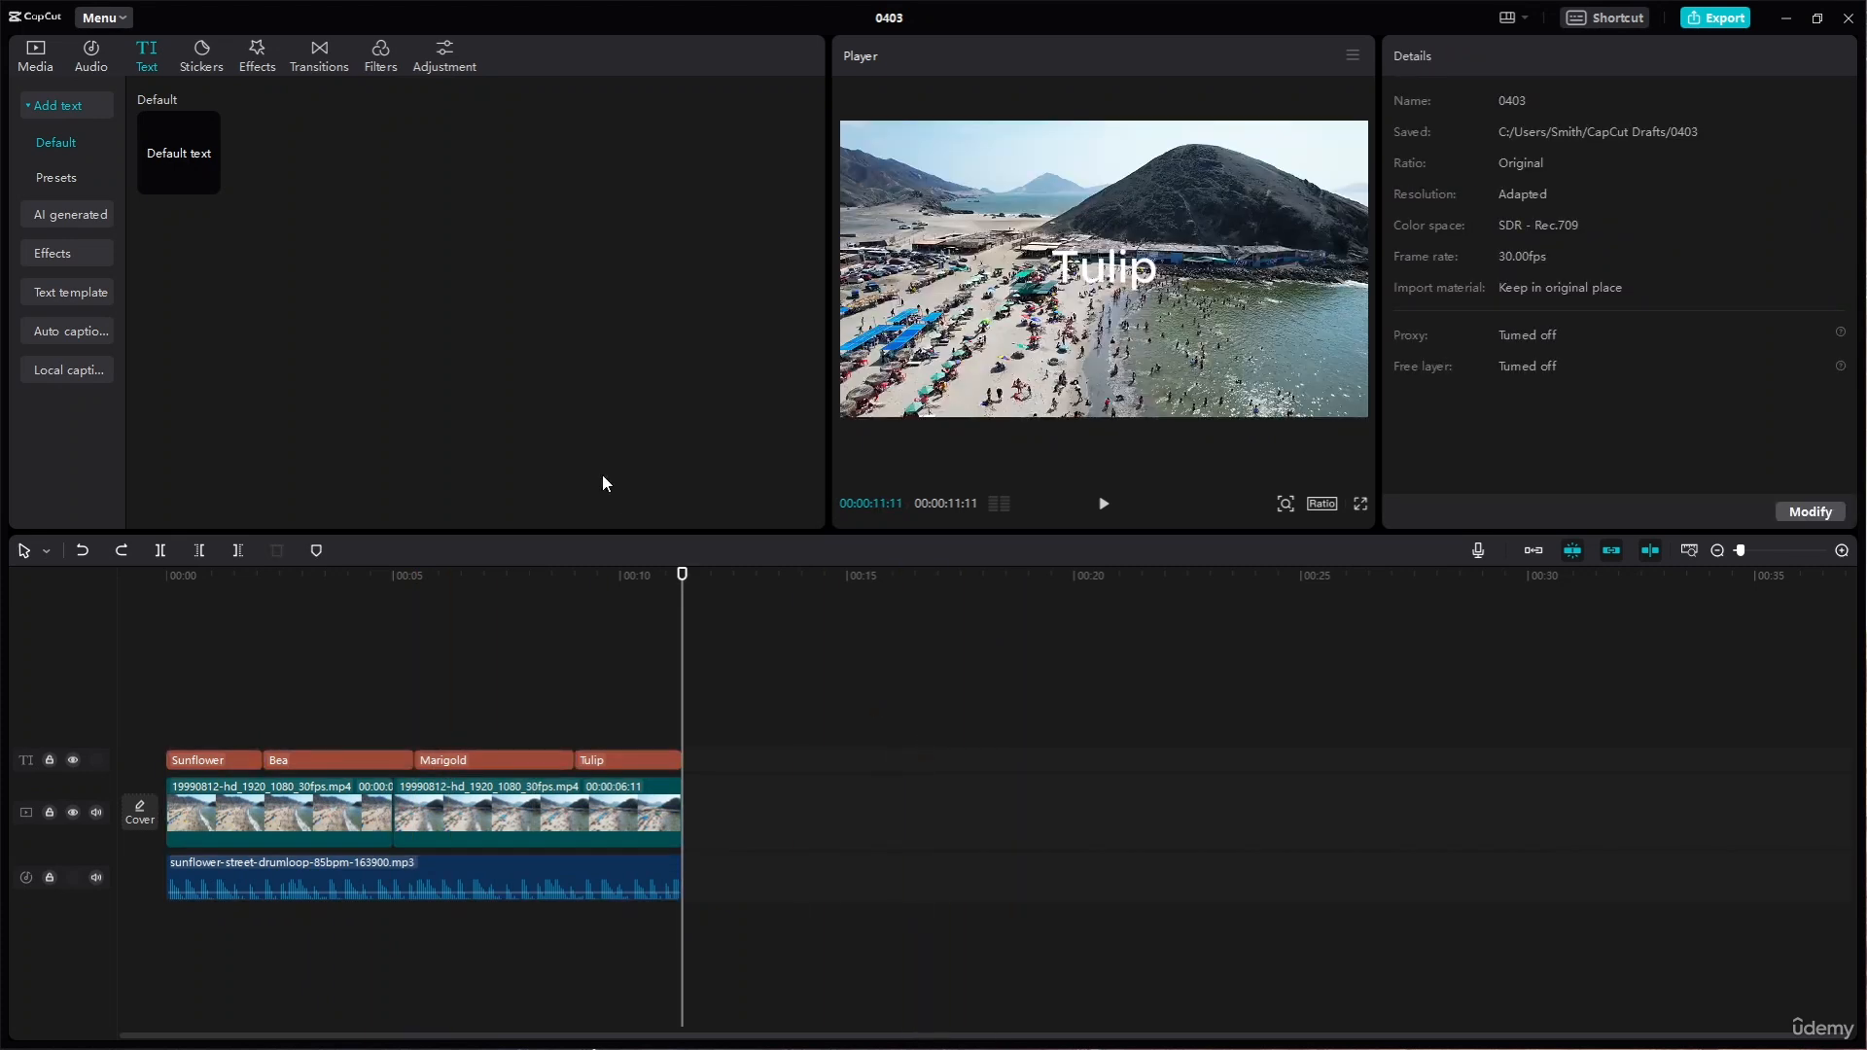
- Open the application settings to view the project save location and cache options, and close them without saving
{"action": "left_click", "coordinate": [105, 21]}
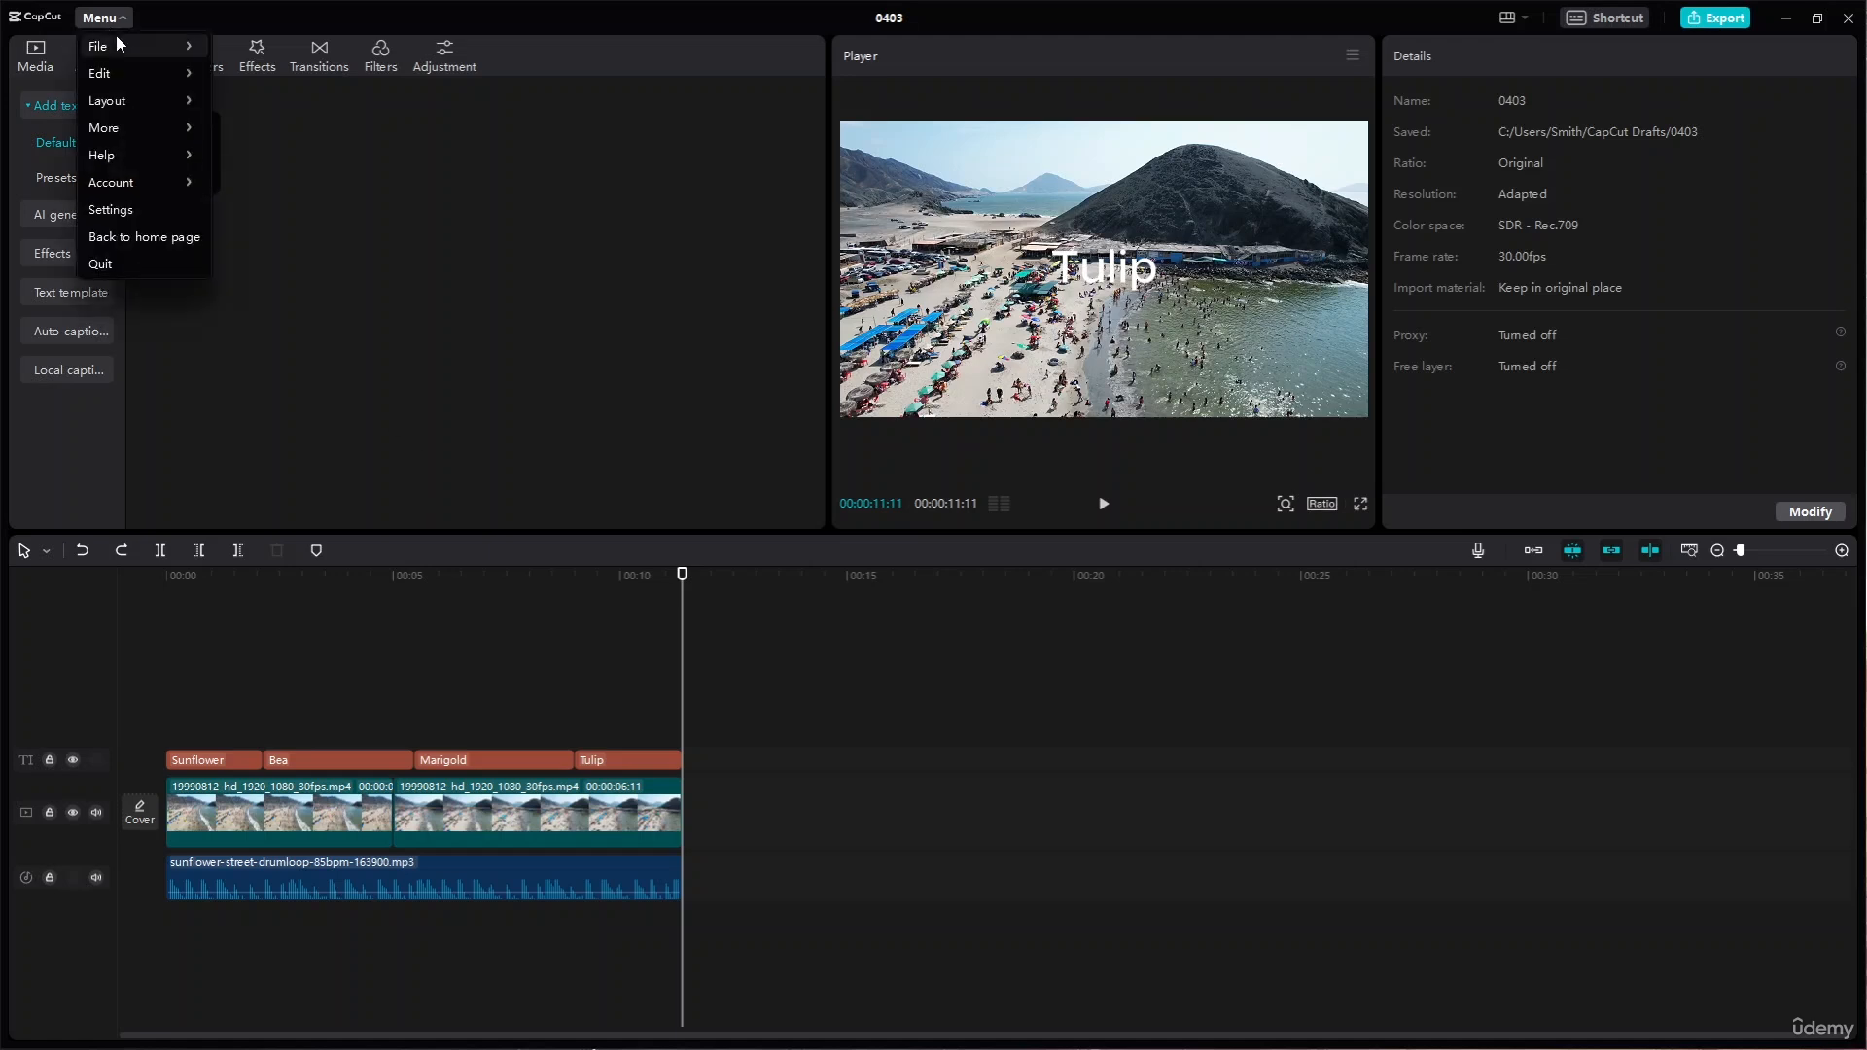
{"action": "mouse_move", "coordinate": [132, 75]}
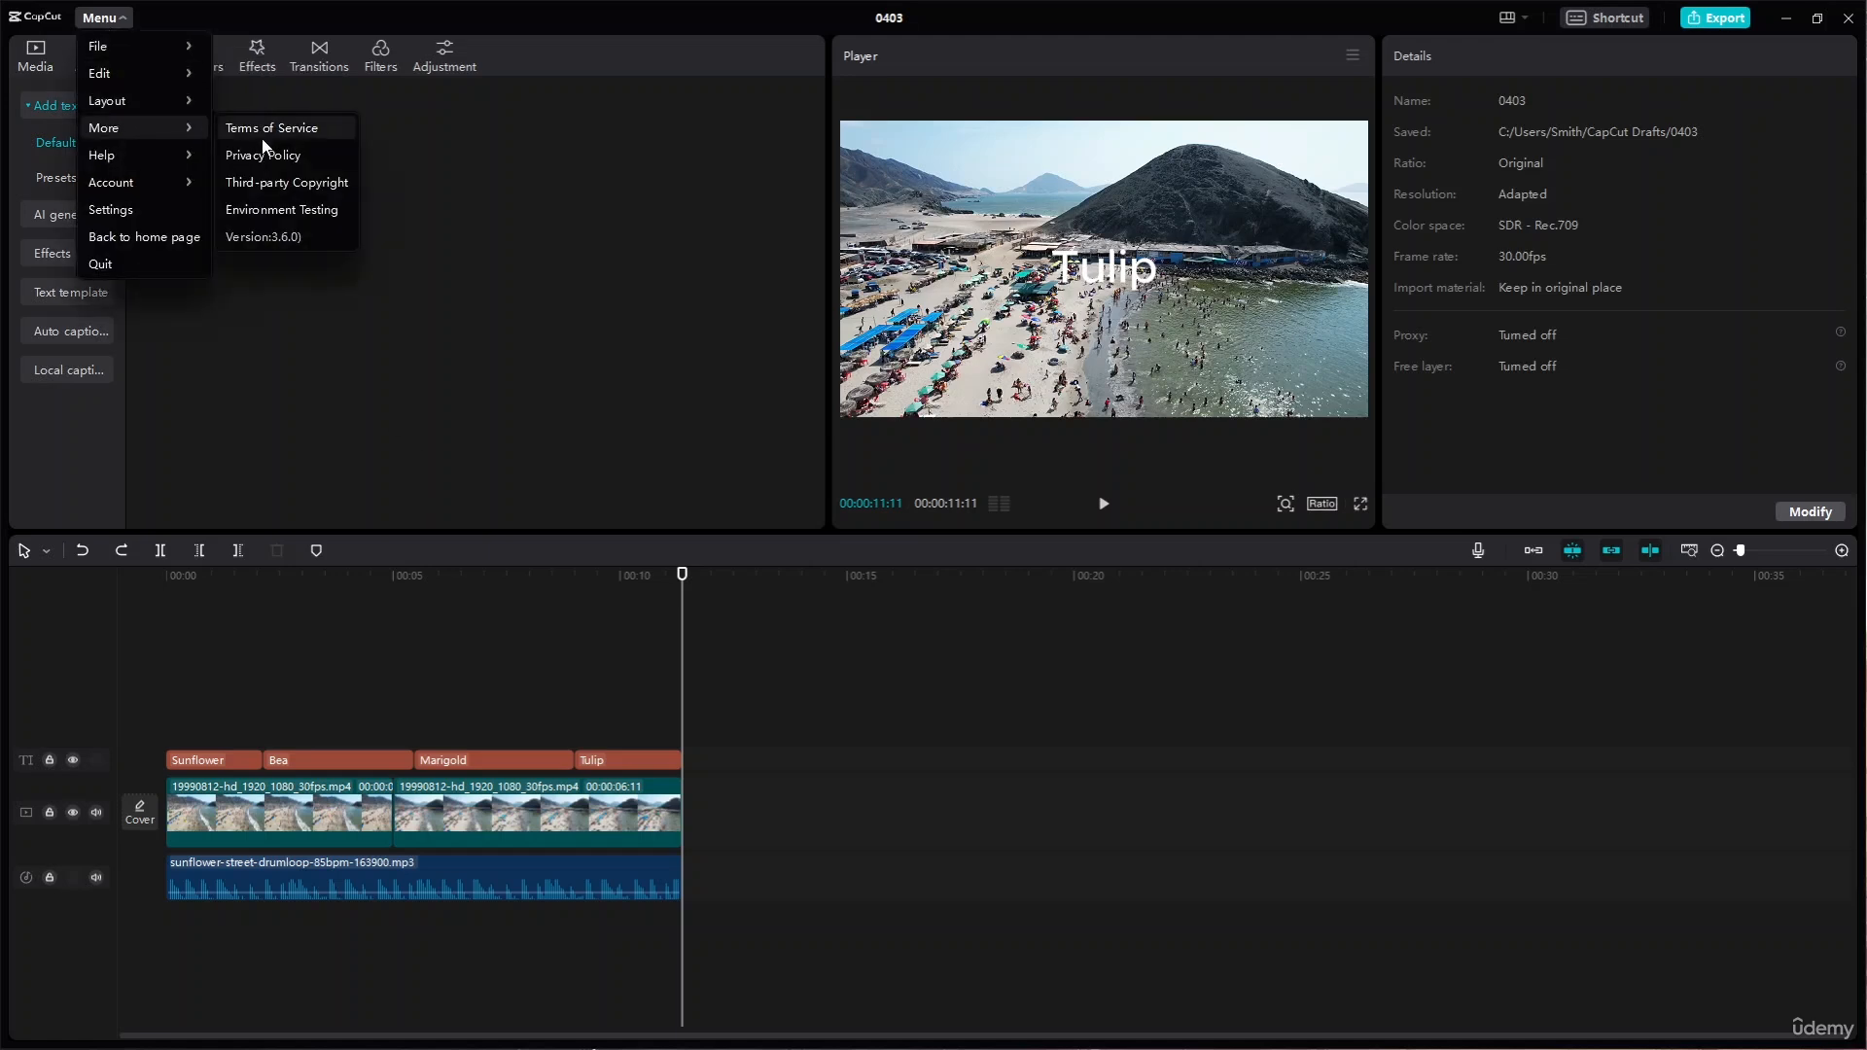
{"action": "left_click", "coordinate": [180, 206]}
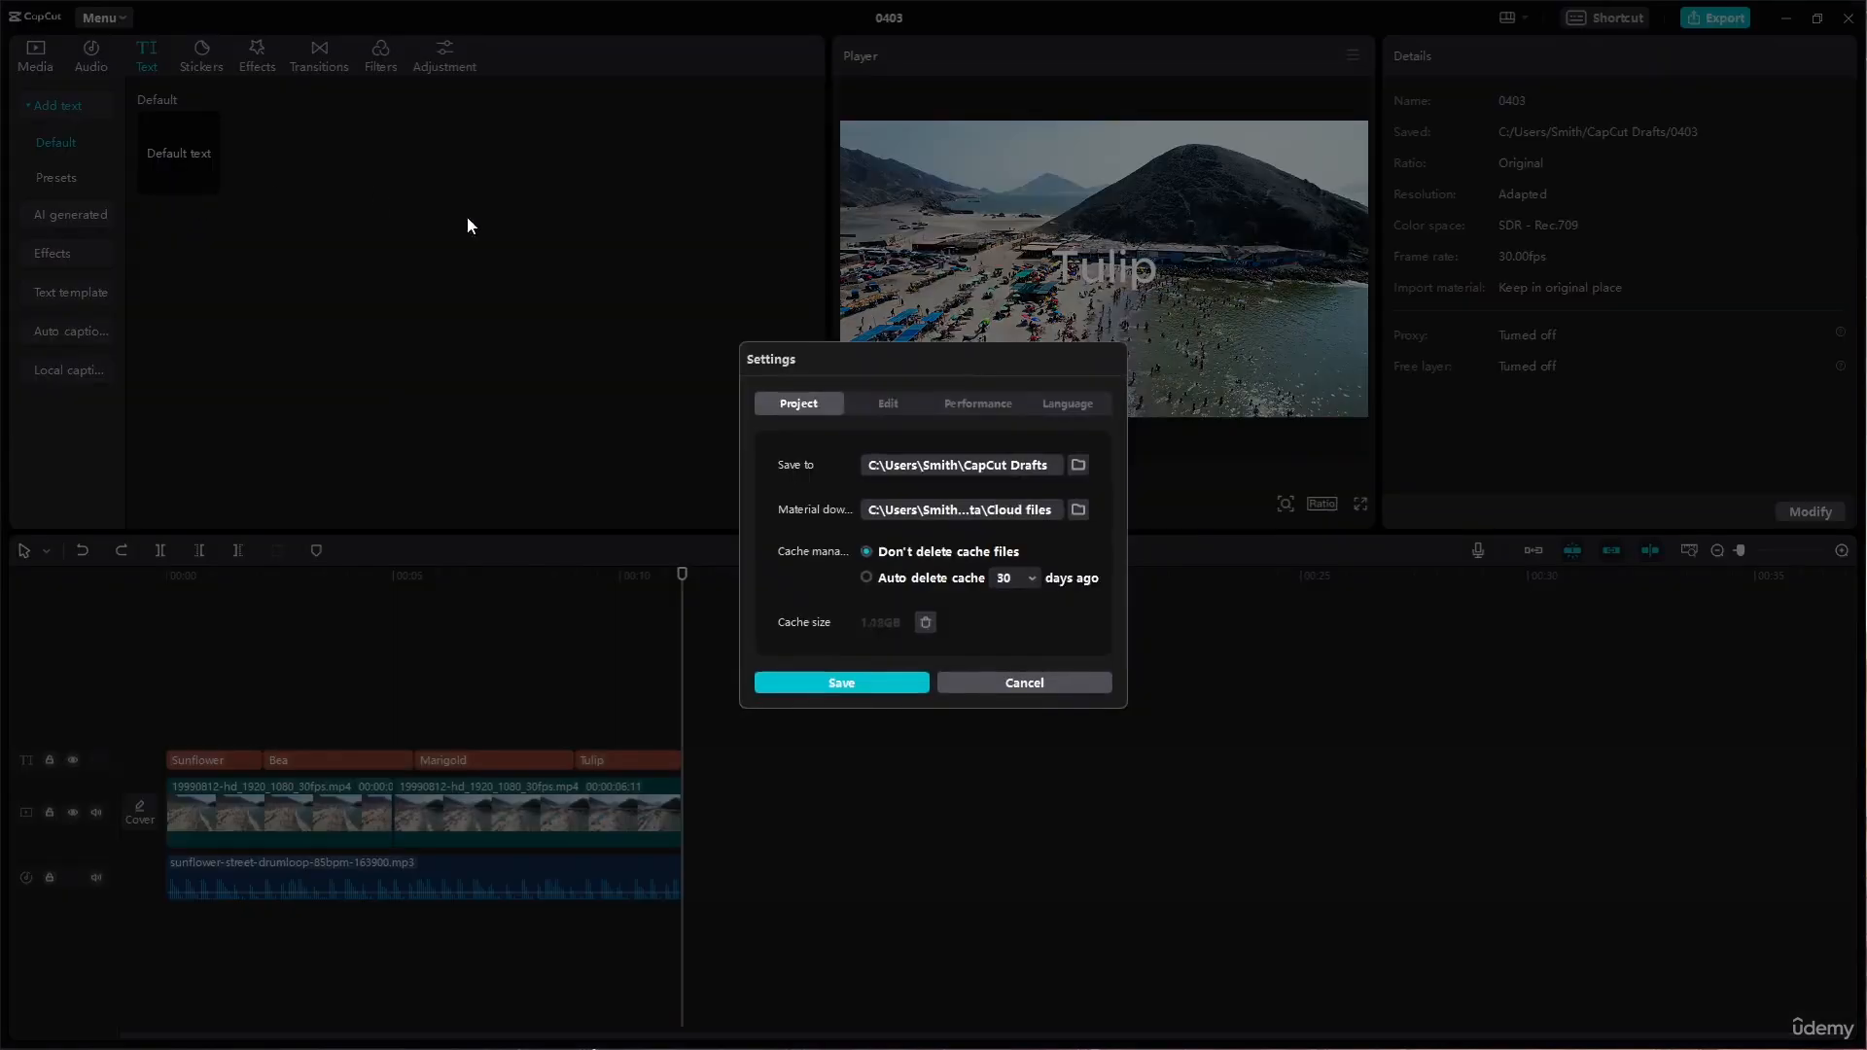
{"action": "left_click", "coordinate": [1031, 691]}
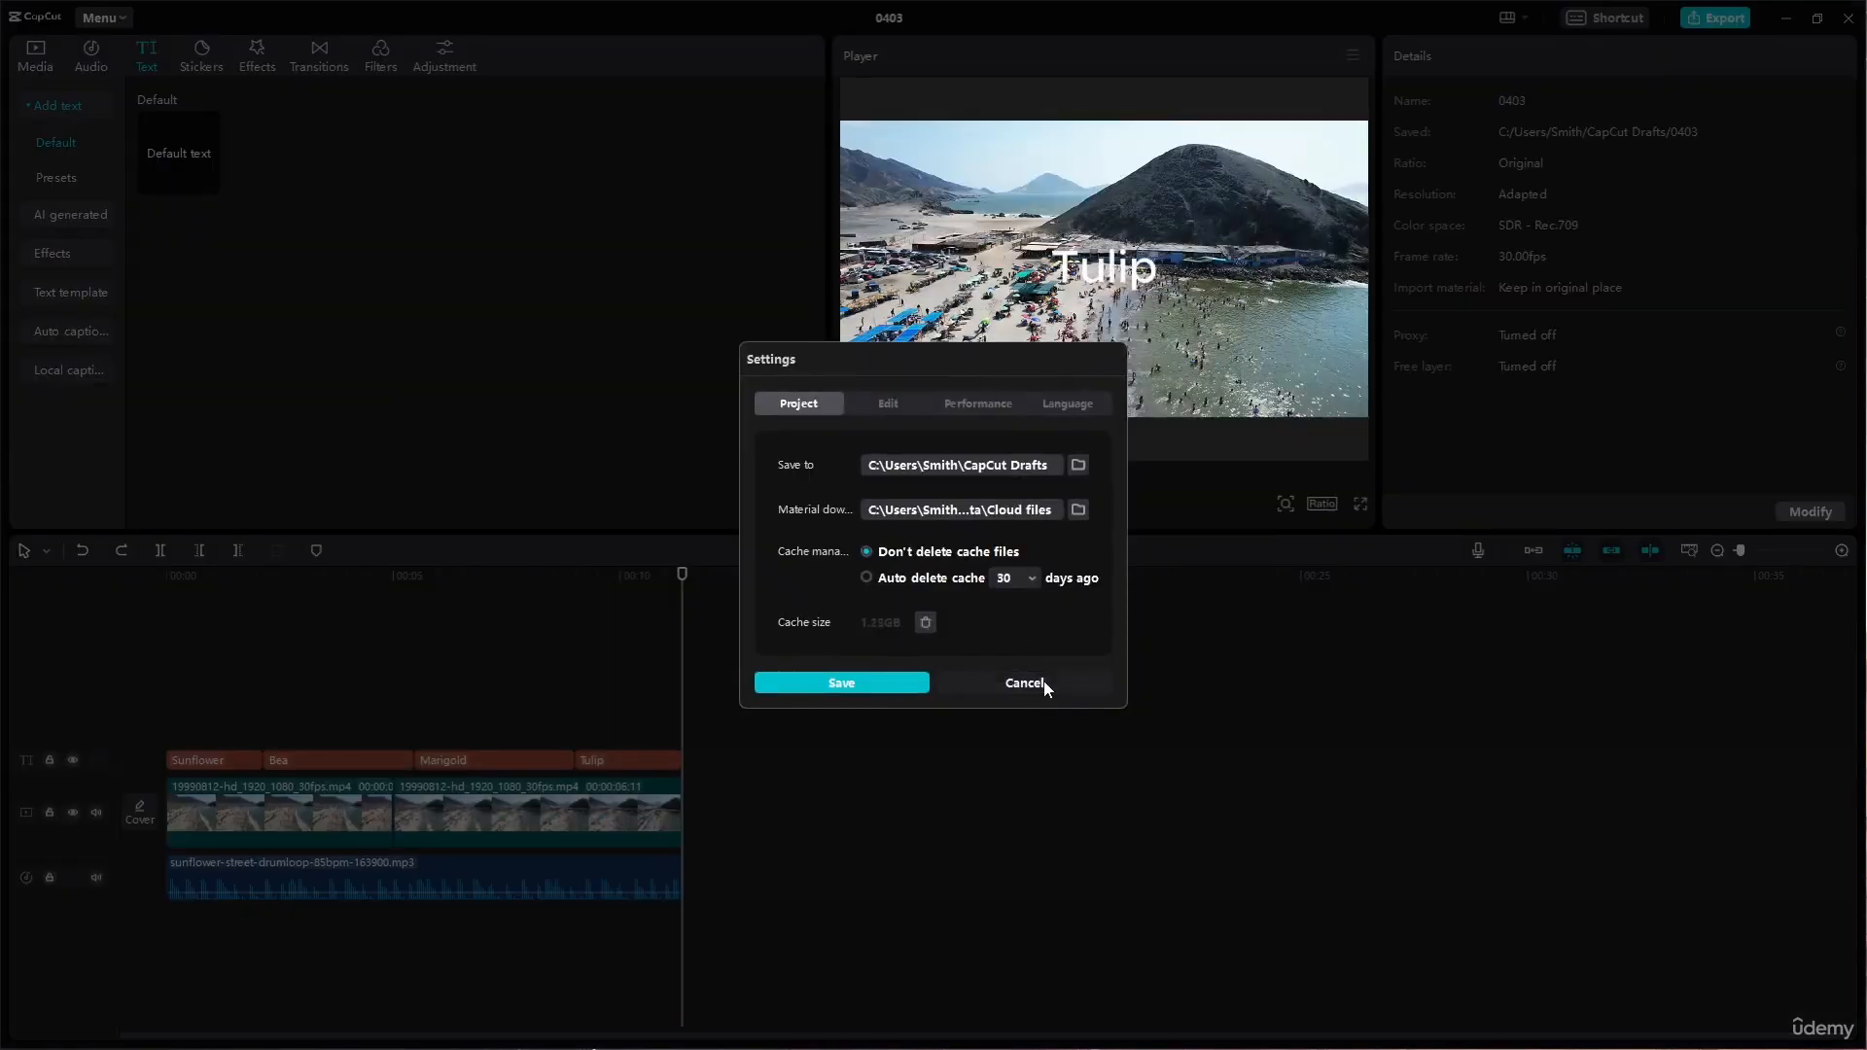